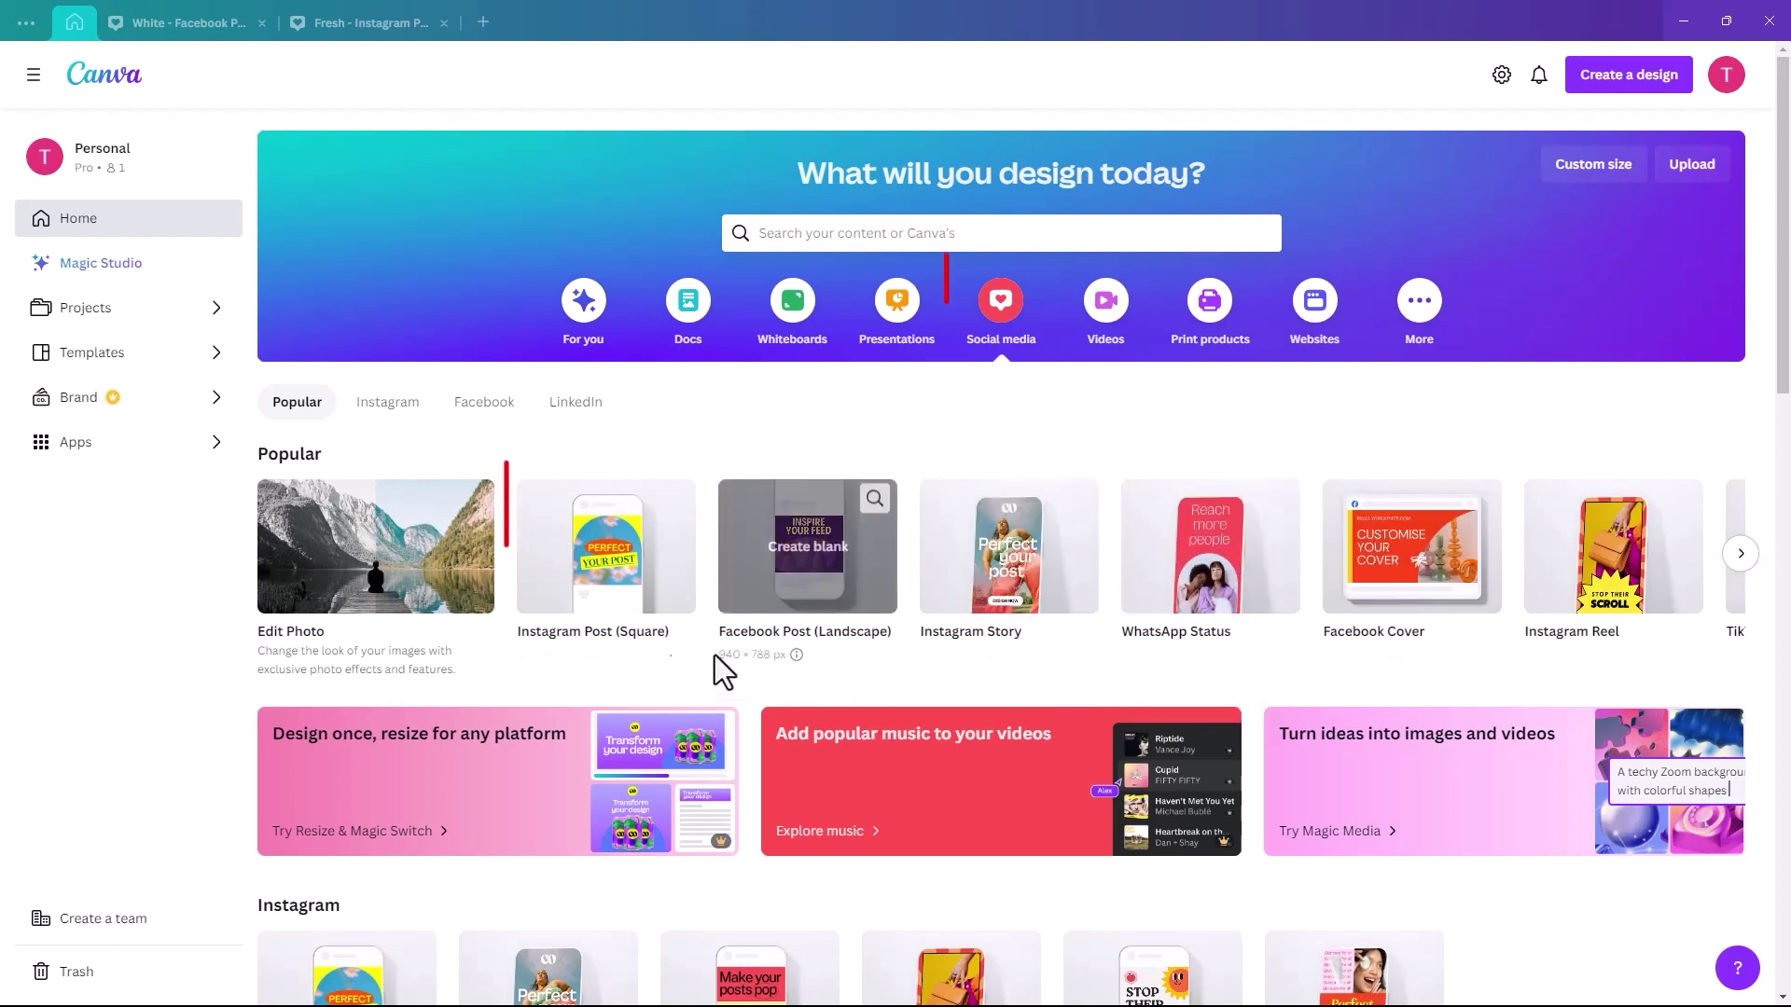
Create a blank 1080 × 1080 Instagram Post (Square) design.
{"action": "left_click", "coordinate": [606, 569]}
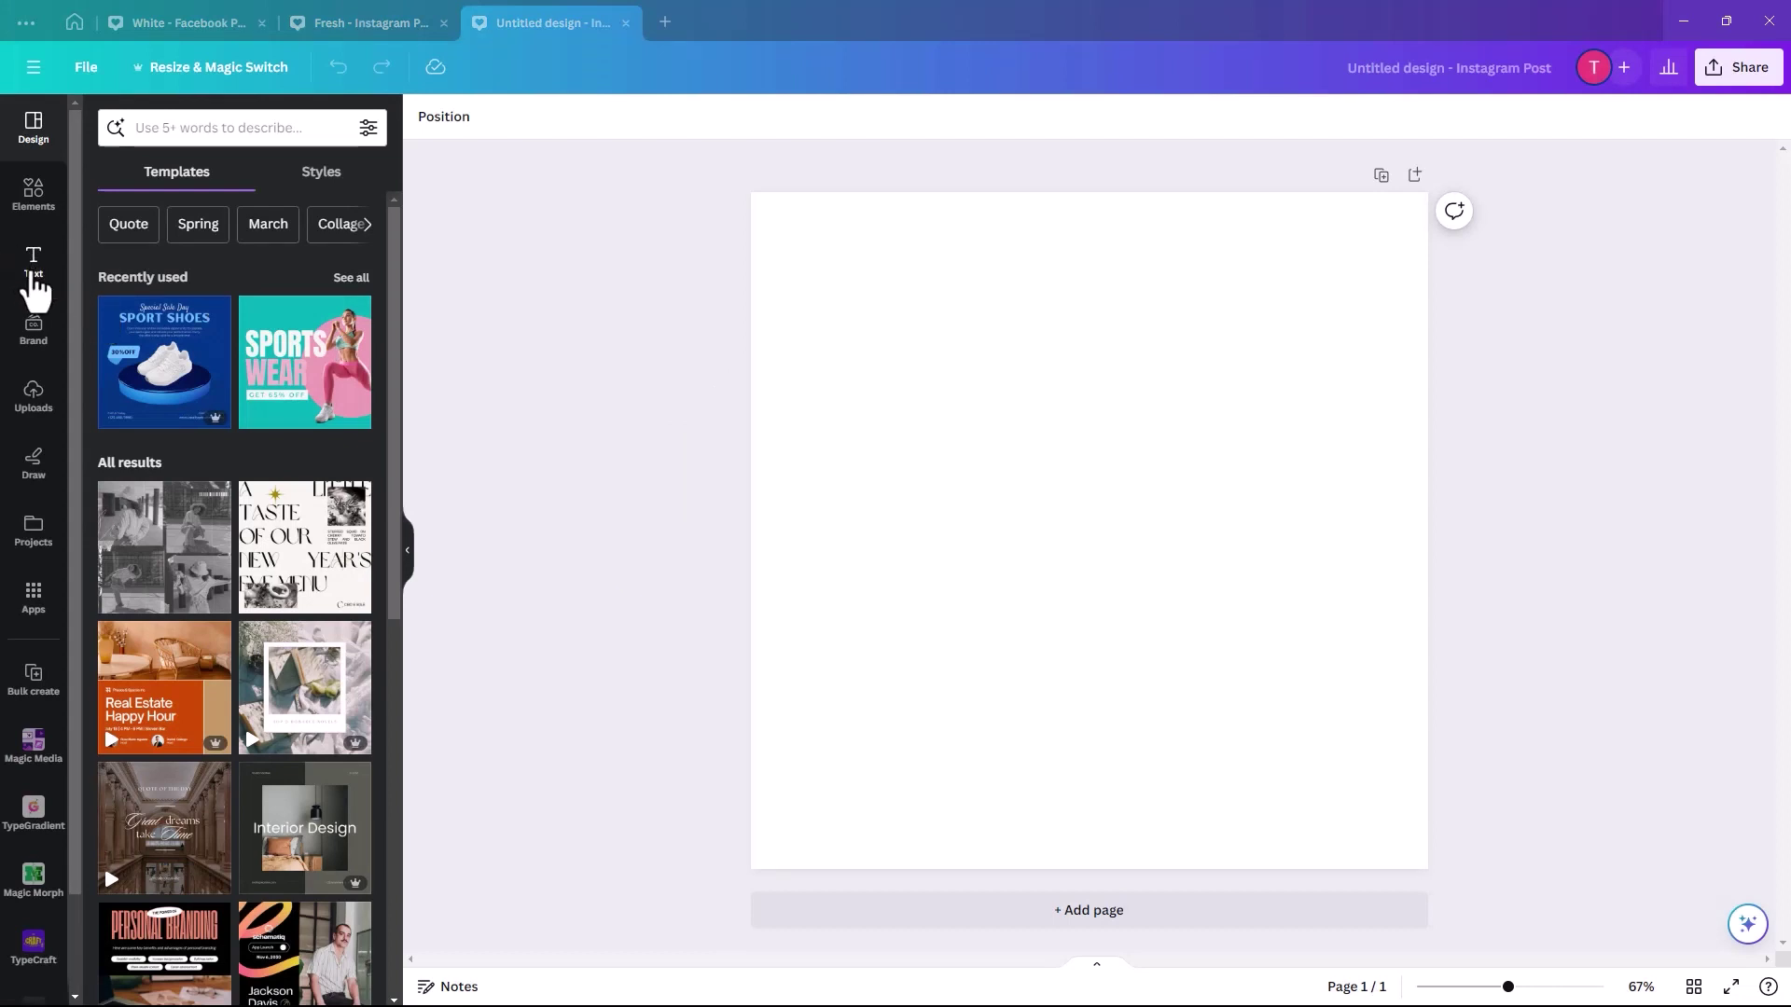
Add a text box and replace its placeholder text with the letter H.
{"action": "left_click", "coordinate": [34, 266]}
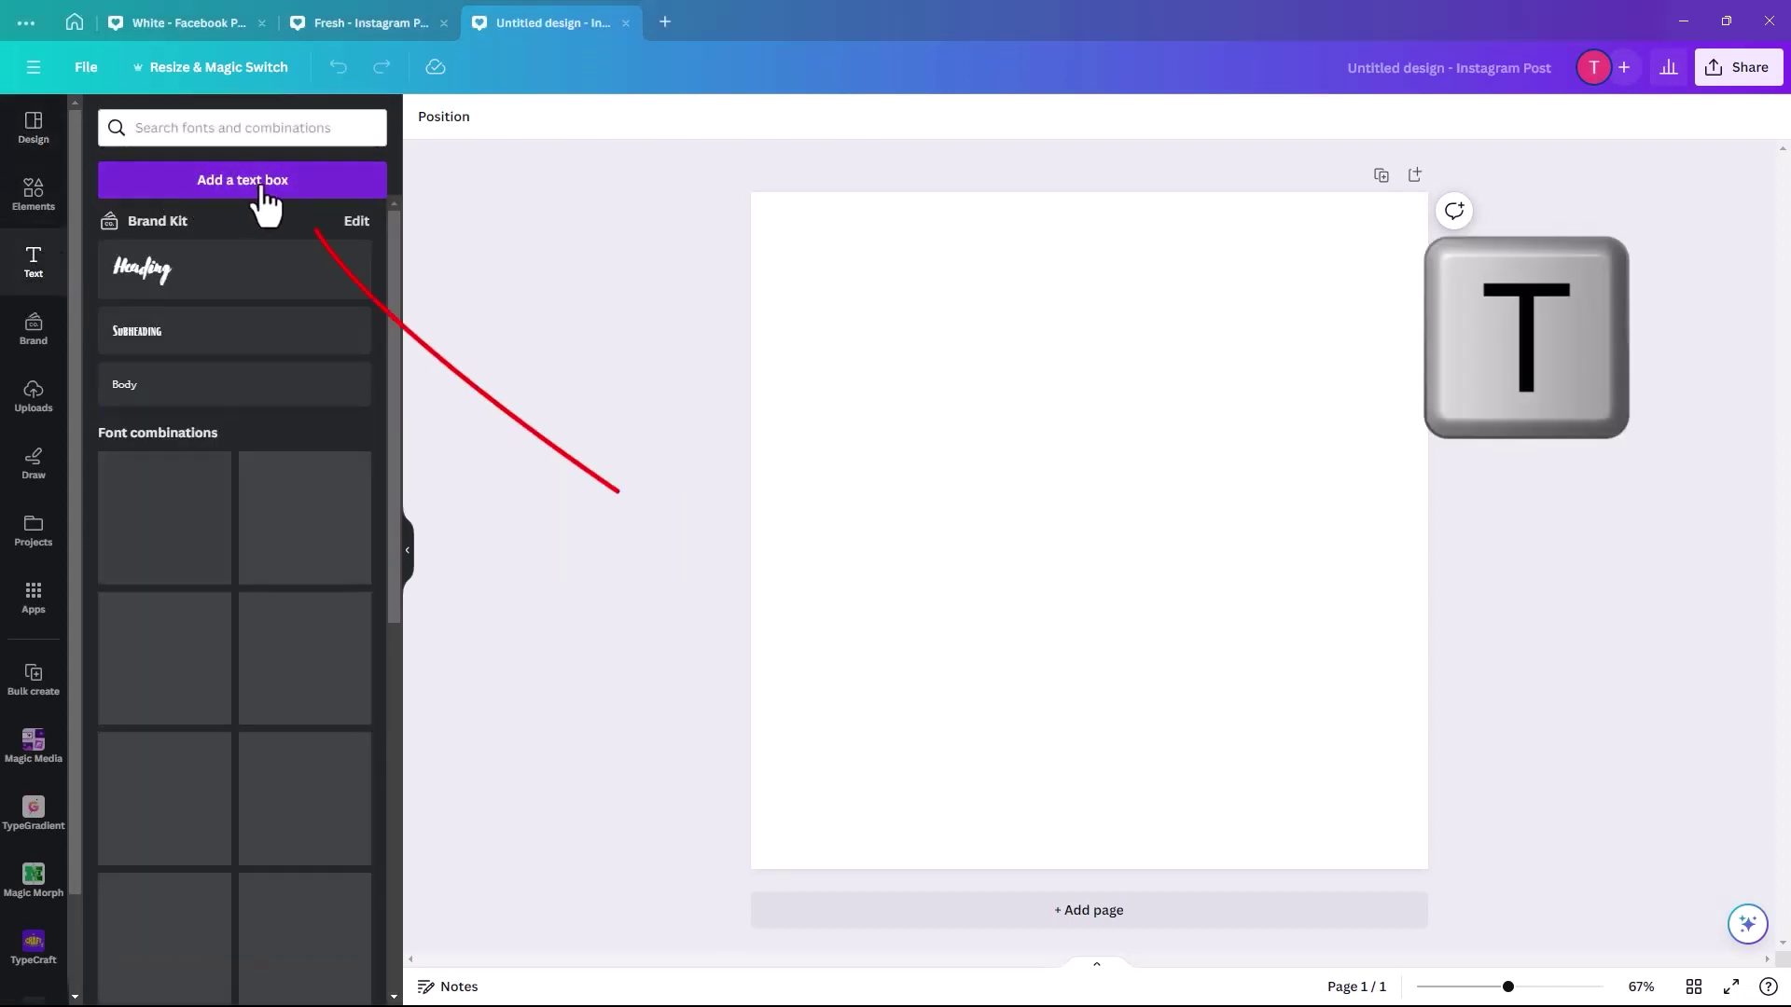
{"action": "left_click", "coordinate": [265, 196]}
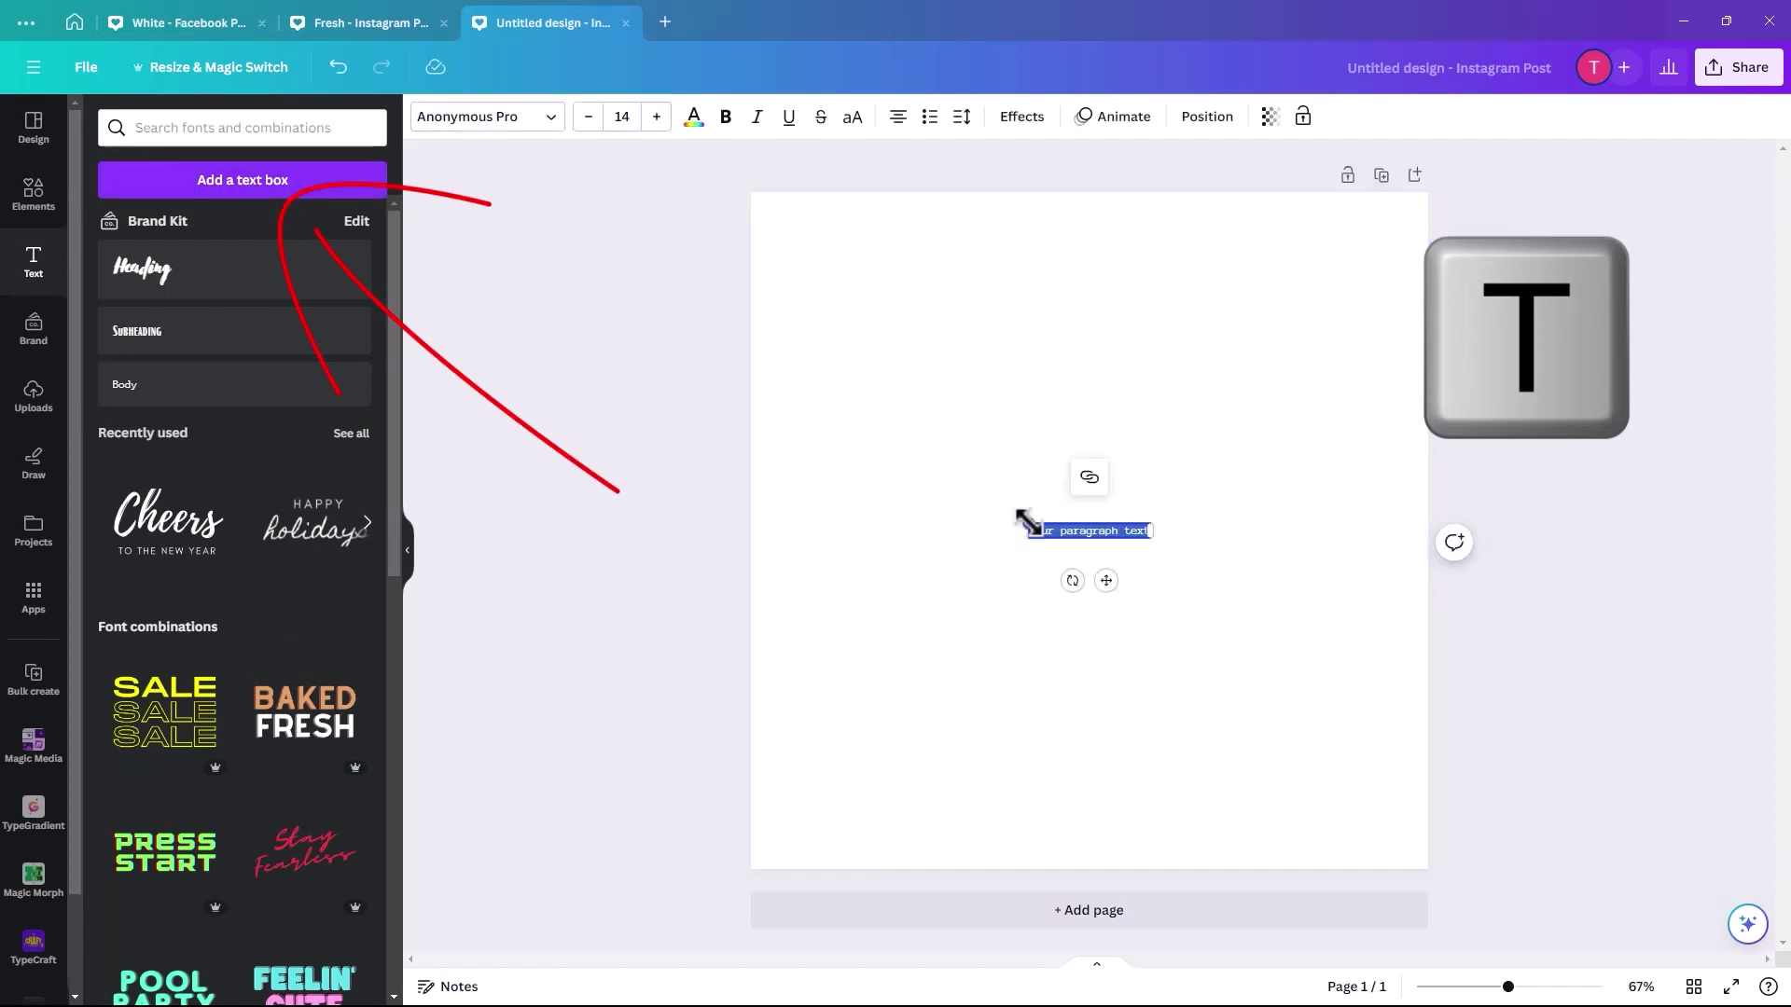
{"action": "left_click_drag", "start_coordinate": [1029, 525], "coordinate": [825, 446]}
{"action": "left_click_drag", "start_coordinate": [1150, 538], "coordinate": [1348, 679]}
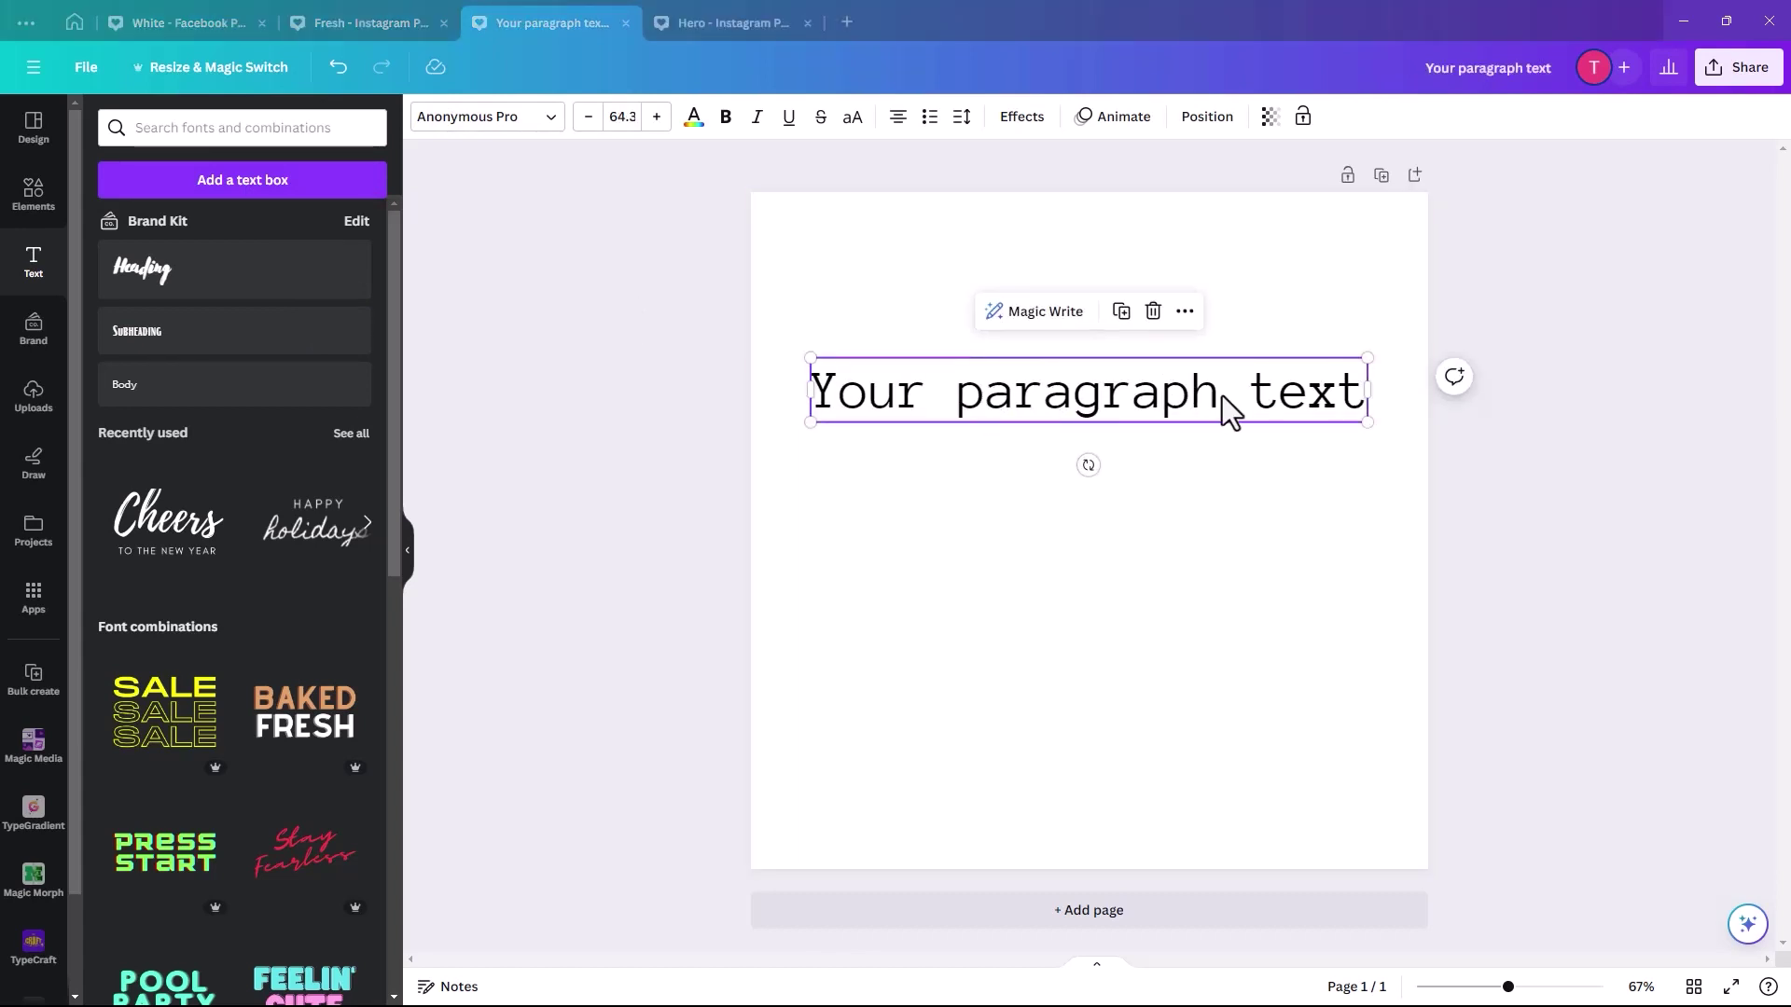
{"action": "double_click", "coordinate": [1032, 395]}
{"action": "type", "text": "H"}
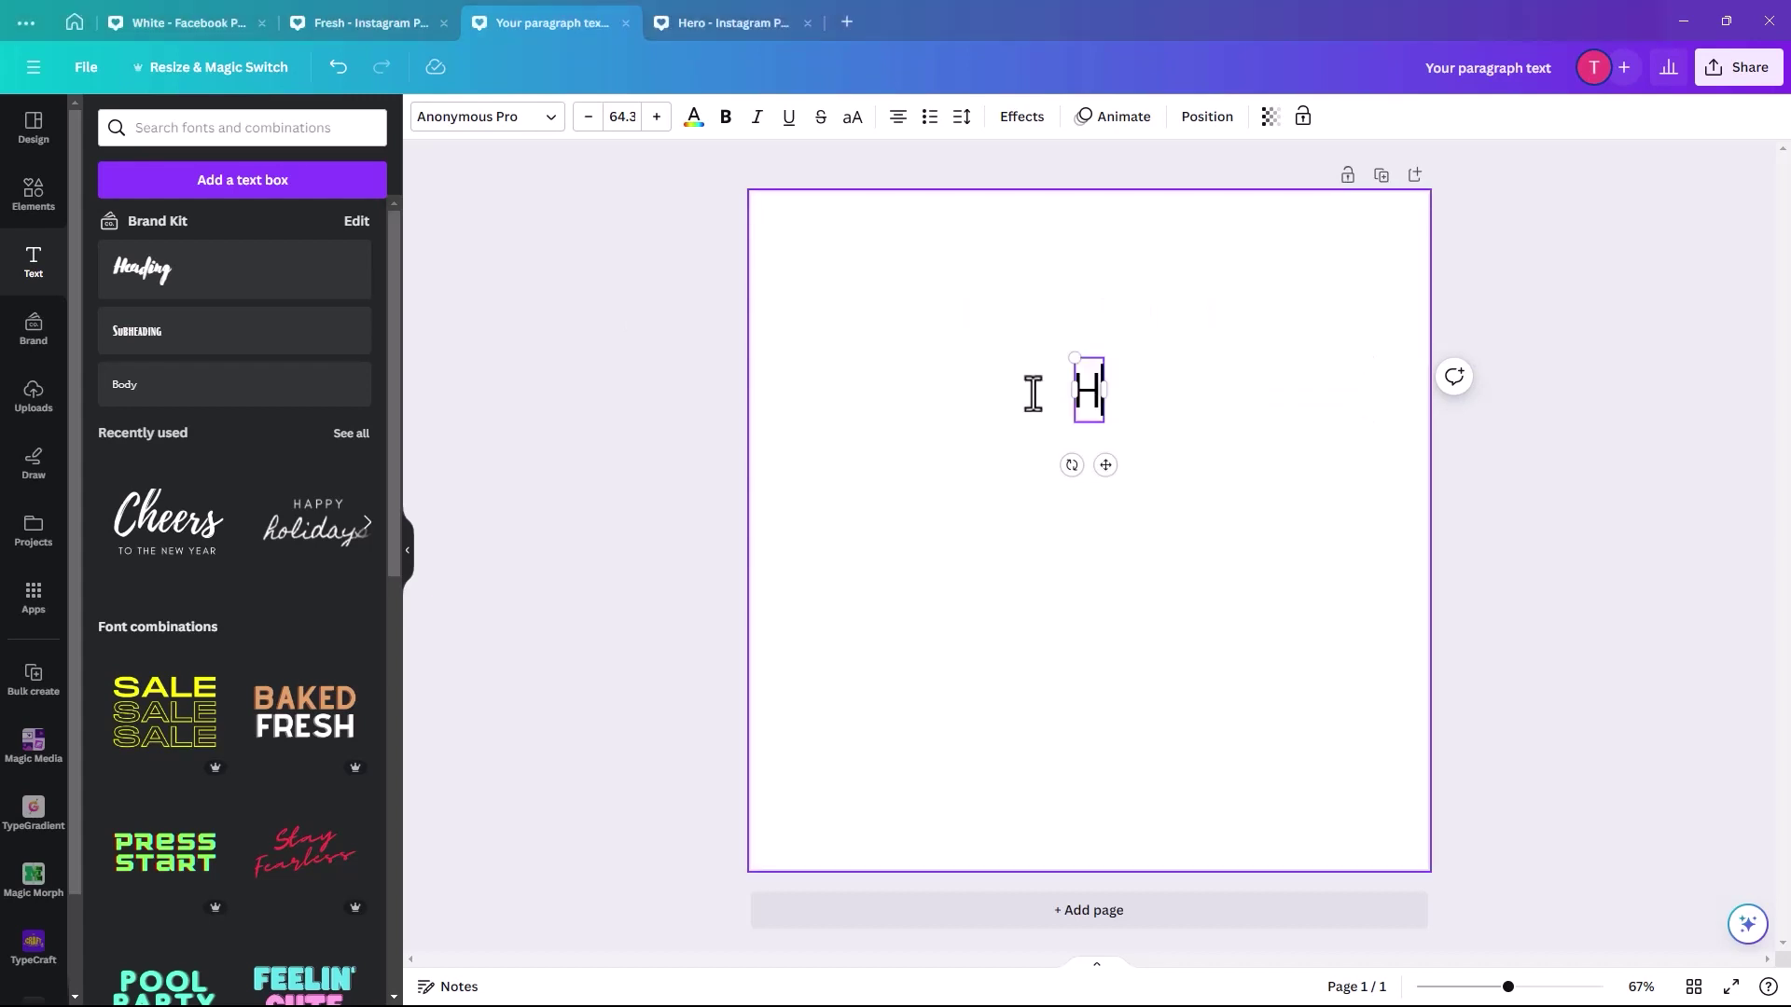
Enlarge the H to size 293, set it in Luckiest Guy, and move it left.
{"action": "left_click_drag", "start_coordinate": [1103, 422], "coordinate": [1183, 423]}
{"action": "left_click_drag", "start_coordinate": [1063, 360], "coordinate": [960, 438]}
{"action": "left_click_drag", "start_coordinate": [992, 512], "coordinate": [1046, 616]}
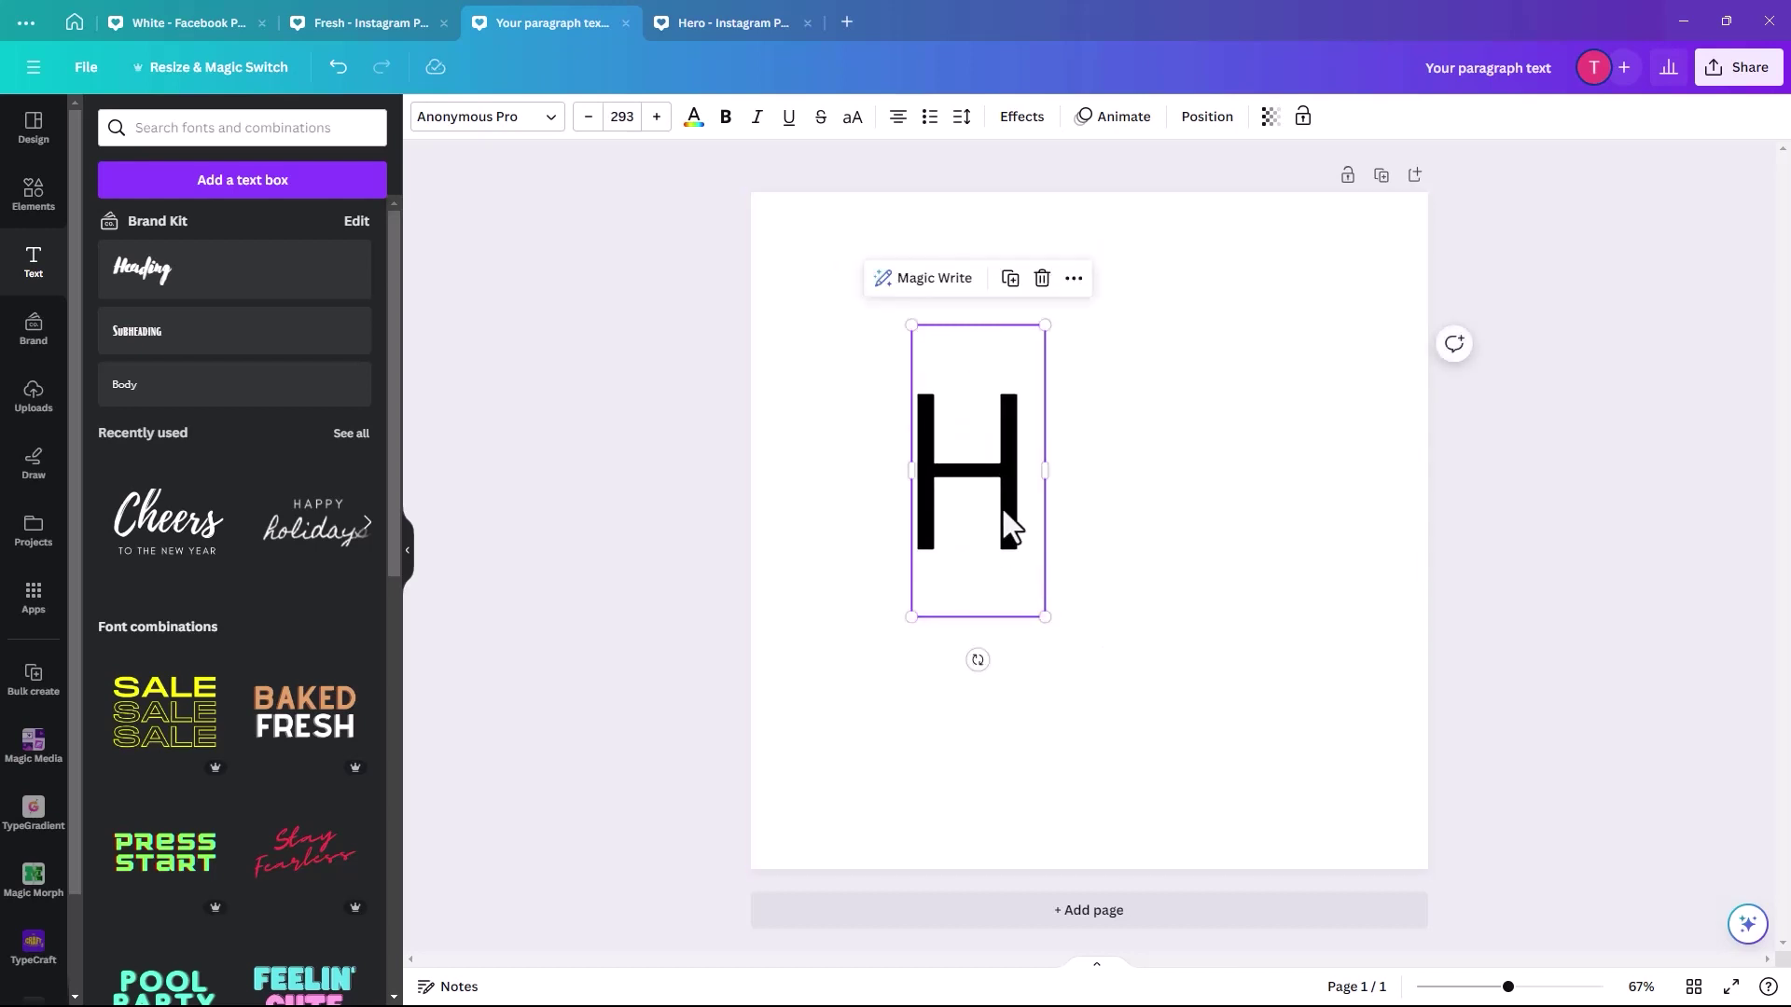
{"action": "left_click", "coordinate": [508, 118]}
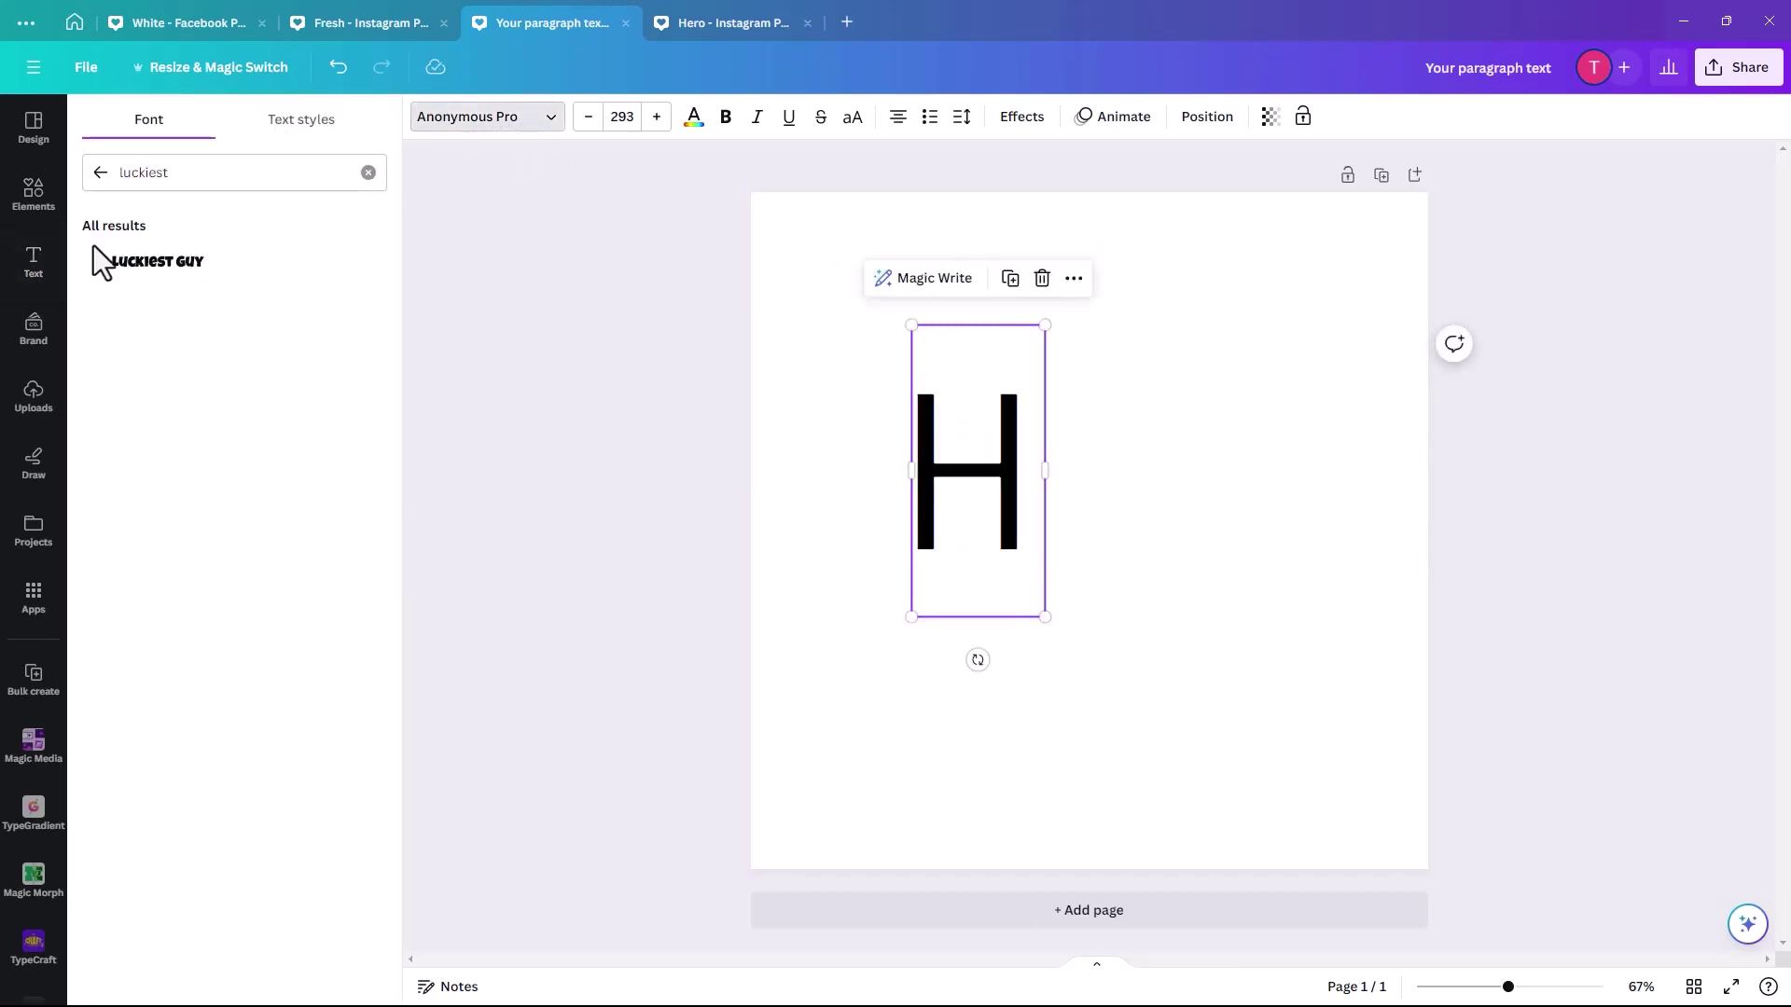
{"action": "left_click", "coordinate": [179, 270]}
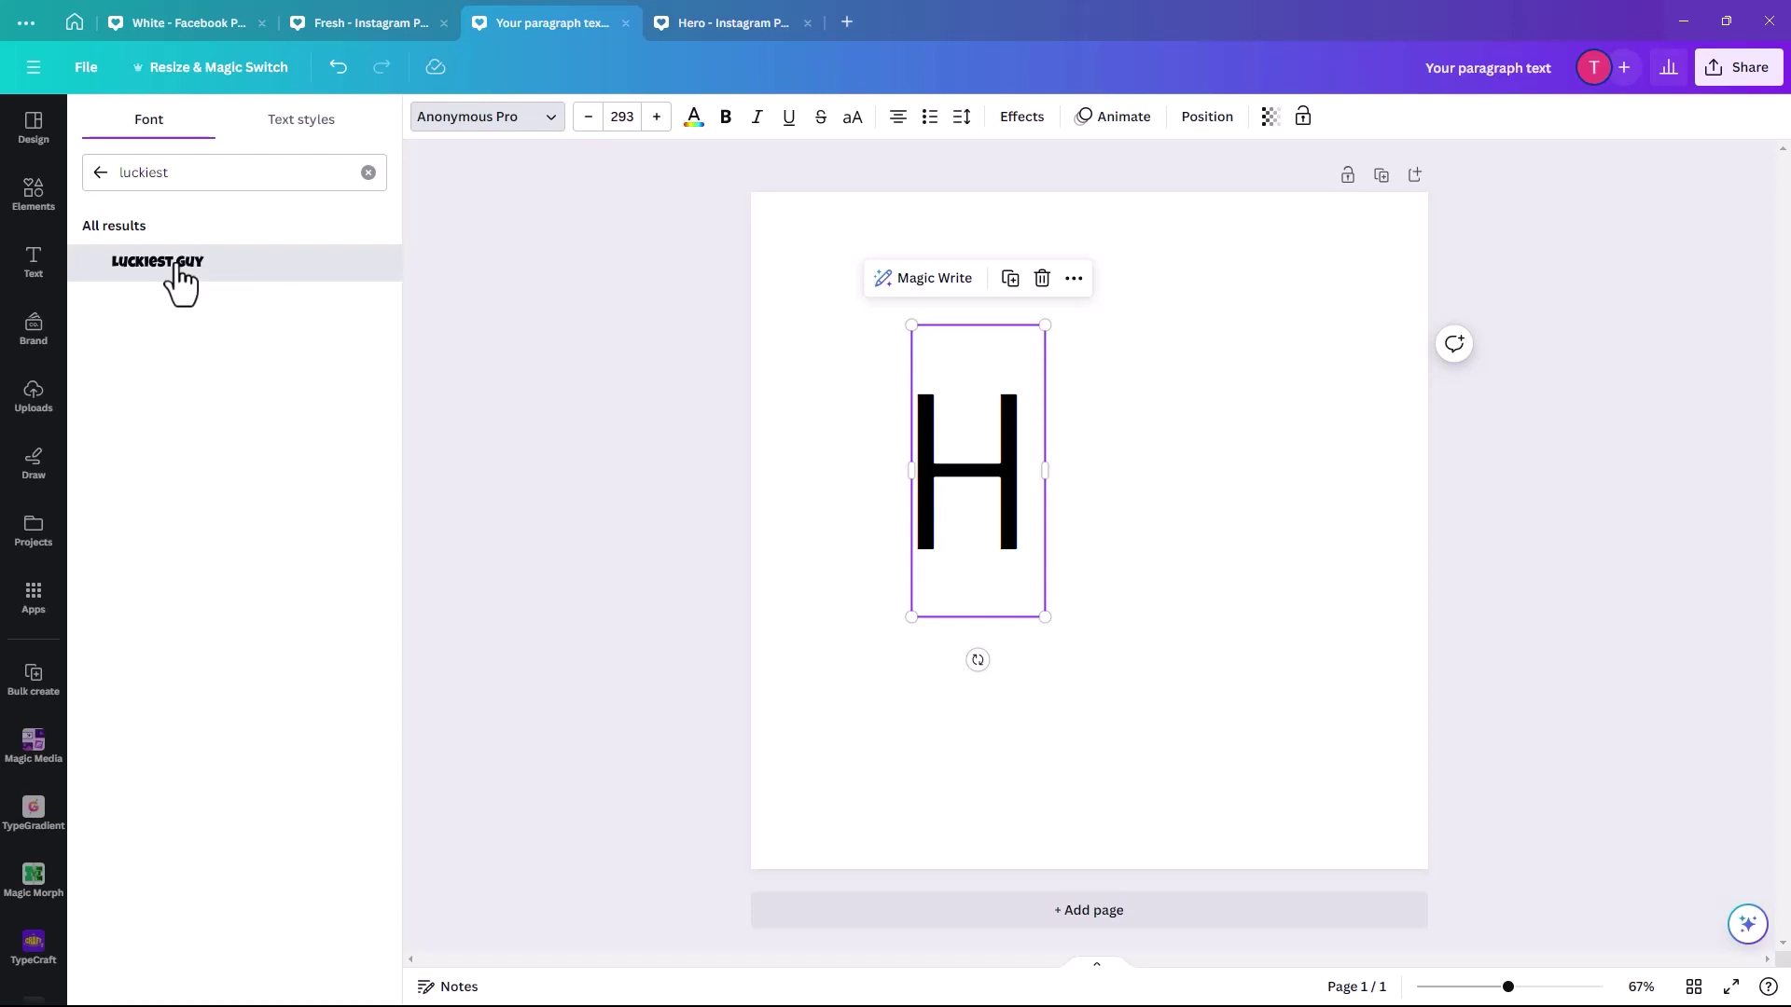
{"action": "left_click_drag", "start_coordinate": [935, 511], "coordinate": [852, 503]}
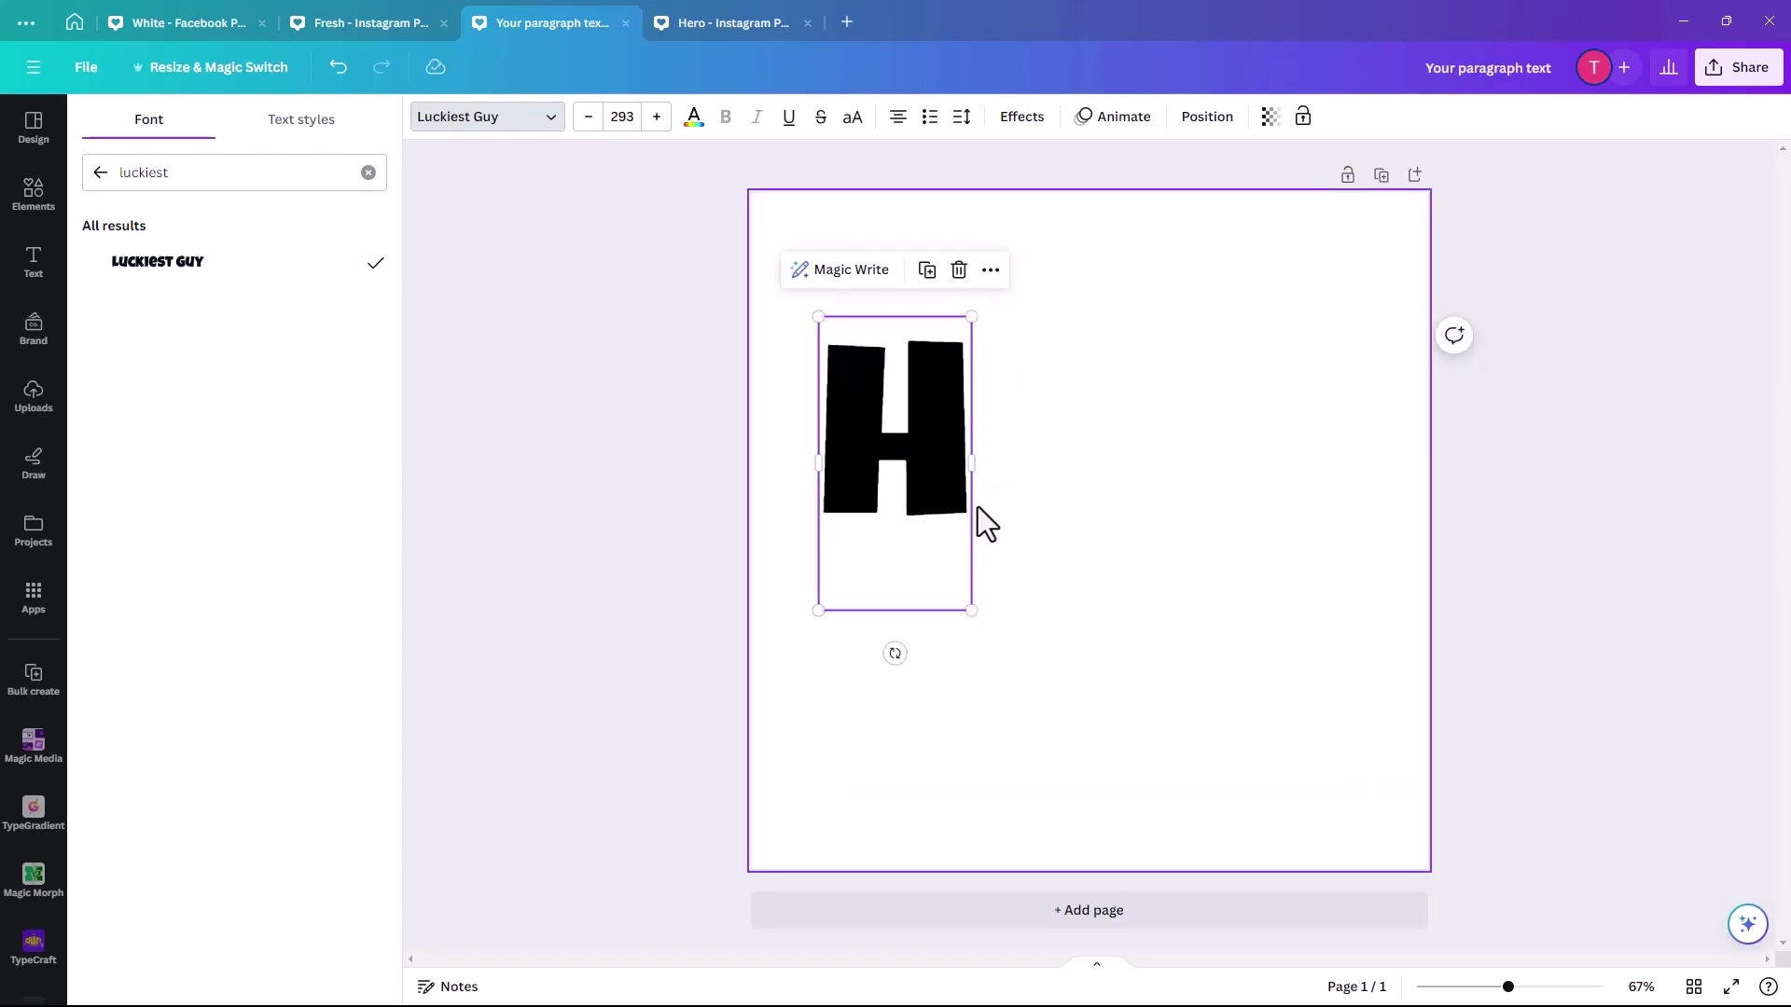
Duplicate the H letter box three times to make four letters in a row.
{"action": "left_click", "coordinate": [978, 507]}
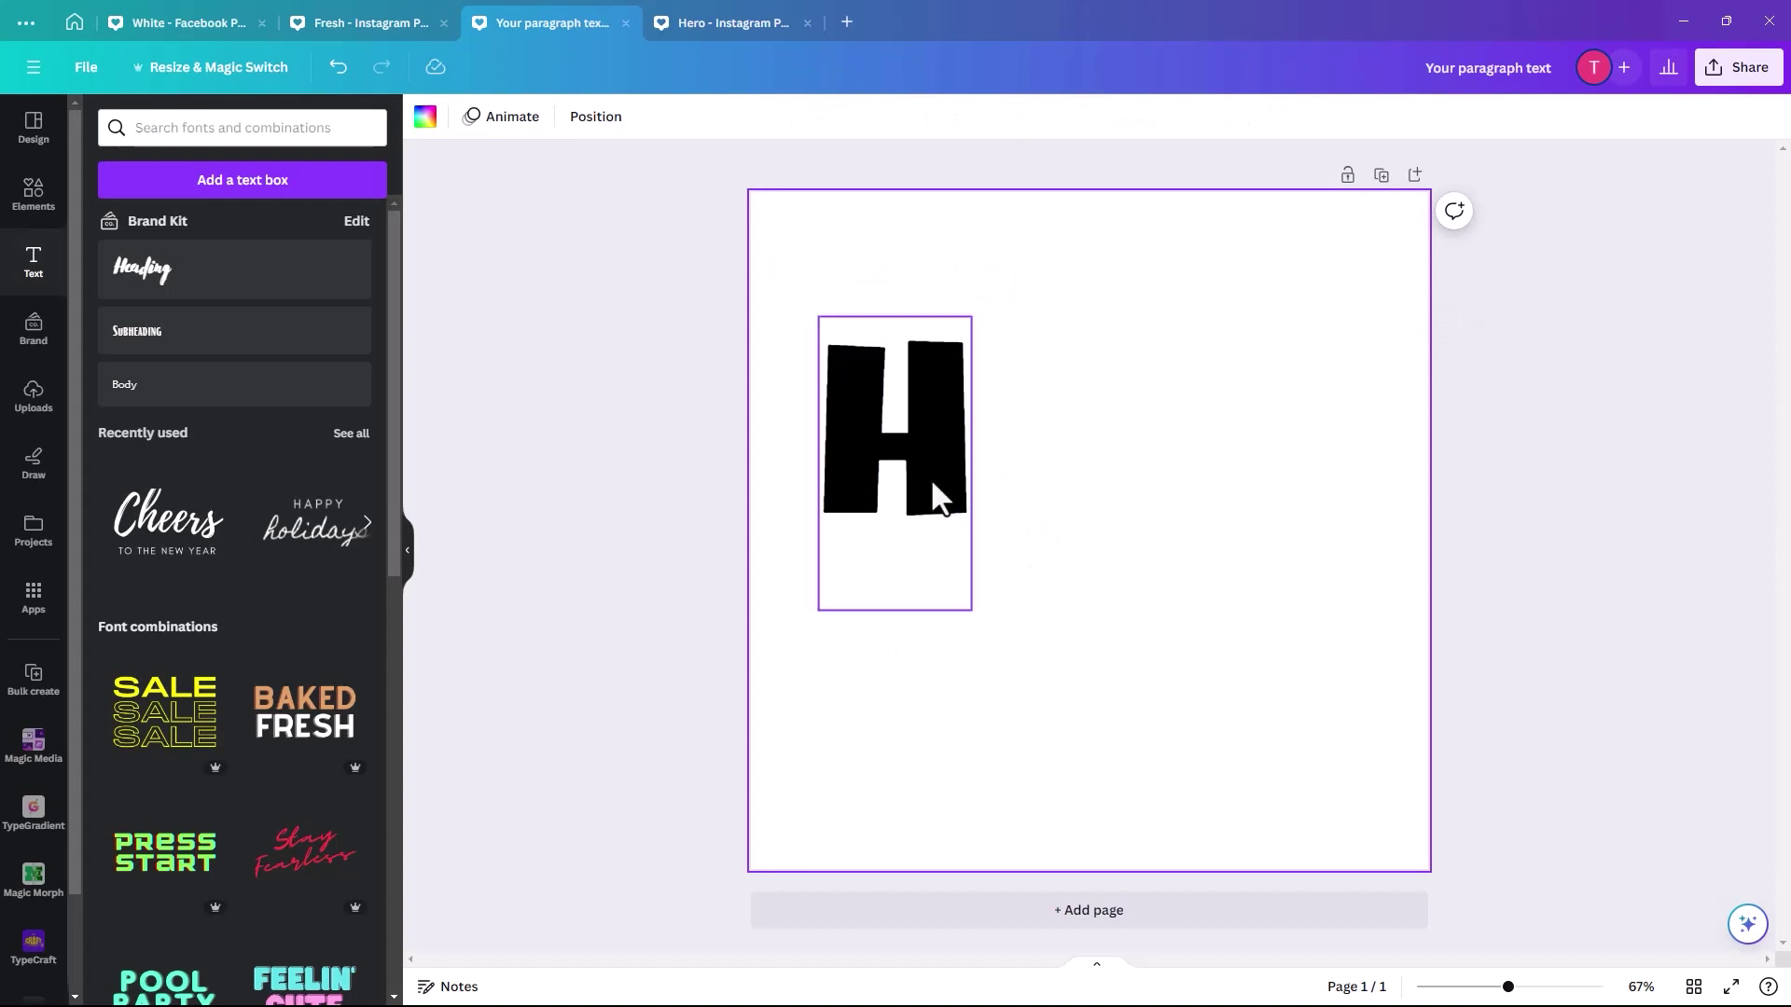
{"action": "left_click", "coordinate": [931, 478]}
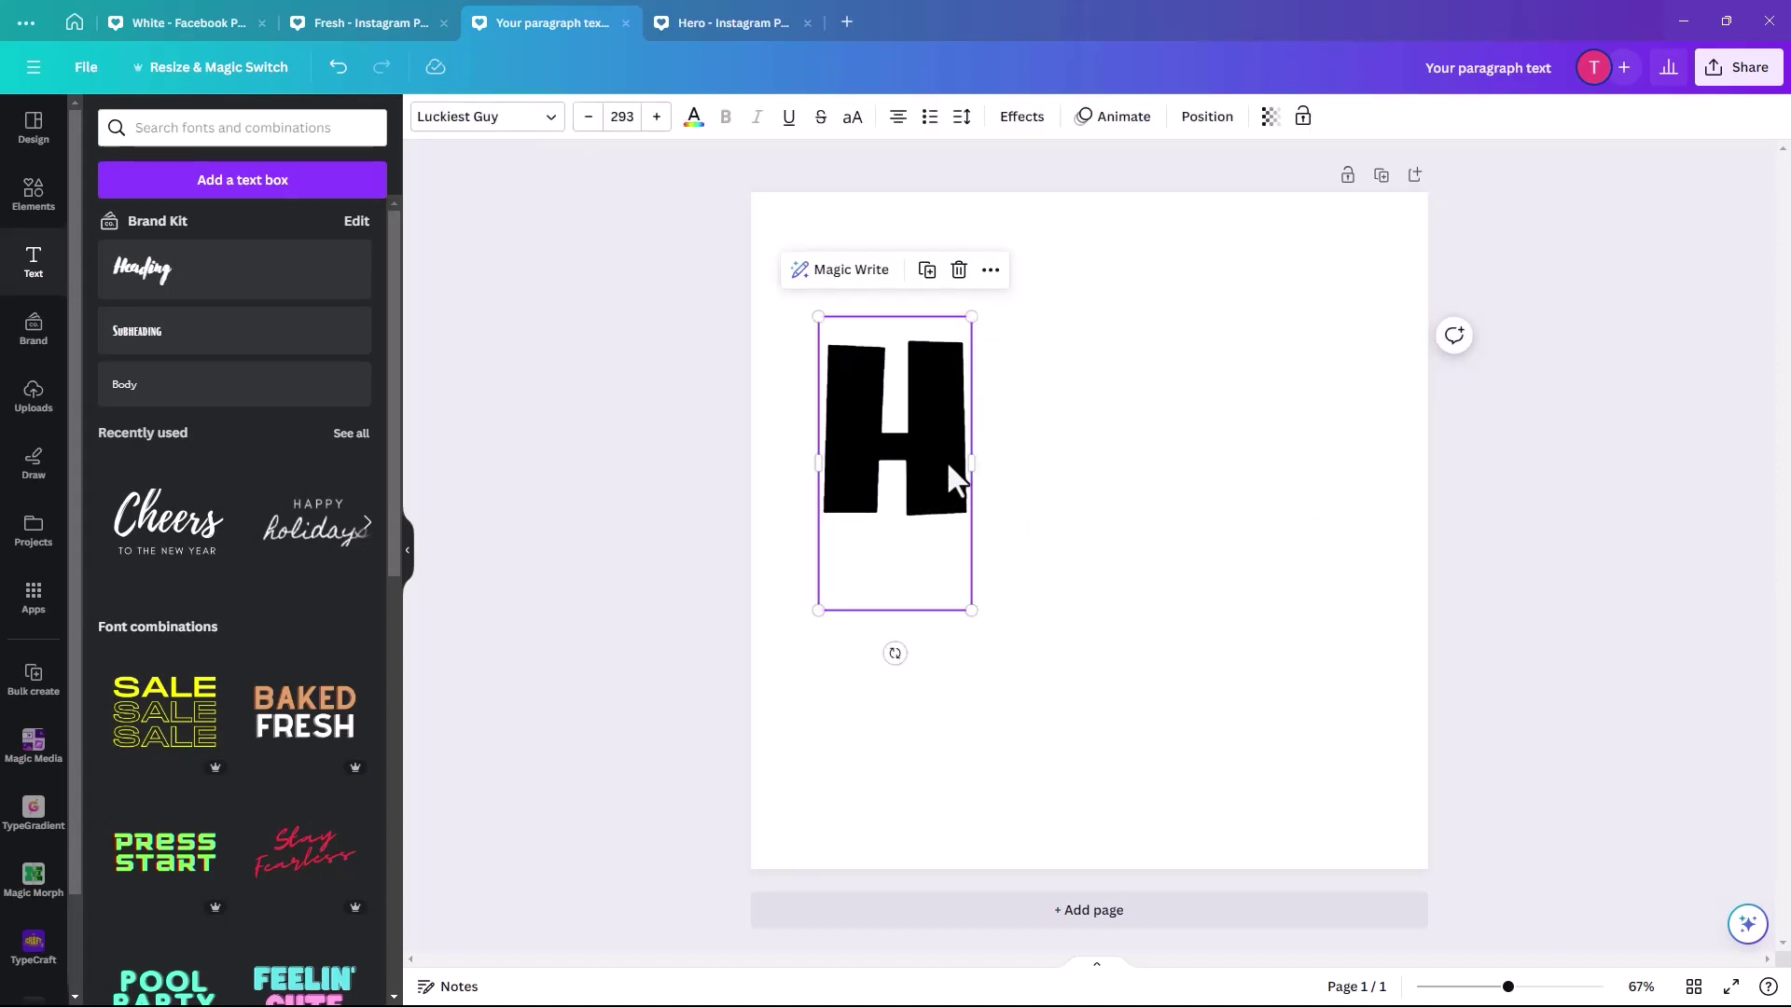
{"action": "left_click", "coordinate": [926, 270]}
{"action": "left_click_drag", "start_coordinate": [956, 446], "coordinate": [1081, 429]}
{"action": "left_click", "coordinate": [1069, 272]}
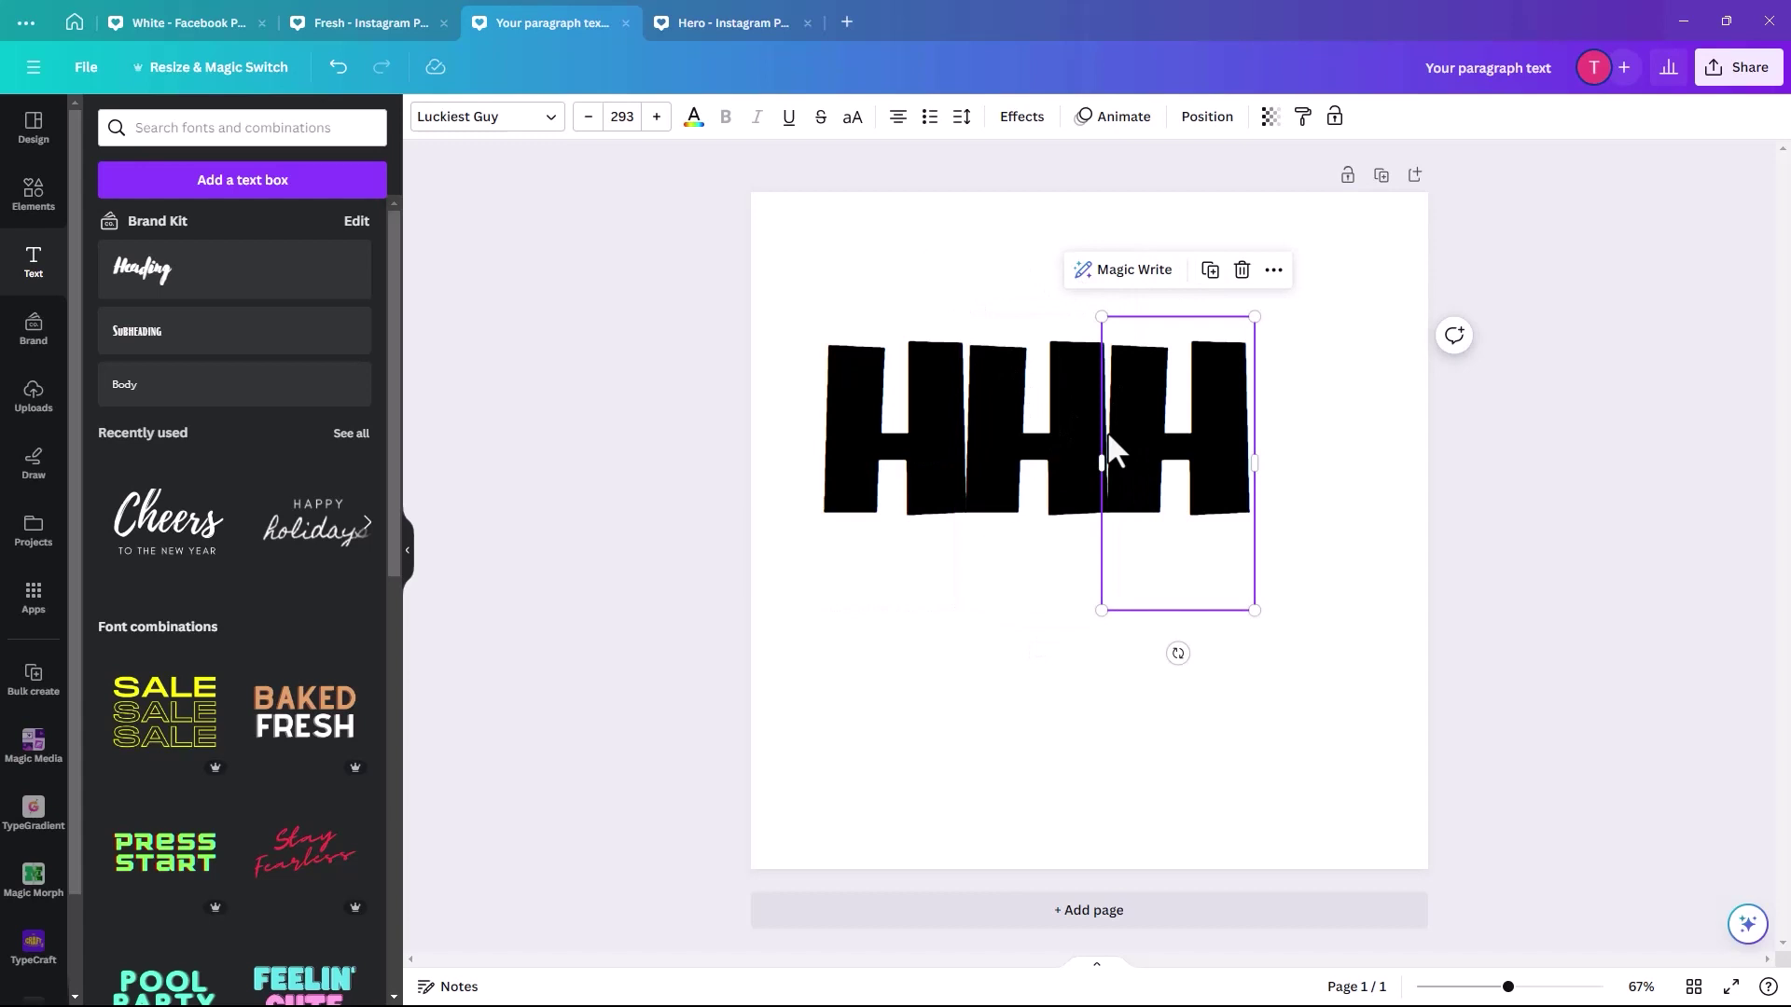
{"action": "left_click", "coordinate": [1210, 270]}
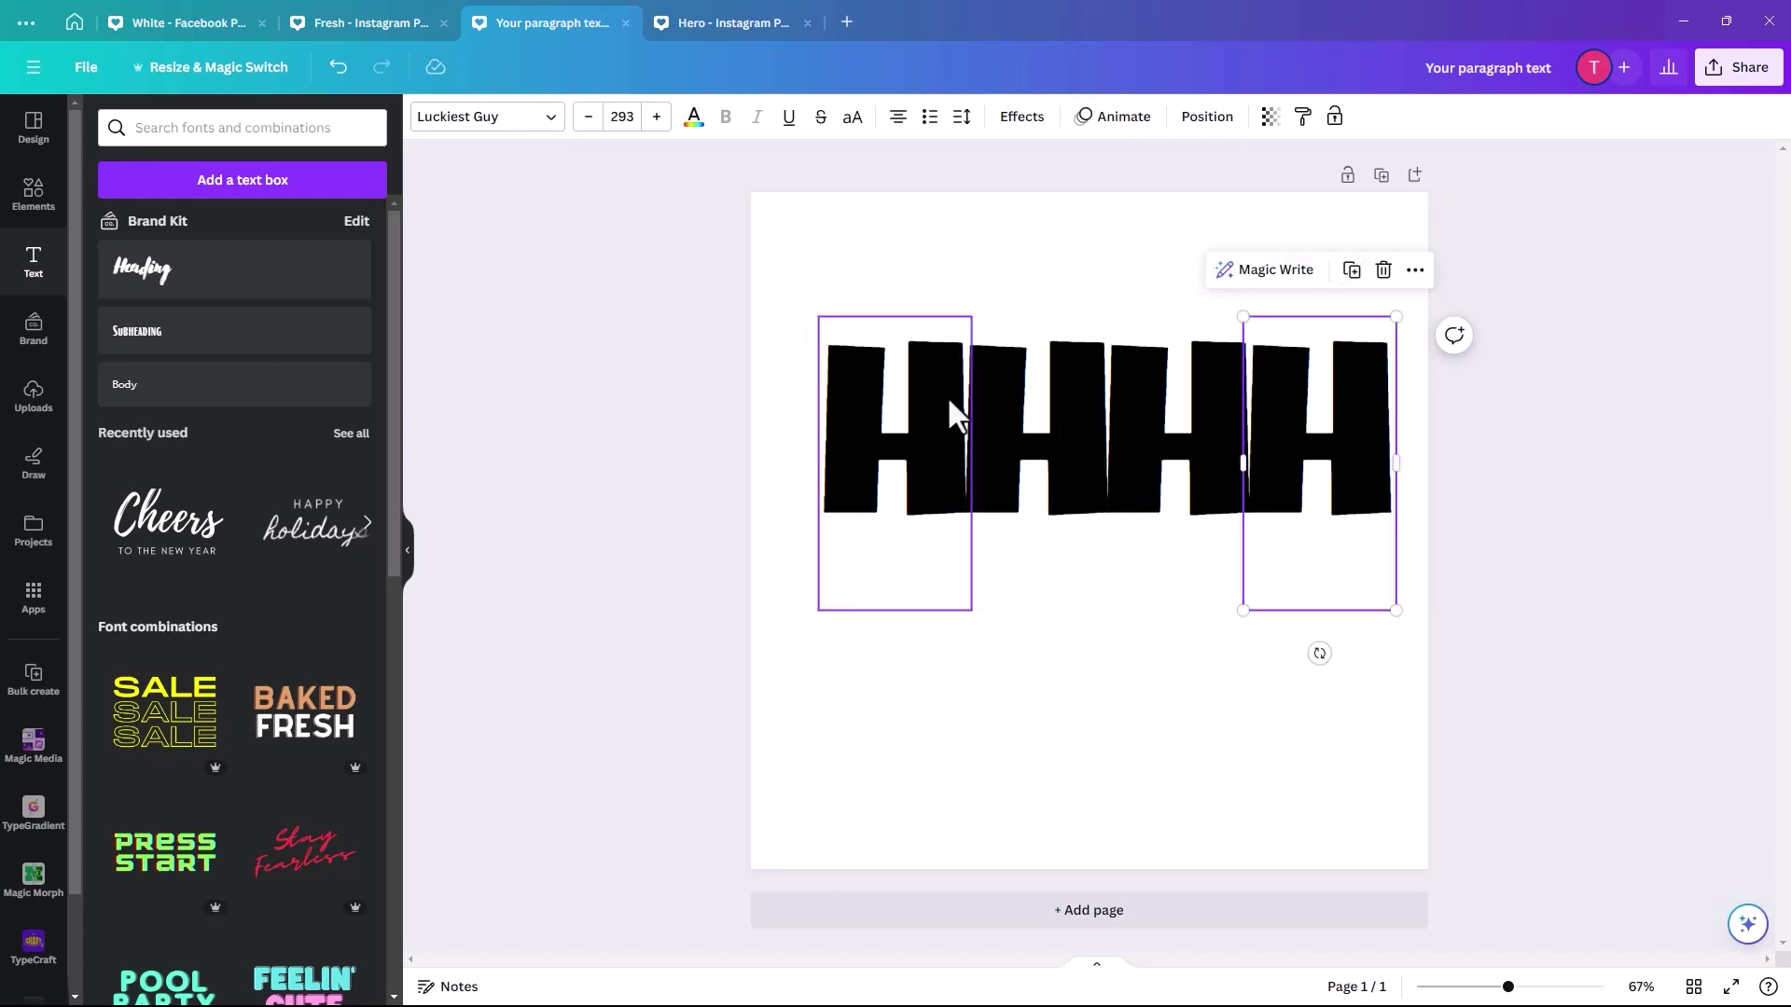
Retype the three copies as E, R and O.
{"action": "left_click", "coordinate": [1004, 411]}
{"action": "double_click", "coordinate": [1004, 411]}
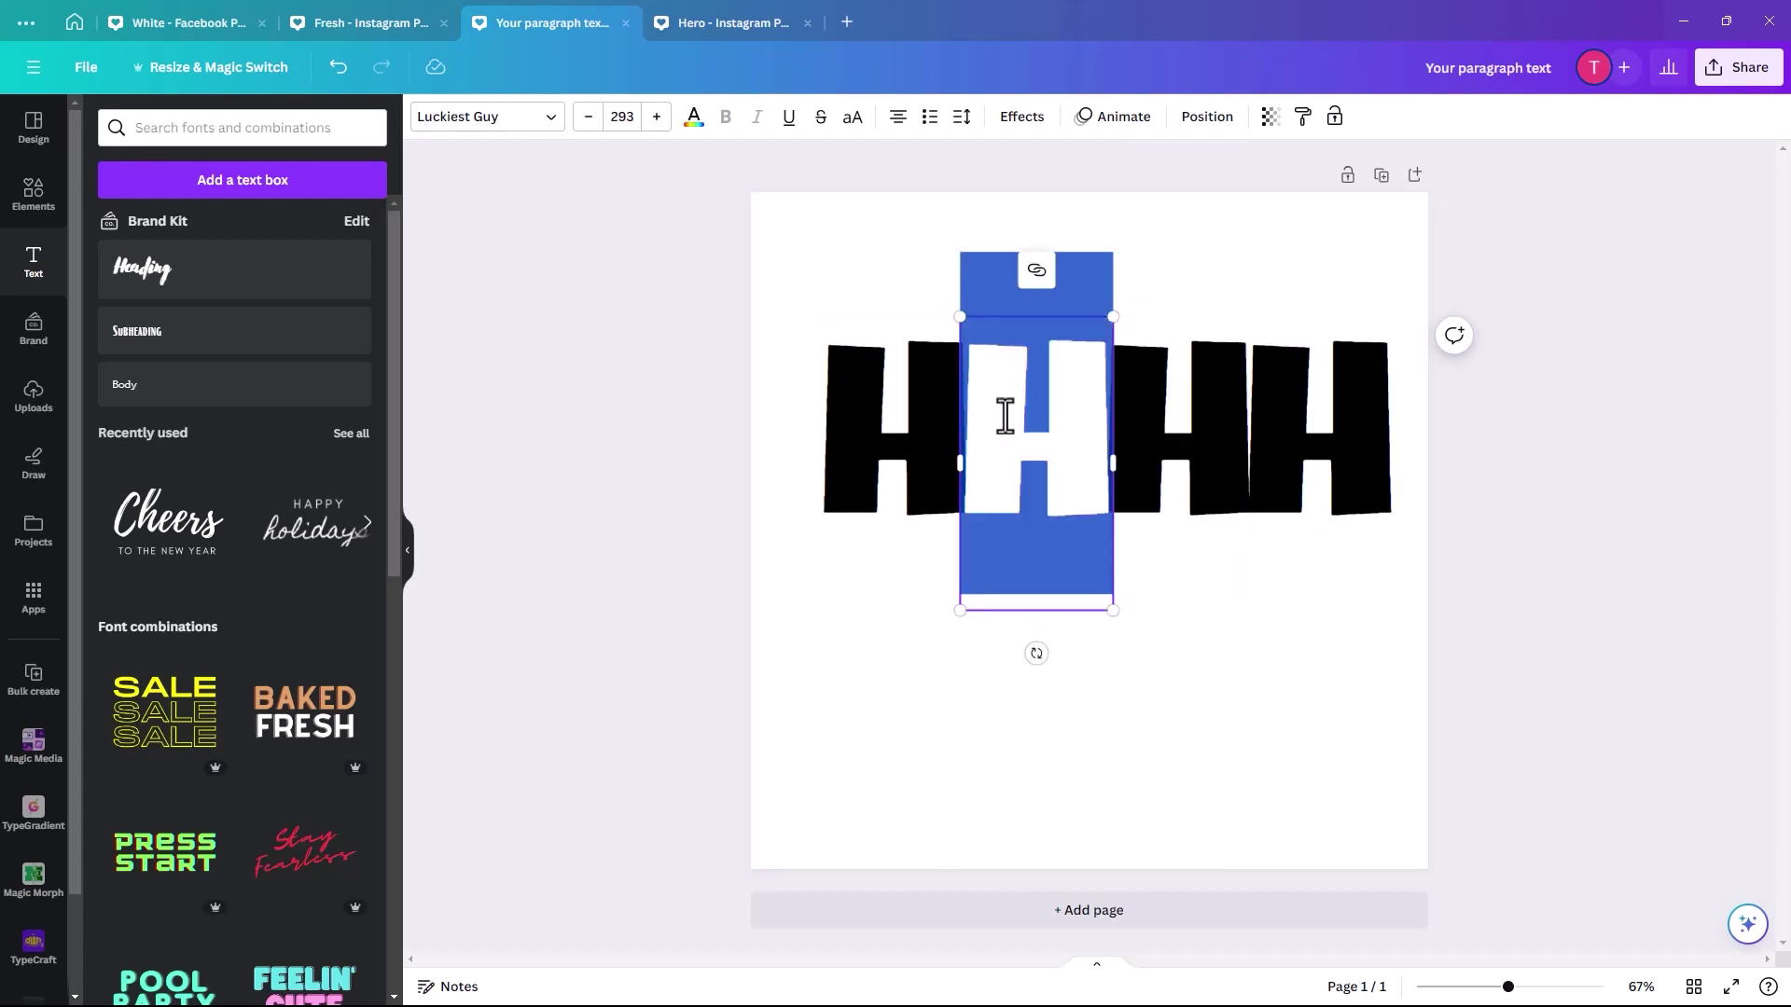
{"action": "type", "text": "E"}
{"action": "left_click", "coordinate": [1132, 419]}
{"action": "double_click", "coordinate": [1138, 420]}
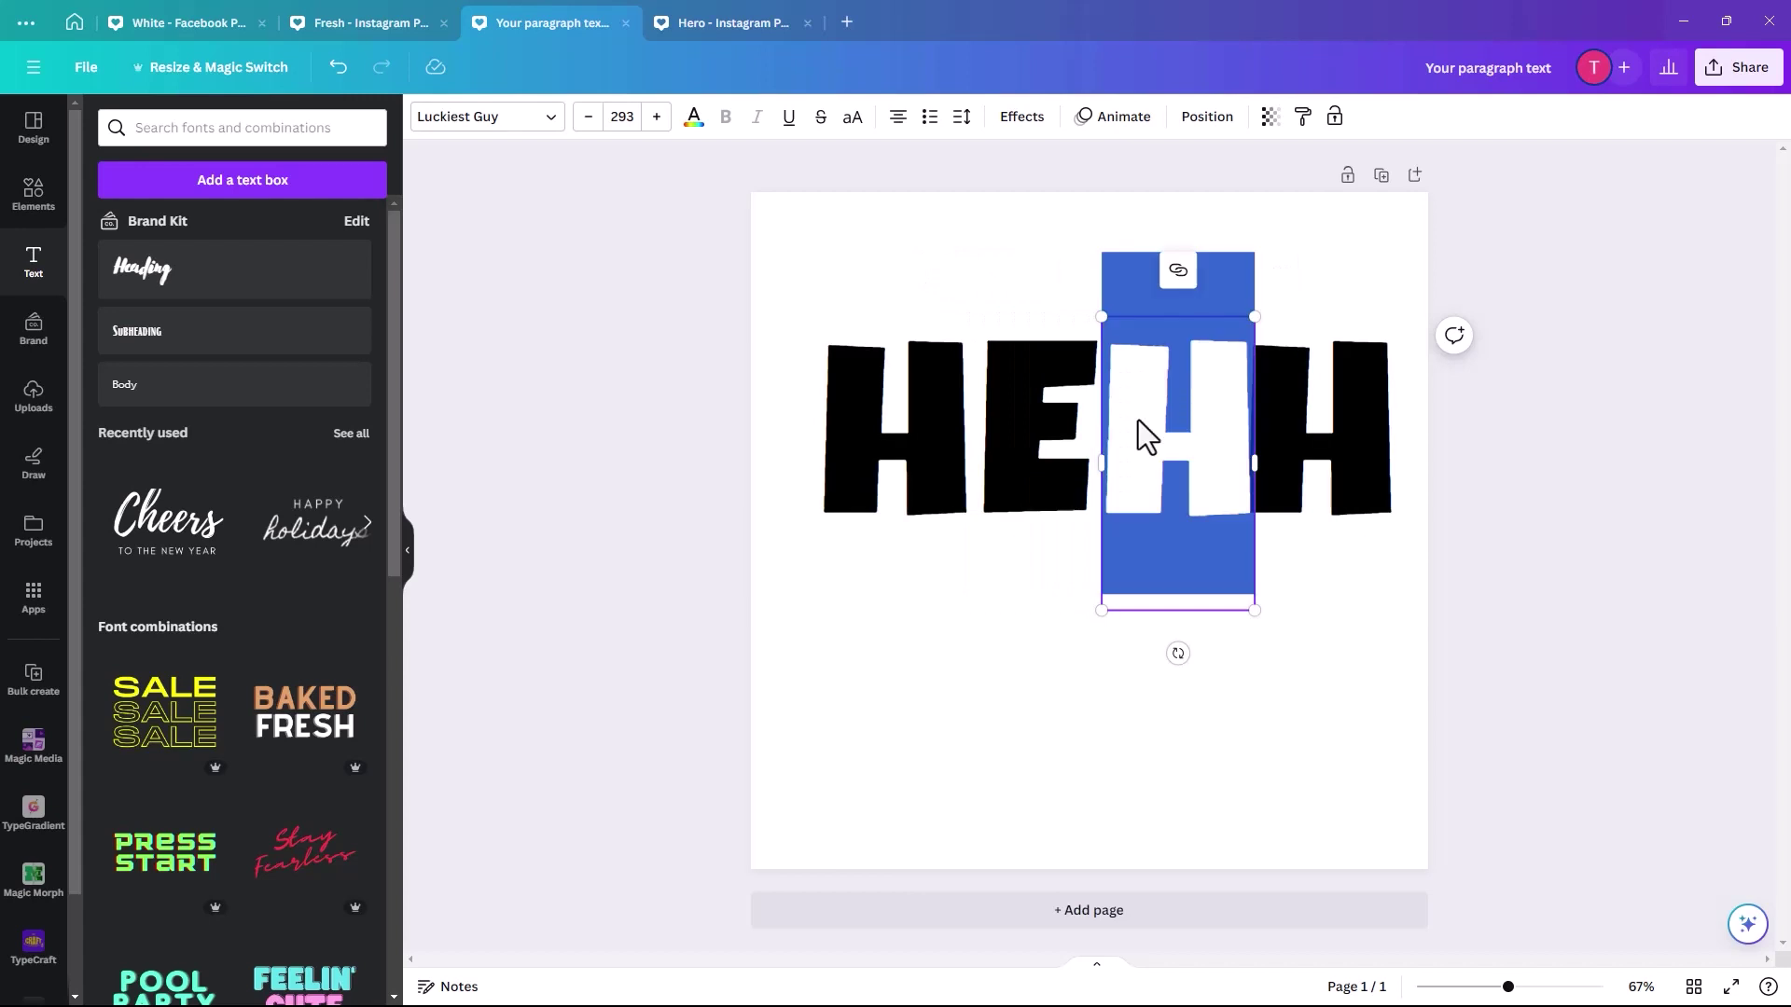
{"action": "type", "text": "R"}
{"action": "left_click", "coordinate": [1295, 420]}
{"action": "double_click", "coordinate": [1294, 420]}
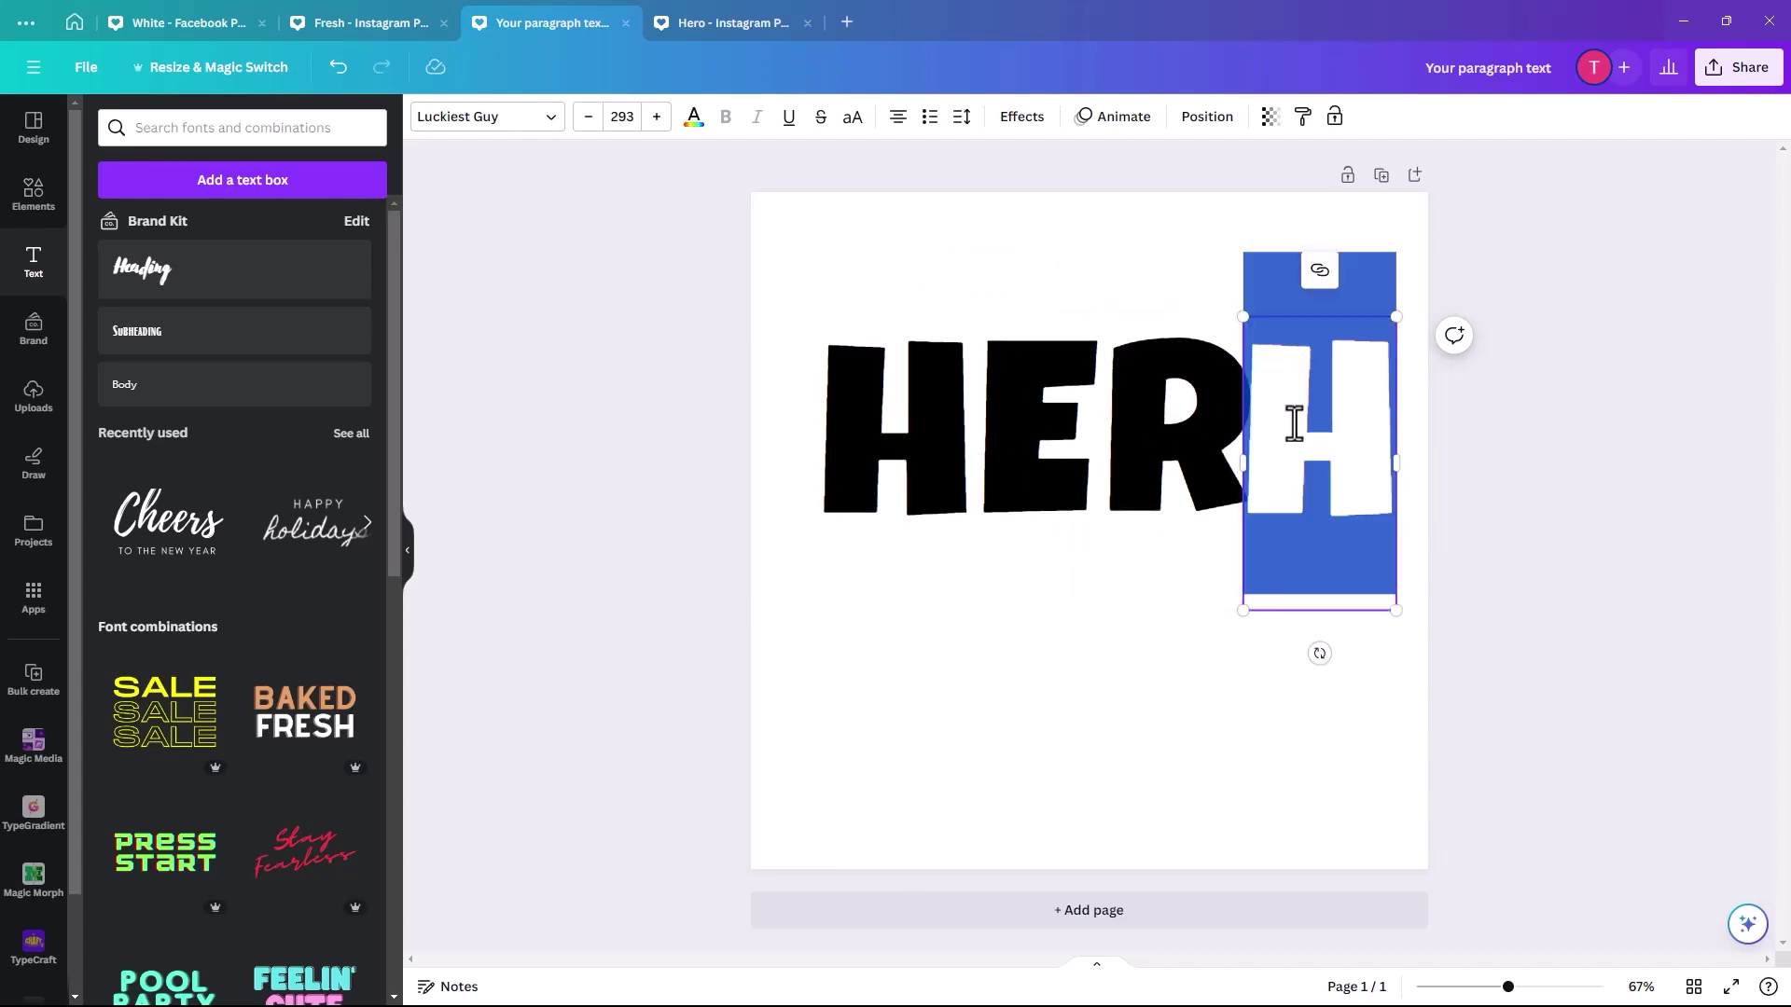
{"action": "type", "text": "O"}
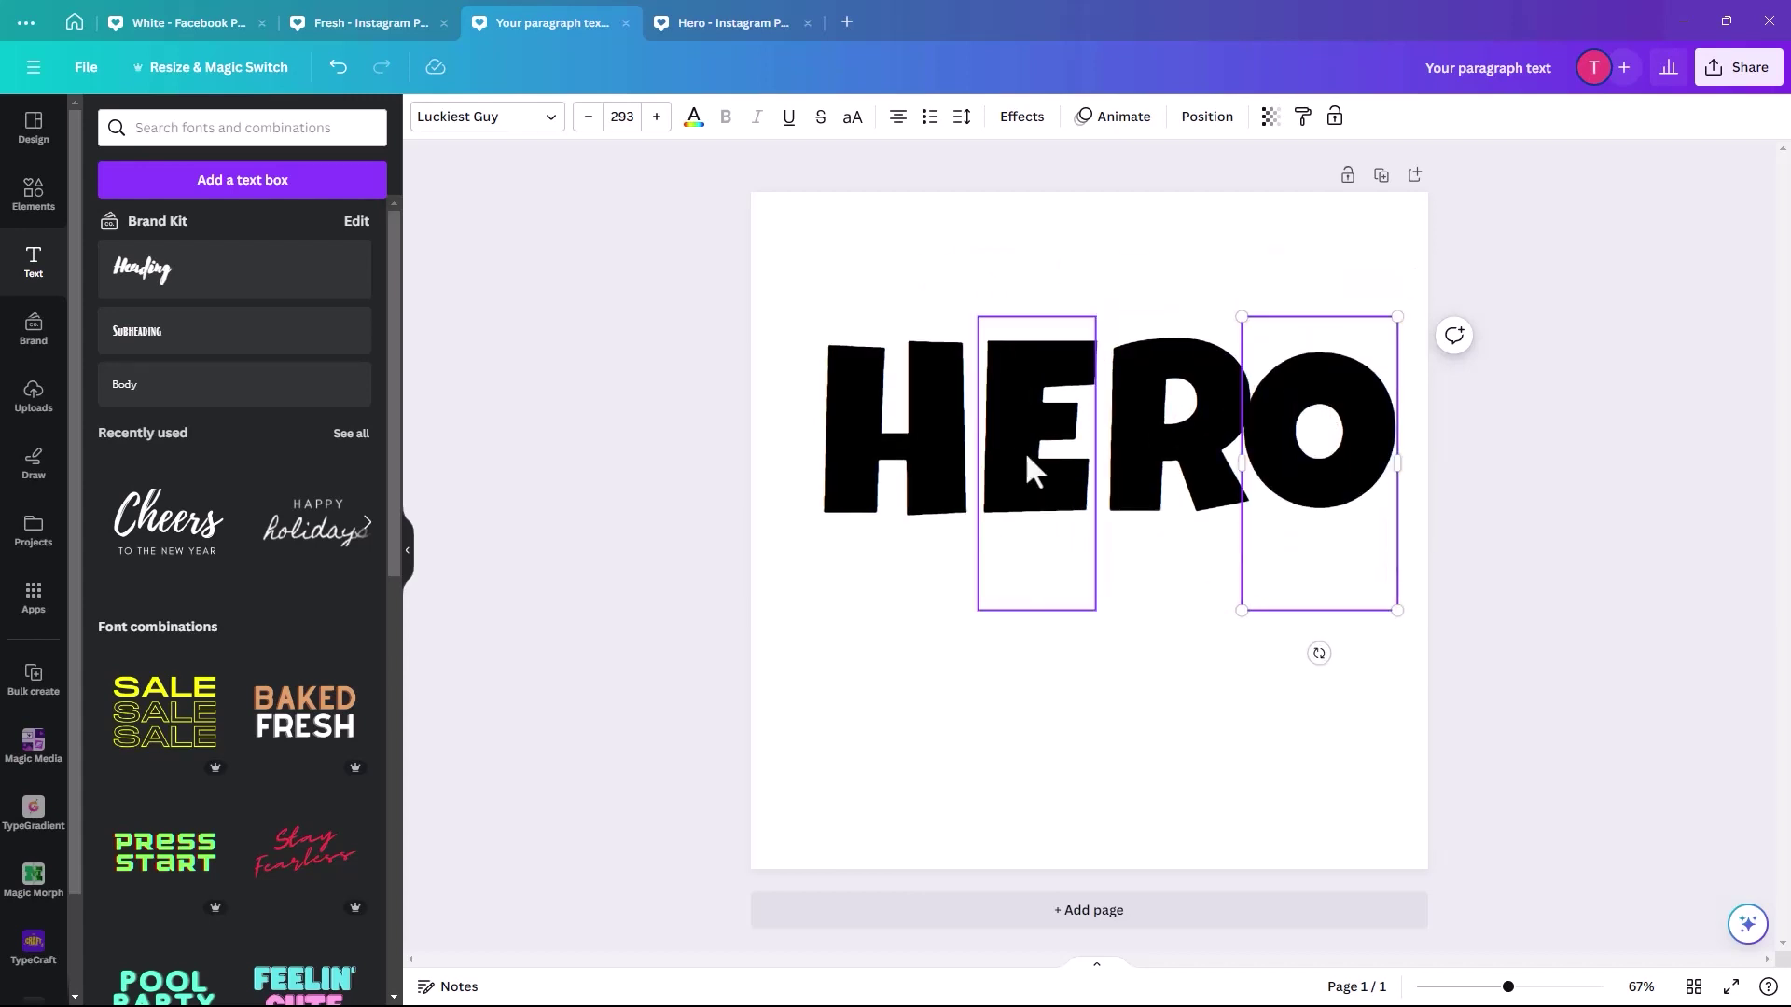
Drag H, R and O in tightly against their neighbours to spell HERO.
{"action": "left_click_drag", "start_coordinate": [939, 507], "coordinate": [983, 507]}
{"action": "left_click_drag", "start_coordinate": [1133, 502], "coordinate": [1076, 512]}
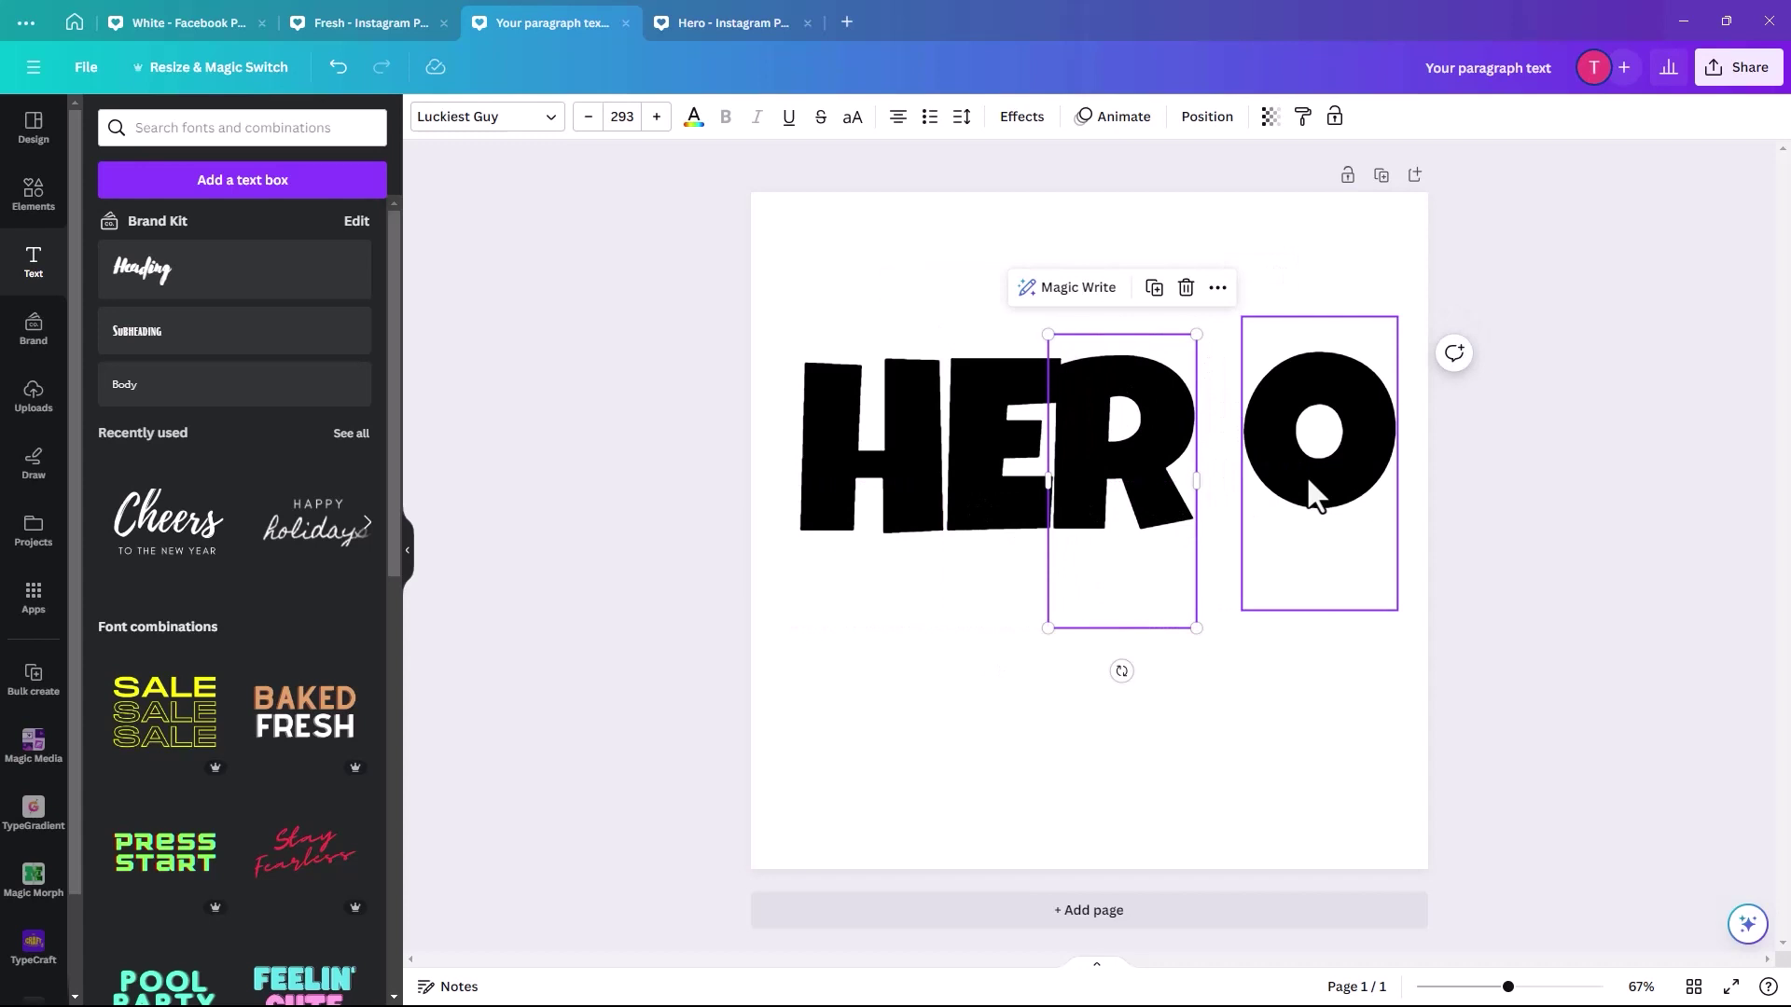
{"action": "left_click_drag", "start_coordinate": [1299, 479], "coordinate": [1229, 504]}
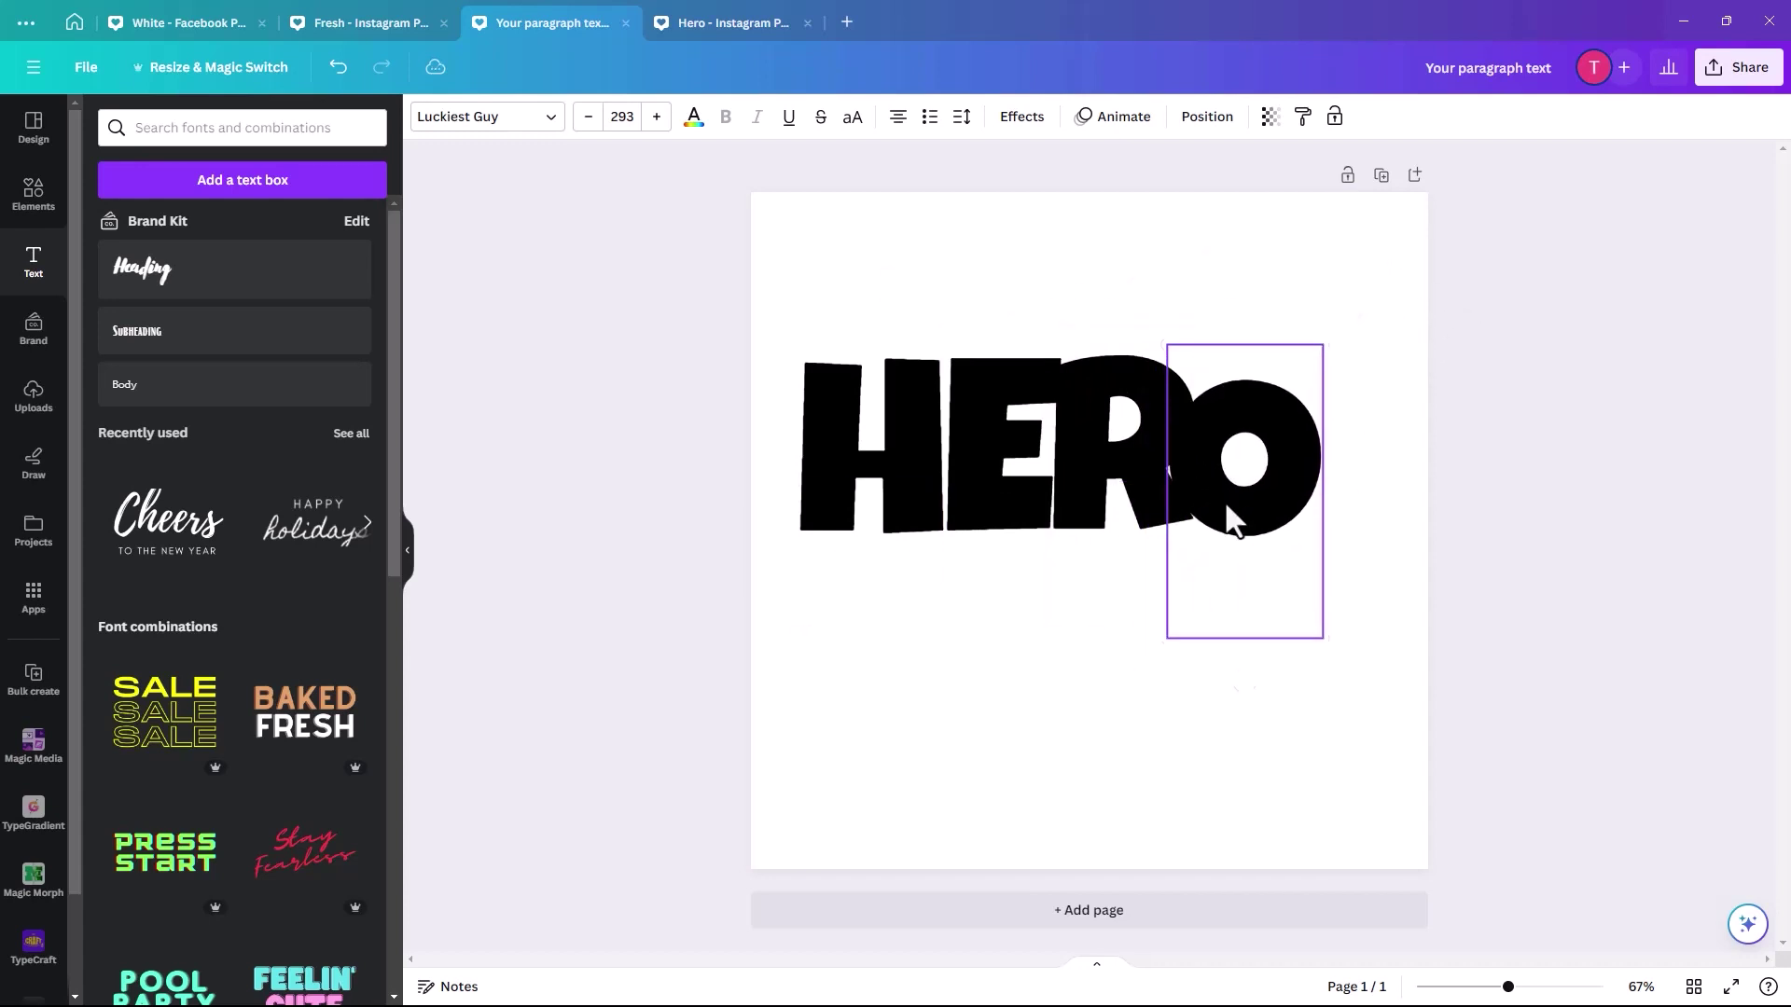
Find the TypeGradient app by searching 'type' in Apps and open it.
{"action": "left_click", "coordinate": [650, 392]}
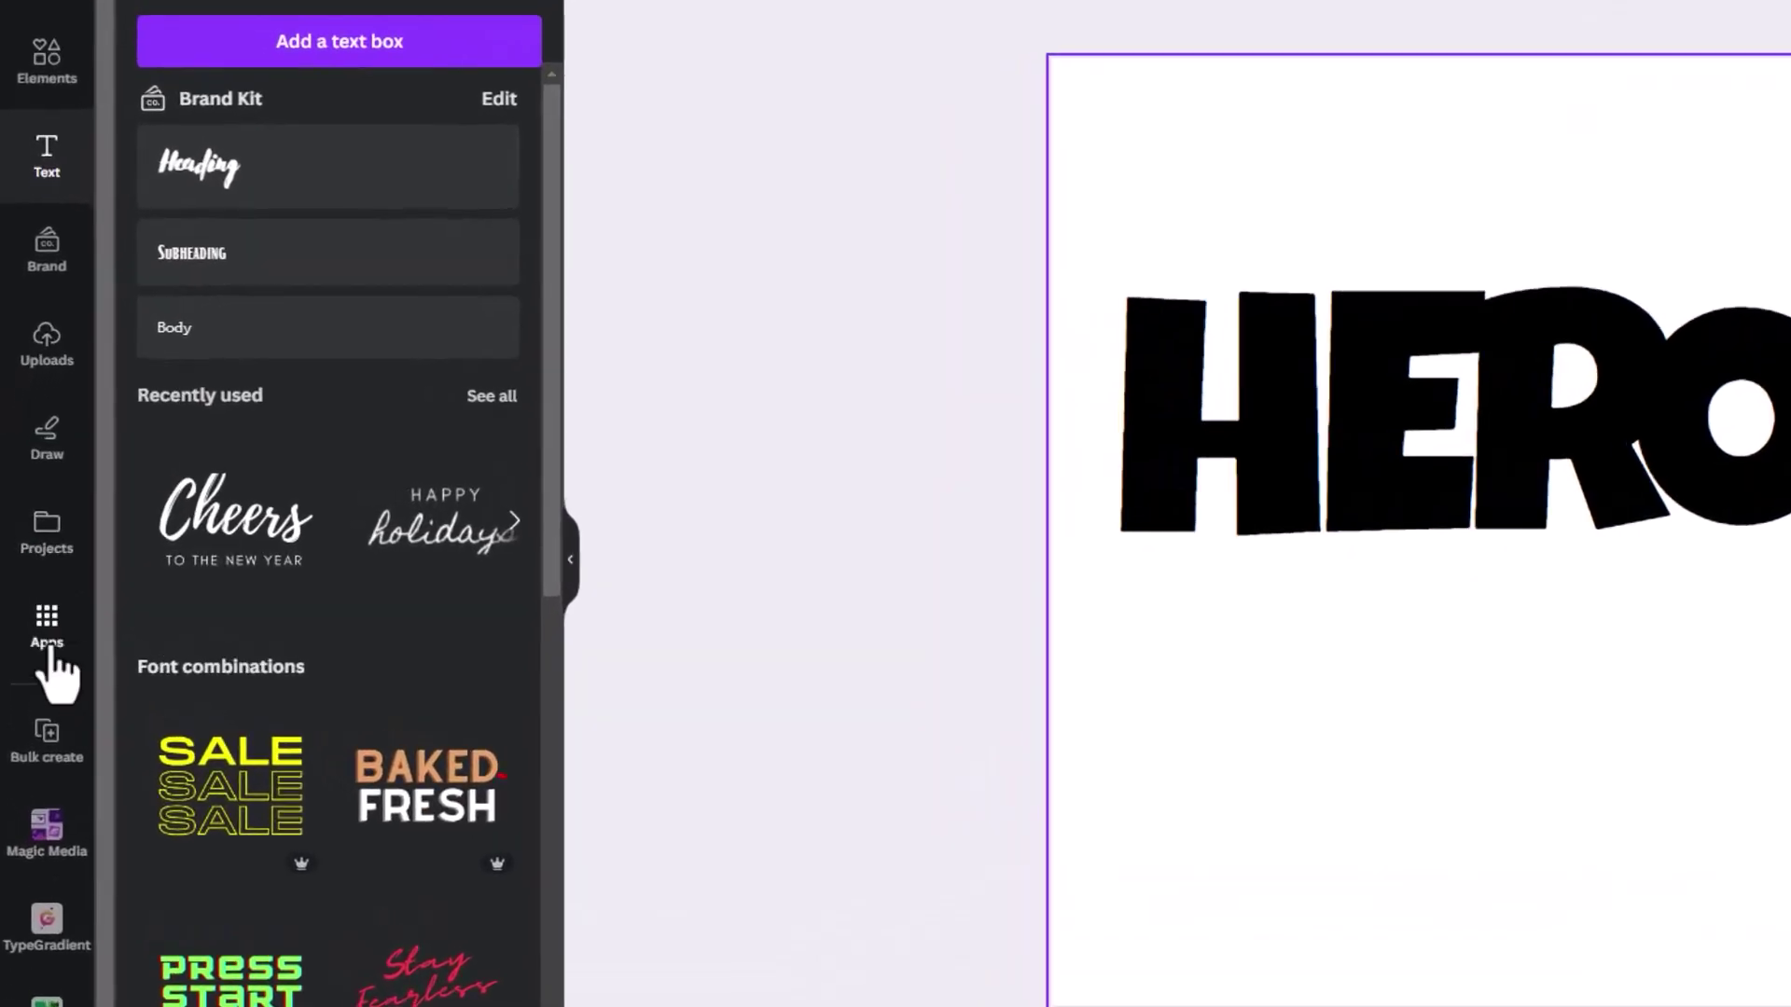
{"action": "left_click", "coordinate": [41, 611]}
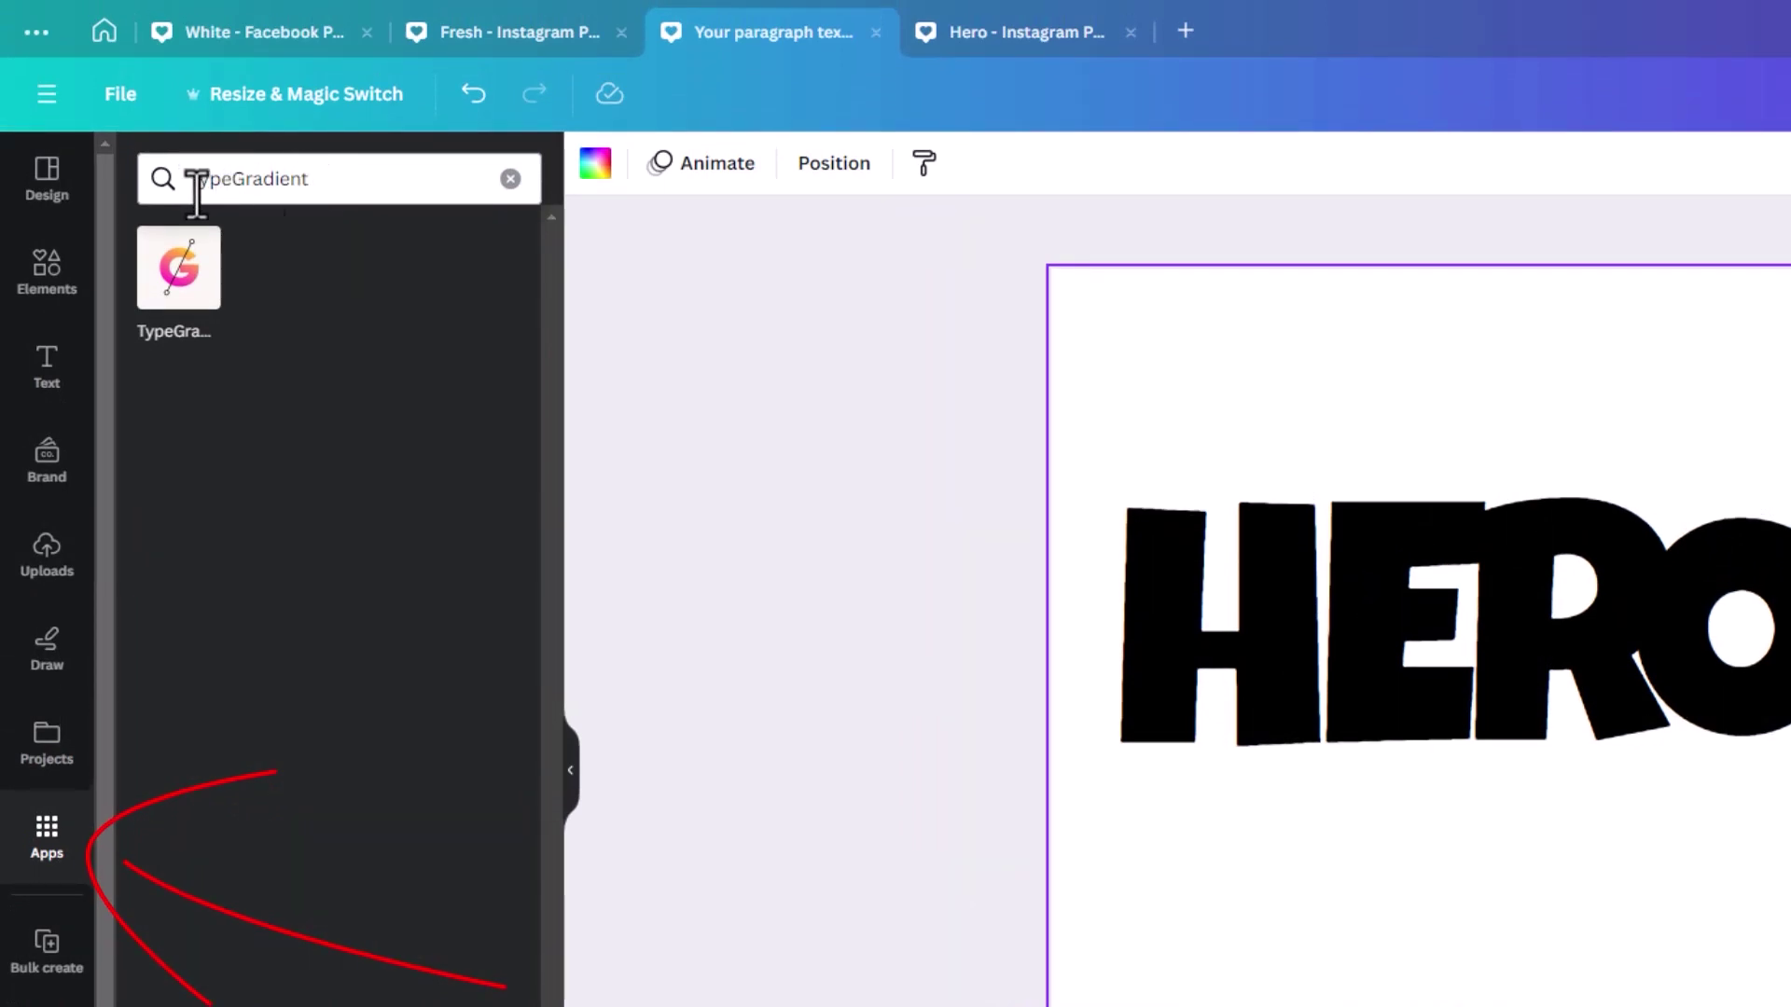
{"action": "left_click_drag", "start_coordinate": [187, 178], "coordinate": [396, 184]}
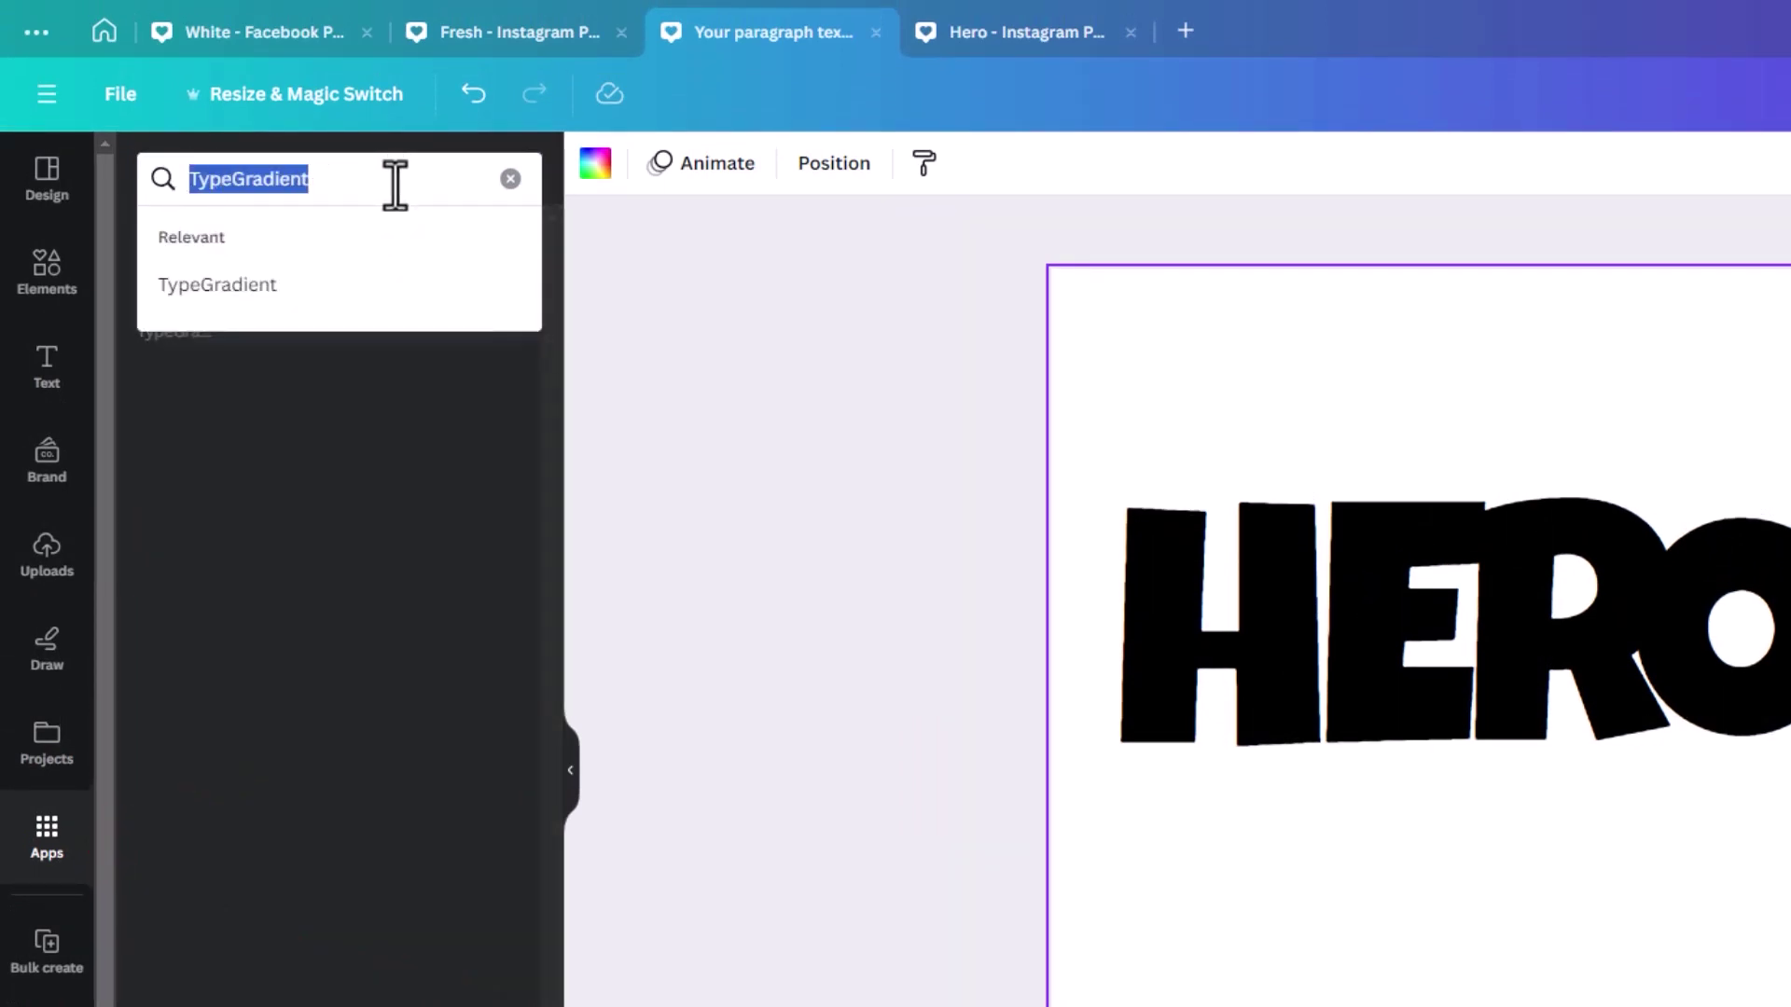
{"action": "type", "text": "type"}
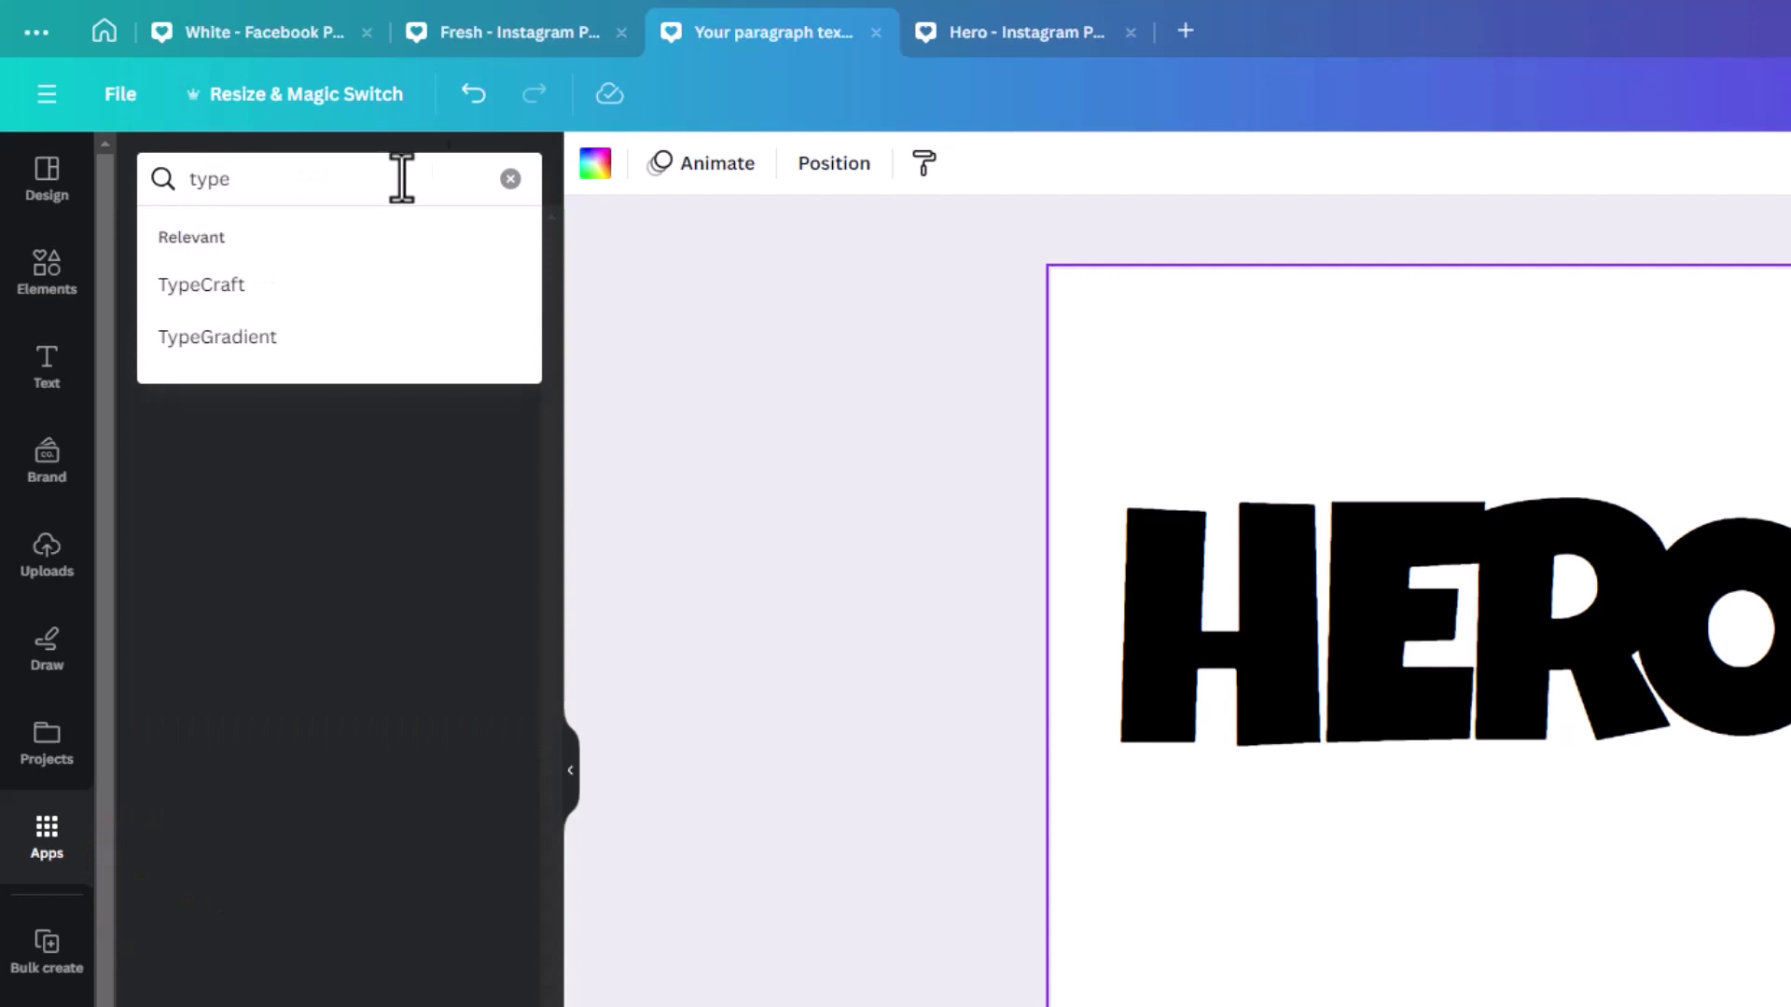
{"action": "left_click", "coordinate": [208, 343]}
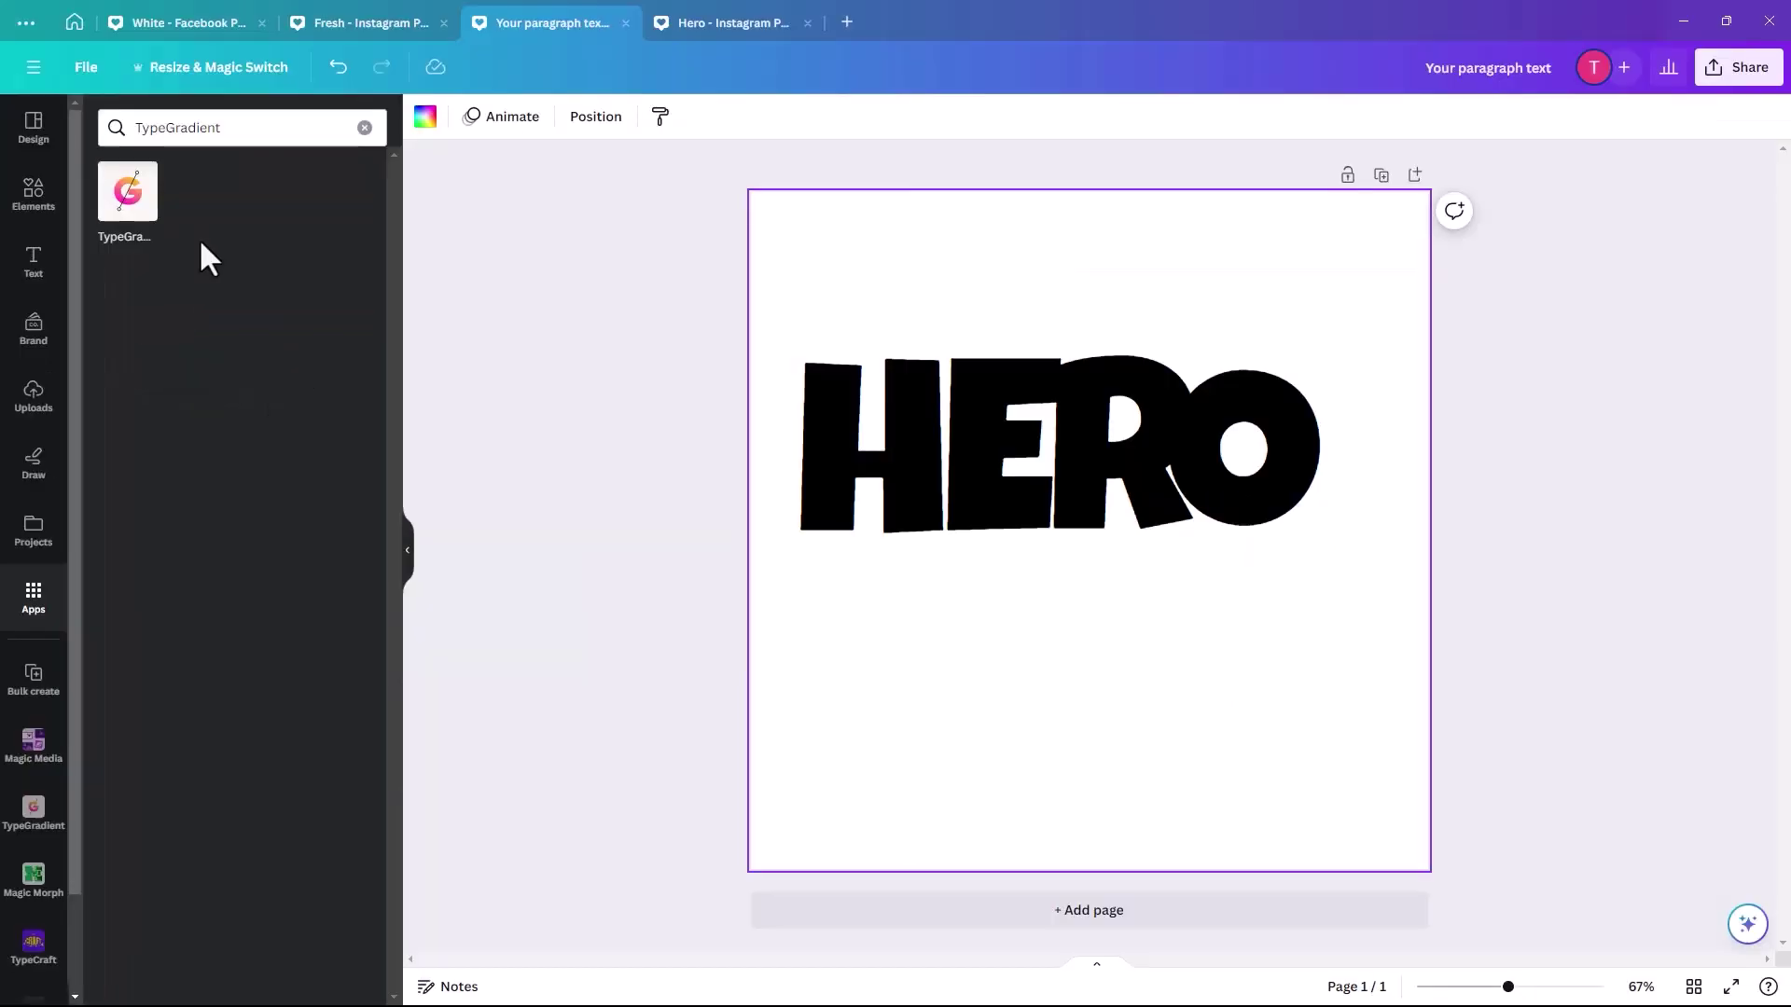
{"action": "left_click", "coordinate": [130, 194]}
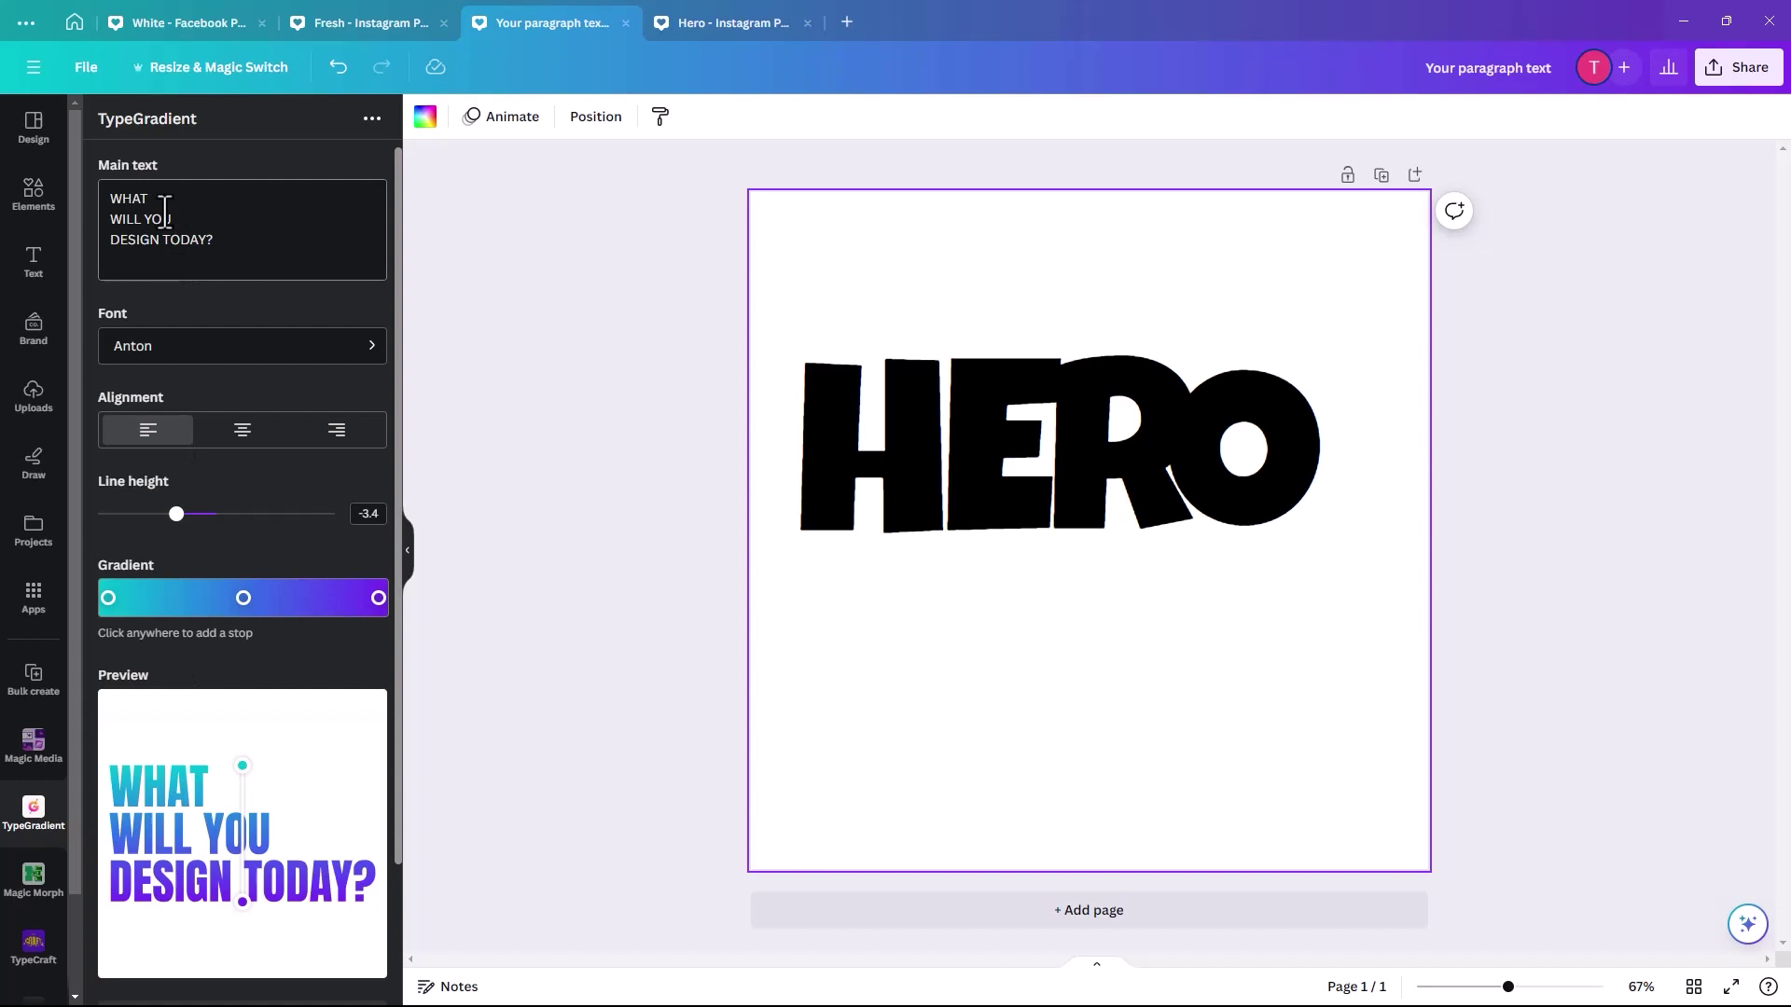
Set TypeGradient's main text to H and its font to Luckiest Guy.
{"action": "left_click_drag", "start_coordinate": [218, 240], "coordinate": [57, 183]}
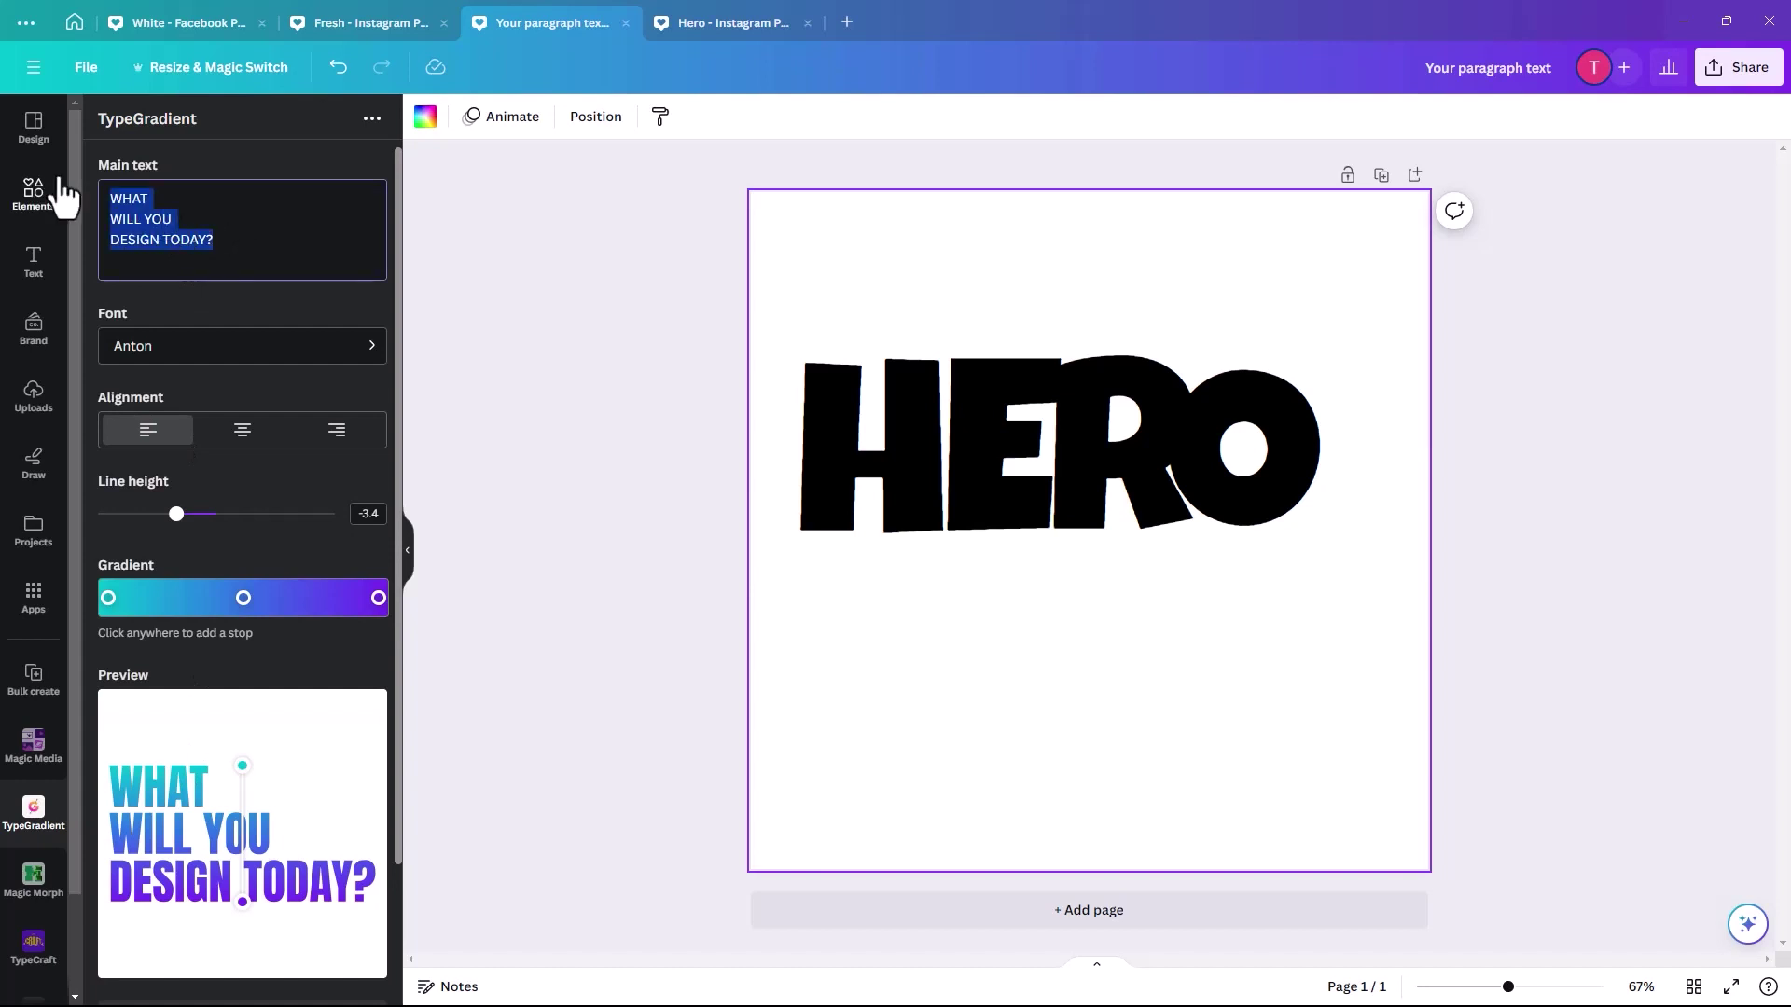
{"action": "type", "text": "H"}
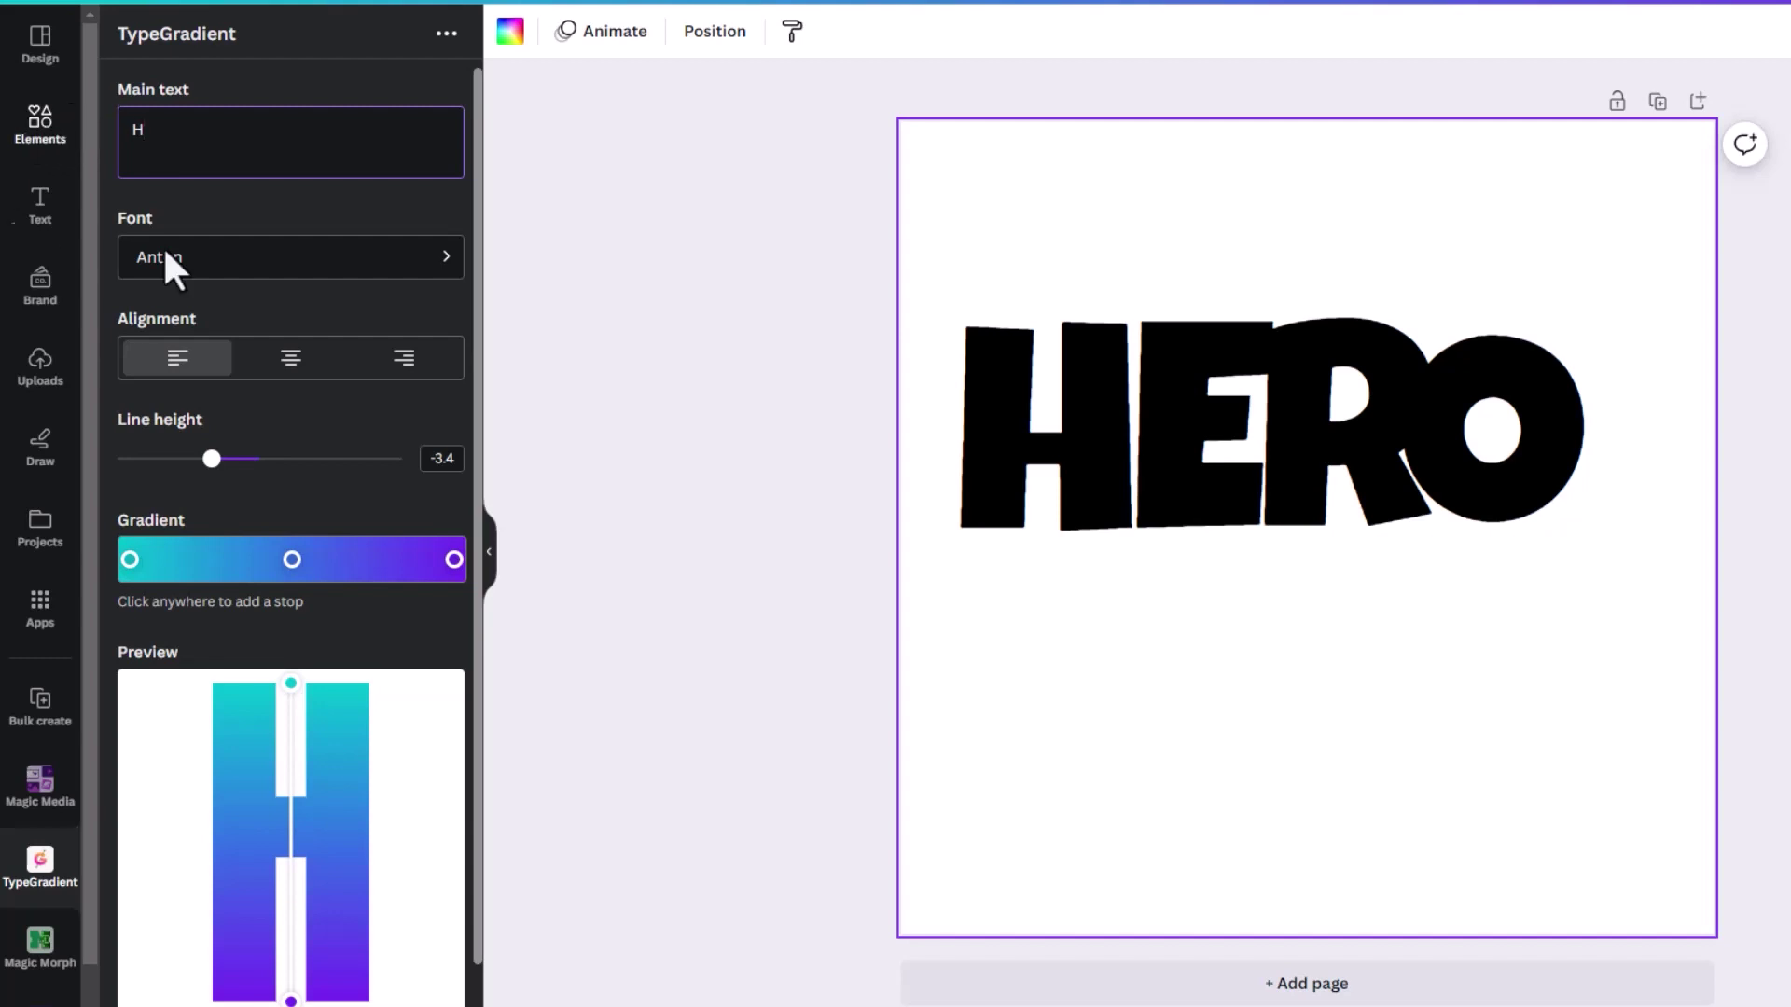
{"action": "left_click", "coordinate": [448, 259]}
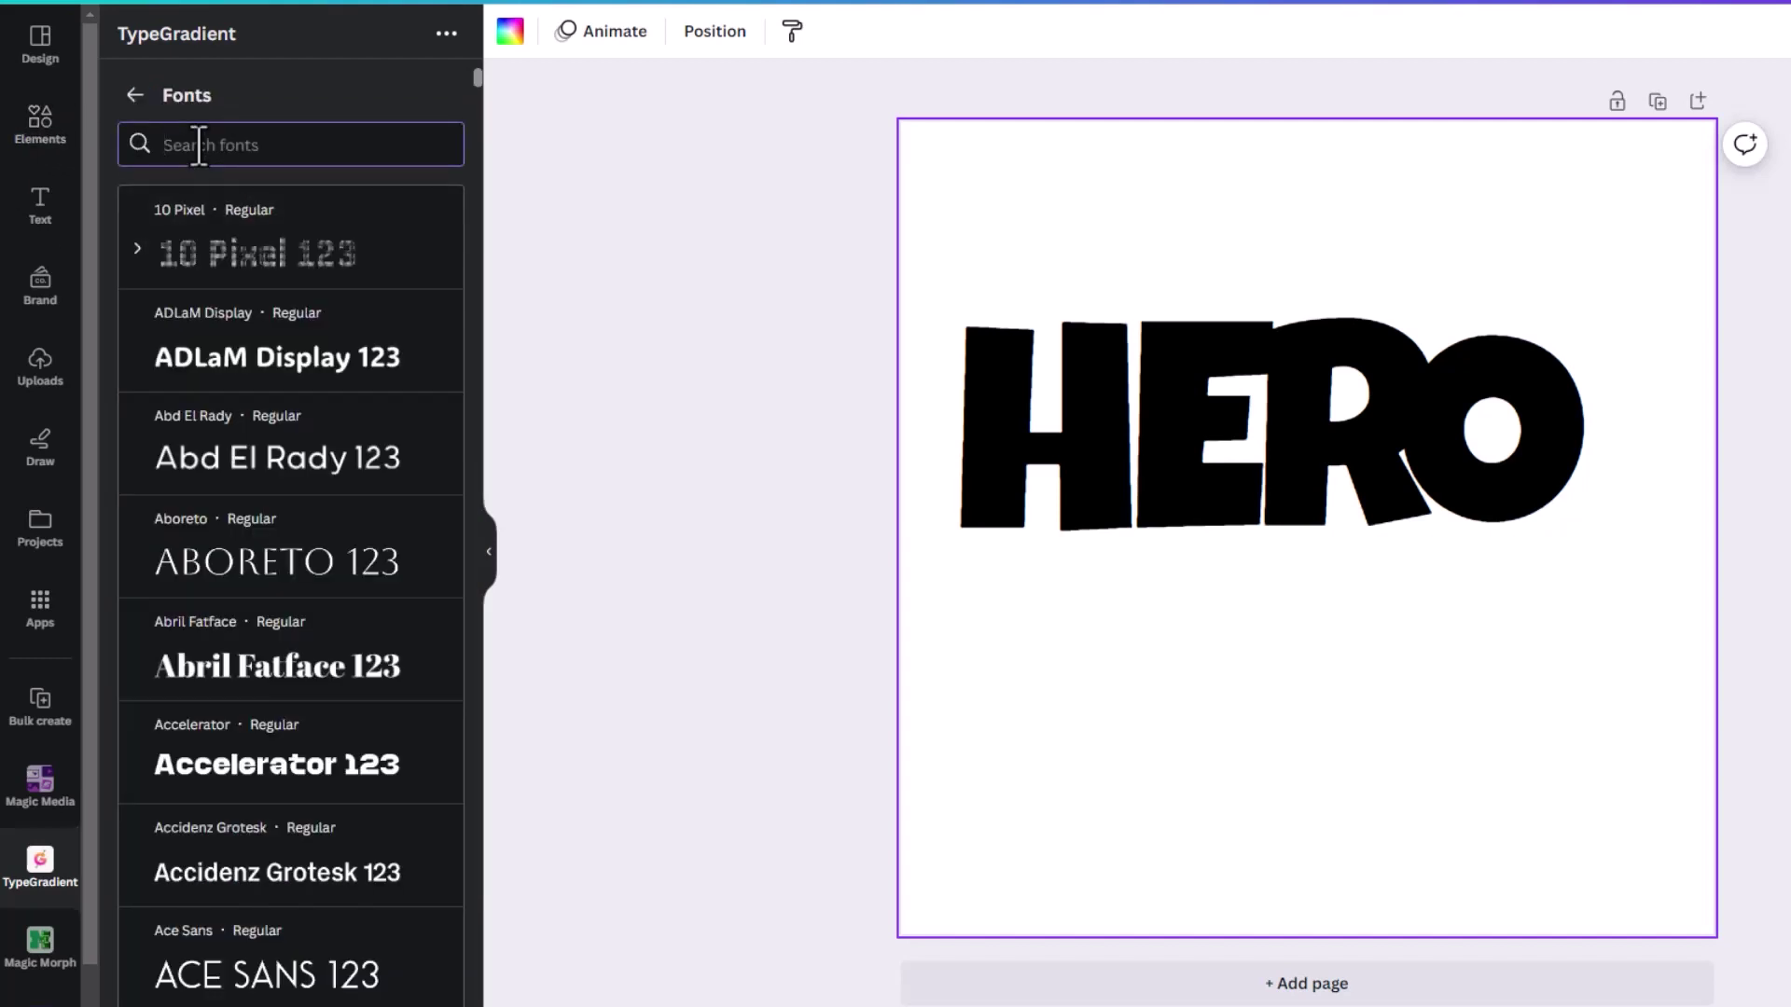
{"action": "type", "text": "Luck"}
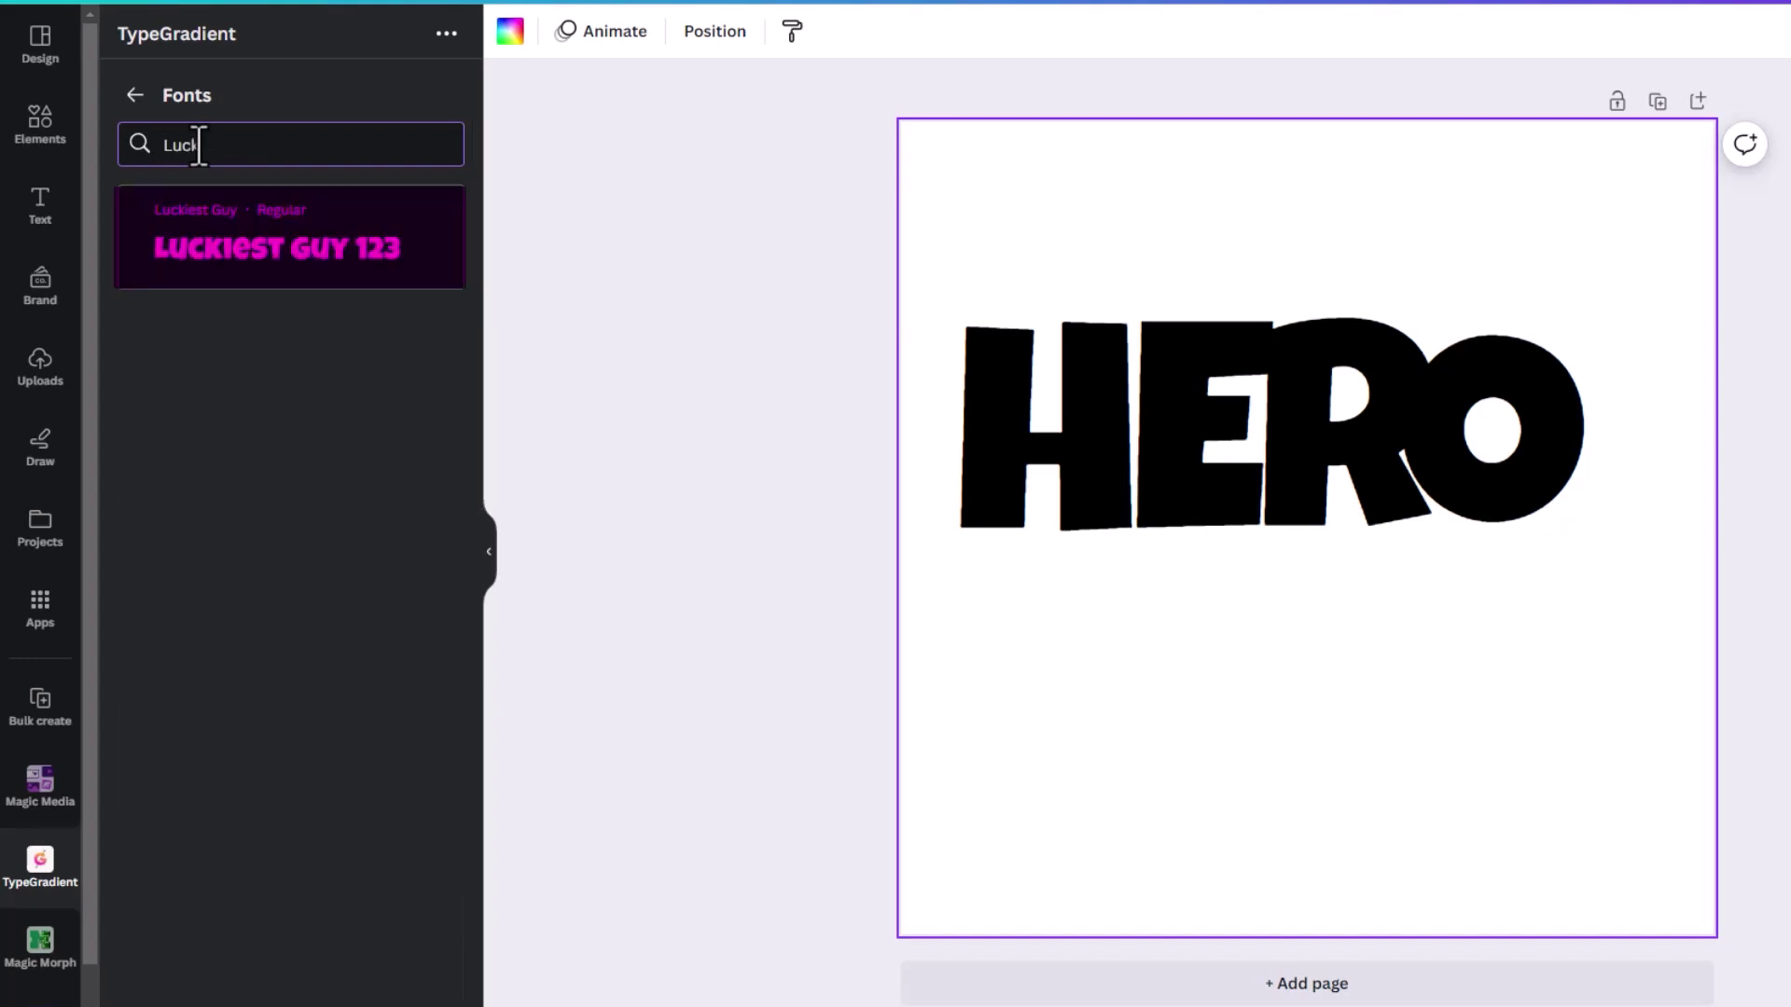
{"action": "left_click", "coordinate": [240, 271]}
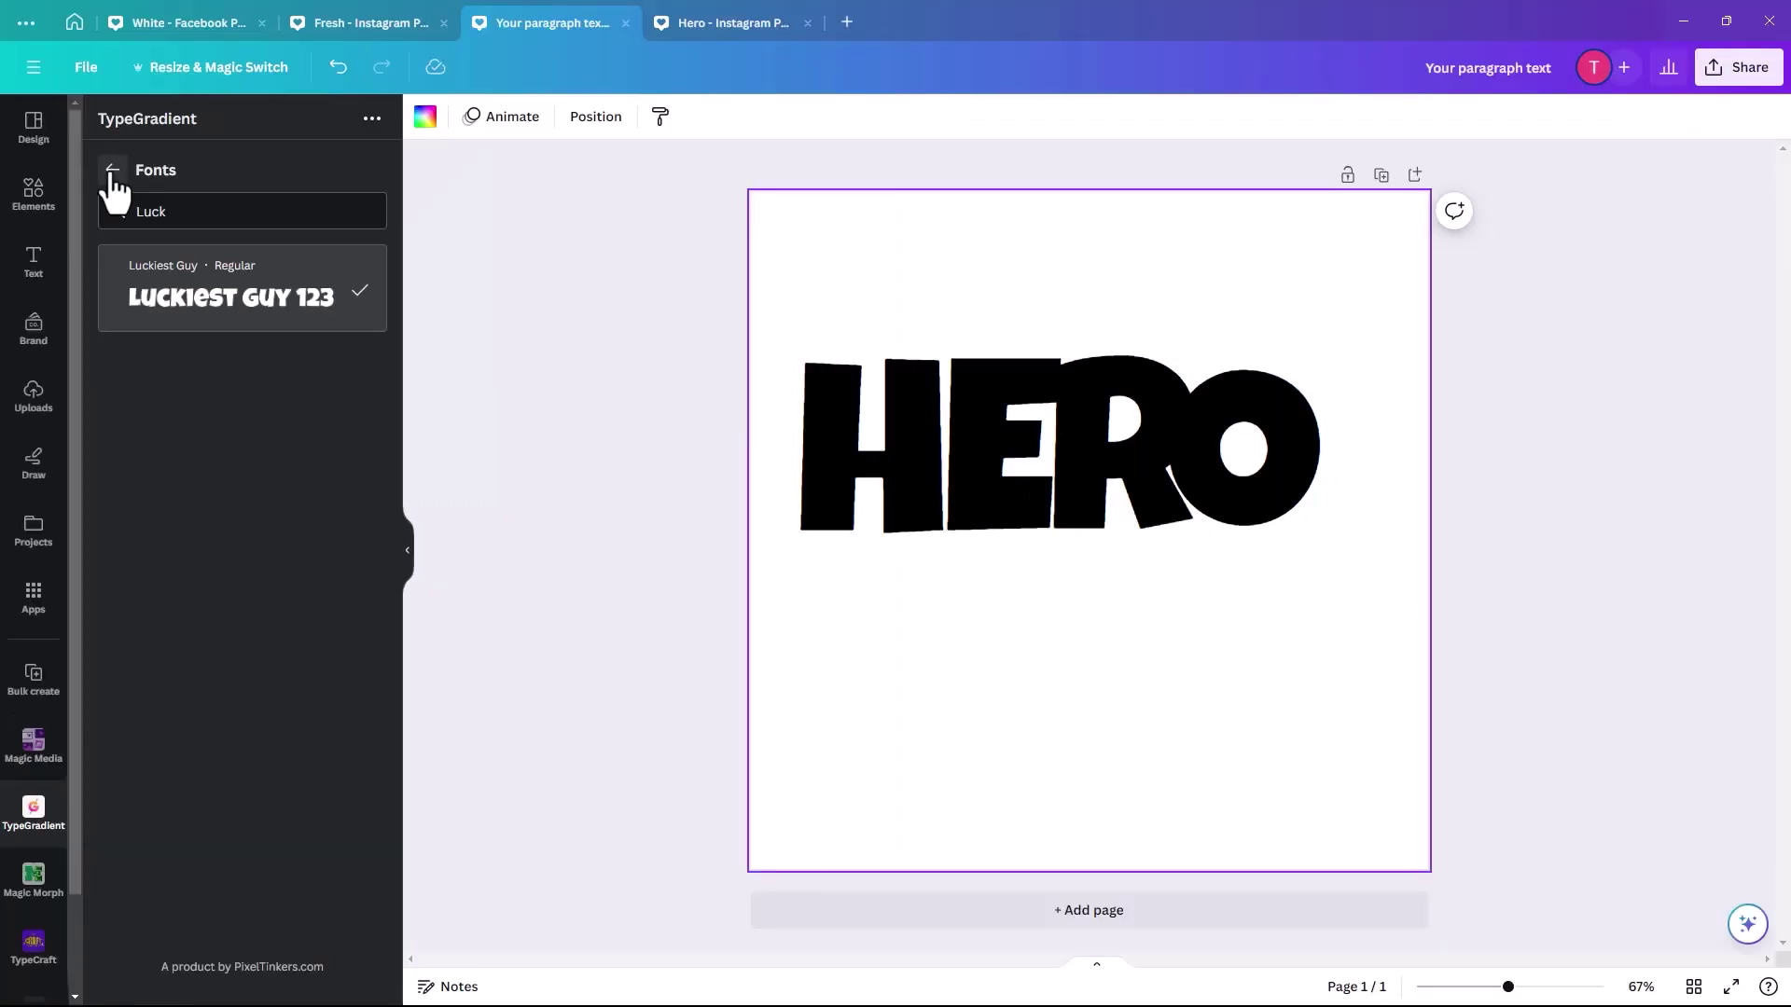
Colour the gradient stops orange, red and orange, and tilt the gradient diagonally.
{"action": "left_click", "coordinate": [113, 172]}
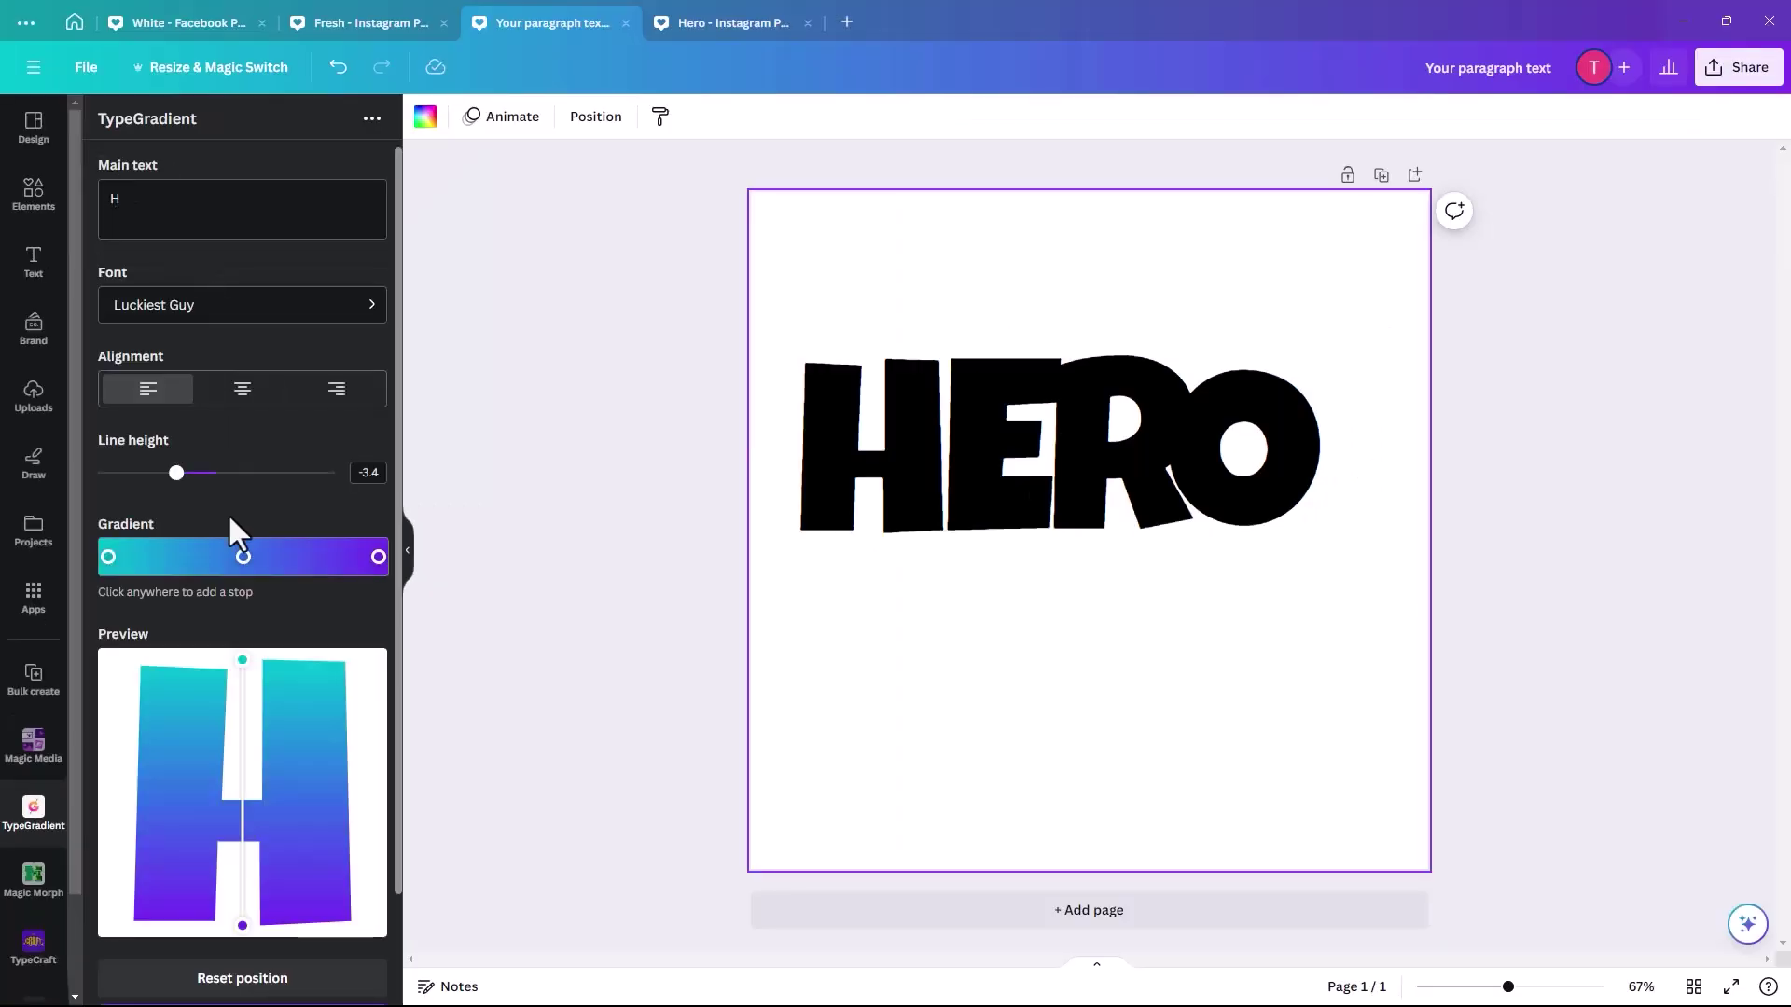
{"action": "left_click", "coordinate": [378, 558]}
{"action": "left_click", "coordinate": [142, 709]}
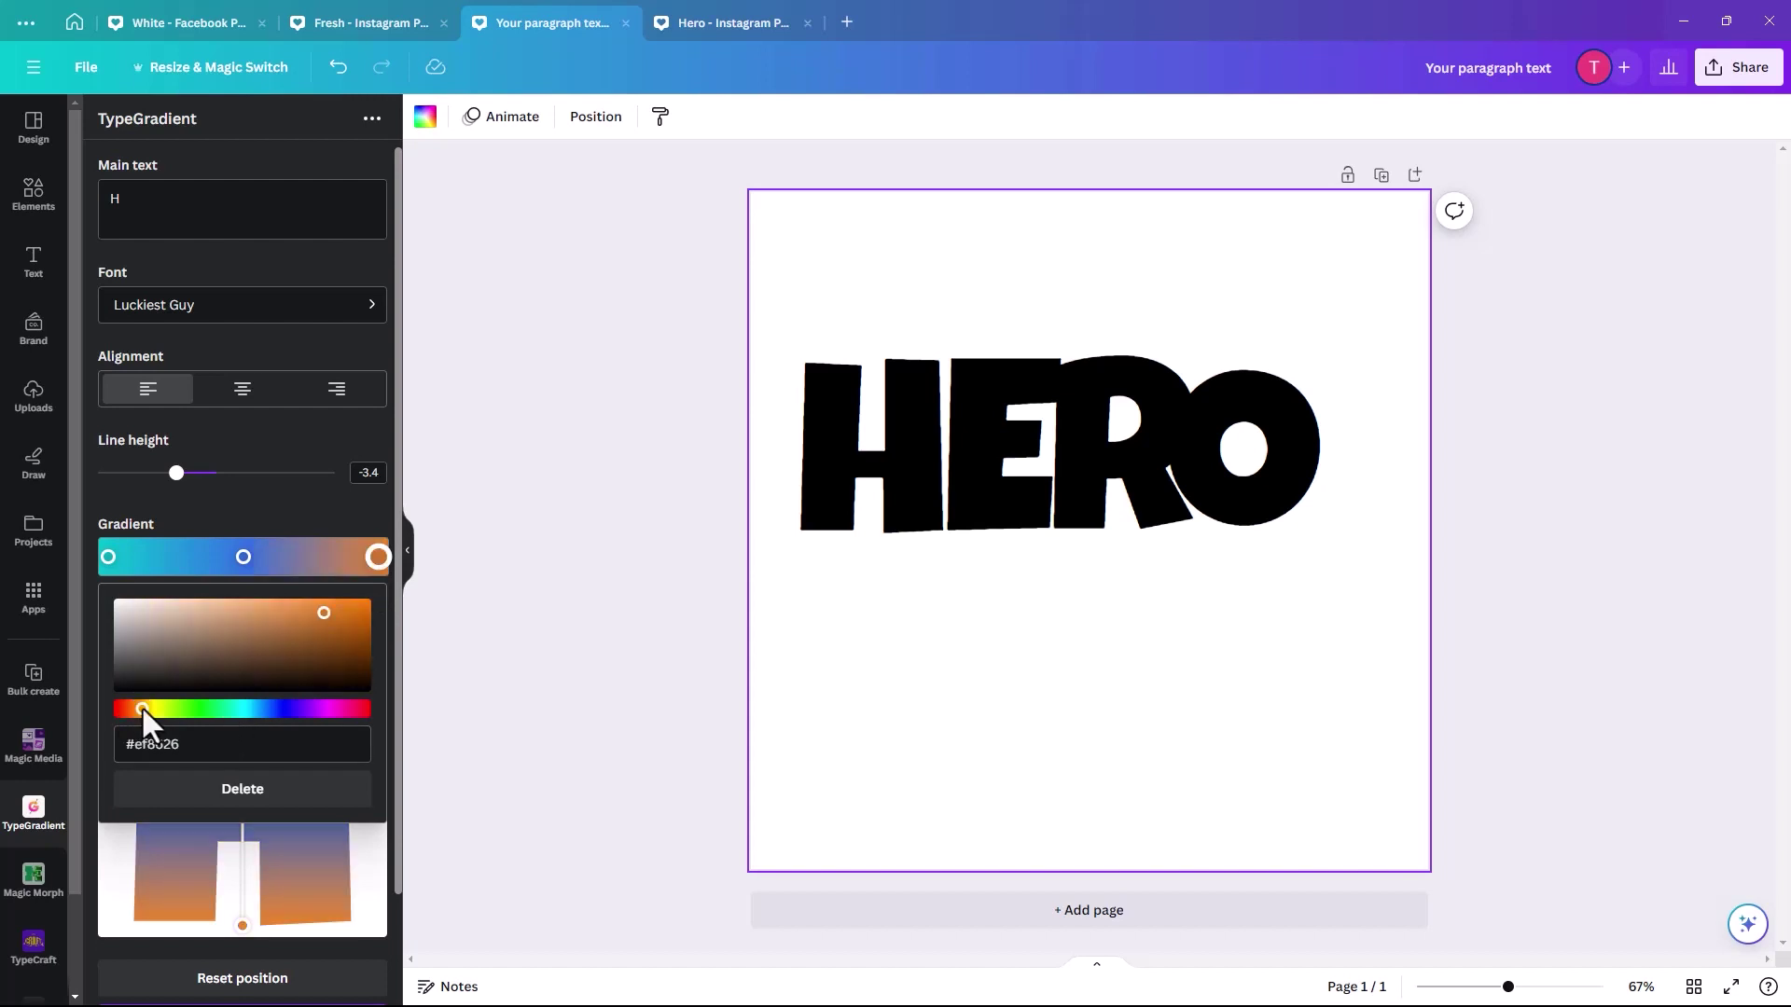
{"action": "left_click", "coordinate": [244, 557]}
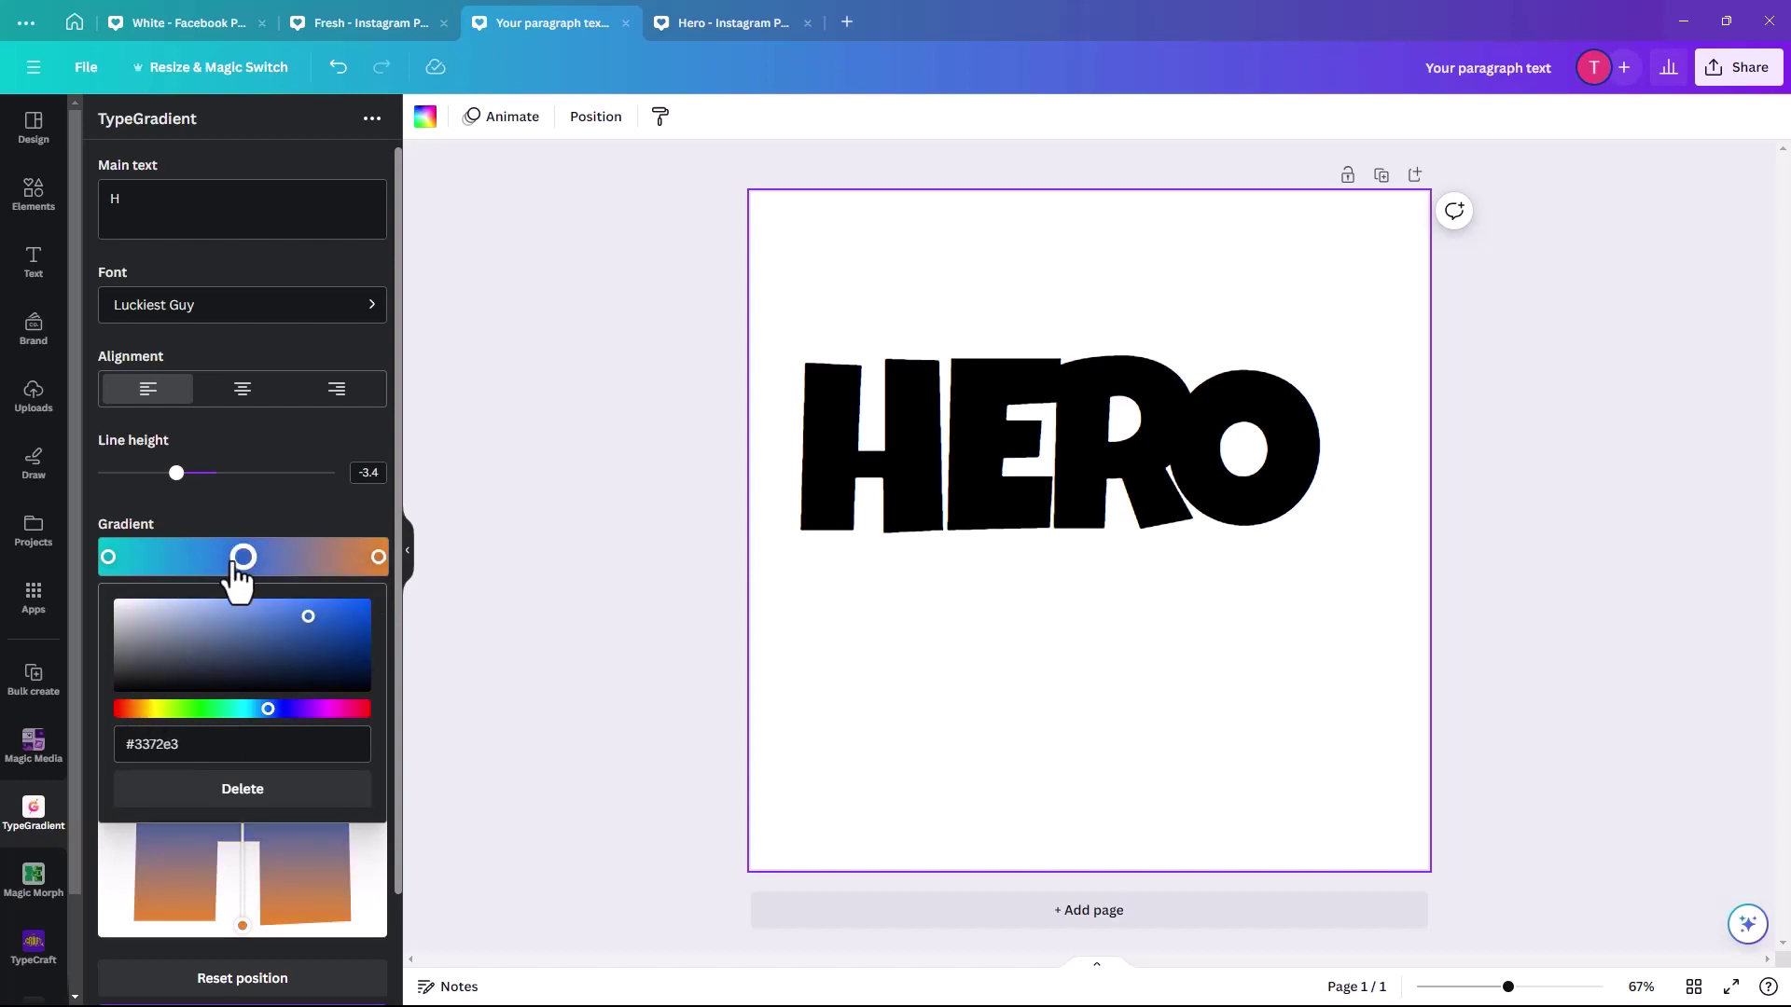
{"action": "left_click", "coordinate": [118, 705]}
{"action": "left_click", "coordinate": [108, 557]}
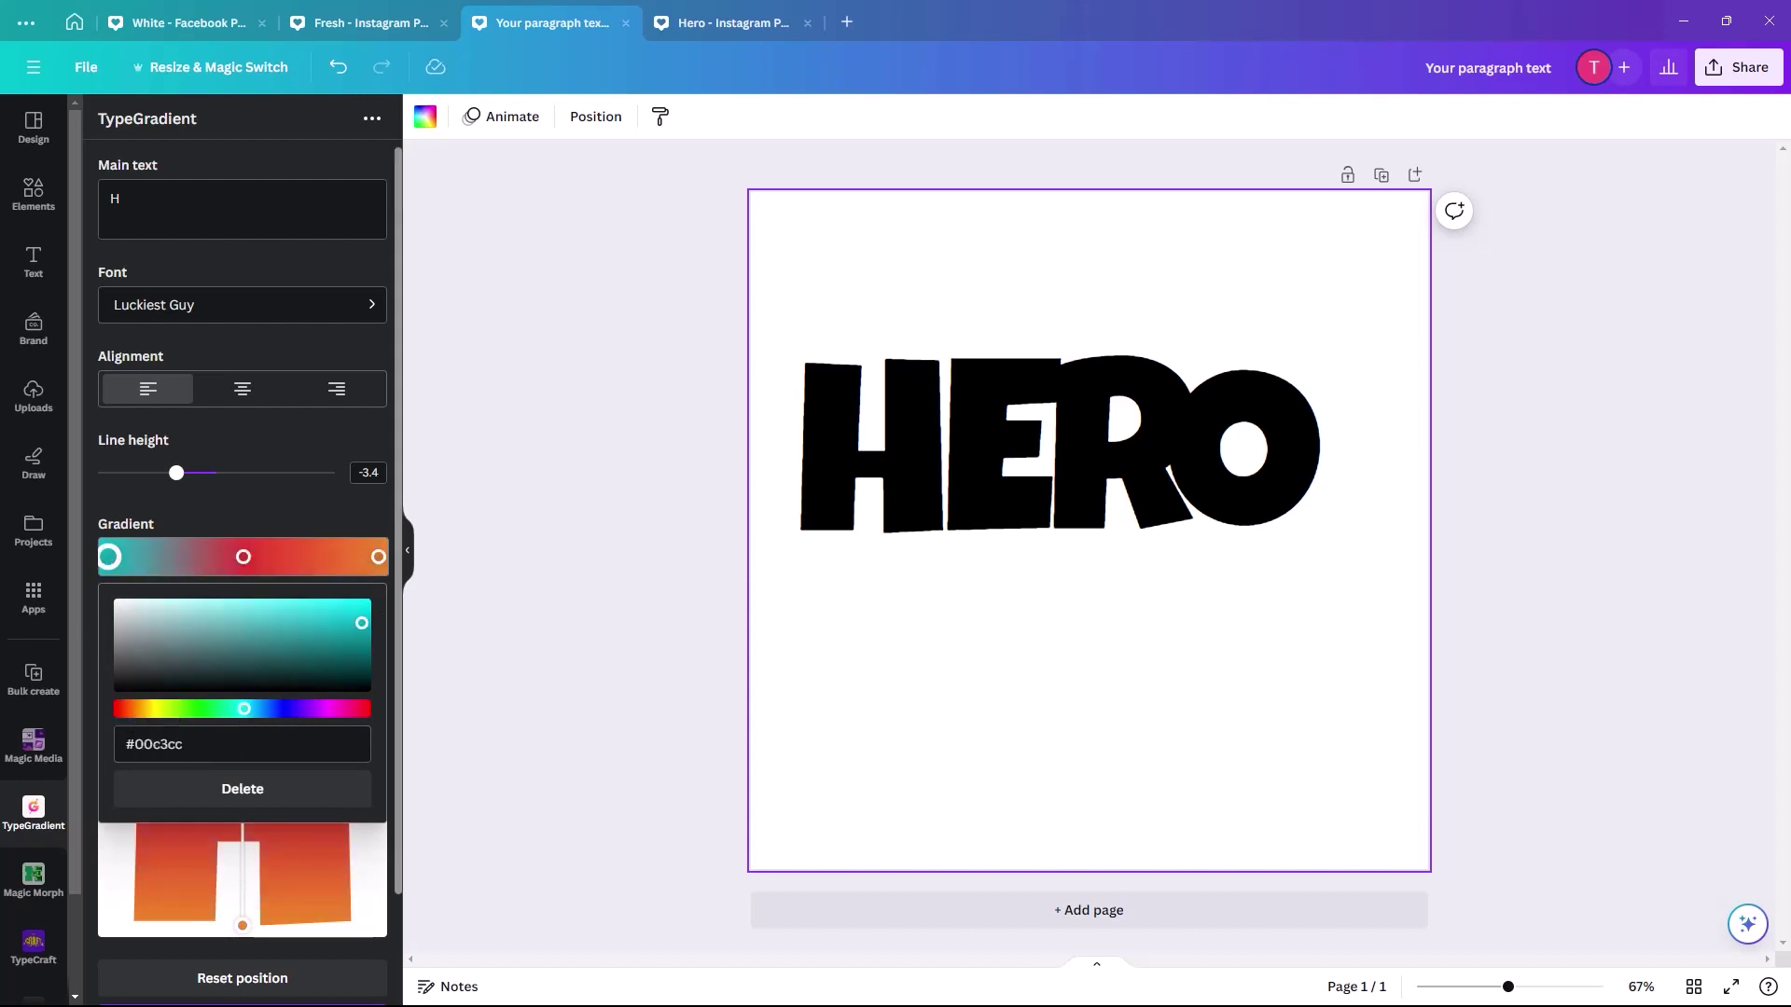
{"action": "left_click", "coordinate": [137, 709]}
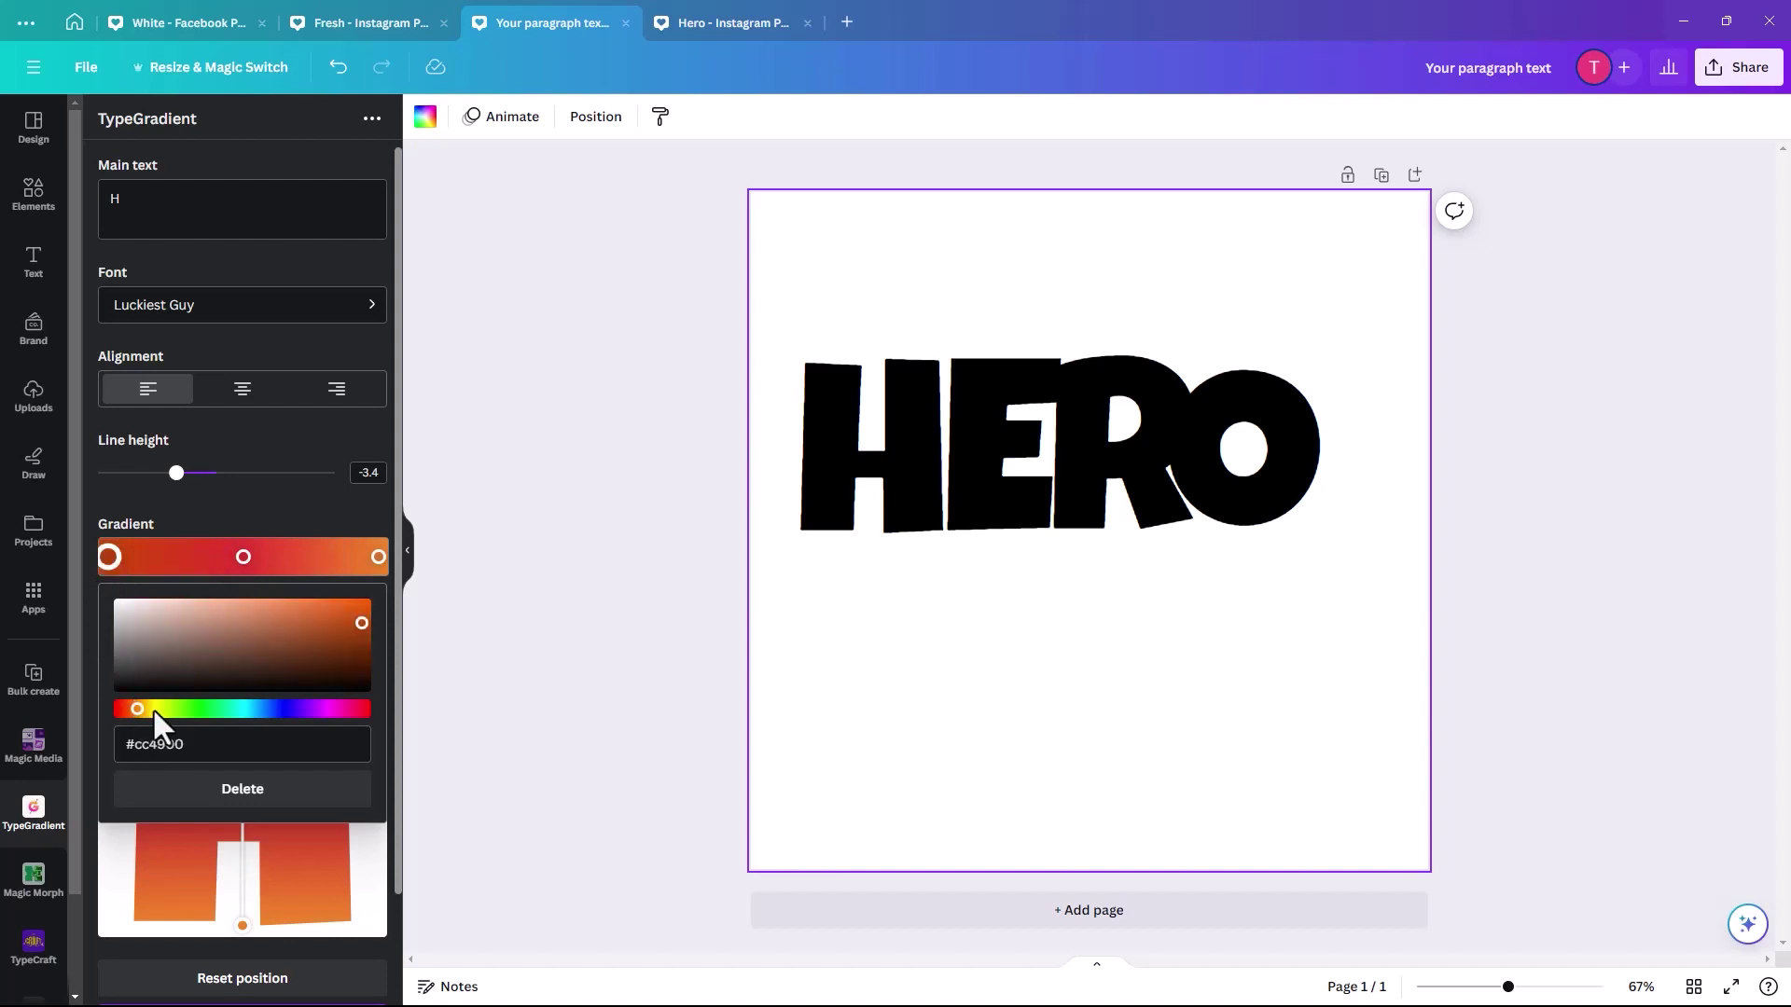
{"action": "left_click", "coordinate": [332, 842]}
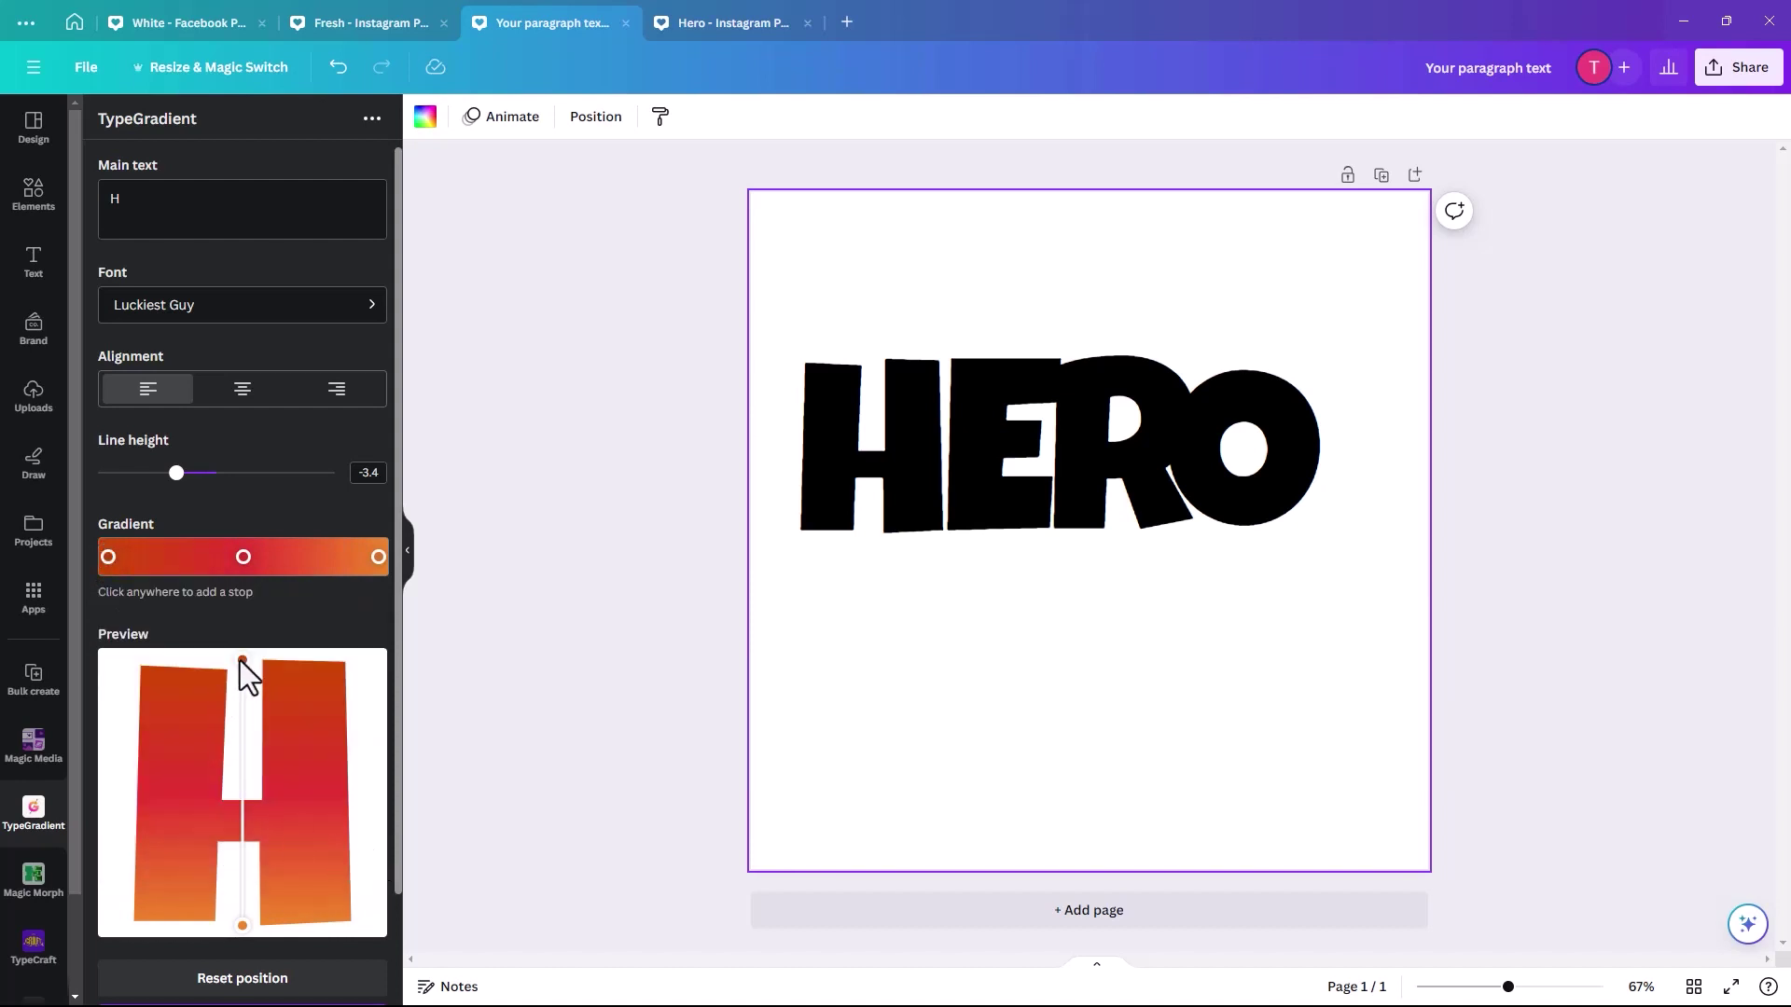
{"action": "left_click_drag", "start_coordinate": [242, 660], "coordinate": [296, 651]}
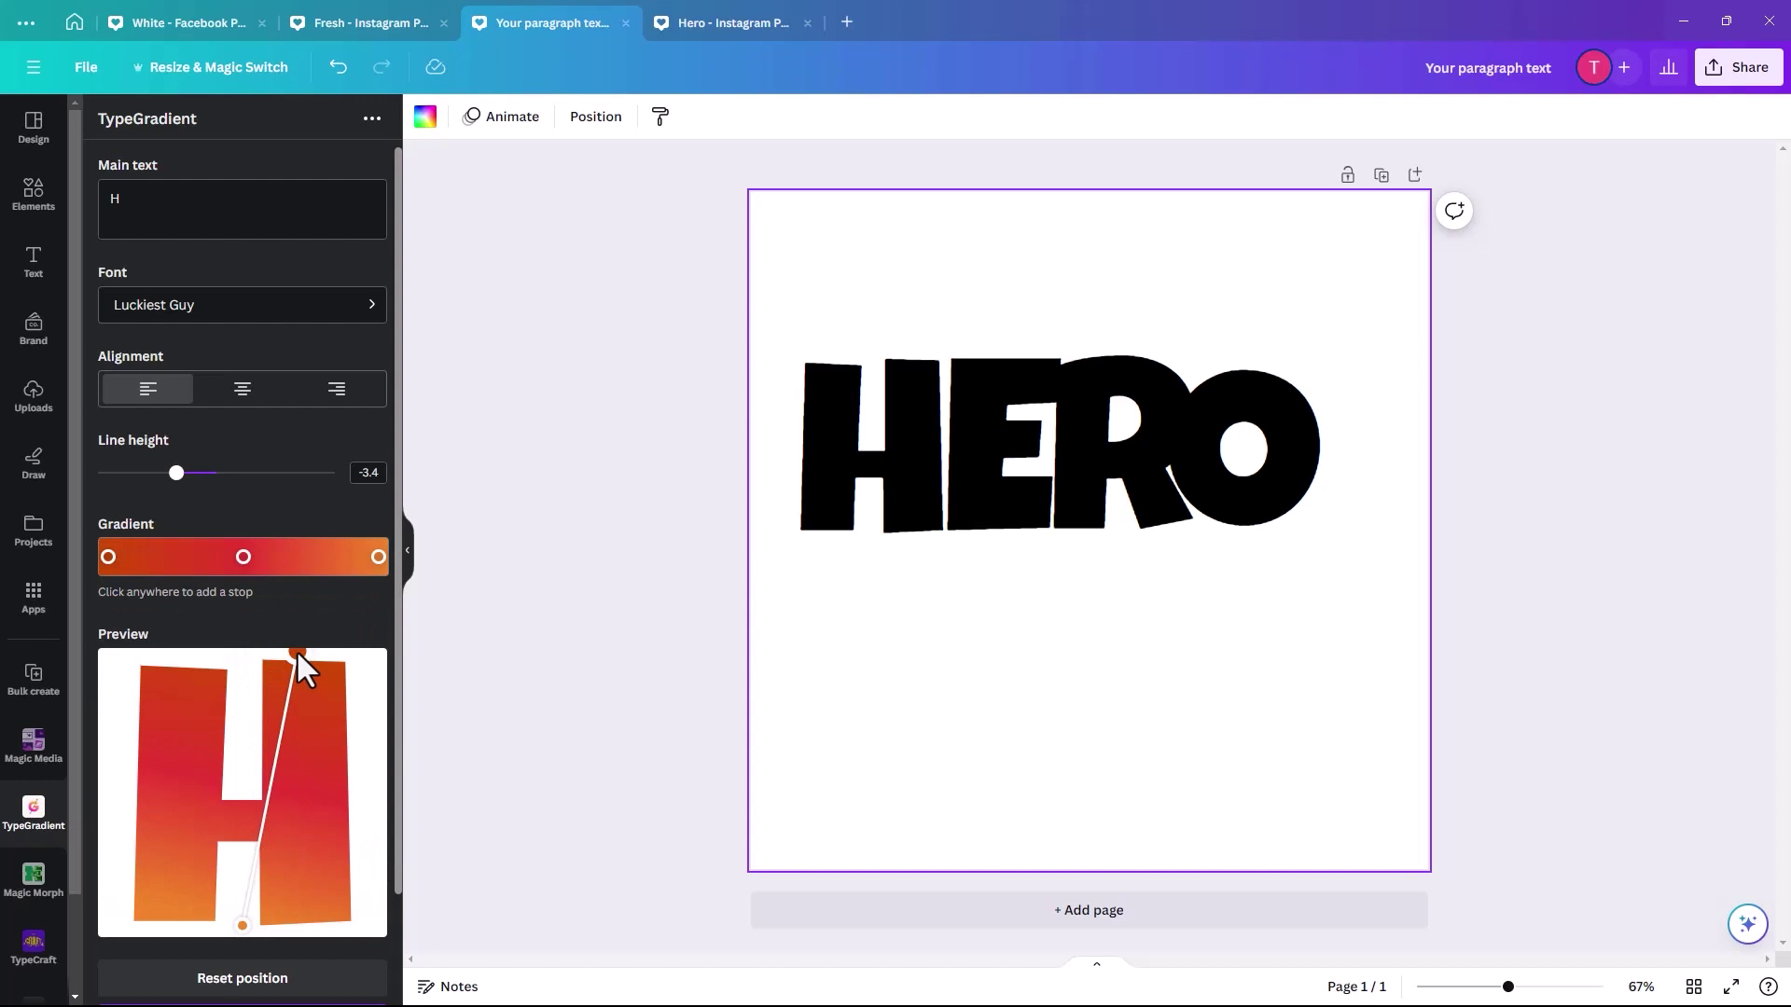
Fine-tune the end stops, keeping the left orange and turning the right end yellow.
{"action": "left_click", "coordinate": [108, 557]}
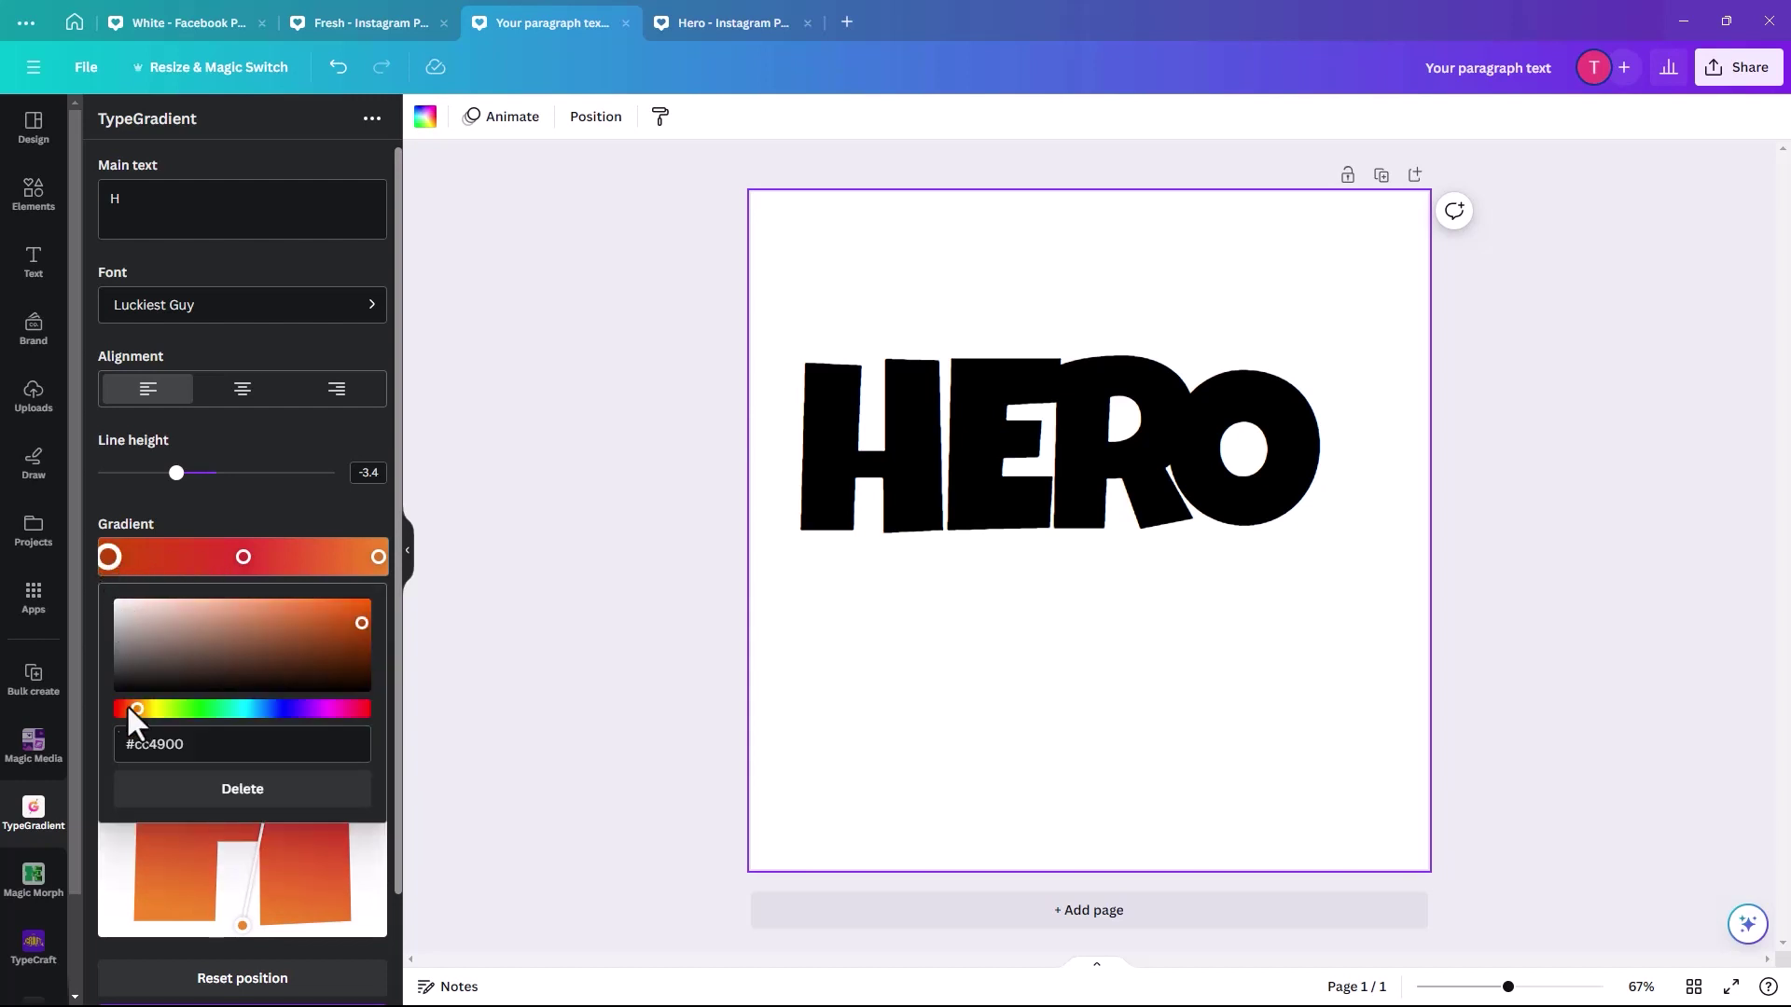
{"action": "left_click_drag", "start_coordinate": [132, 707], "coordinate": [157, 709]}
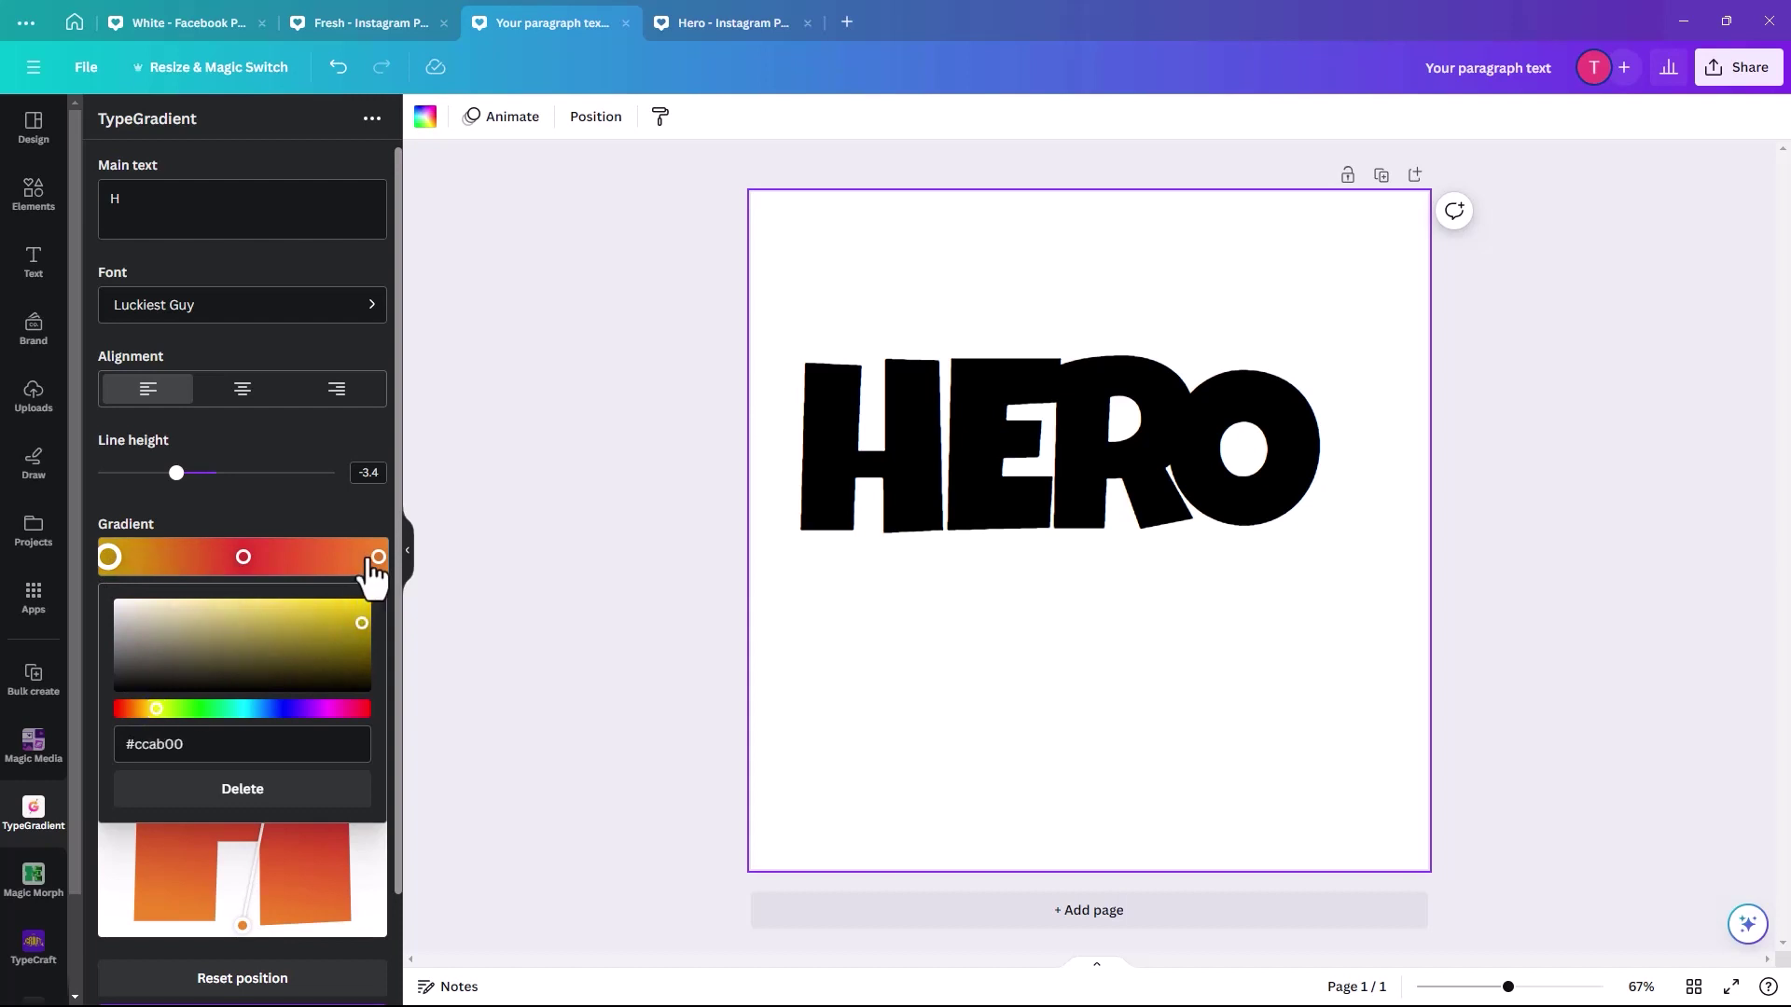
{"action": "left_click_drag", "start_coordinate": [357, 625], "coordinate": [362, 609]}
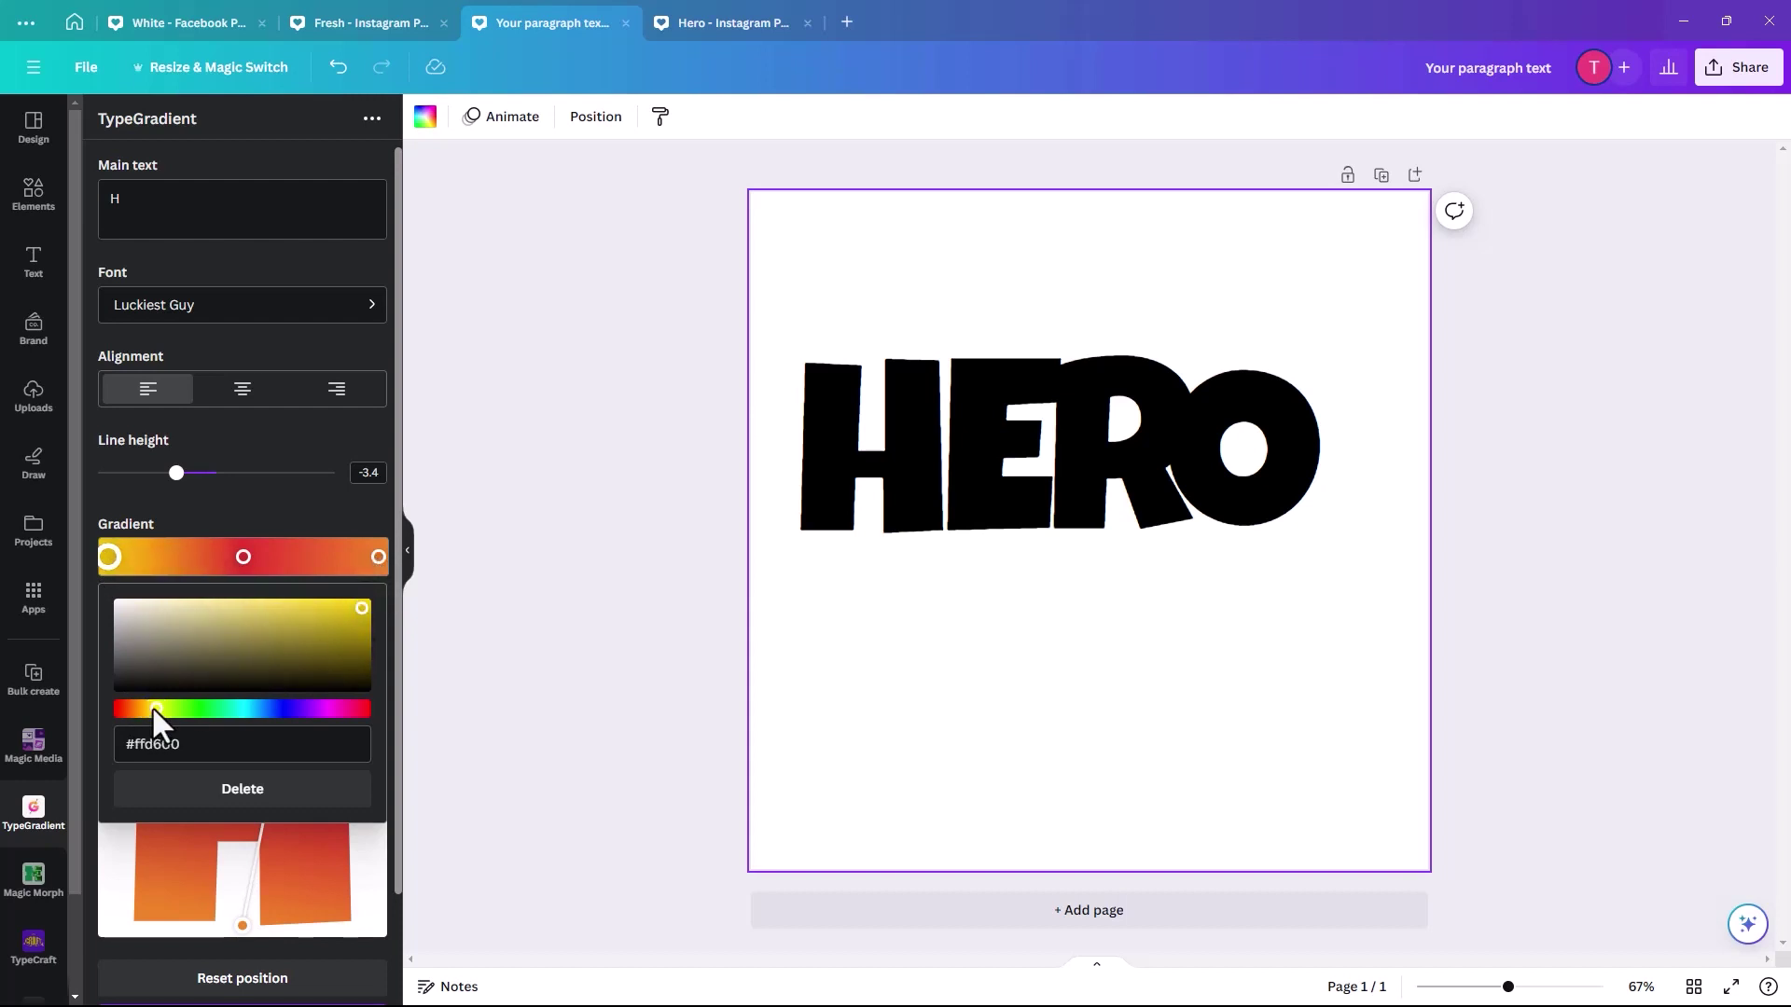
{"action": "left_click_drag", "start_coordinate": [153, 709], "coordinate": [147, 709]}
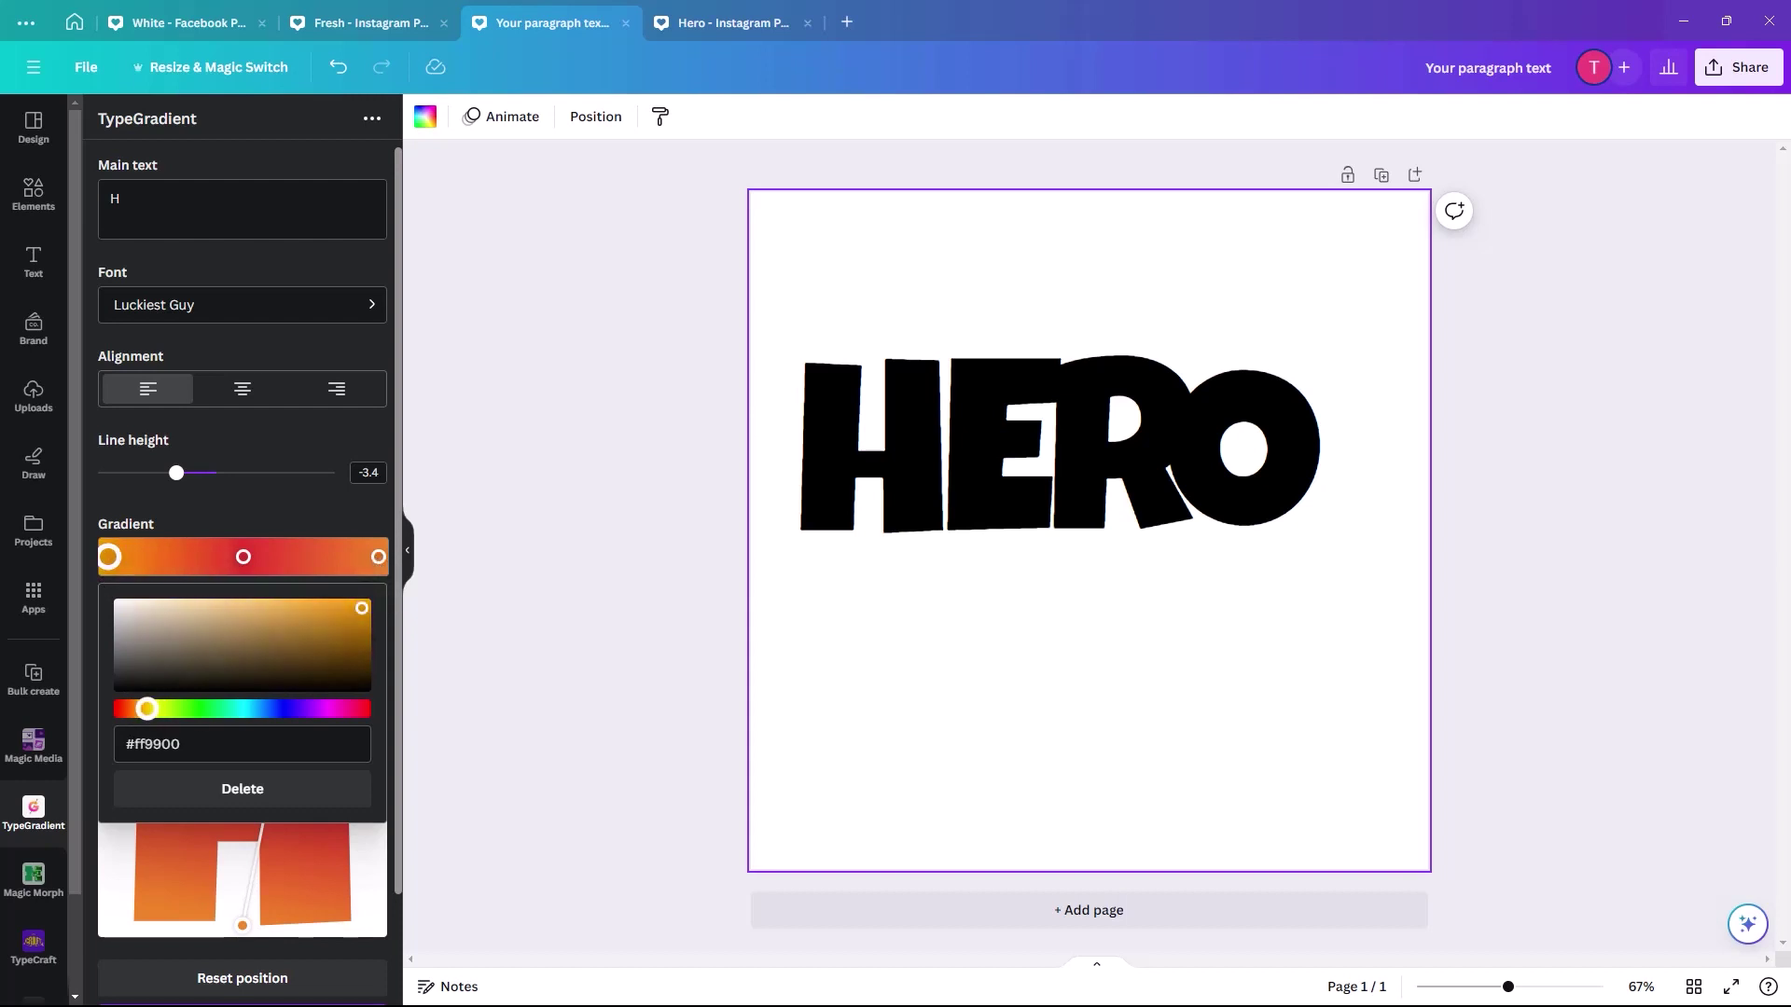
{"action": "left_click", "coordinate": [378, 559]}
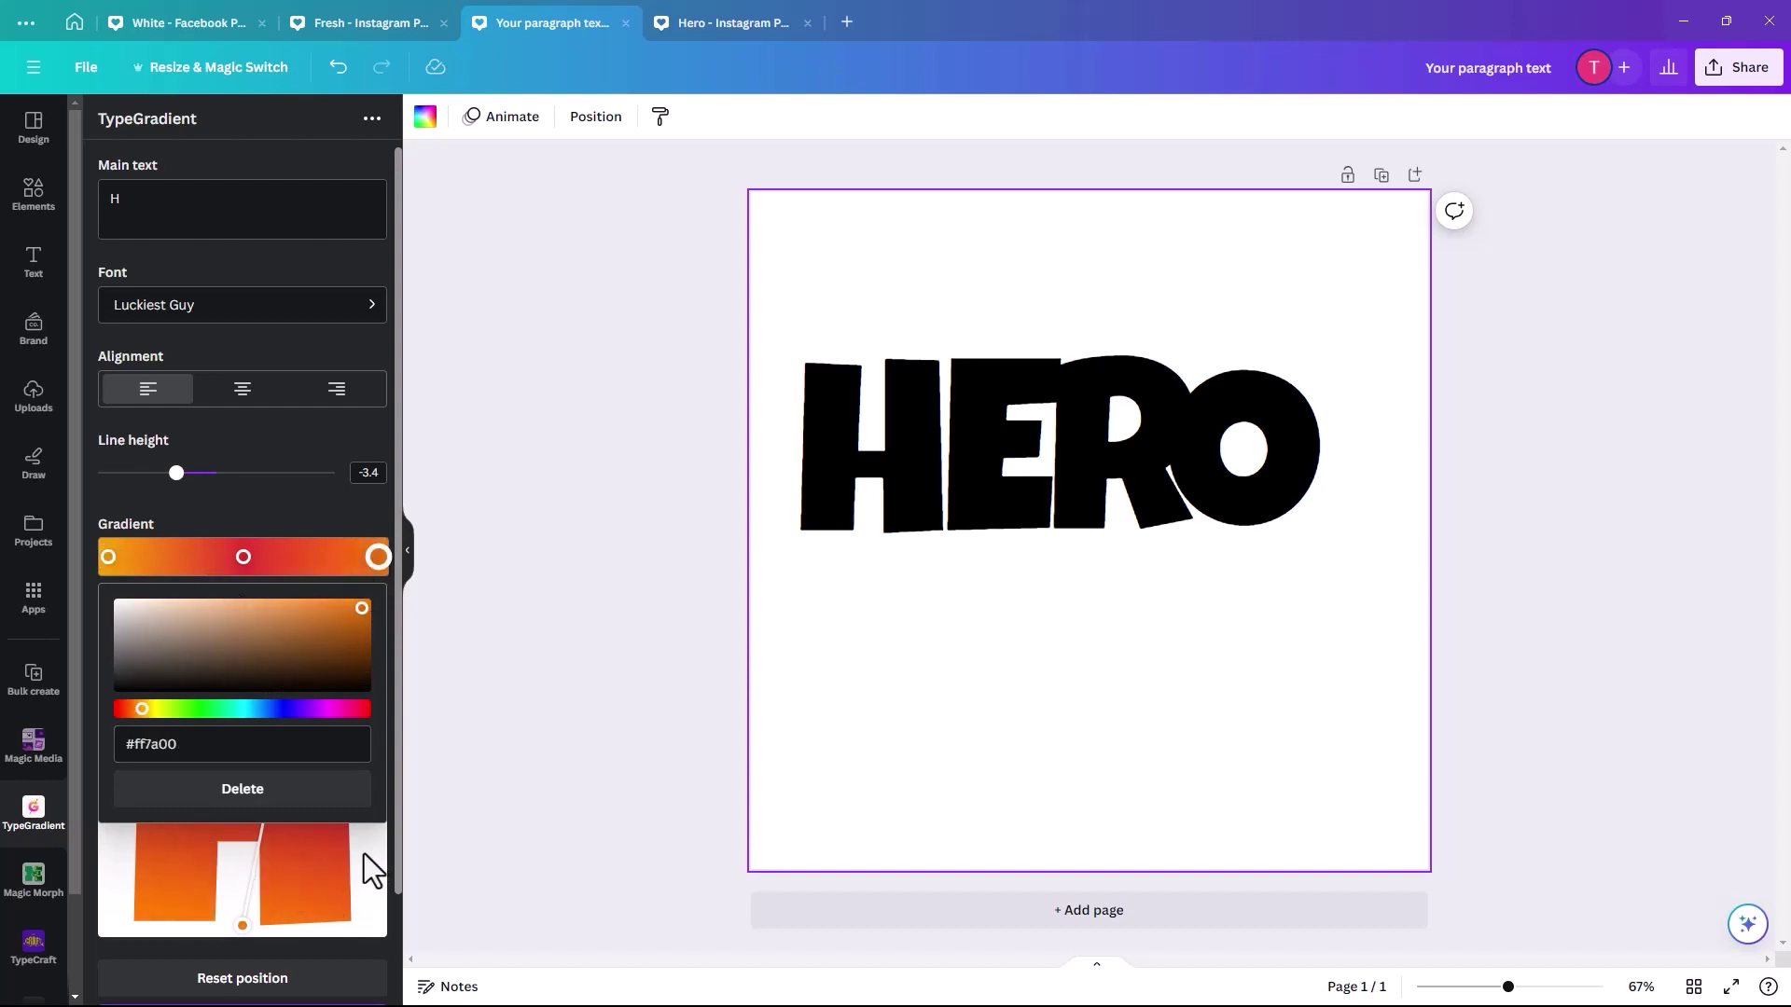
{"action": "left_click_drag", "start_coordinate": [138, 709], "coordinate": [157, 709]}
{"action": "left_click_drag", "start_coordinate": [245, 928], "coordinate": [189, 922]}
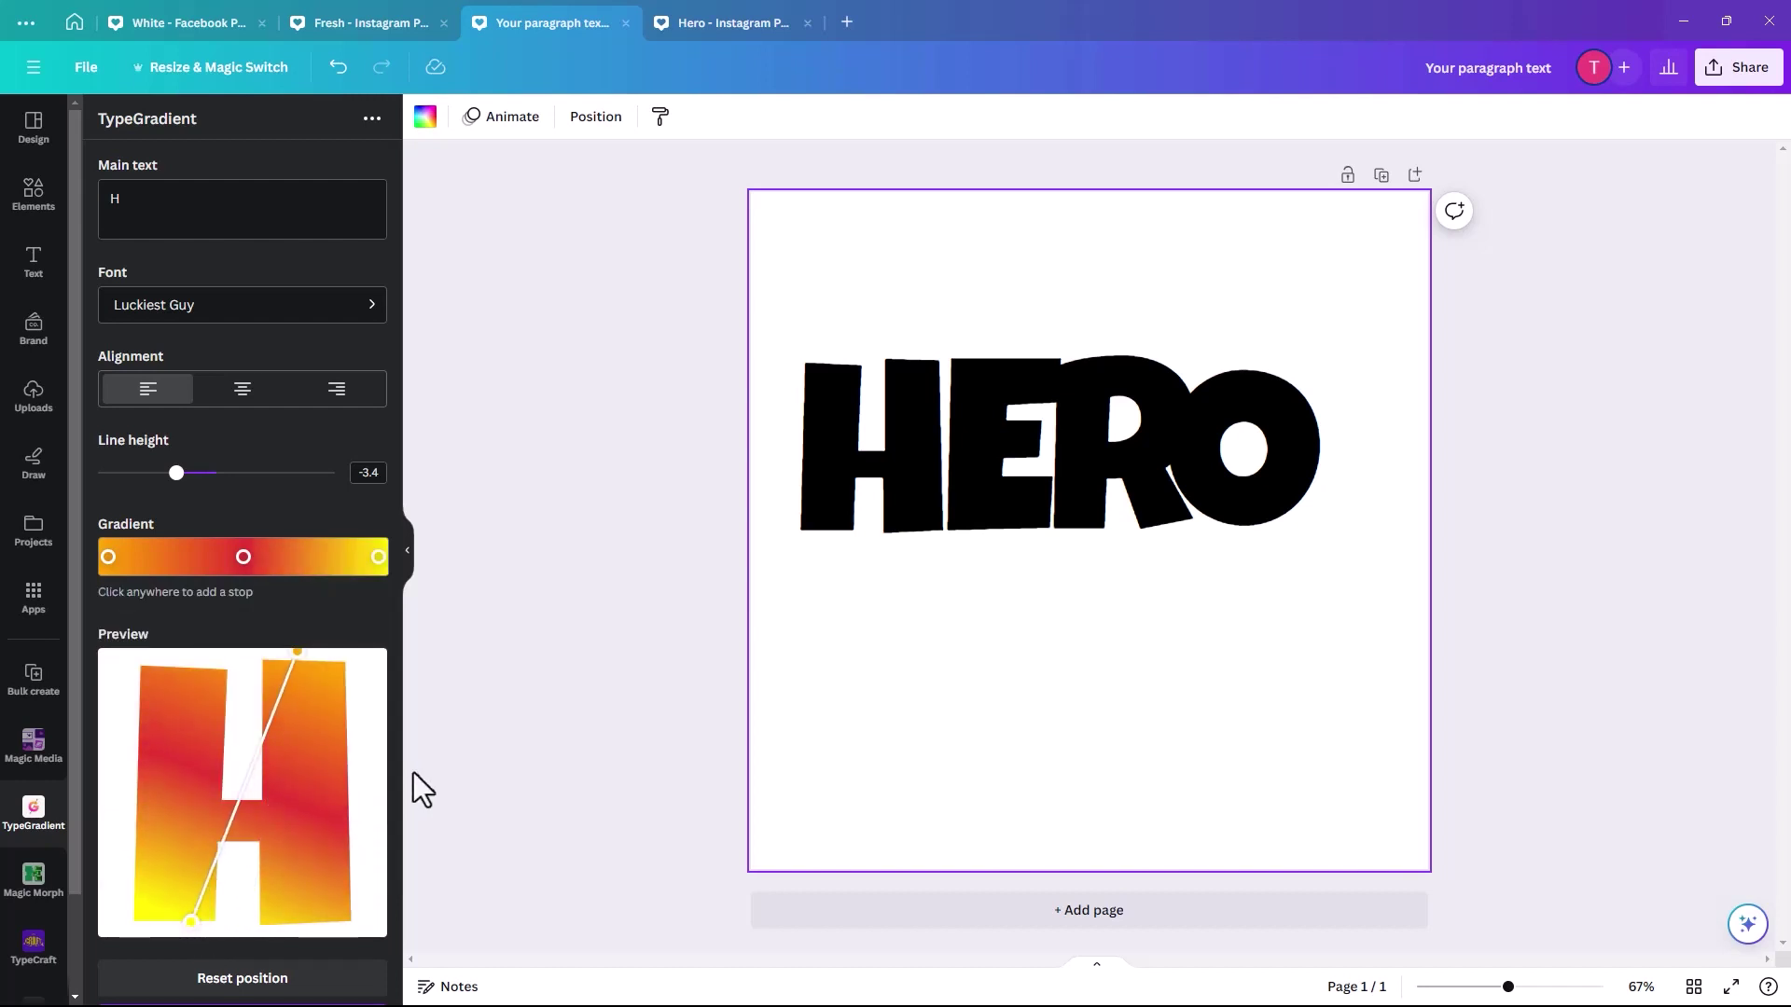
{"action": "scroll", "coordinate": [401, 883], "scroll_direction": "down", "scroll_amount": 3}
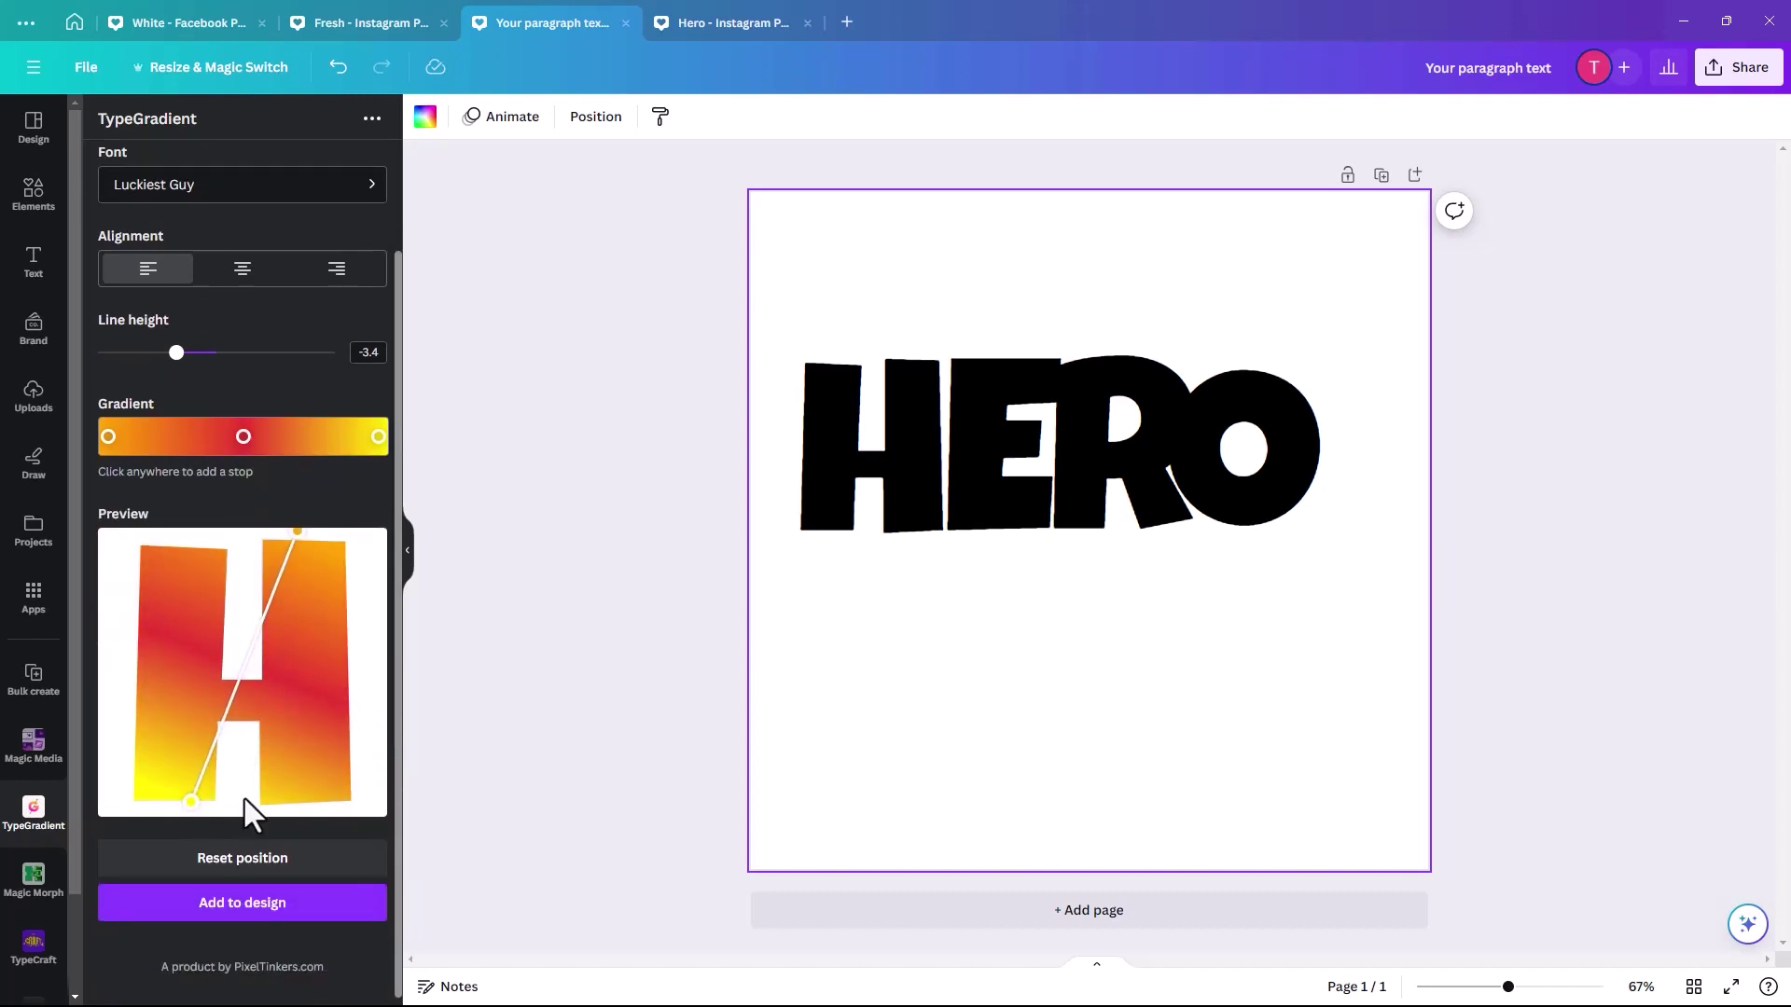
Add the gradient H to the page and resize it to cover HERO's black H.
{"action": "left_click", "coordinate": [342, 892]}
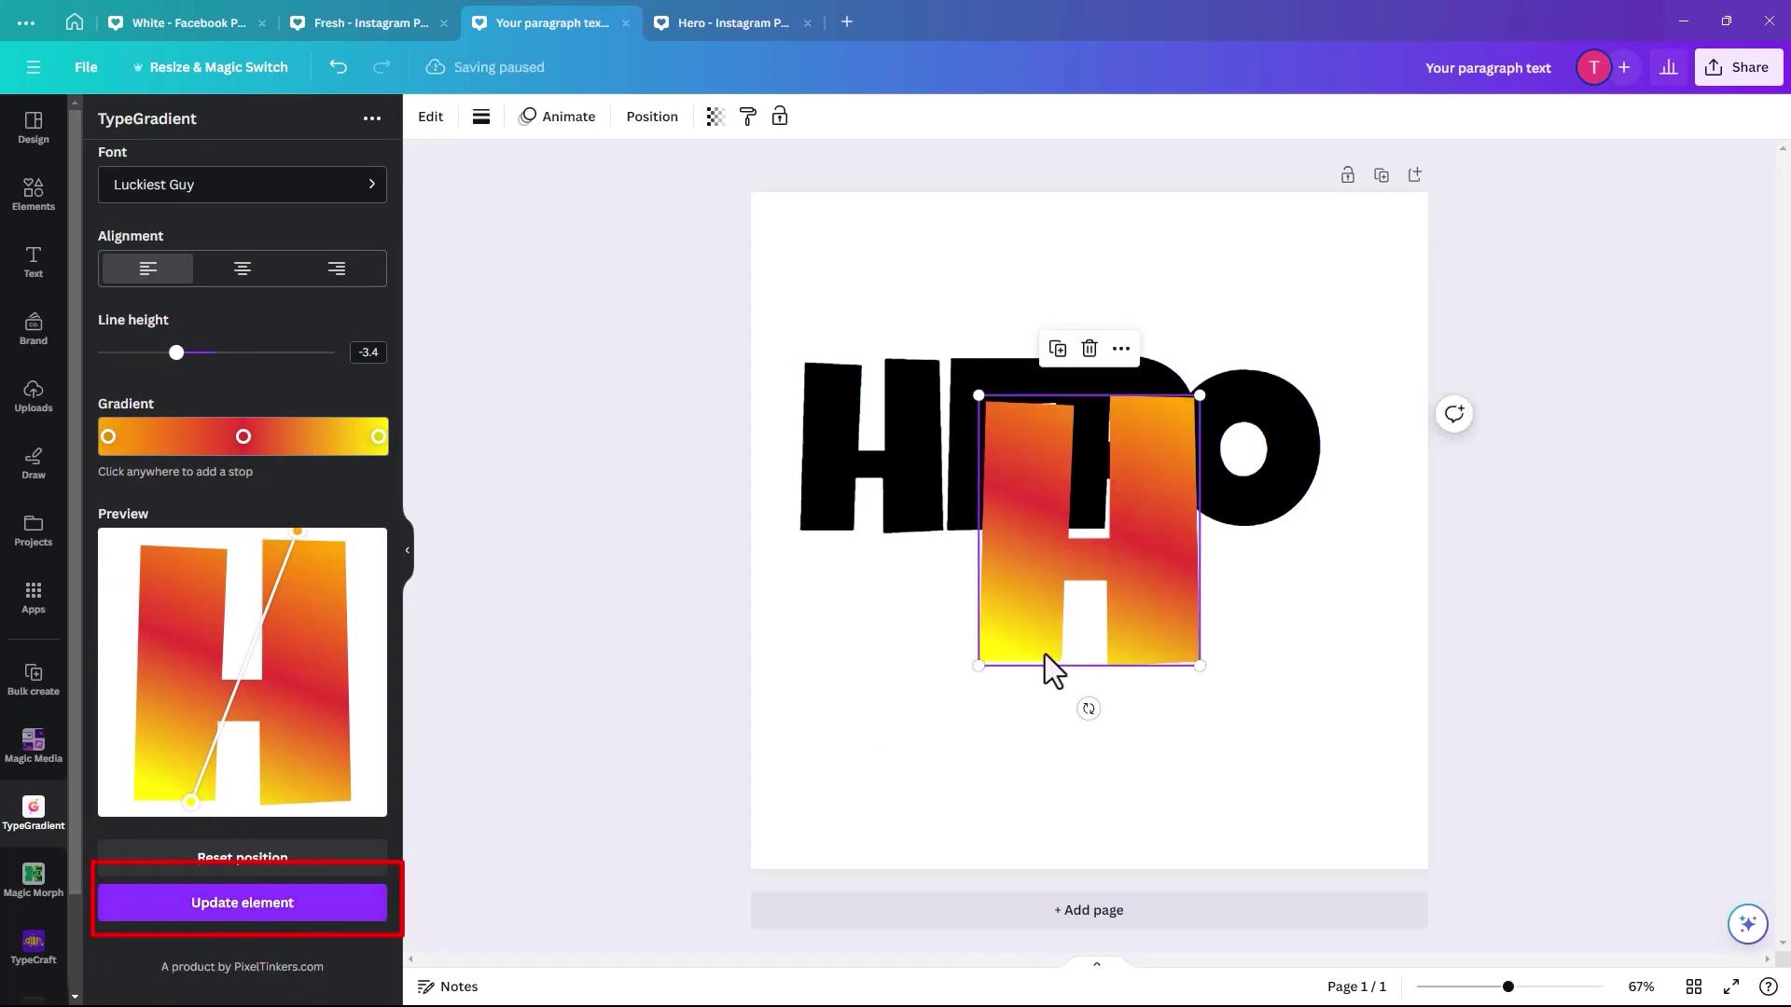
{"action": "left_click_drag", "start_coordinate": [1016, 640], "coordinate": [855, 630]}
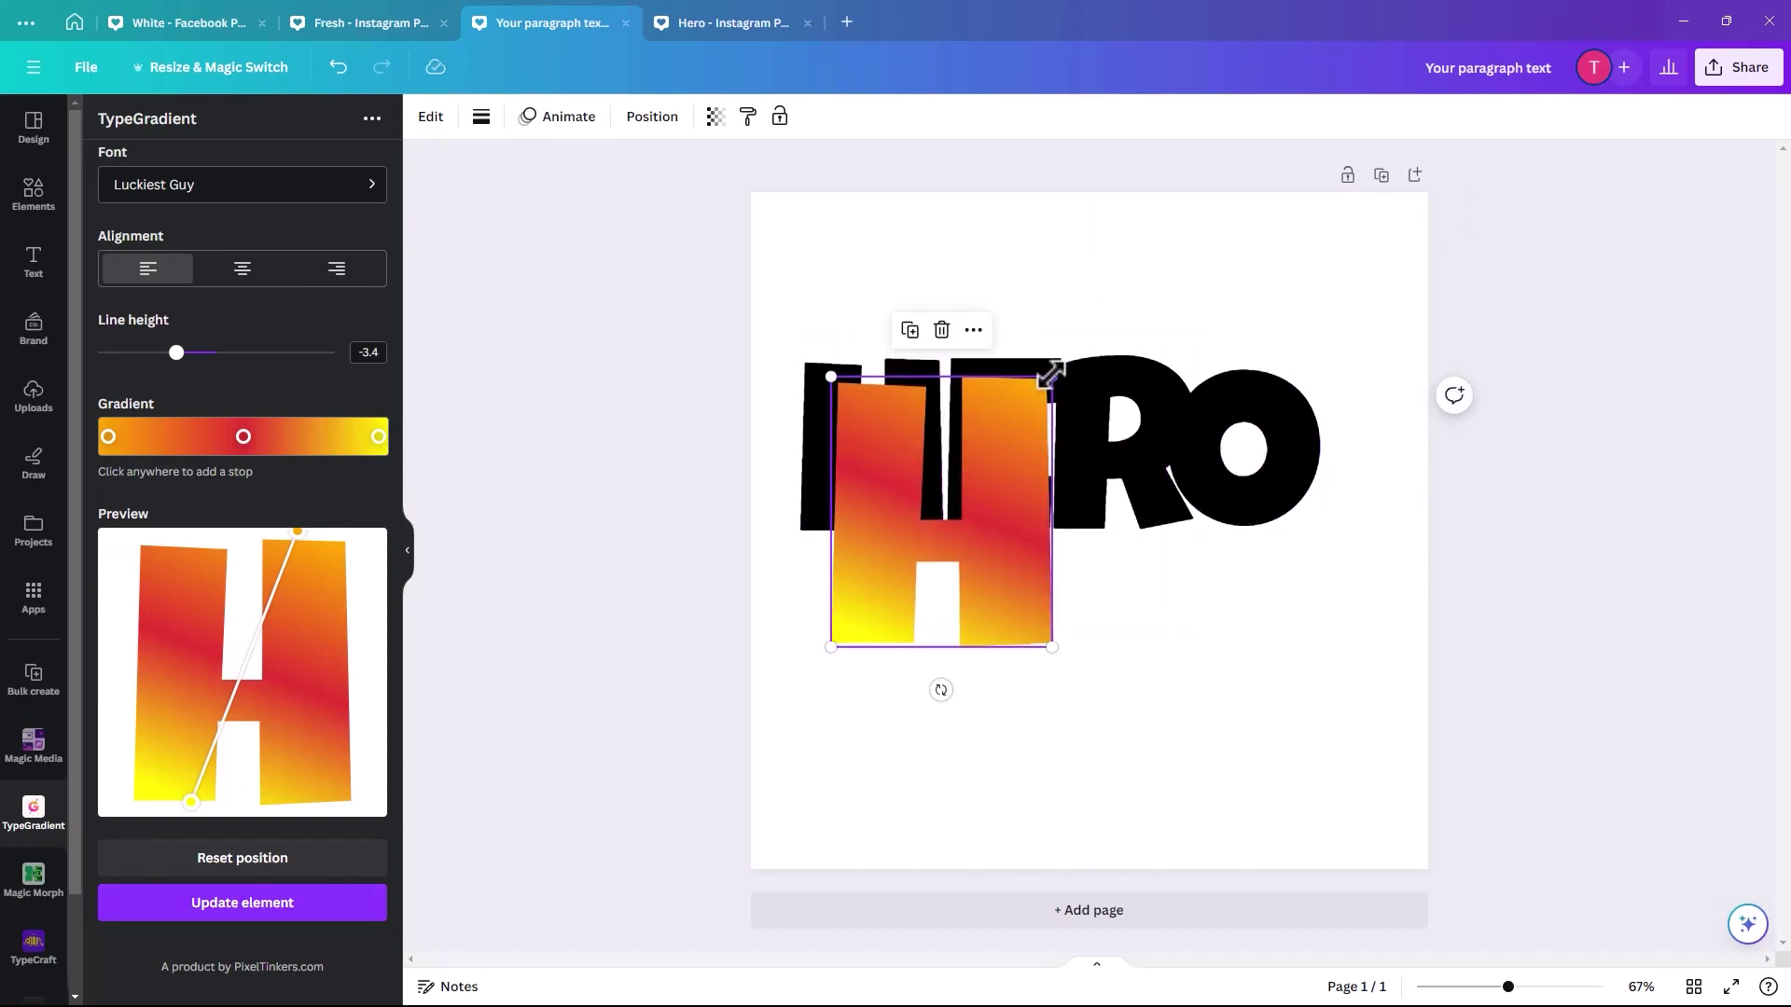
{"action": "left_click_drag", "start_coordinate": [1053, 377], "coordinate": [988, 463]}
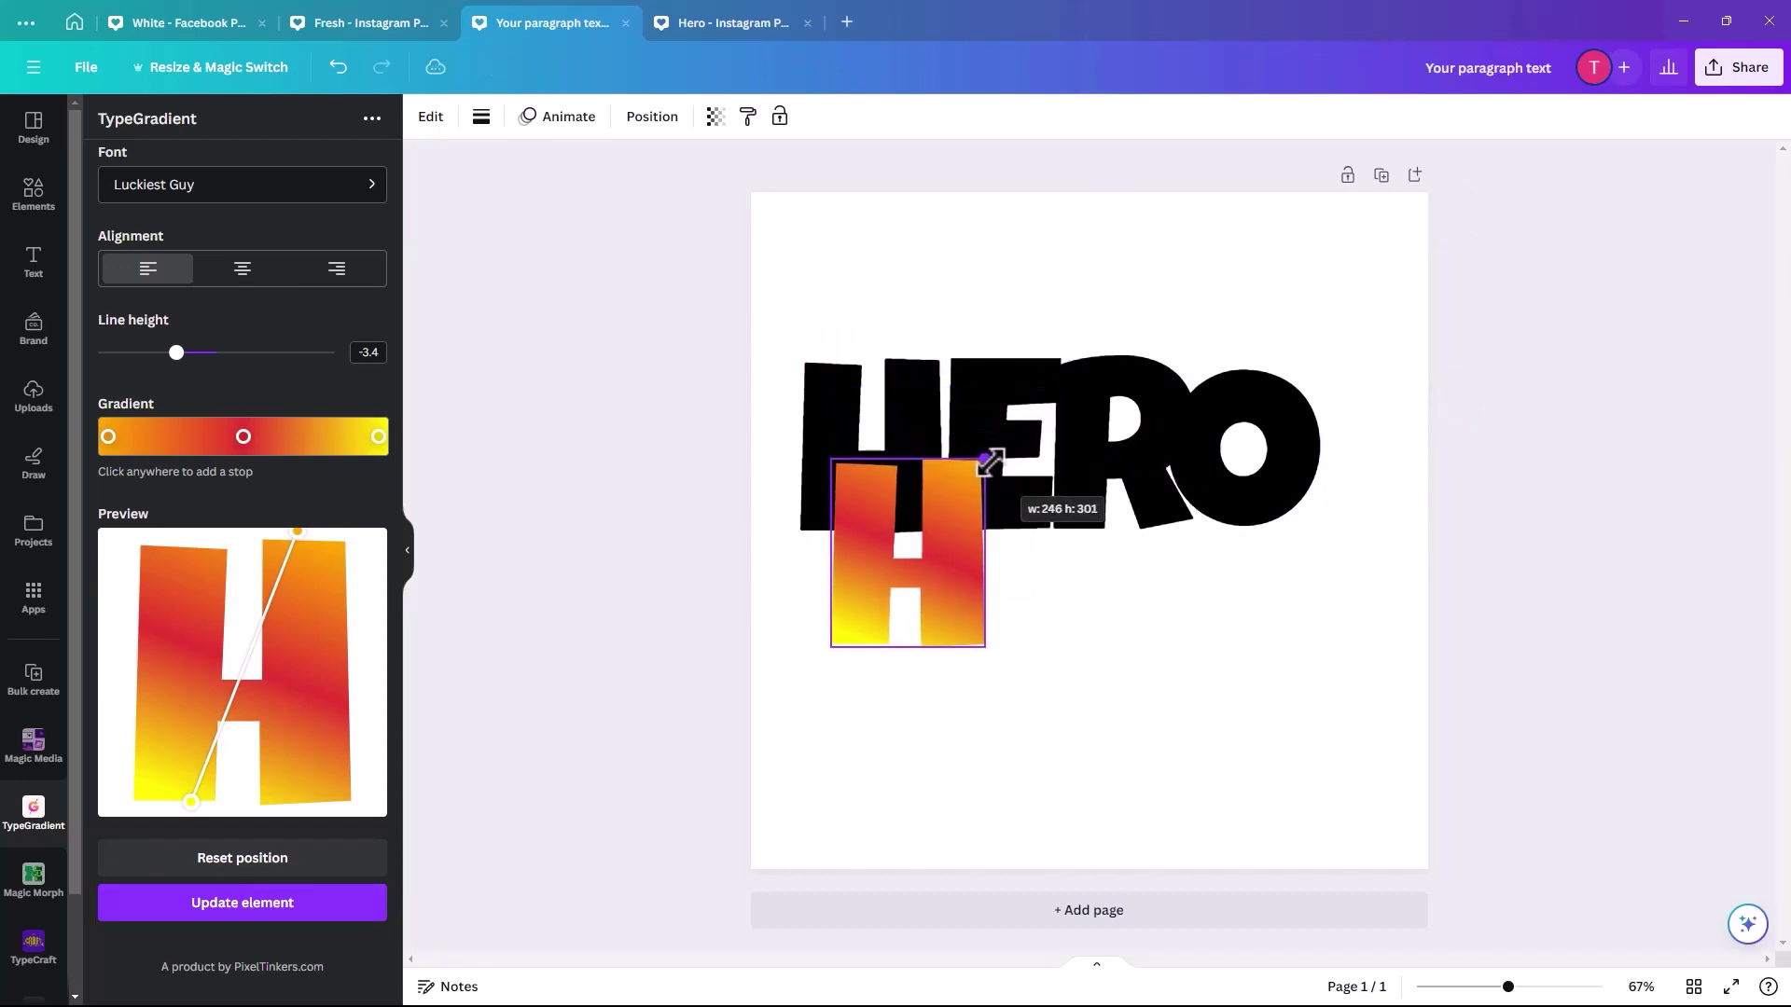
{"action": "left_click_drag", "start_coordinate": [979, 620], "coordinate": [919, 495]}
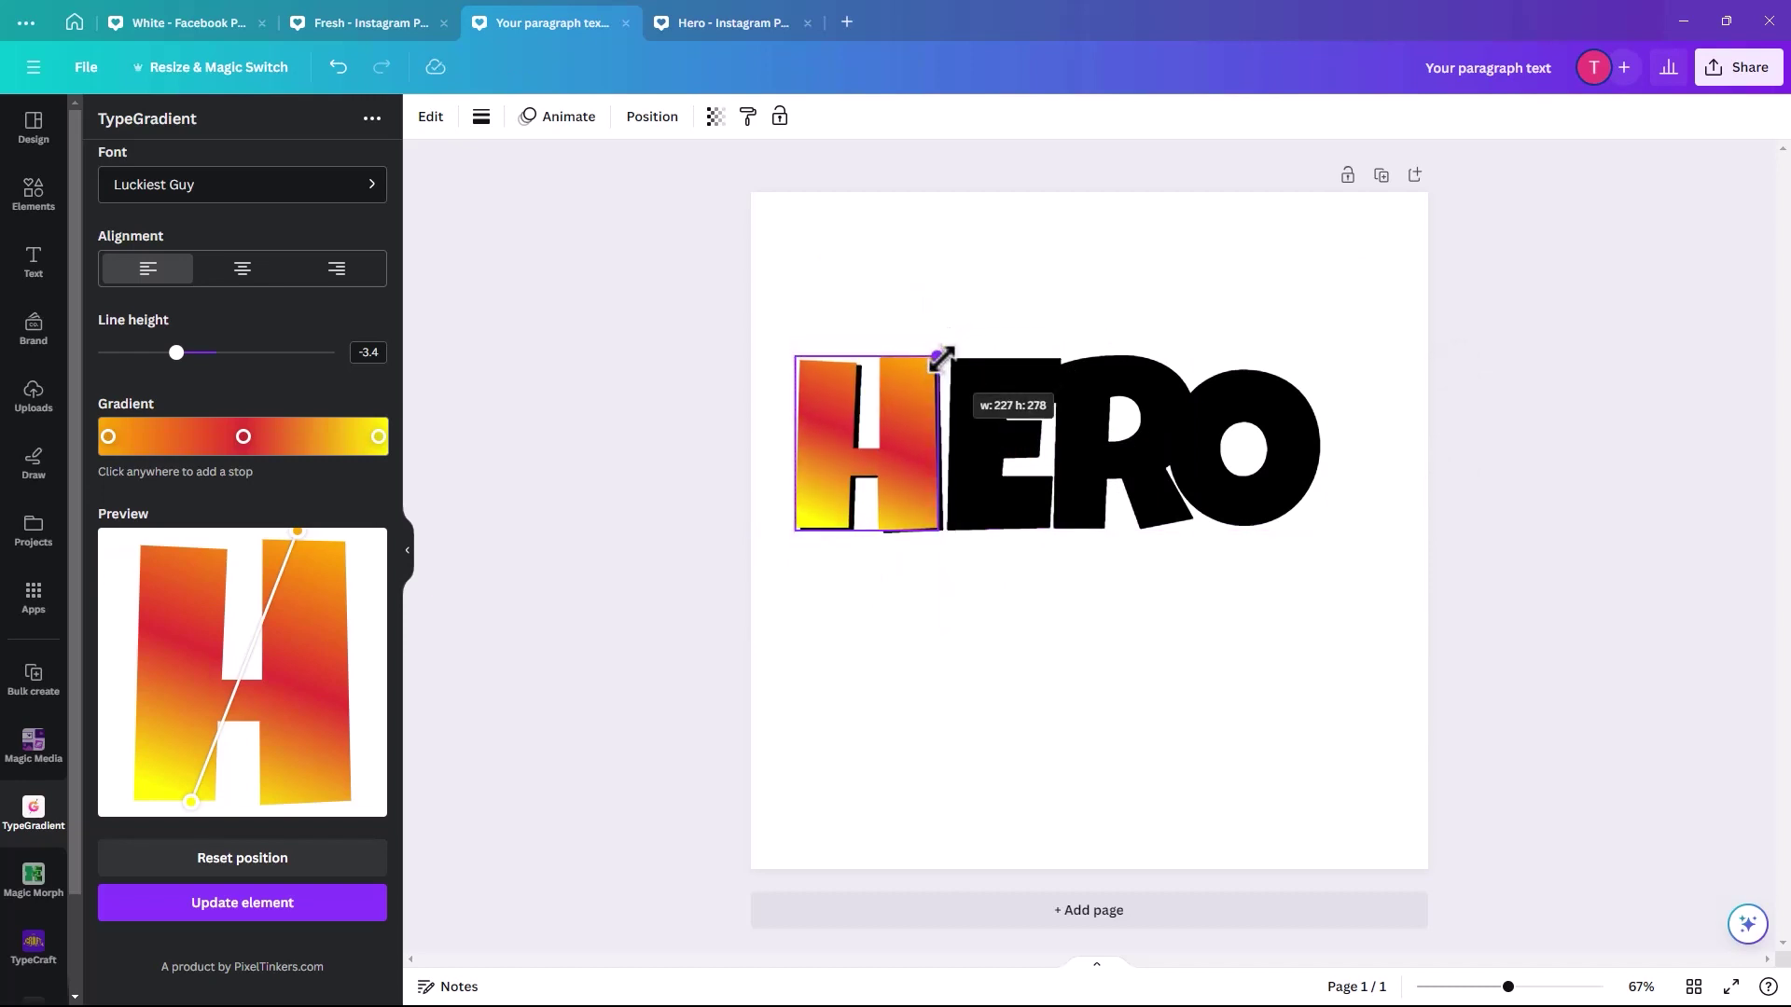
{"action": "left_click_drag", "start_coordinate": [927, 528], "coordinate": [1039, 480]}
Duplicate the gradient H, change it to E, and place it over the black E.
{"action": "left_click", "coordinate": [847, 319]}
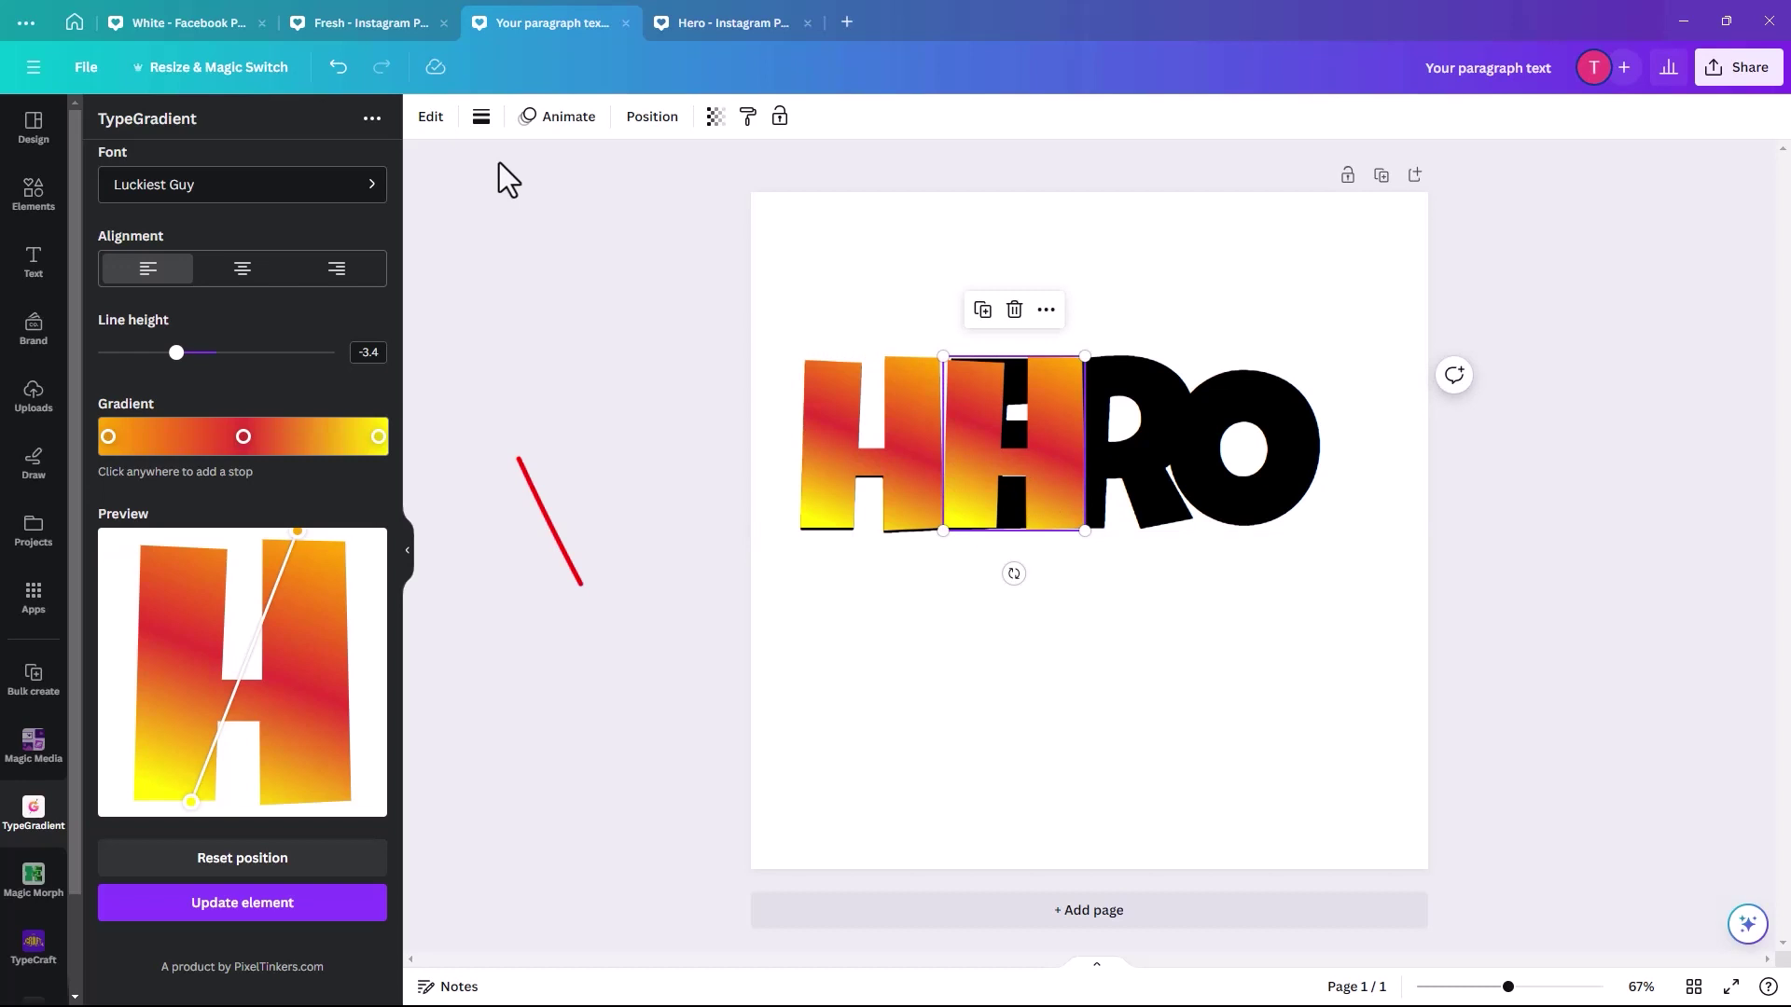
{"action": "left_click", "coordinate": [431, 120]}
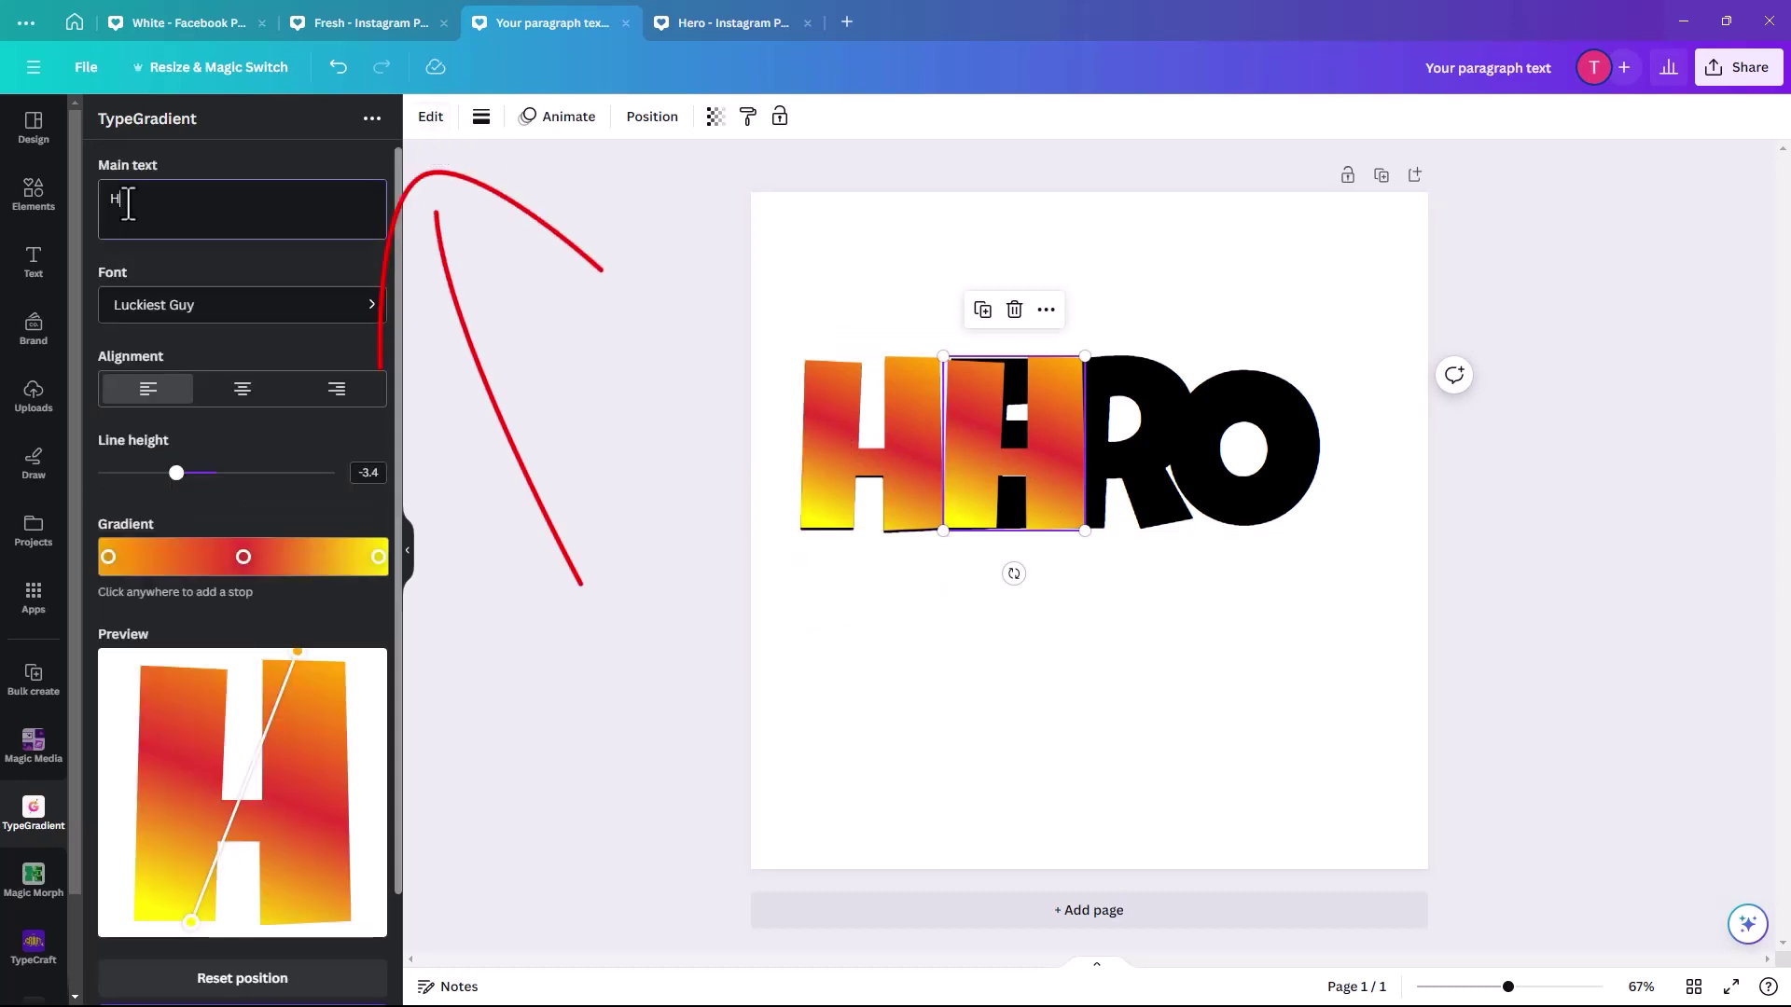
{"action": "type", "text": "E"}
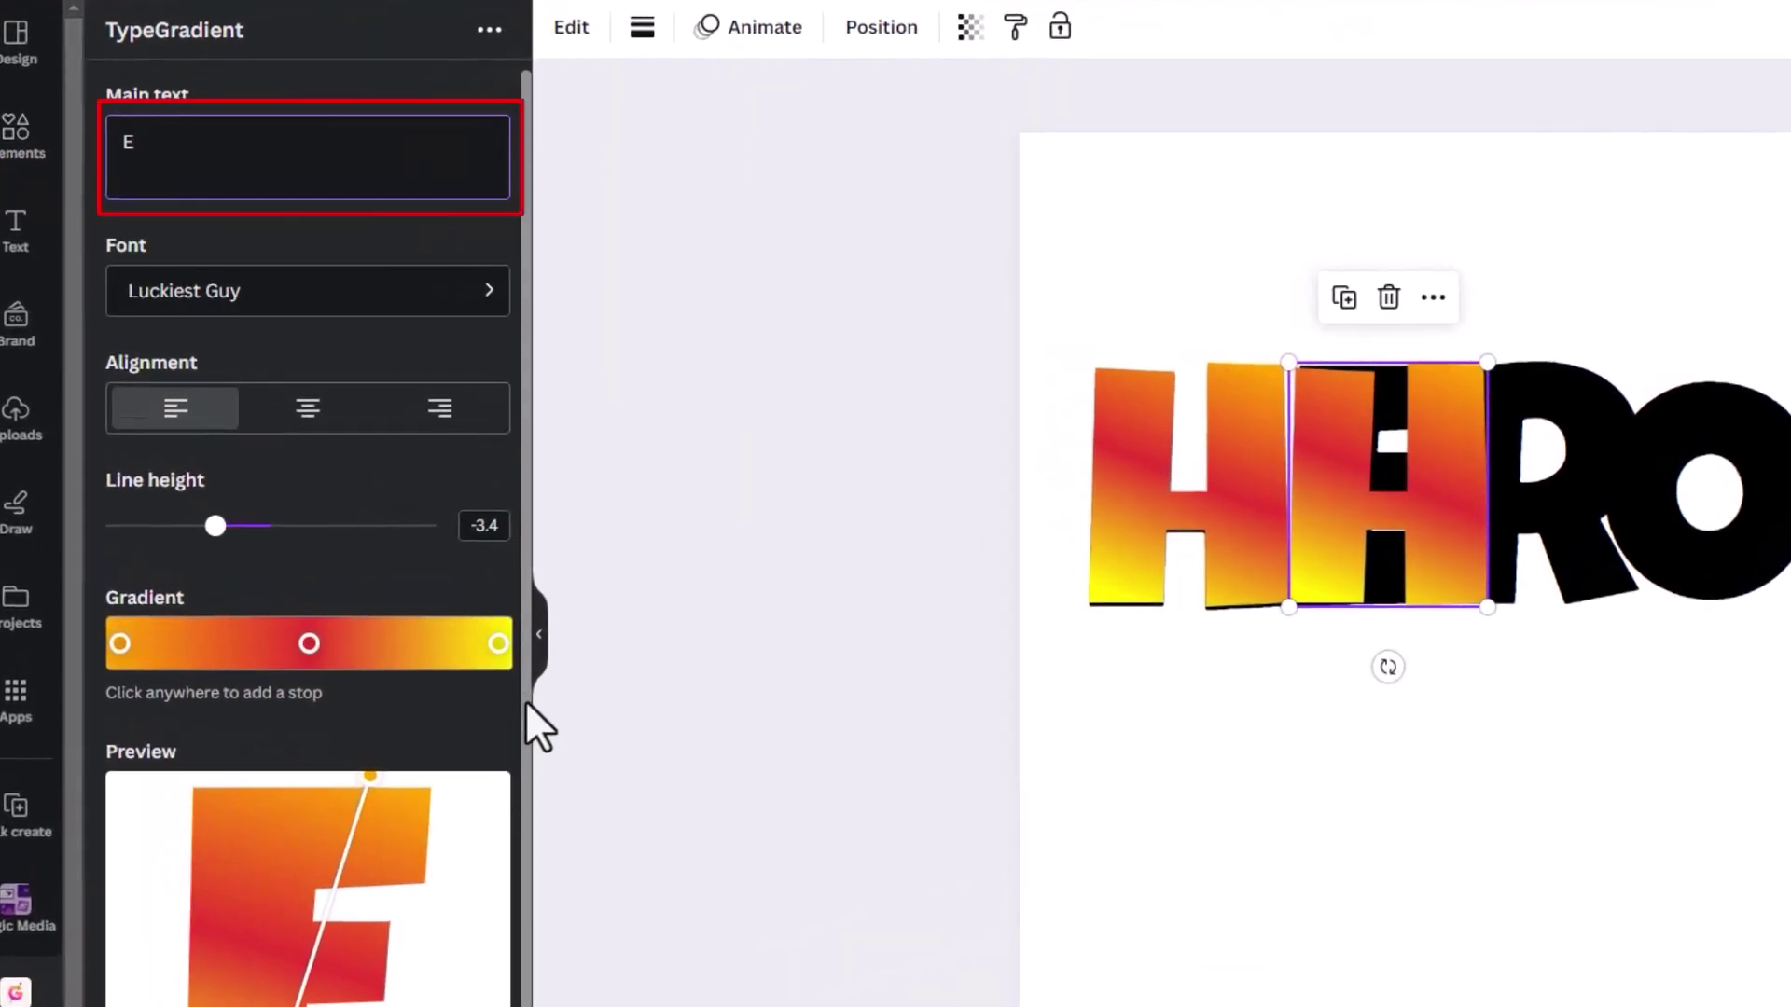
{"action": "scroll", "coordinate": [524, 702], "scroll_direction": "down", "scroll_amount": 3}
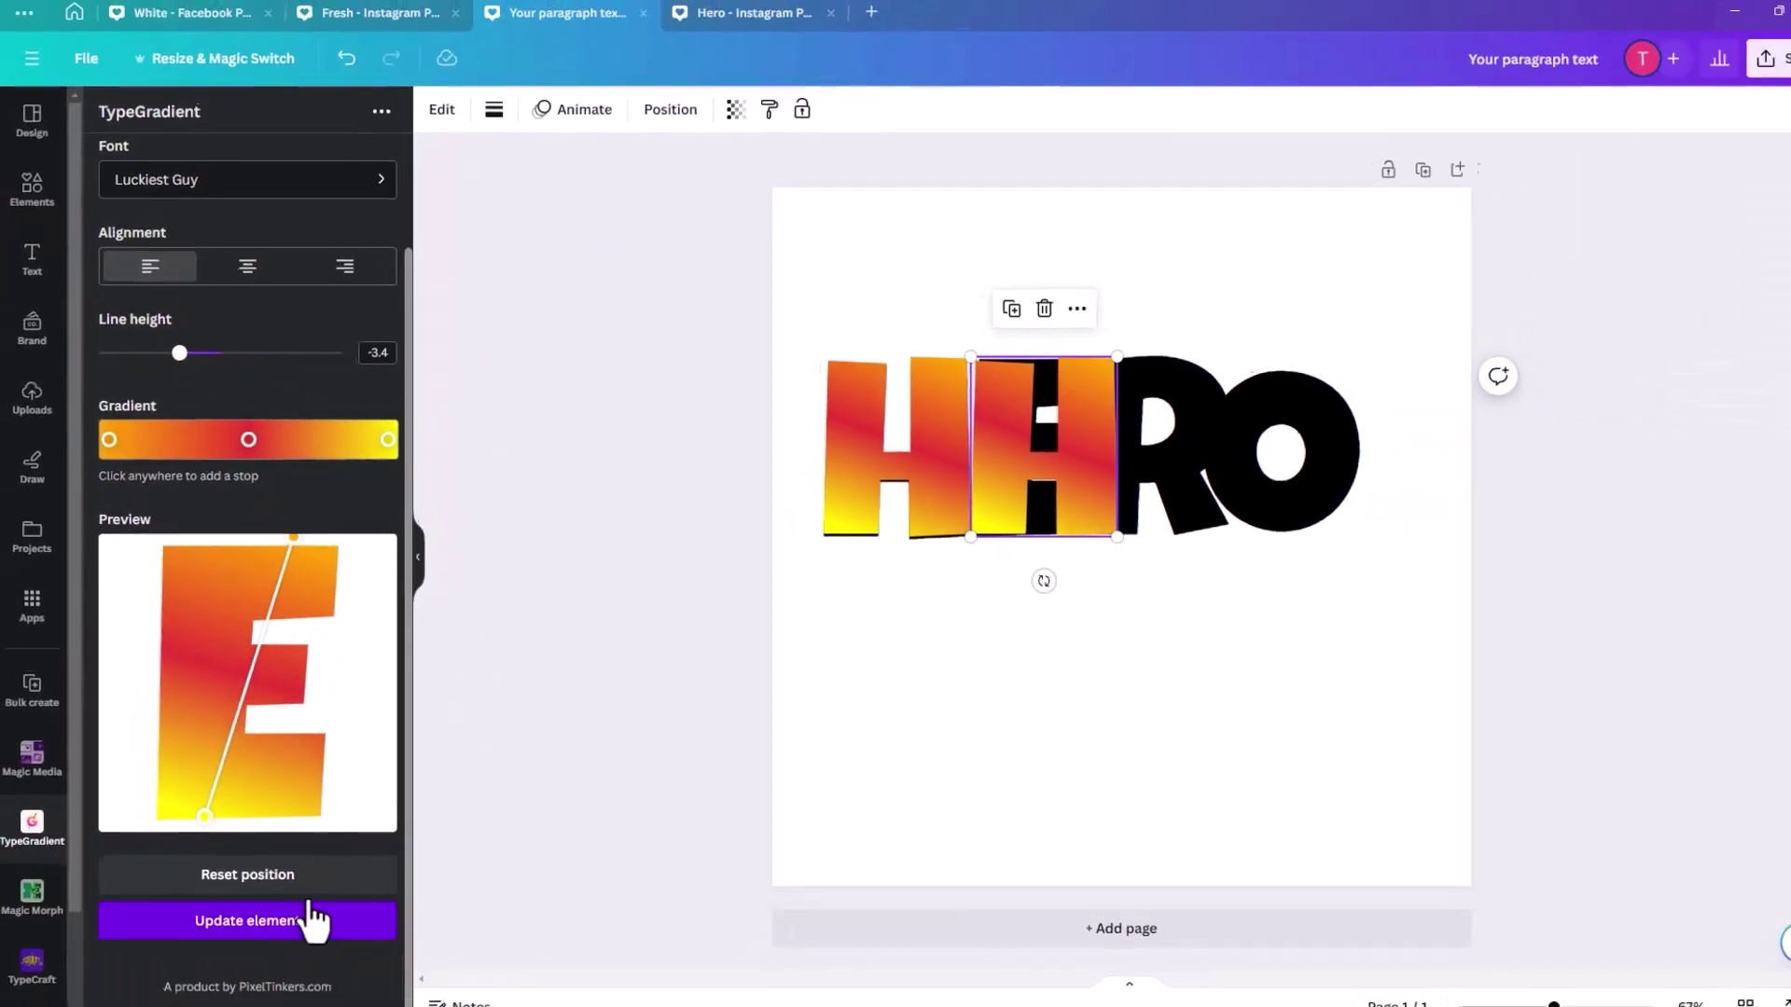
{"action": "left_click", "coordinate": [306, 900]}
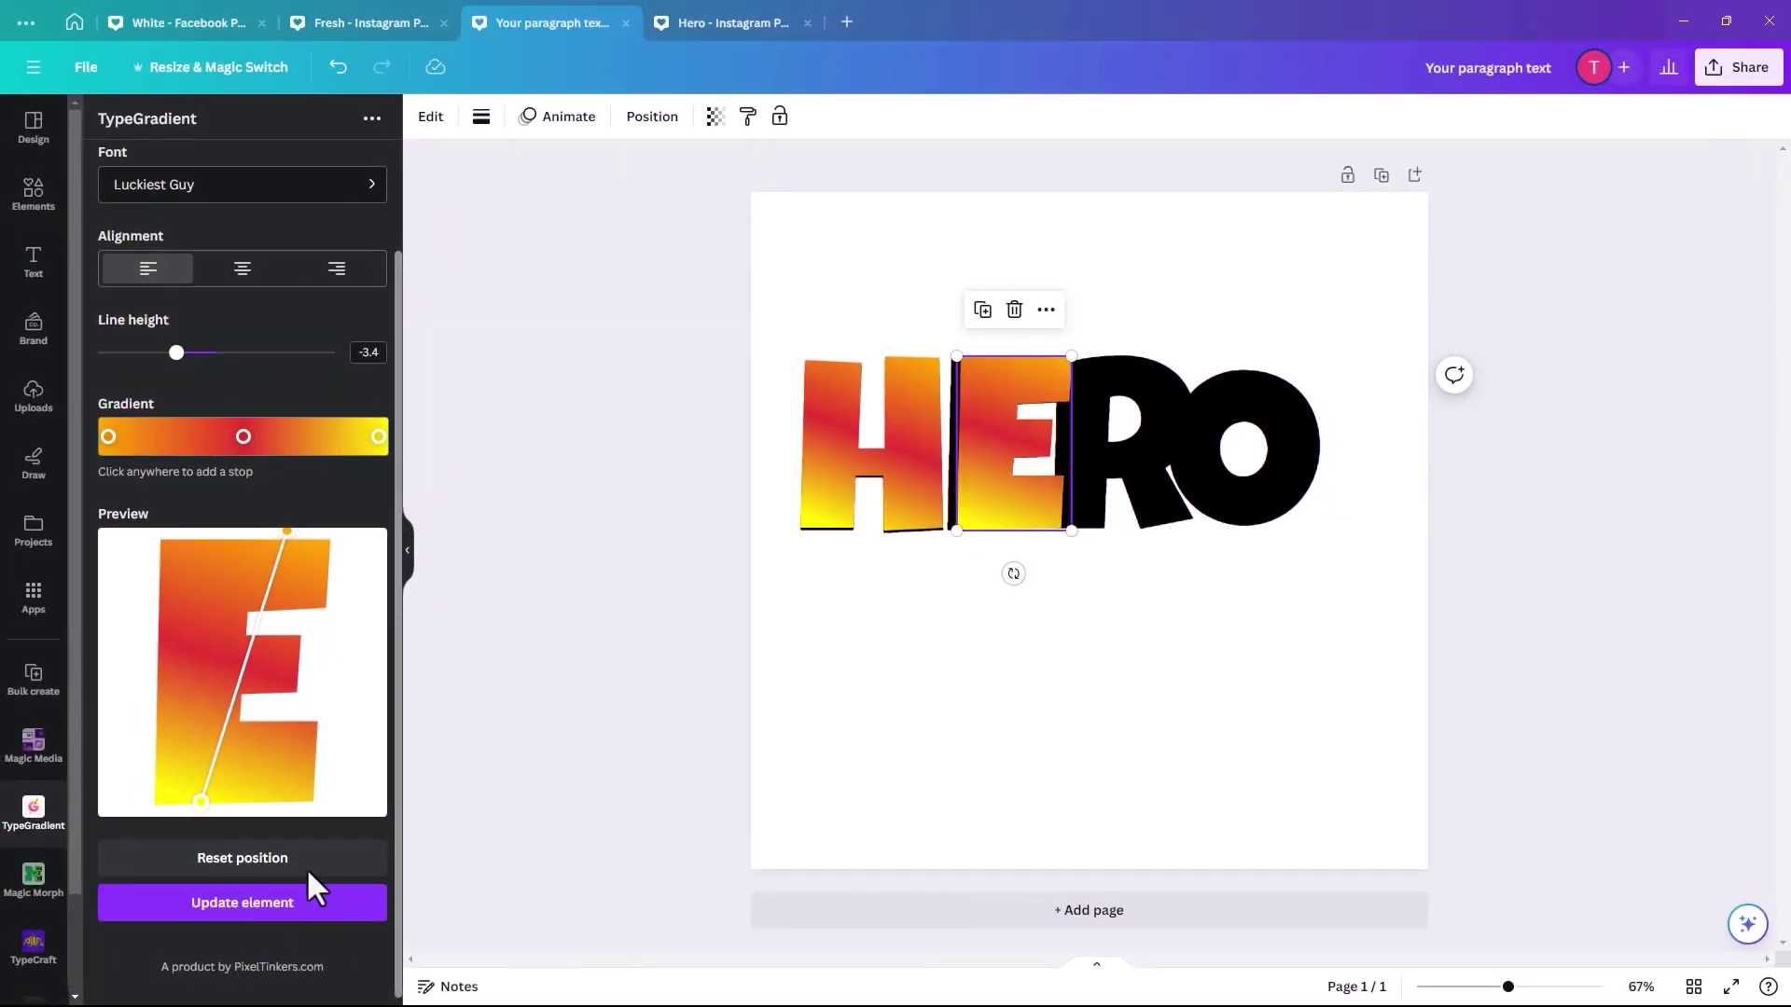
{"action": "left_click_drag", "start_coordinate": [976, 519], "coordinate": [959, 506]}
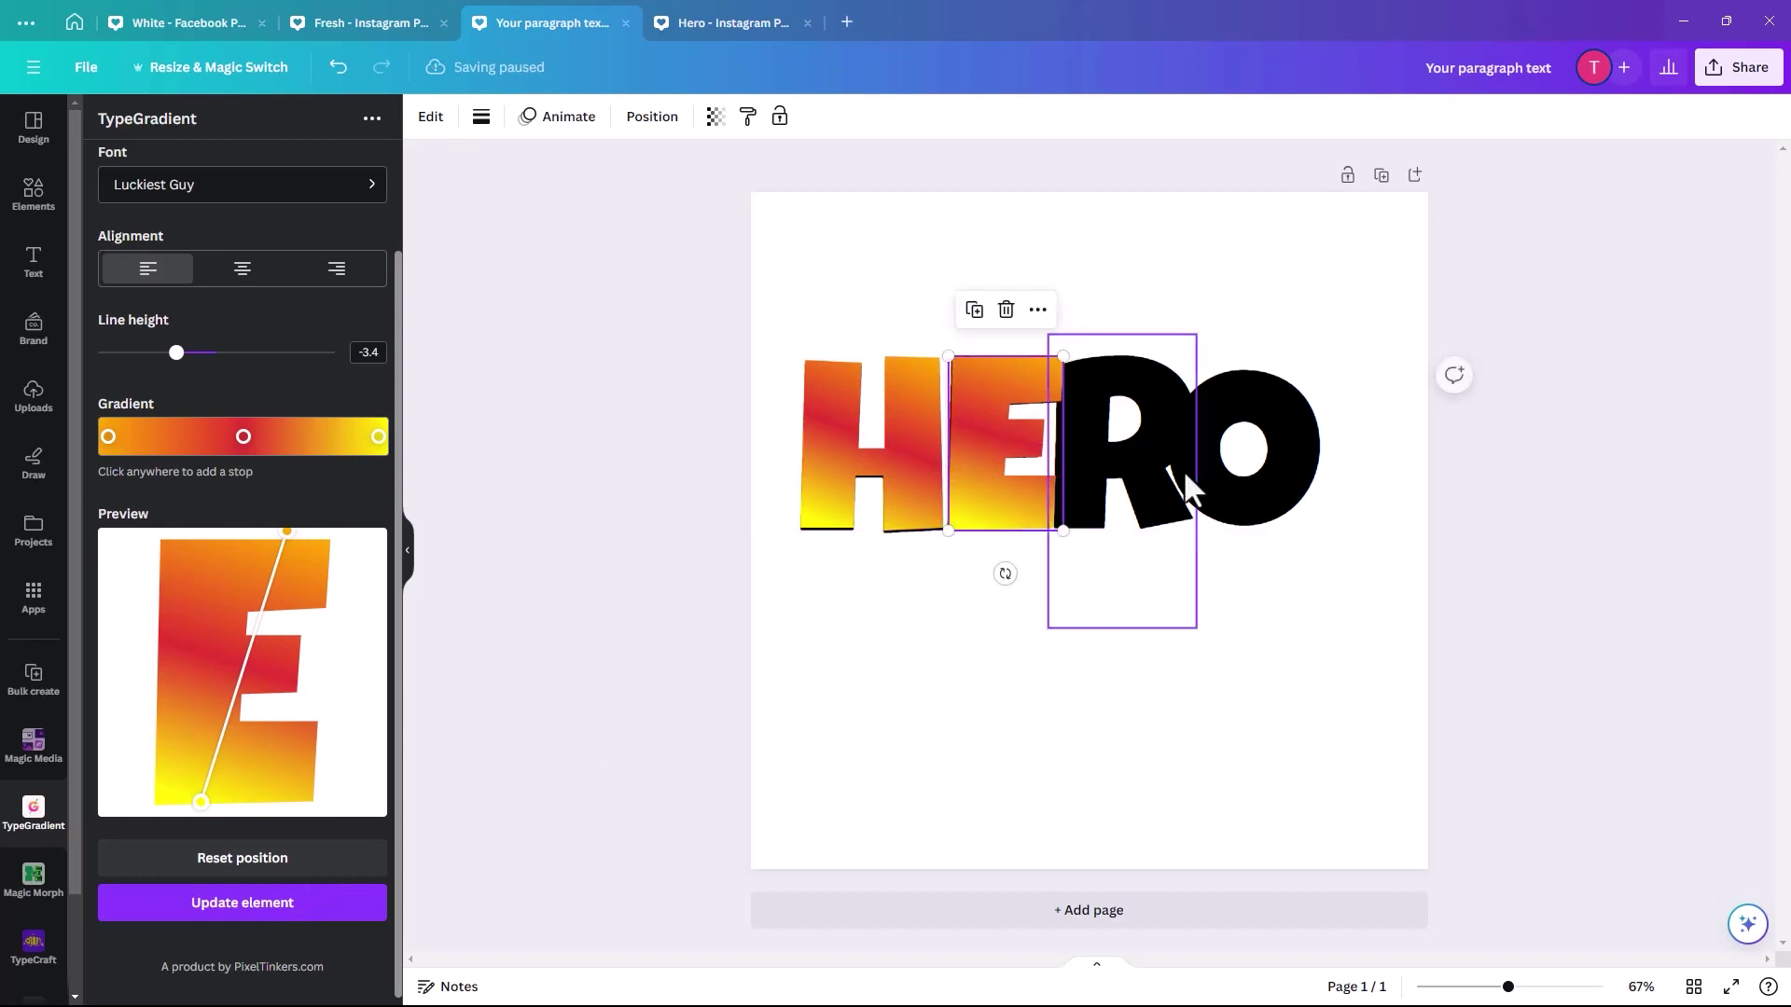
Duplicate the gradient E over the black R and retype it as R.
{"action": "left_click", "coordinate": [973, 310]}
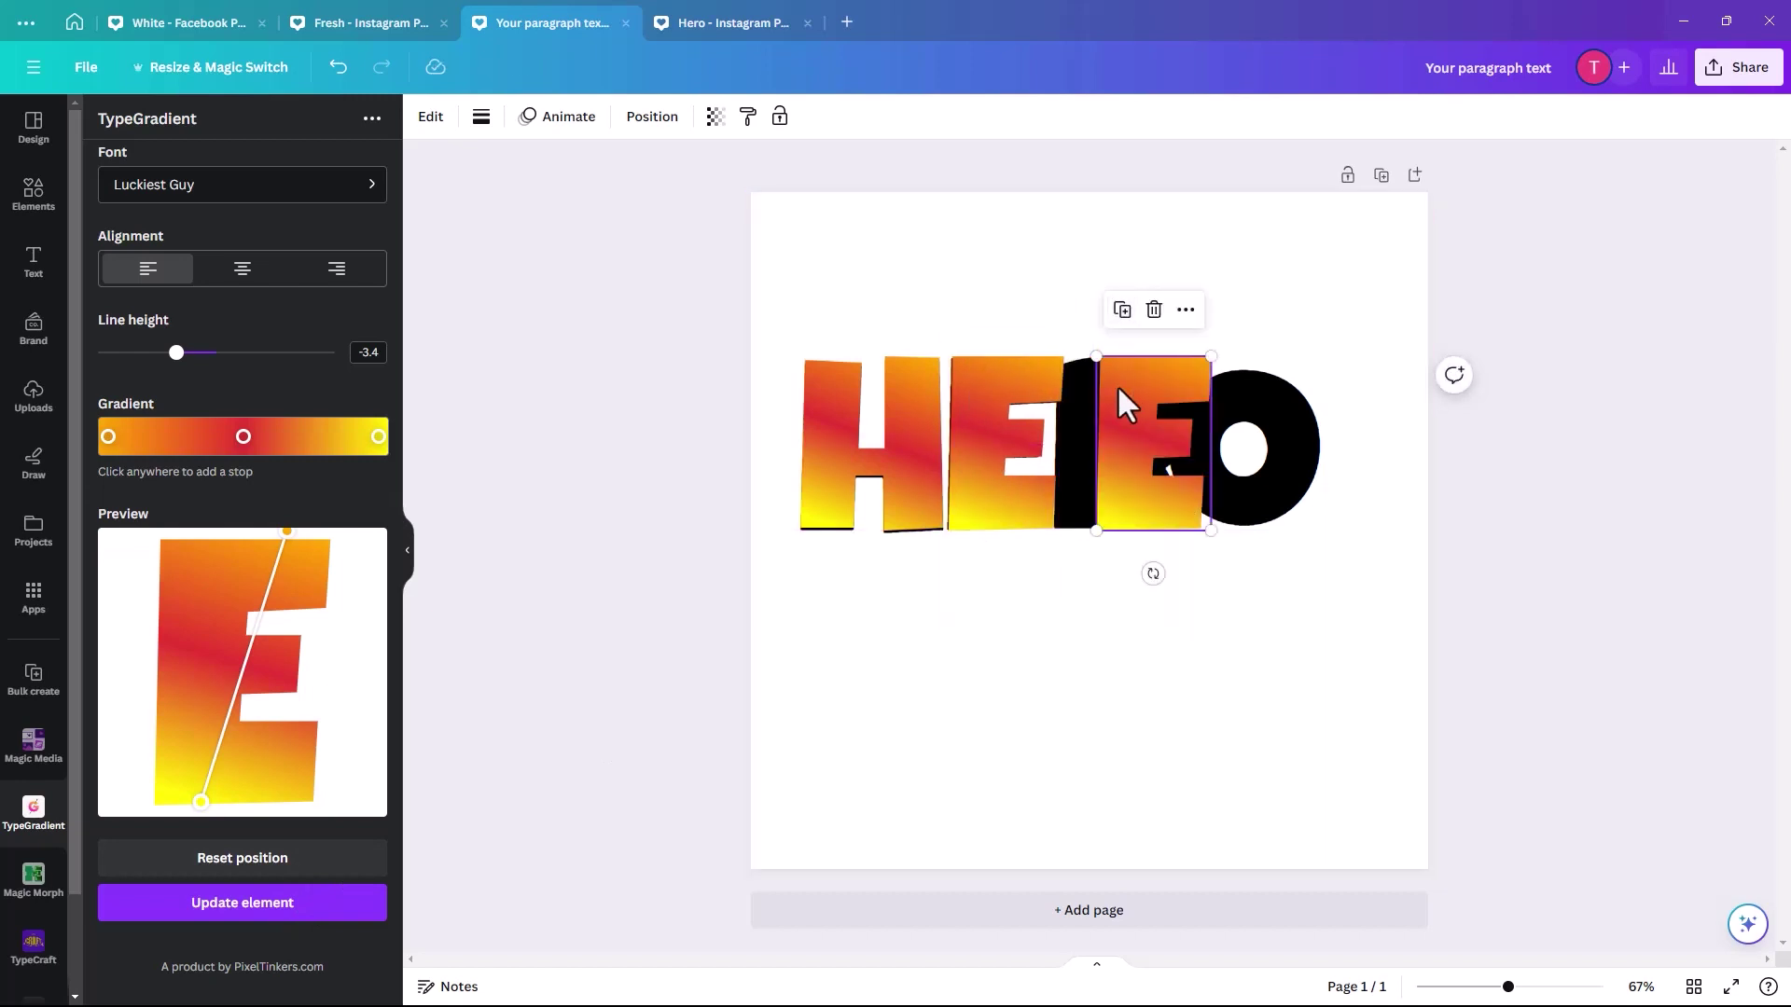
{"action": "left_click_drag", "start_coordinate": [1124, 401], "coordinate": [1074, 426]}
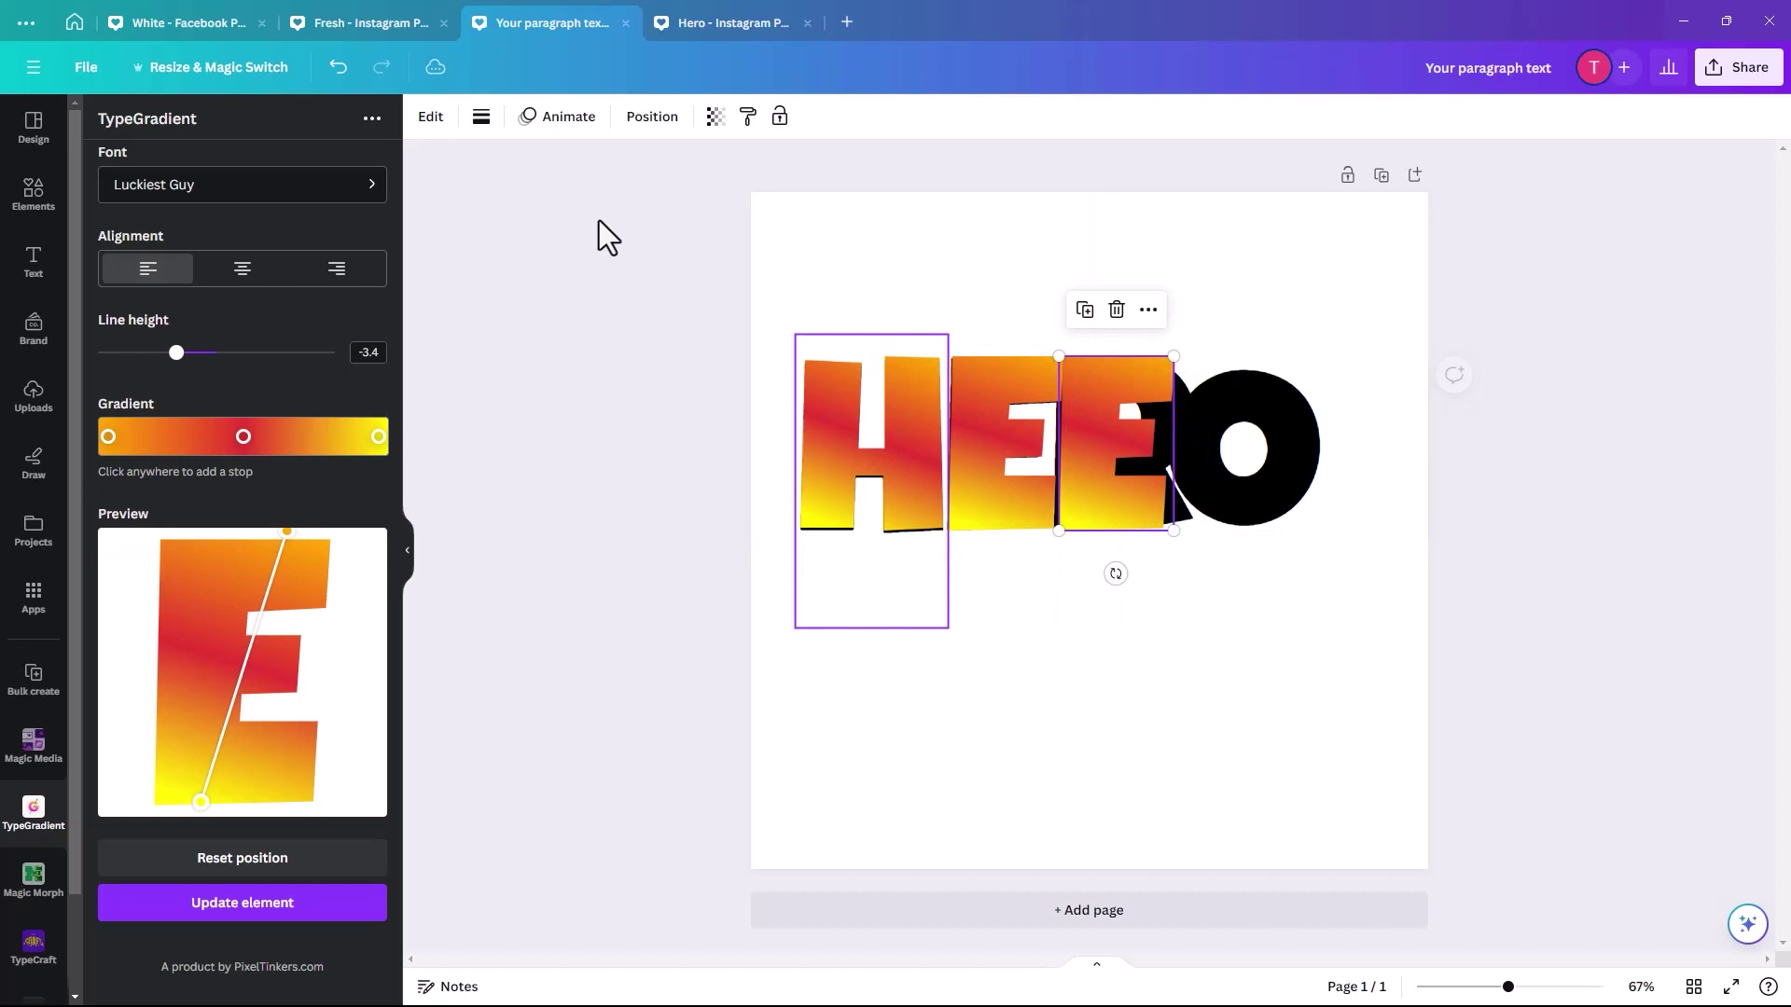
{"action": "left_click", "coordinate": [430, 117]}
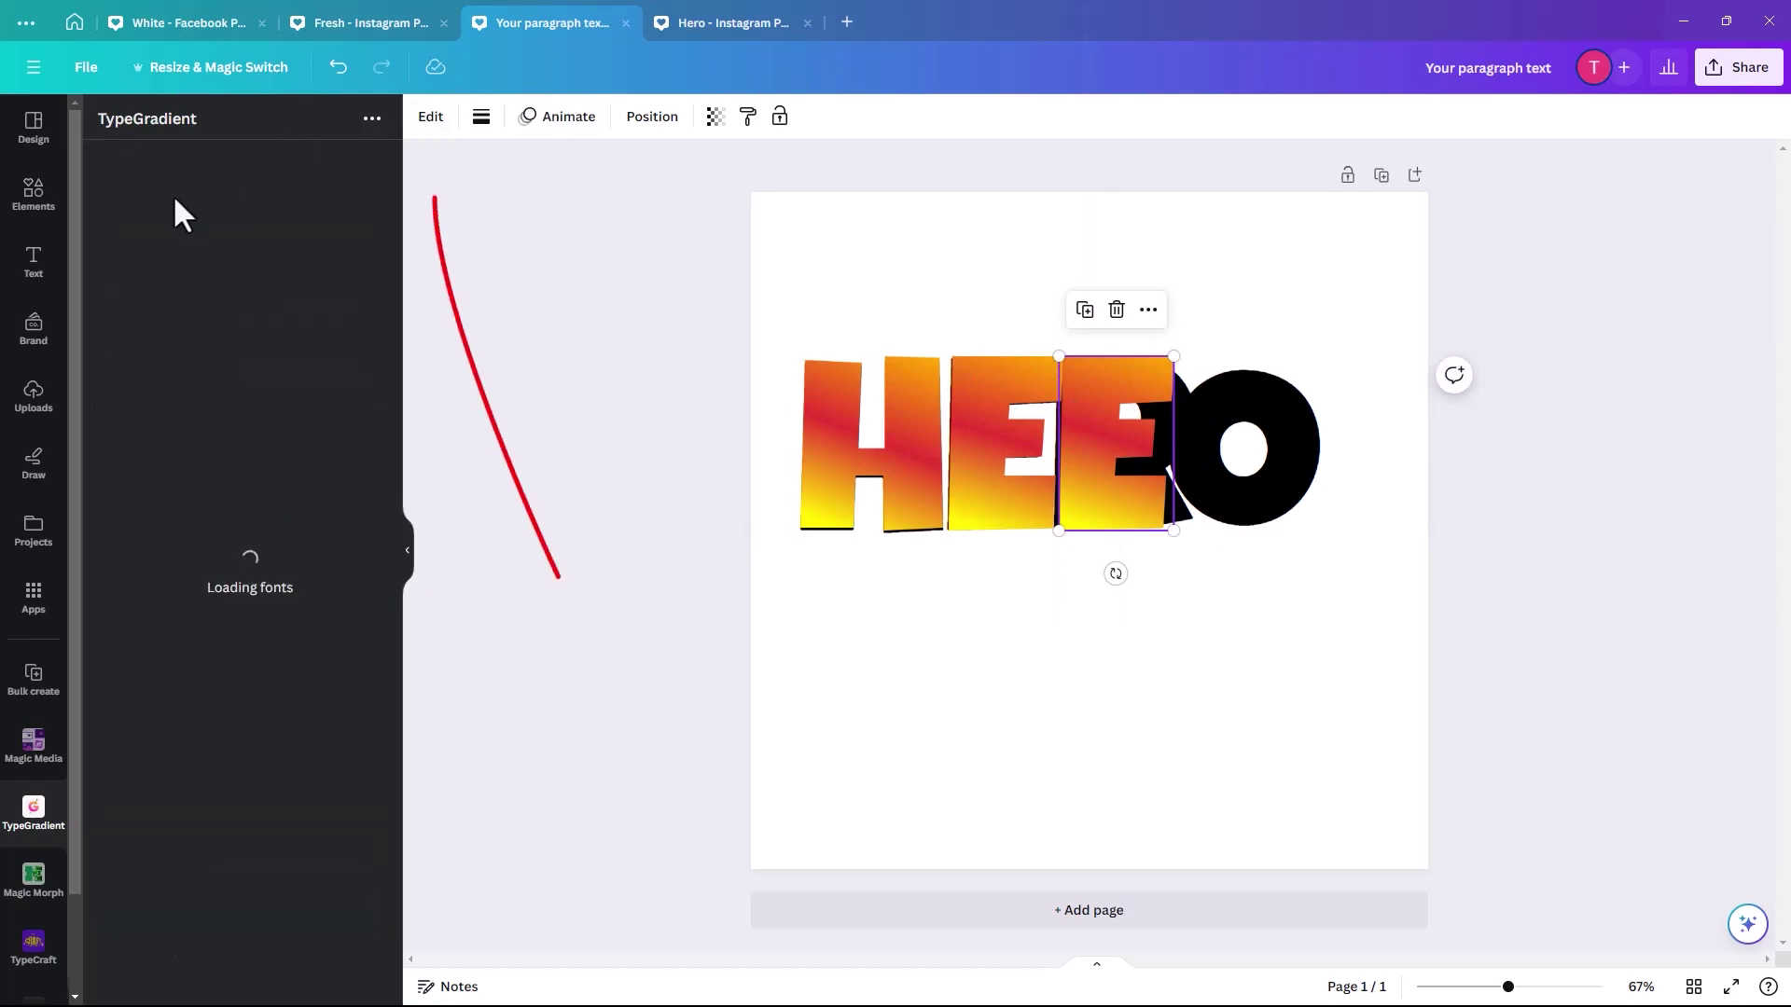
{"action": "double_click", "coordinate": [147, 192]}
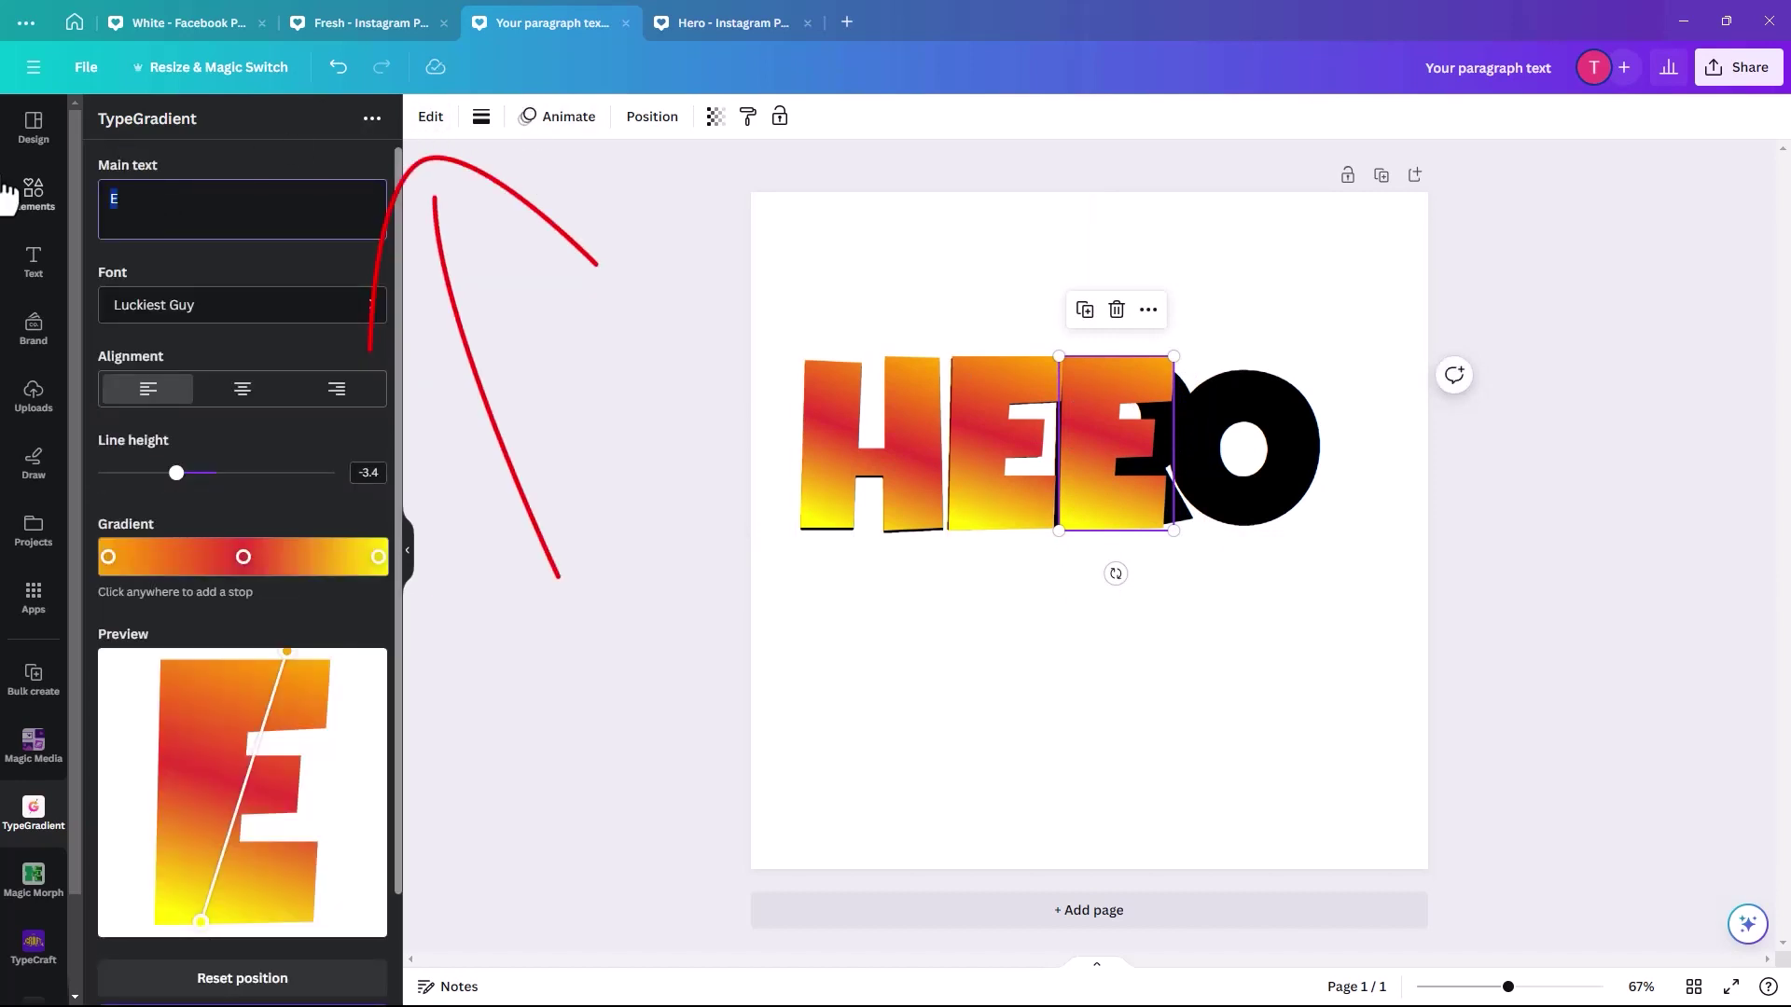
{"action": "type", "text": "R"}
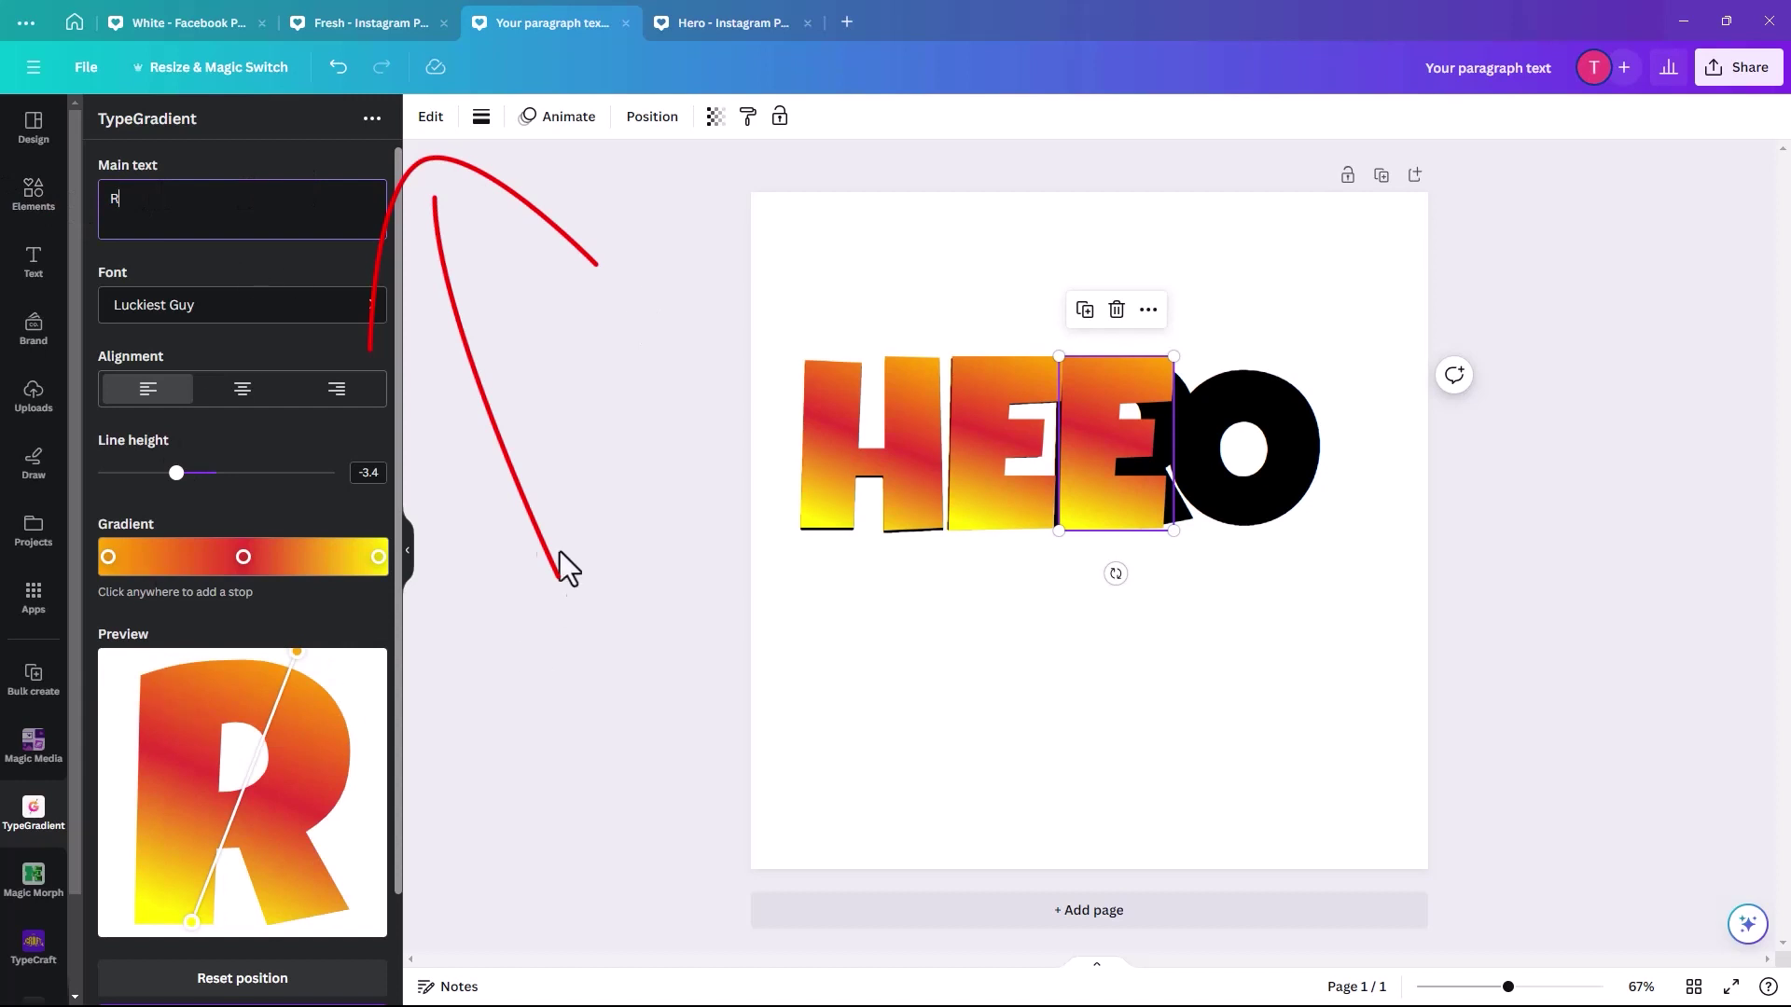
{"action": "scroll", "coordinate": [388, 653], "scroll_direction": "down", "scroll_amount": 2}
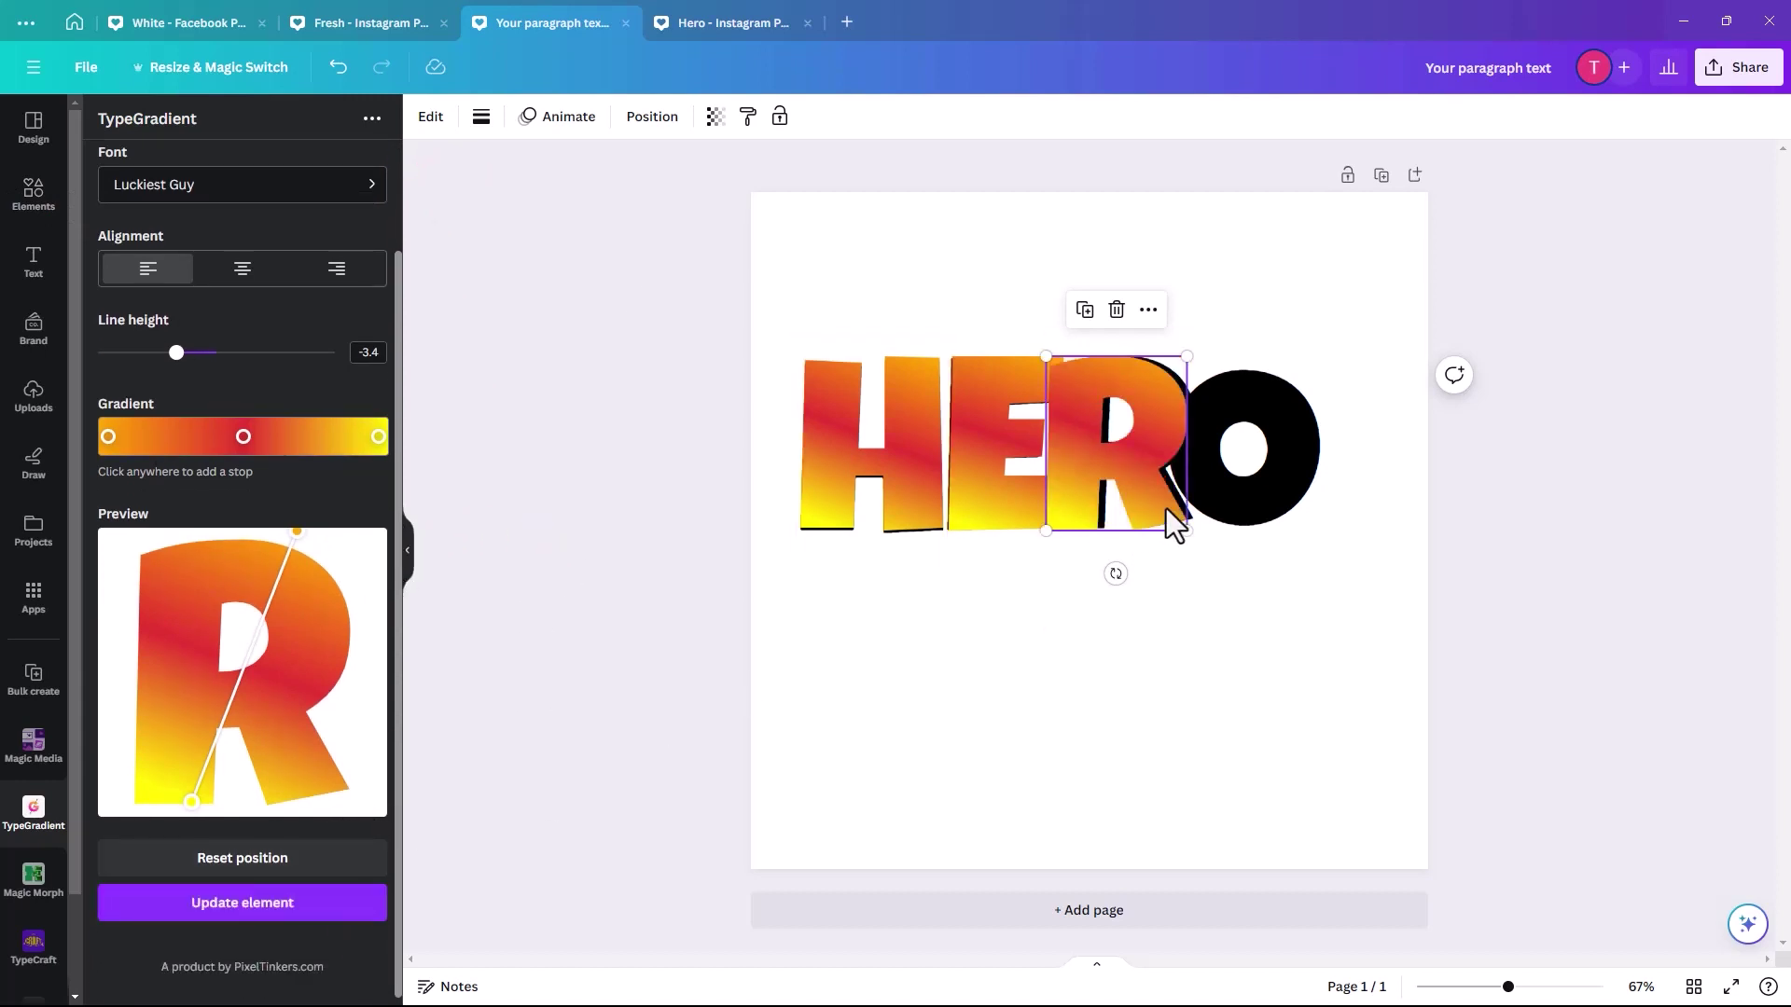
Duplicate the gradient R over the black O and update it to a gradient O.
{"action": "left_click", "coordinate": [1259, 495]}
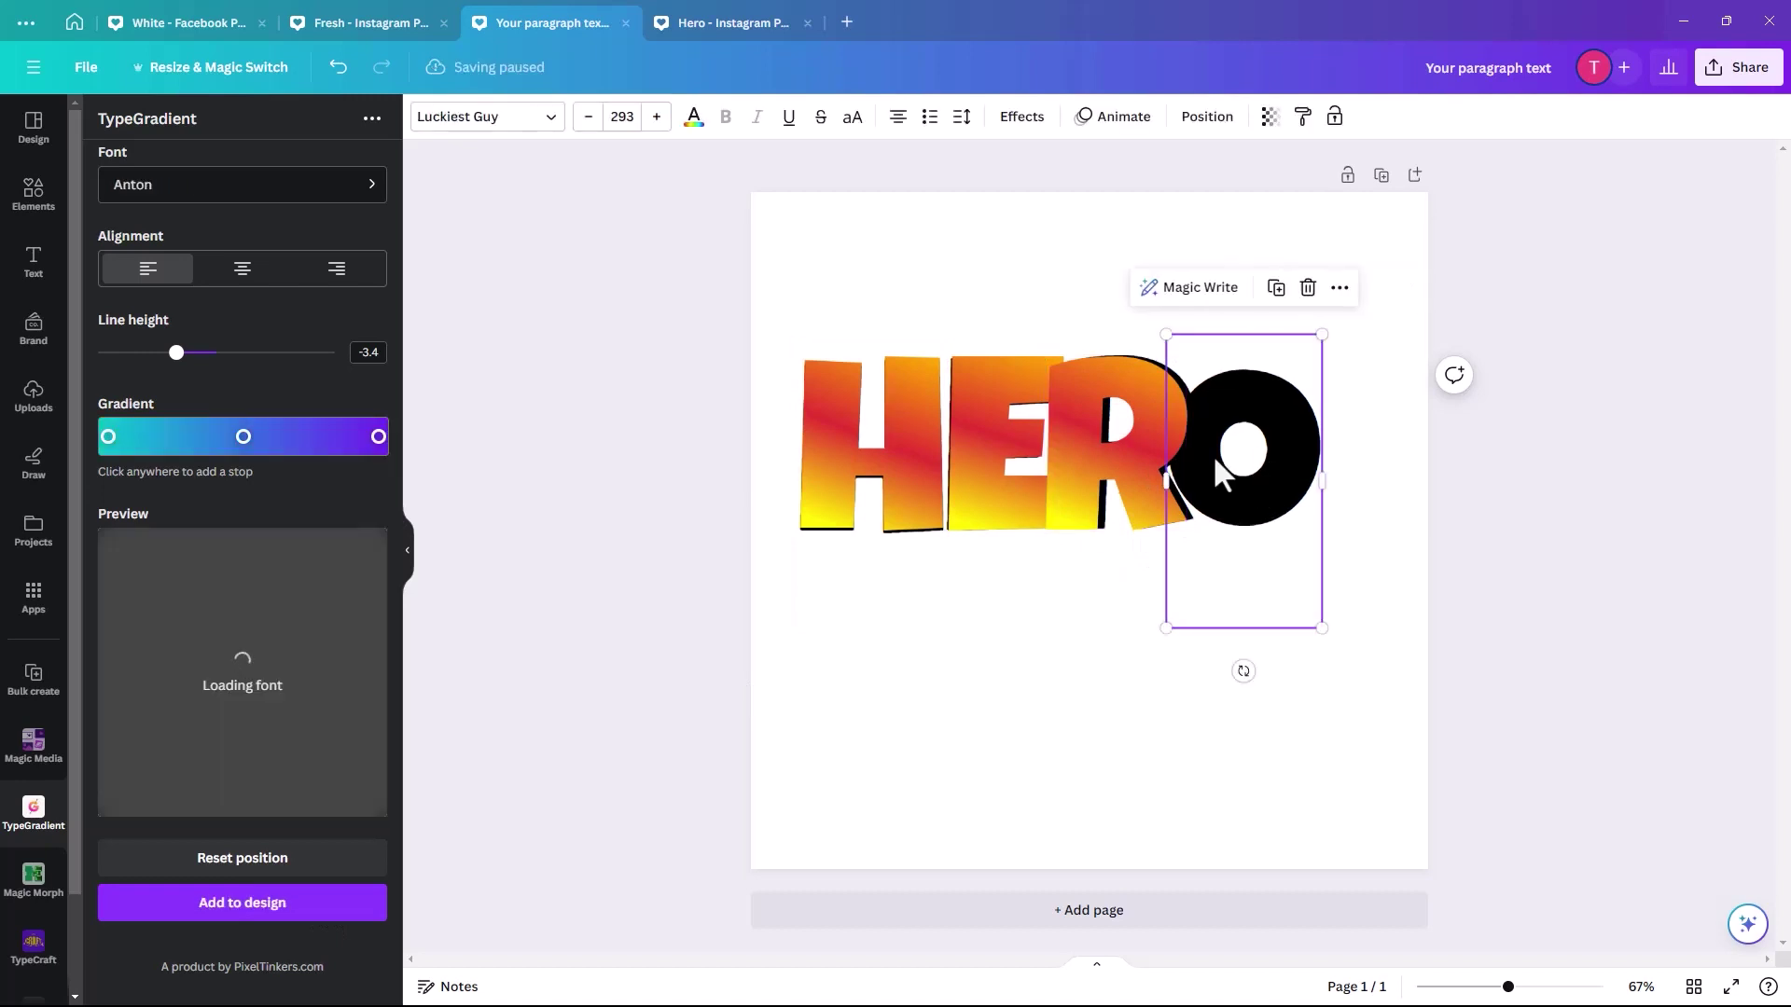
{"action": "left_click", "coordinate": [1093, 471]}
{"action": "left_click", "coordinate": [1084, 312]}
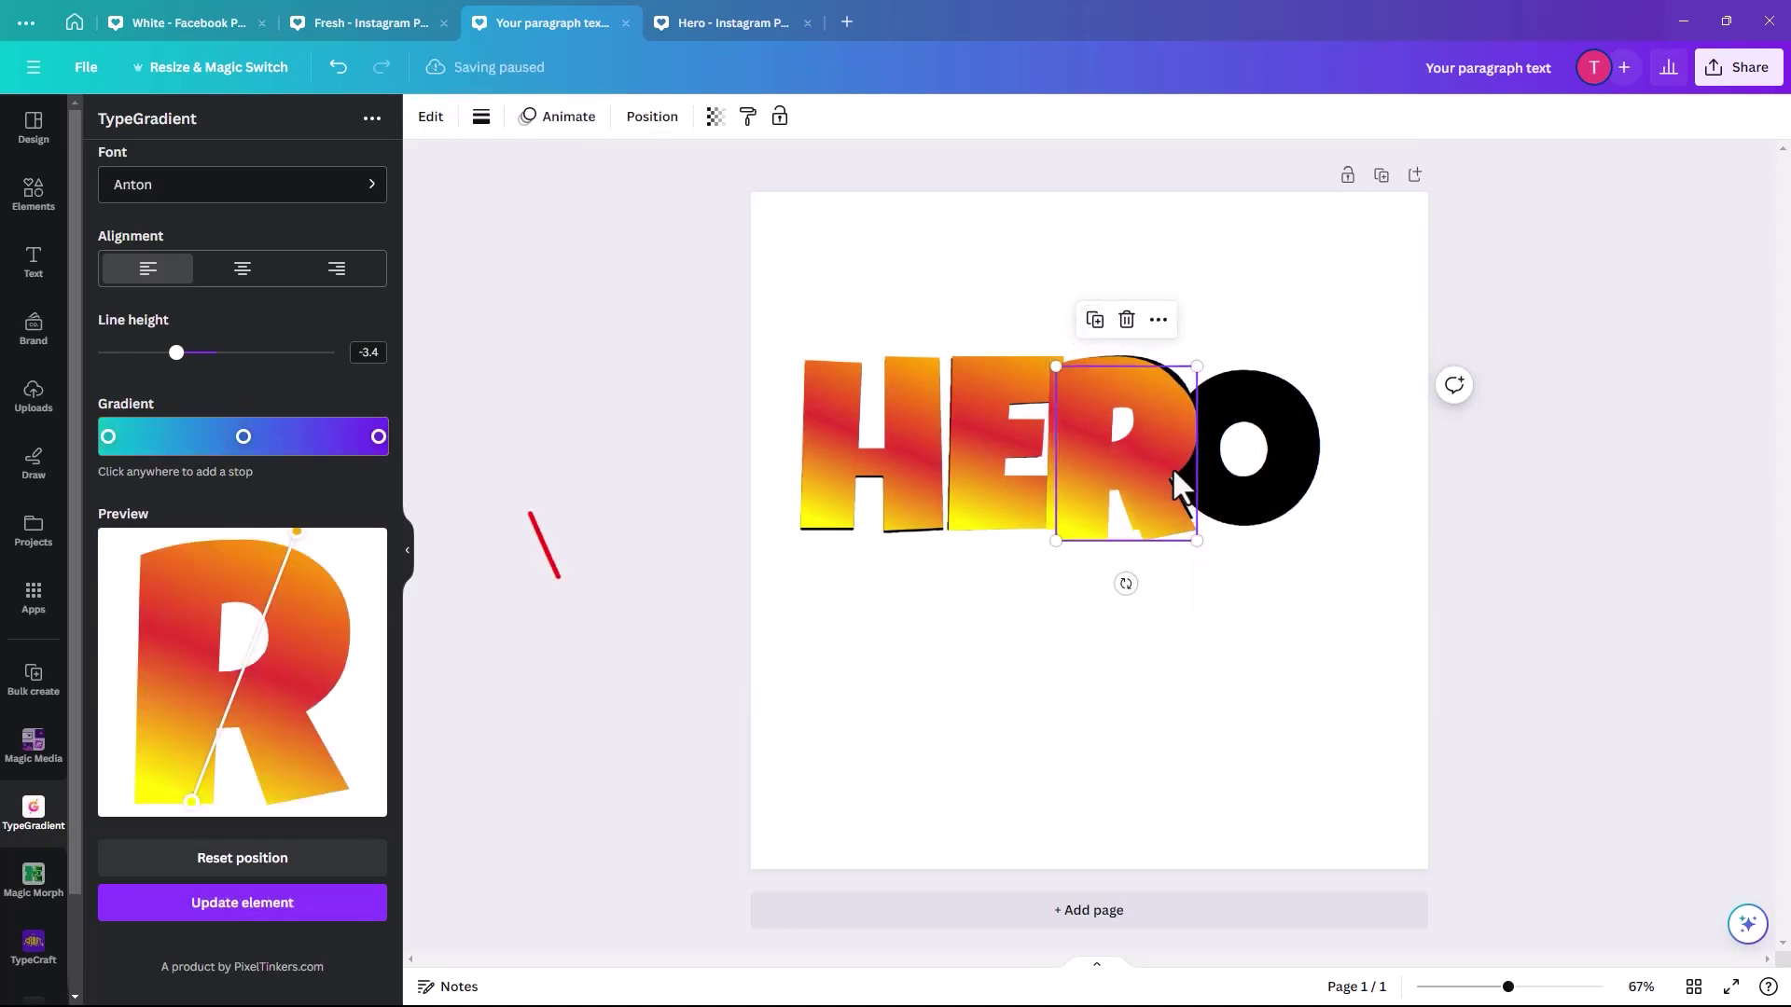
{"action": "left_click_drag", "start_coordinate": [1180, 486], "coordinate": [1305, 475]}
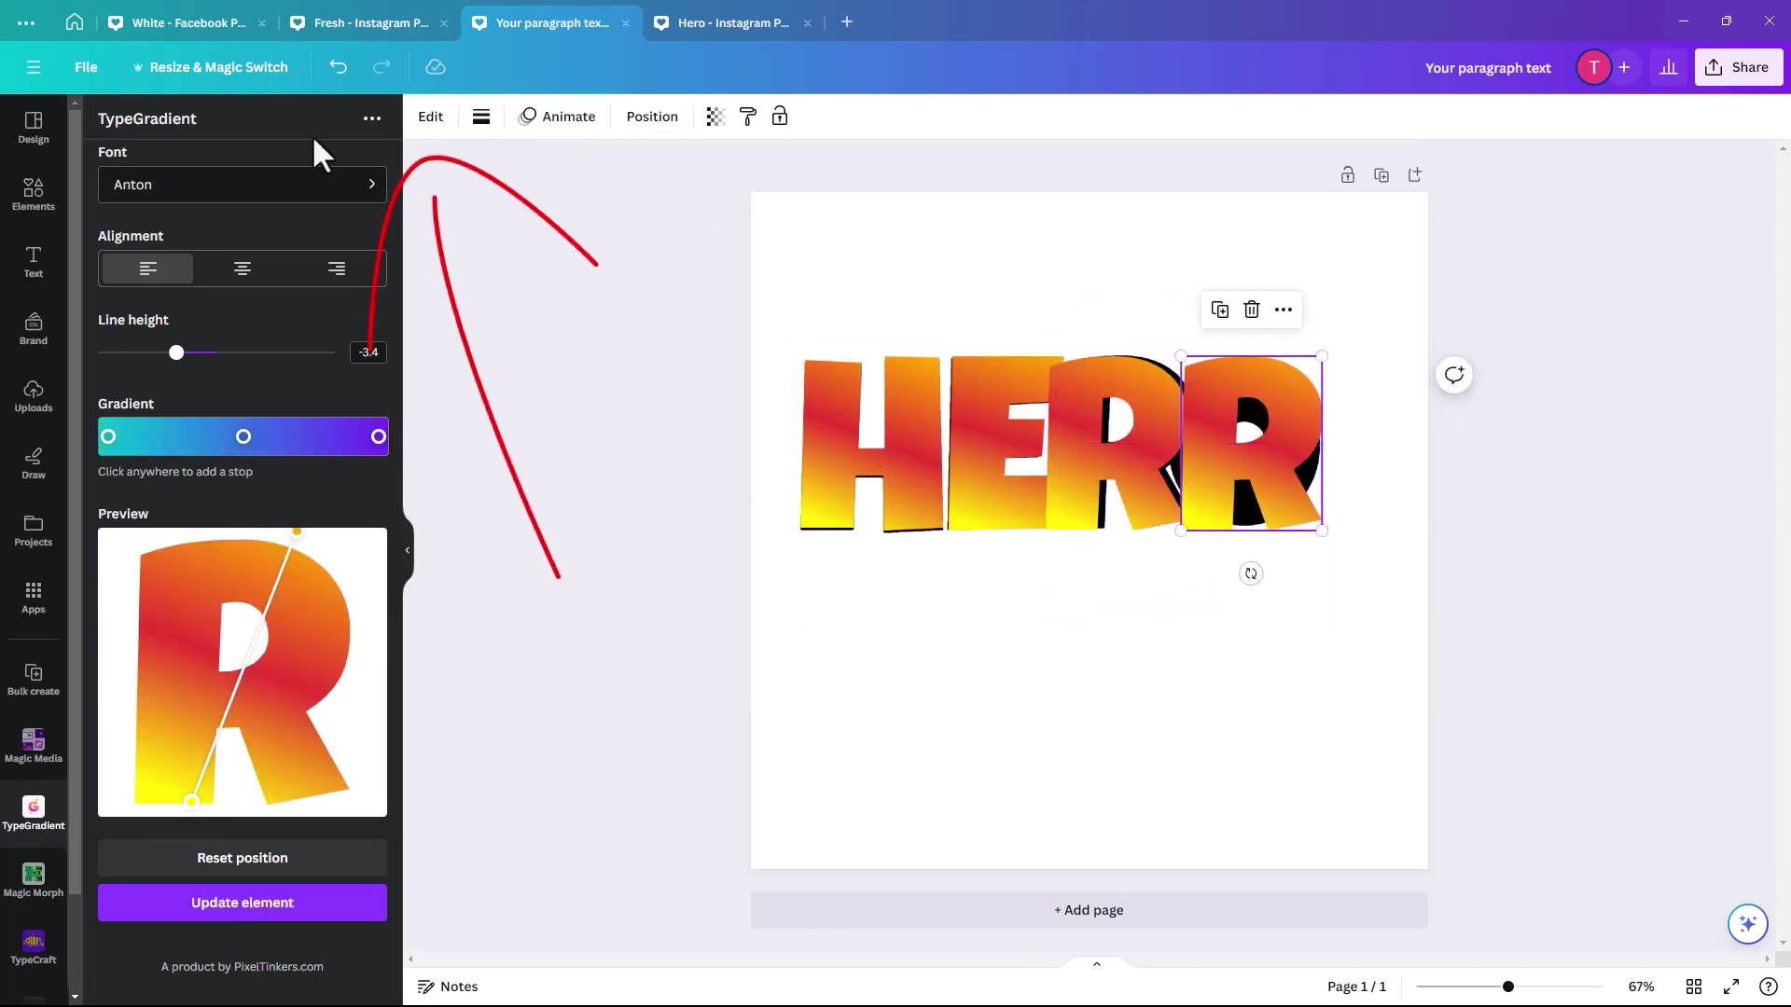
{"action": "left_click", "coordinate": [426, 119]}
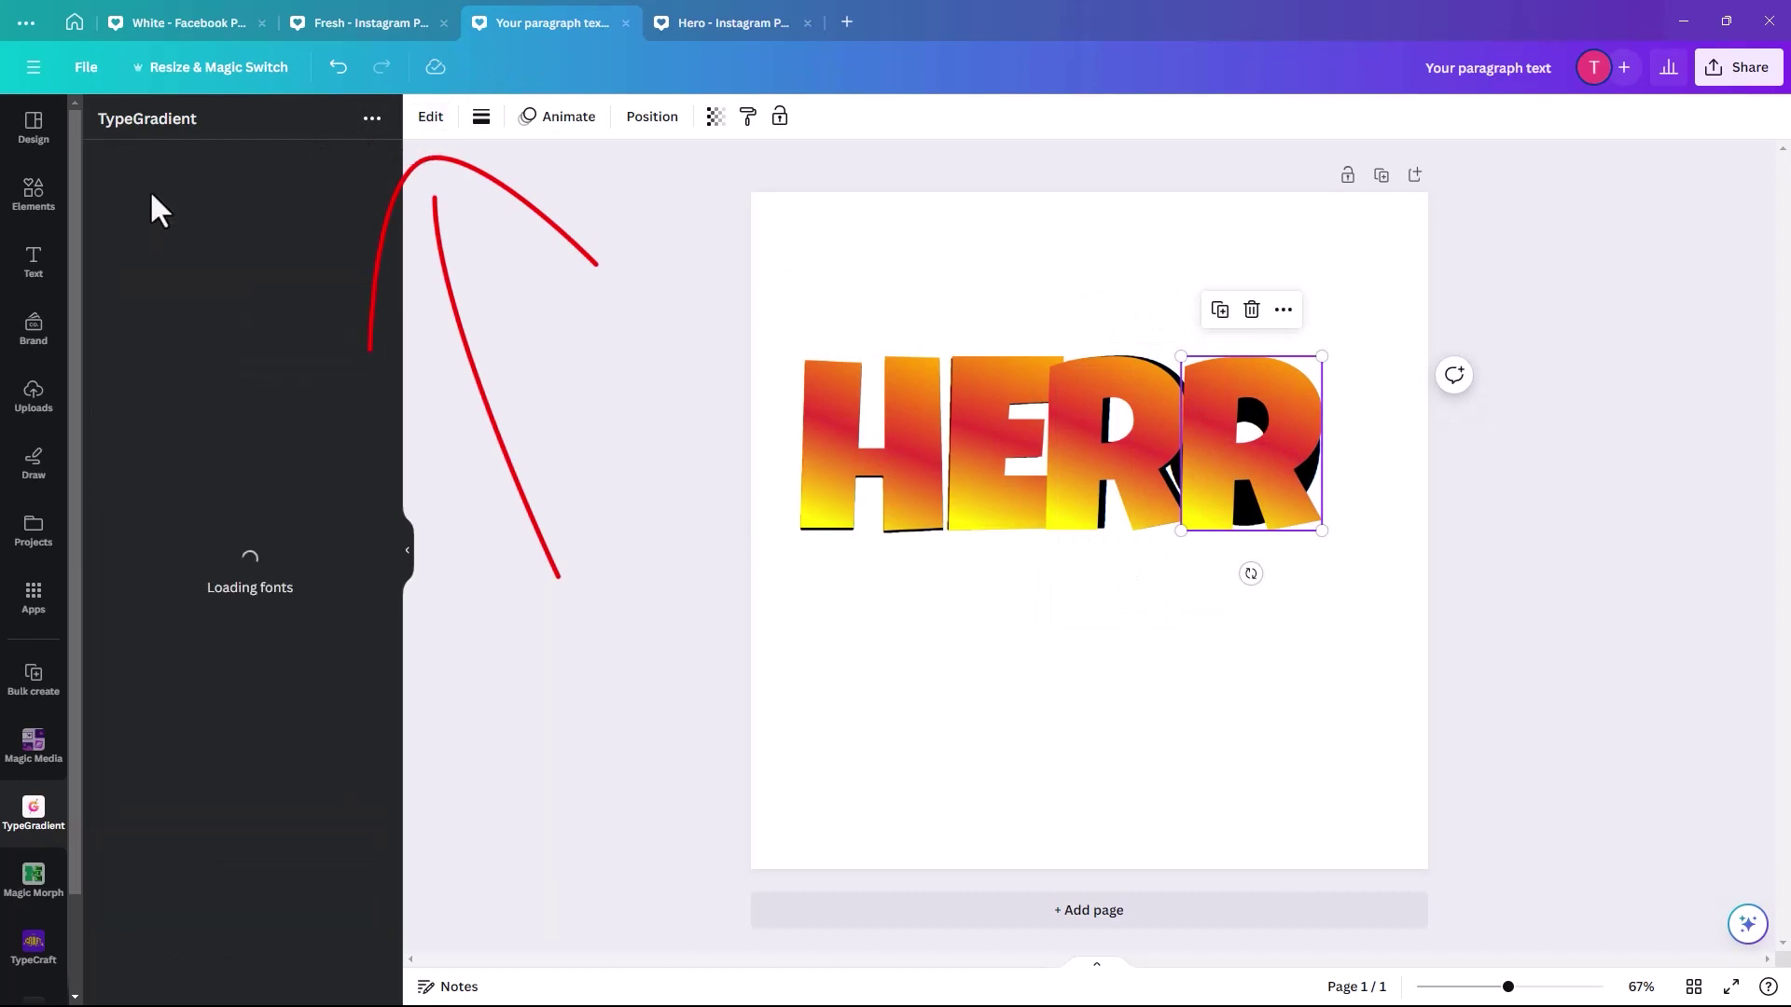
{"action": "left_click_drag", "start_coordinate": [151, 193], "coordinate": [80, 188]}
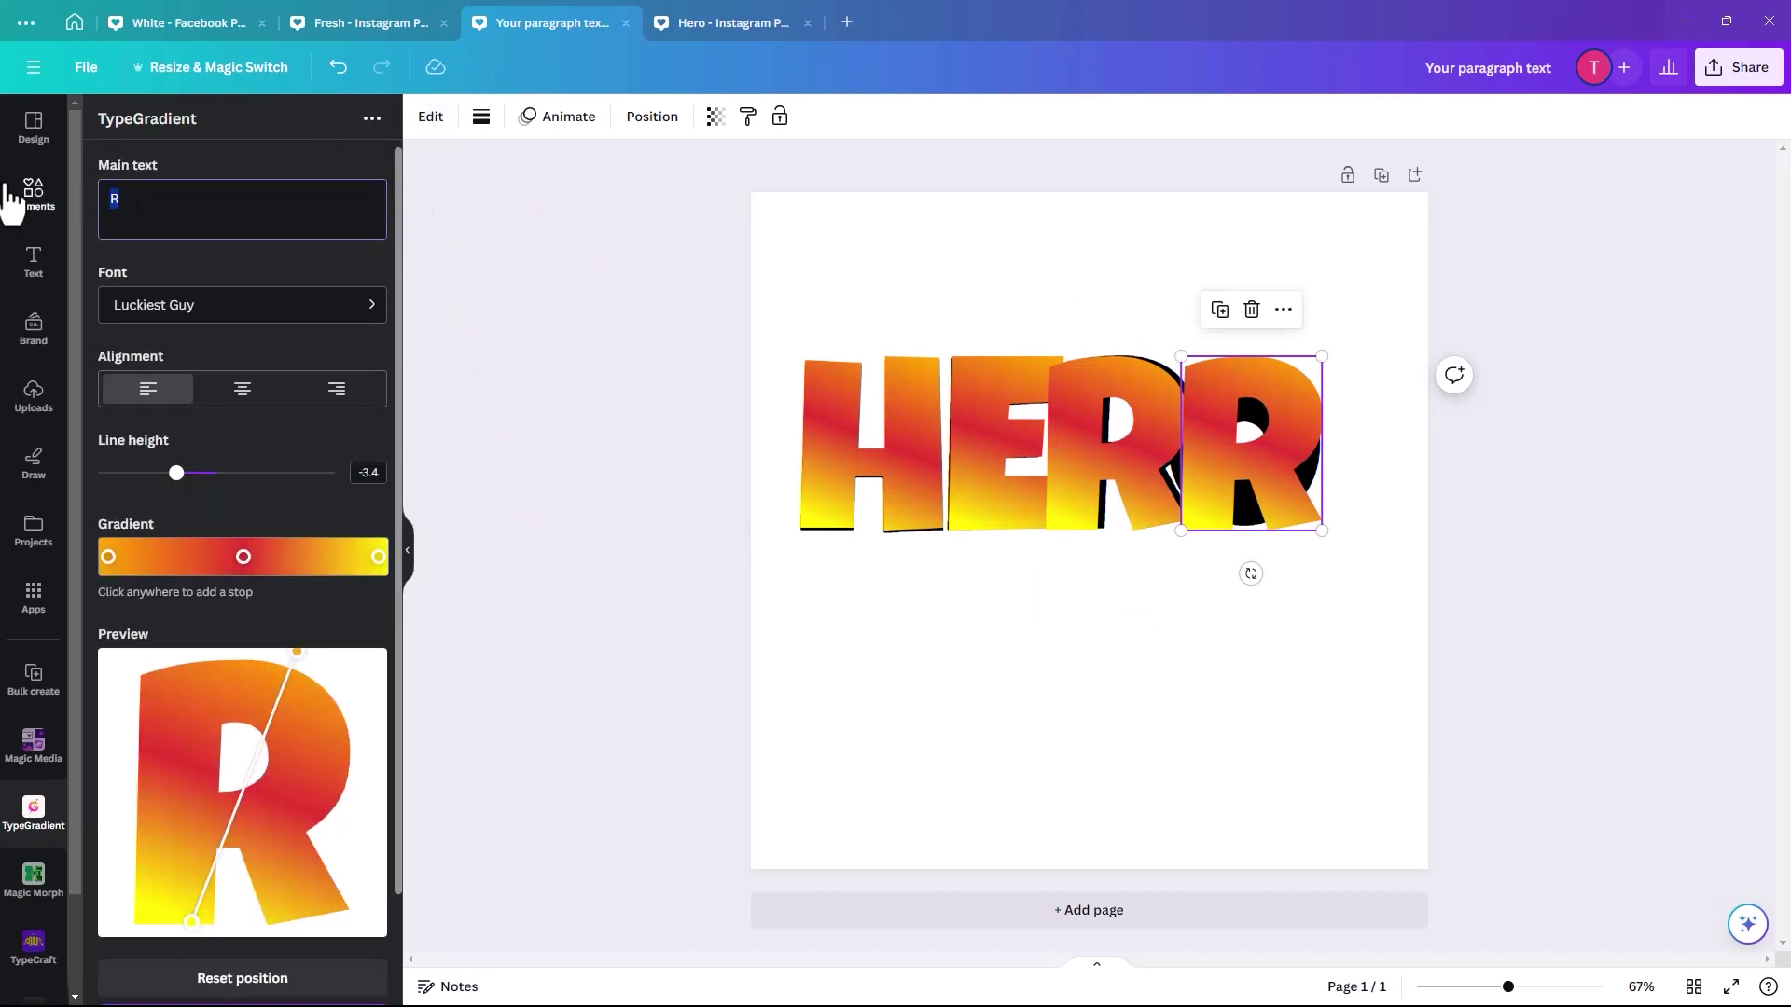
{"action": "type", "text": "O"}
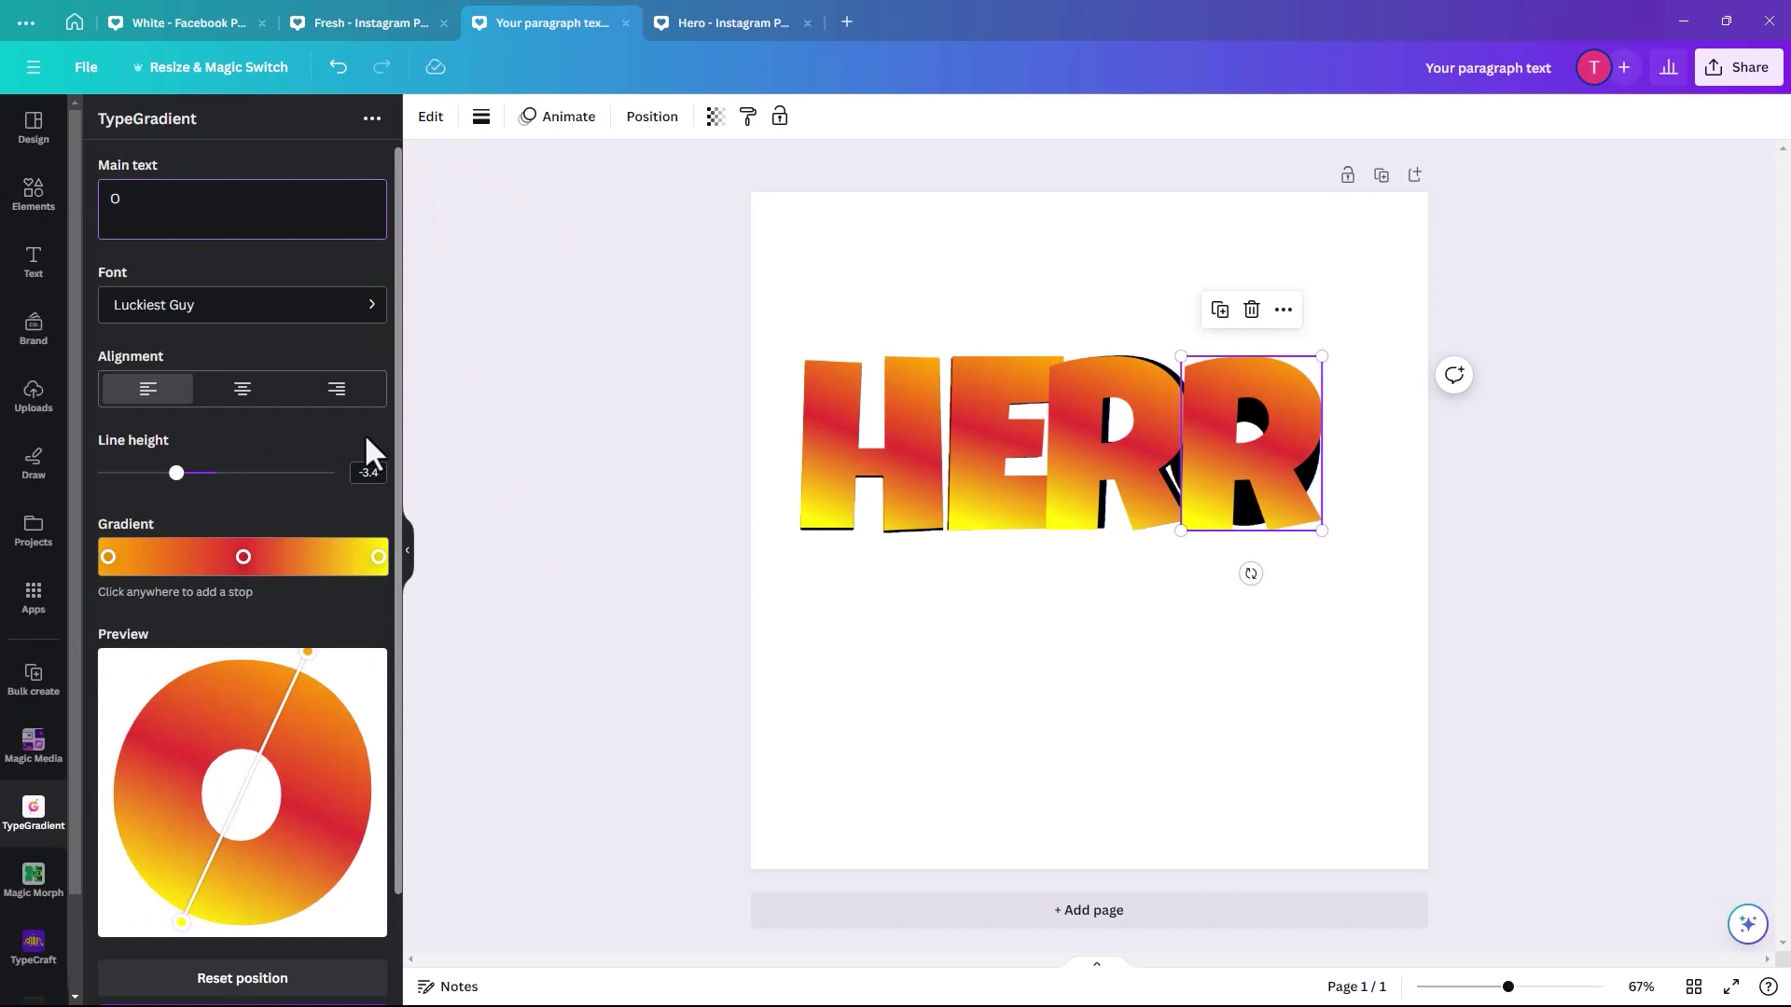
{"action": "scroll", "coordinate": [399, 466], "scroll_direction": "down", "scroll_amount": 2}
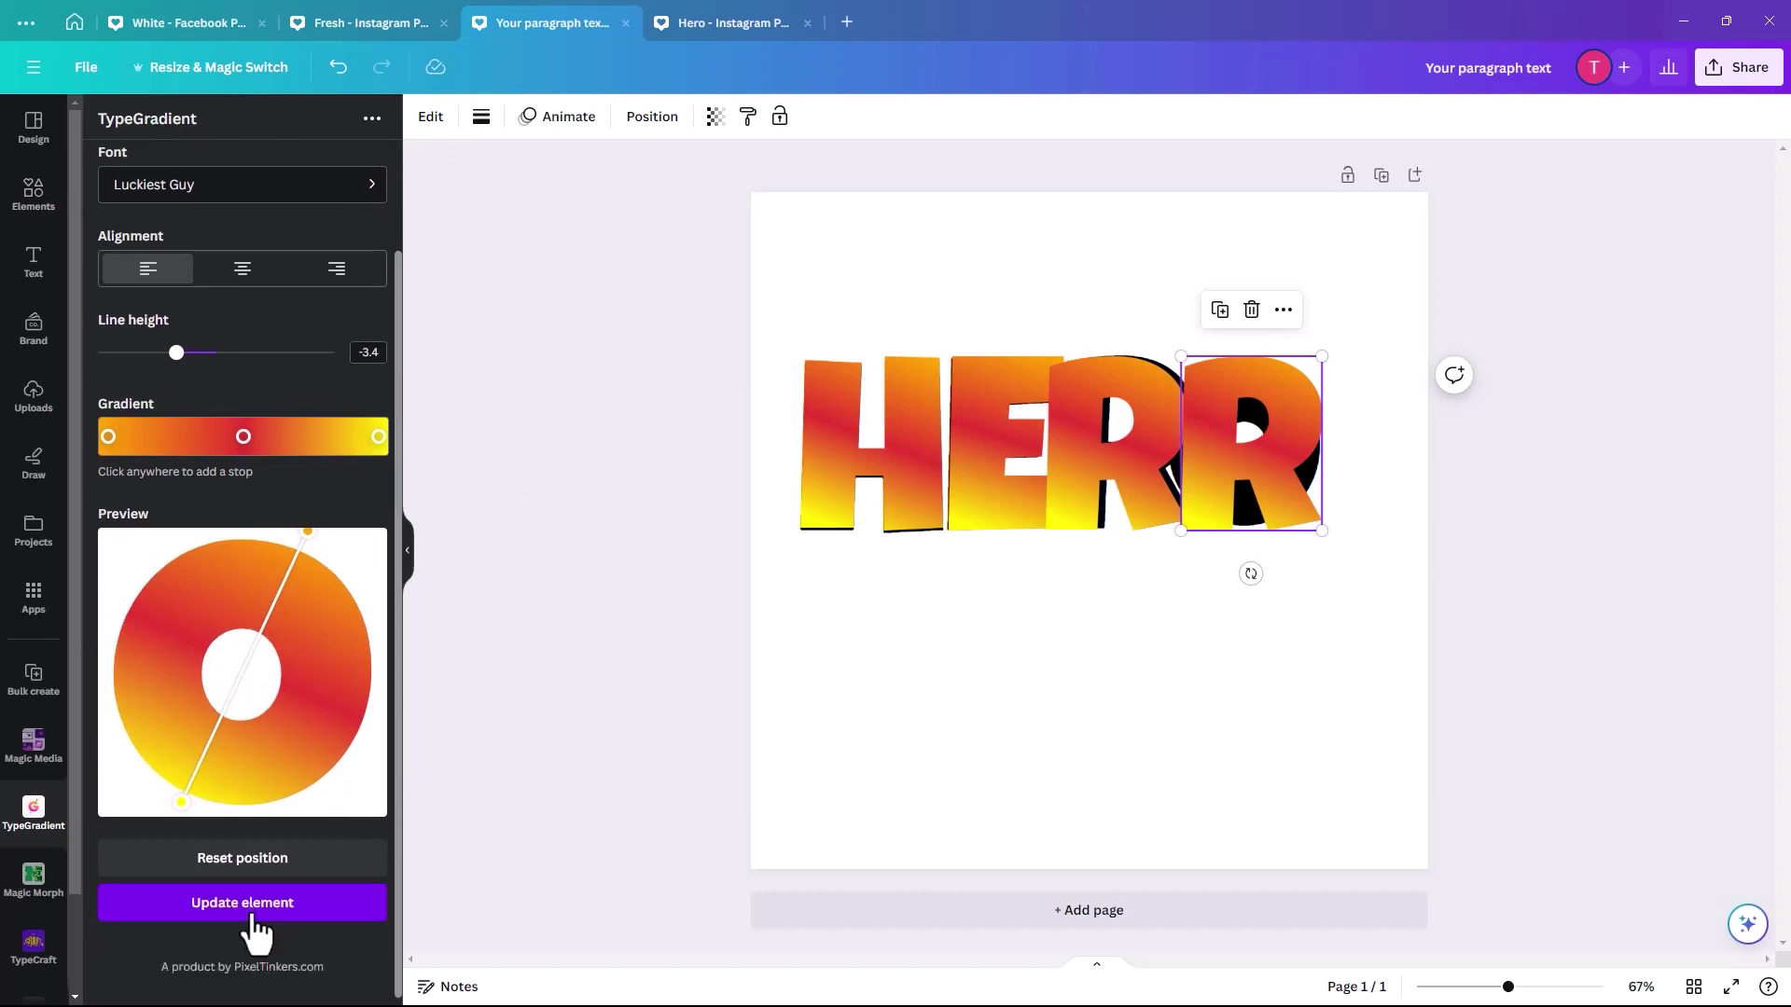
{"action": "left_click", "coordinate": [252, 909]}
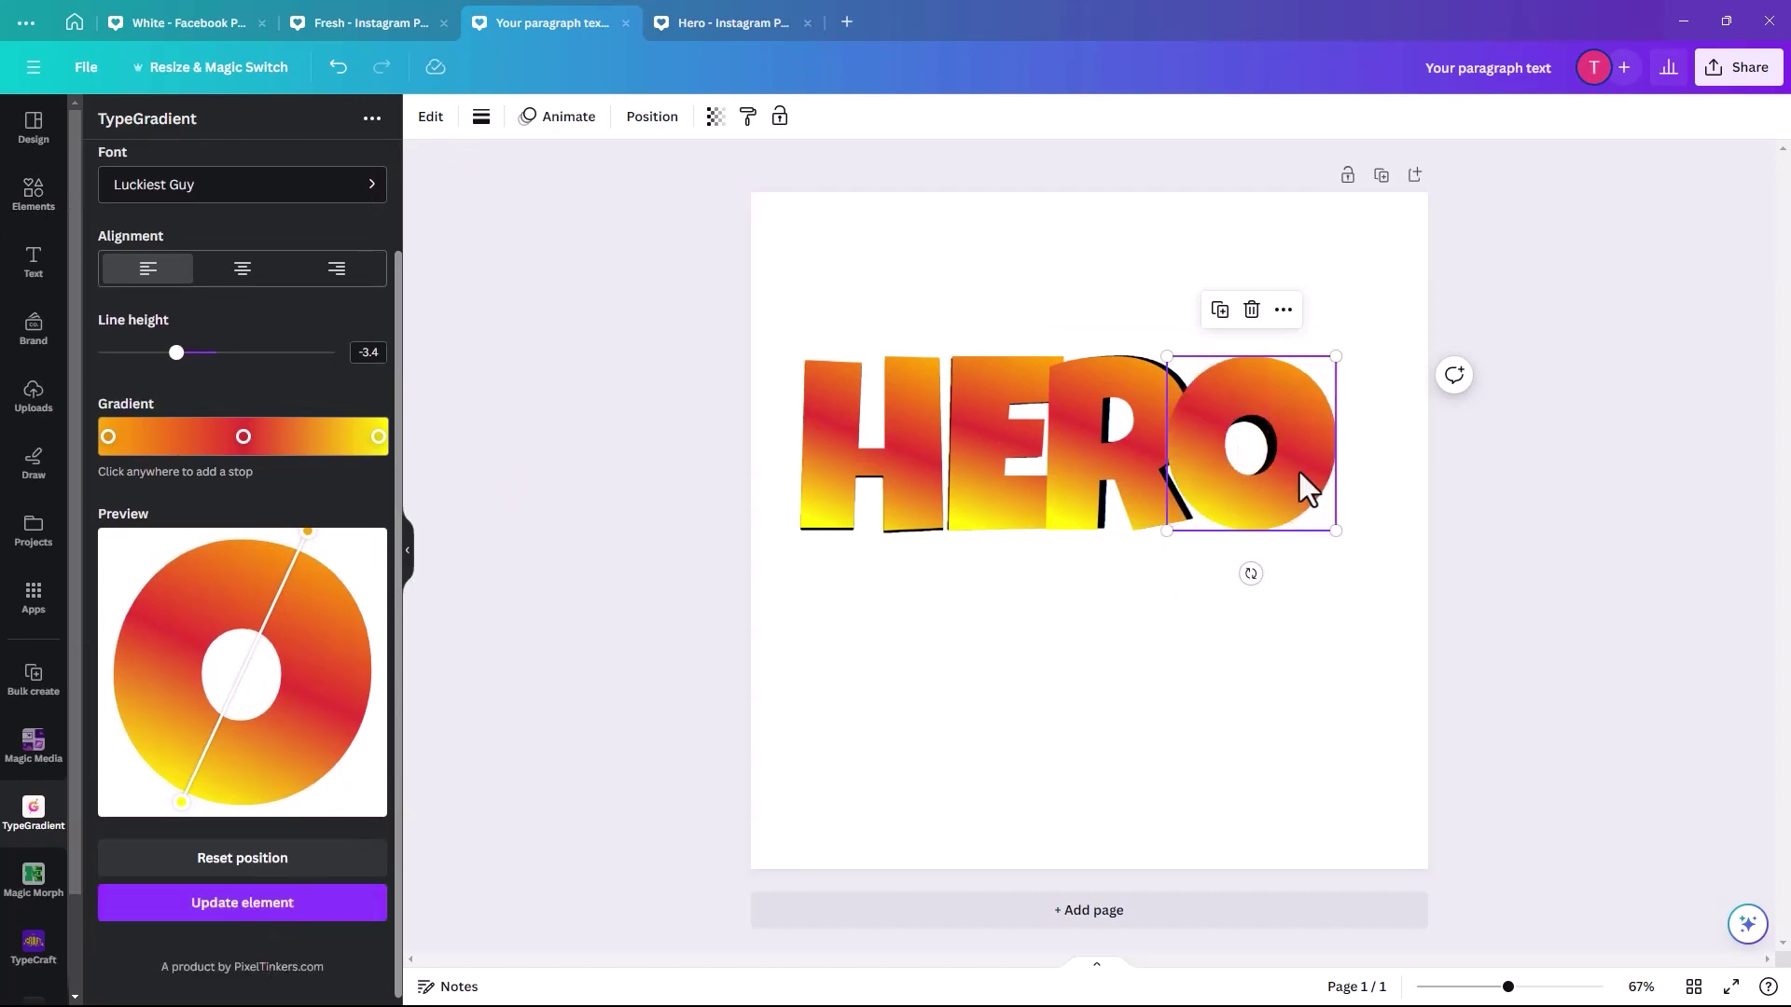
Resize and nudge the gradient O and R so they line up with the word.
{"action": "left_click_drag", "start_coordinate": [1241, 499], "coordinate": [1243, 493]}
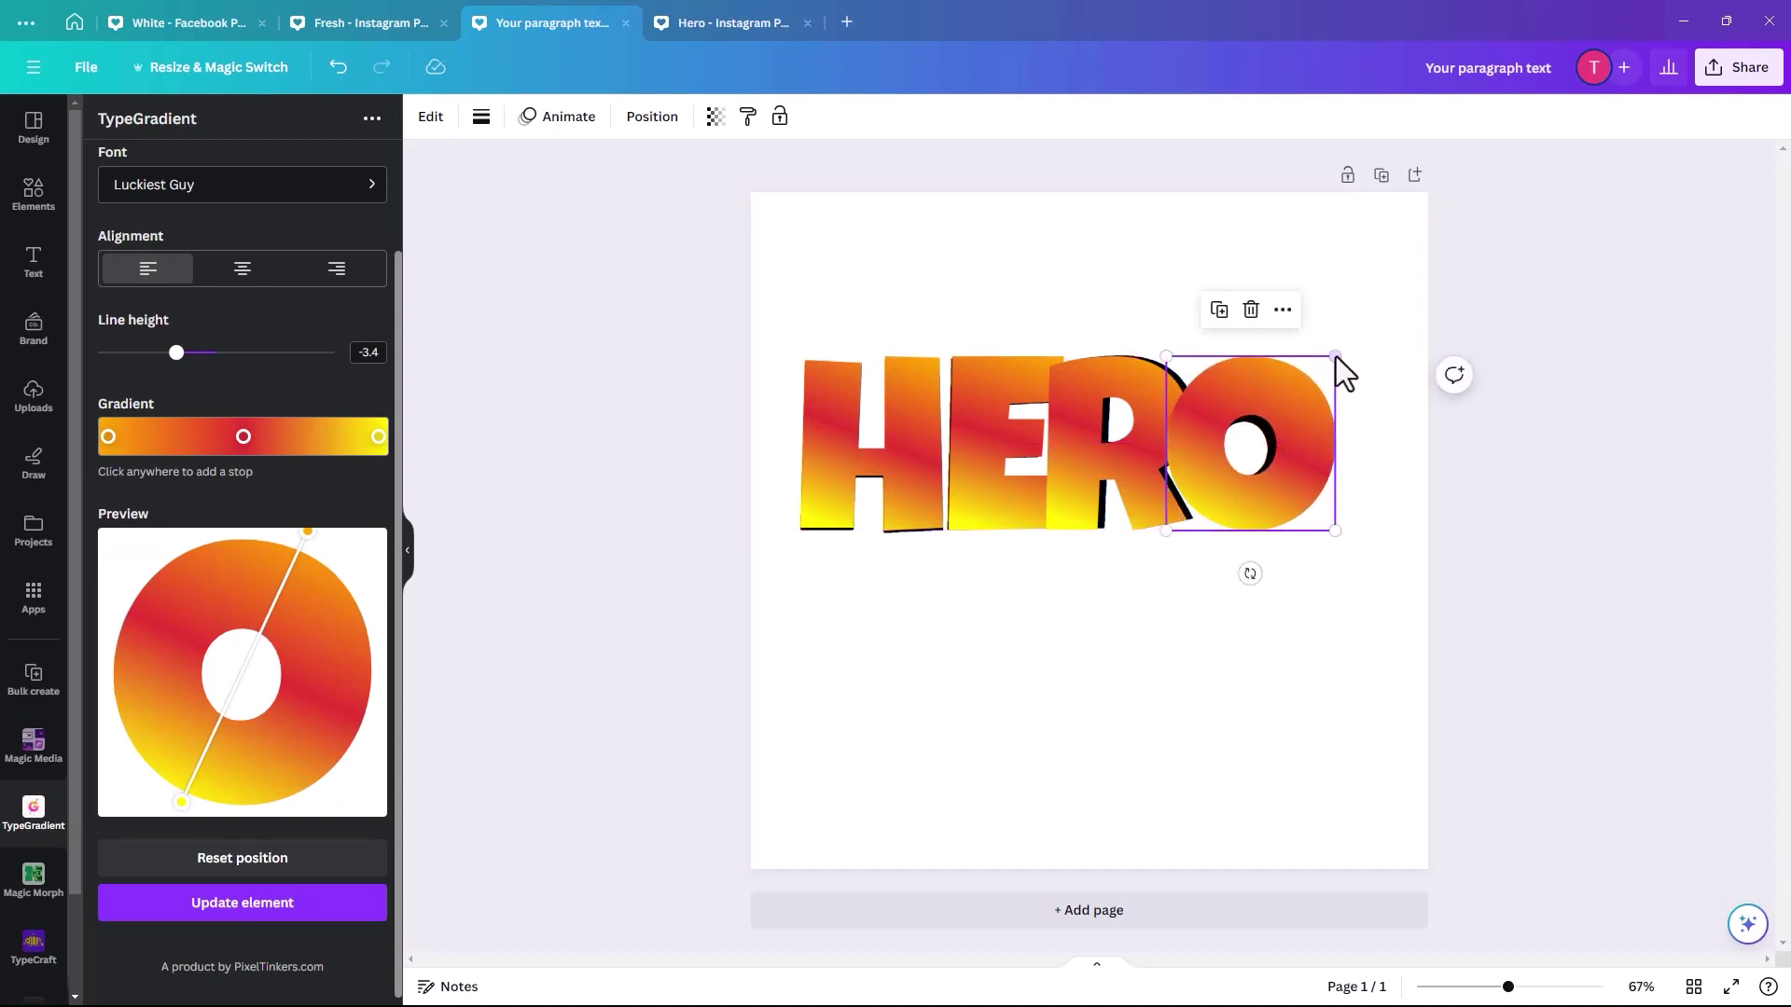
{"action": "left_click_drag", "start_coordinate": [1329, 362], "coordinate": [1322, 370]}
{"action": "left_click_drag", "start_coordinate": [1279, 512], "coordinate": [1279, 483]}
{"action": "left_click_drag", "start_coordinate": [1140, 520], "coordinate": [1148, 500]}
{"action": "left_click_drag", "start_coordinate": [1195, 353], "coordinate": [1195, 355]}
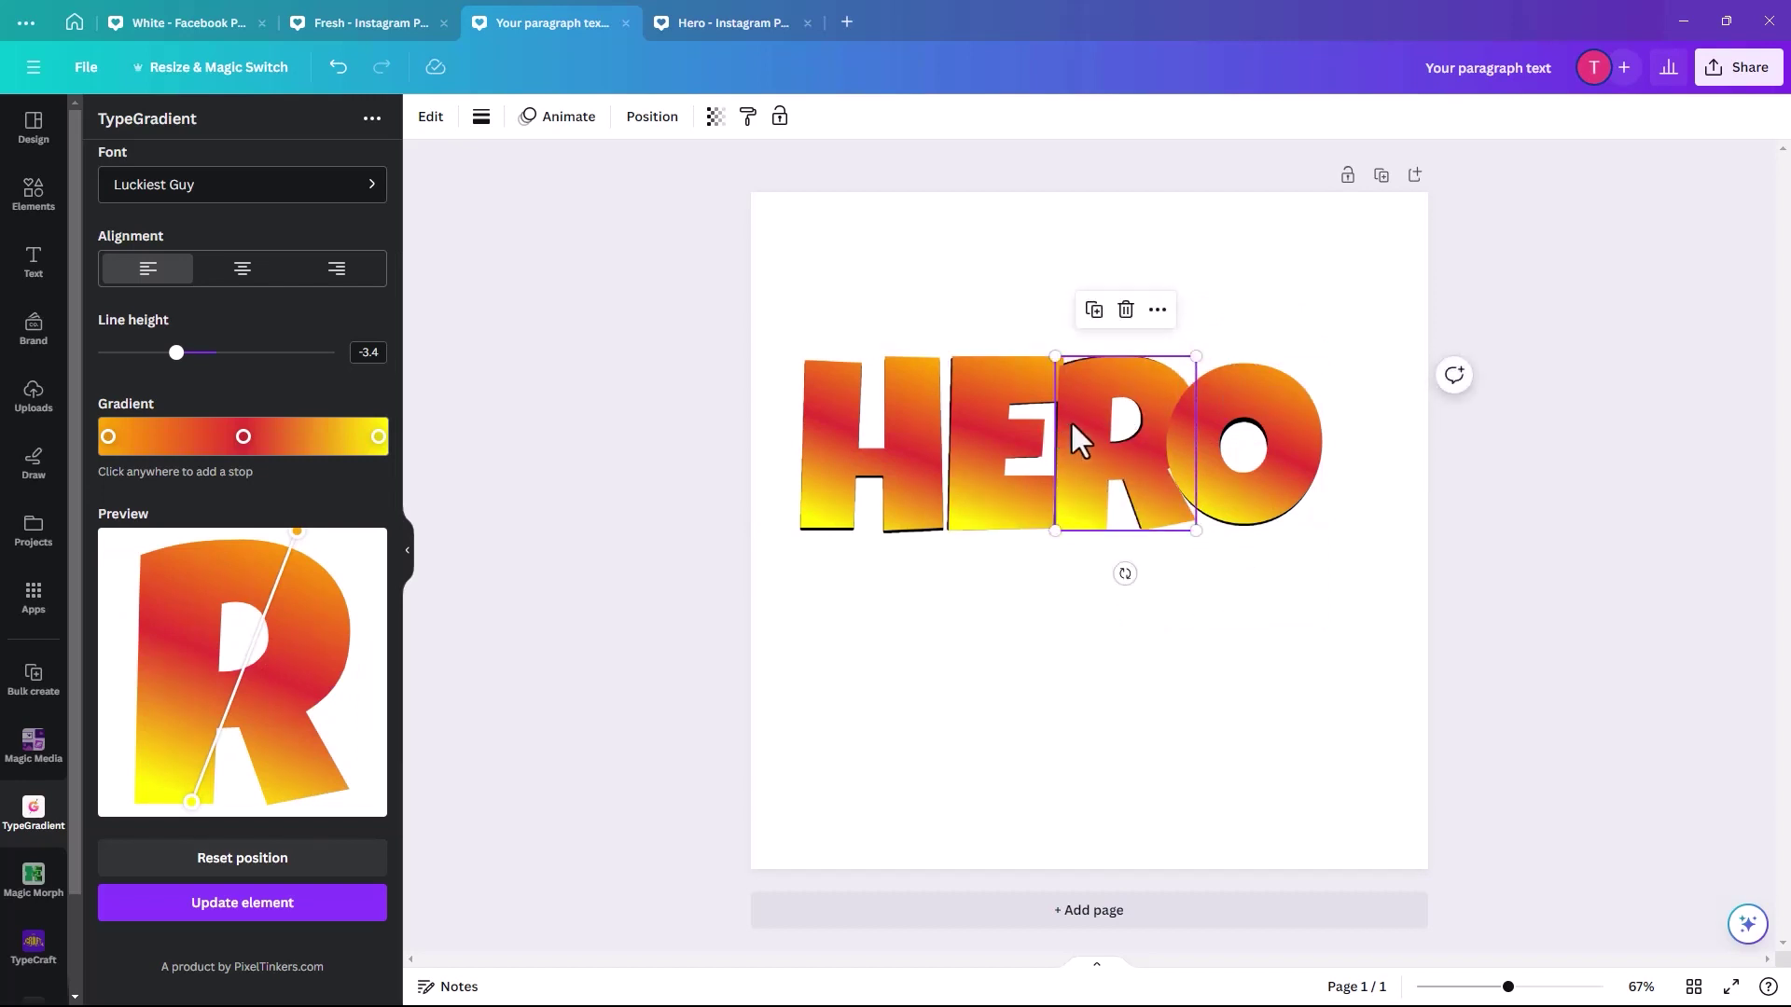
{"action": "left_click_drag", "start_coordinate": [1073, 424], "coordinate": [1060, 427]}
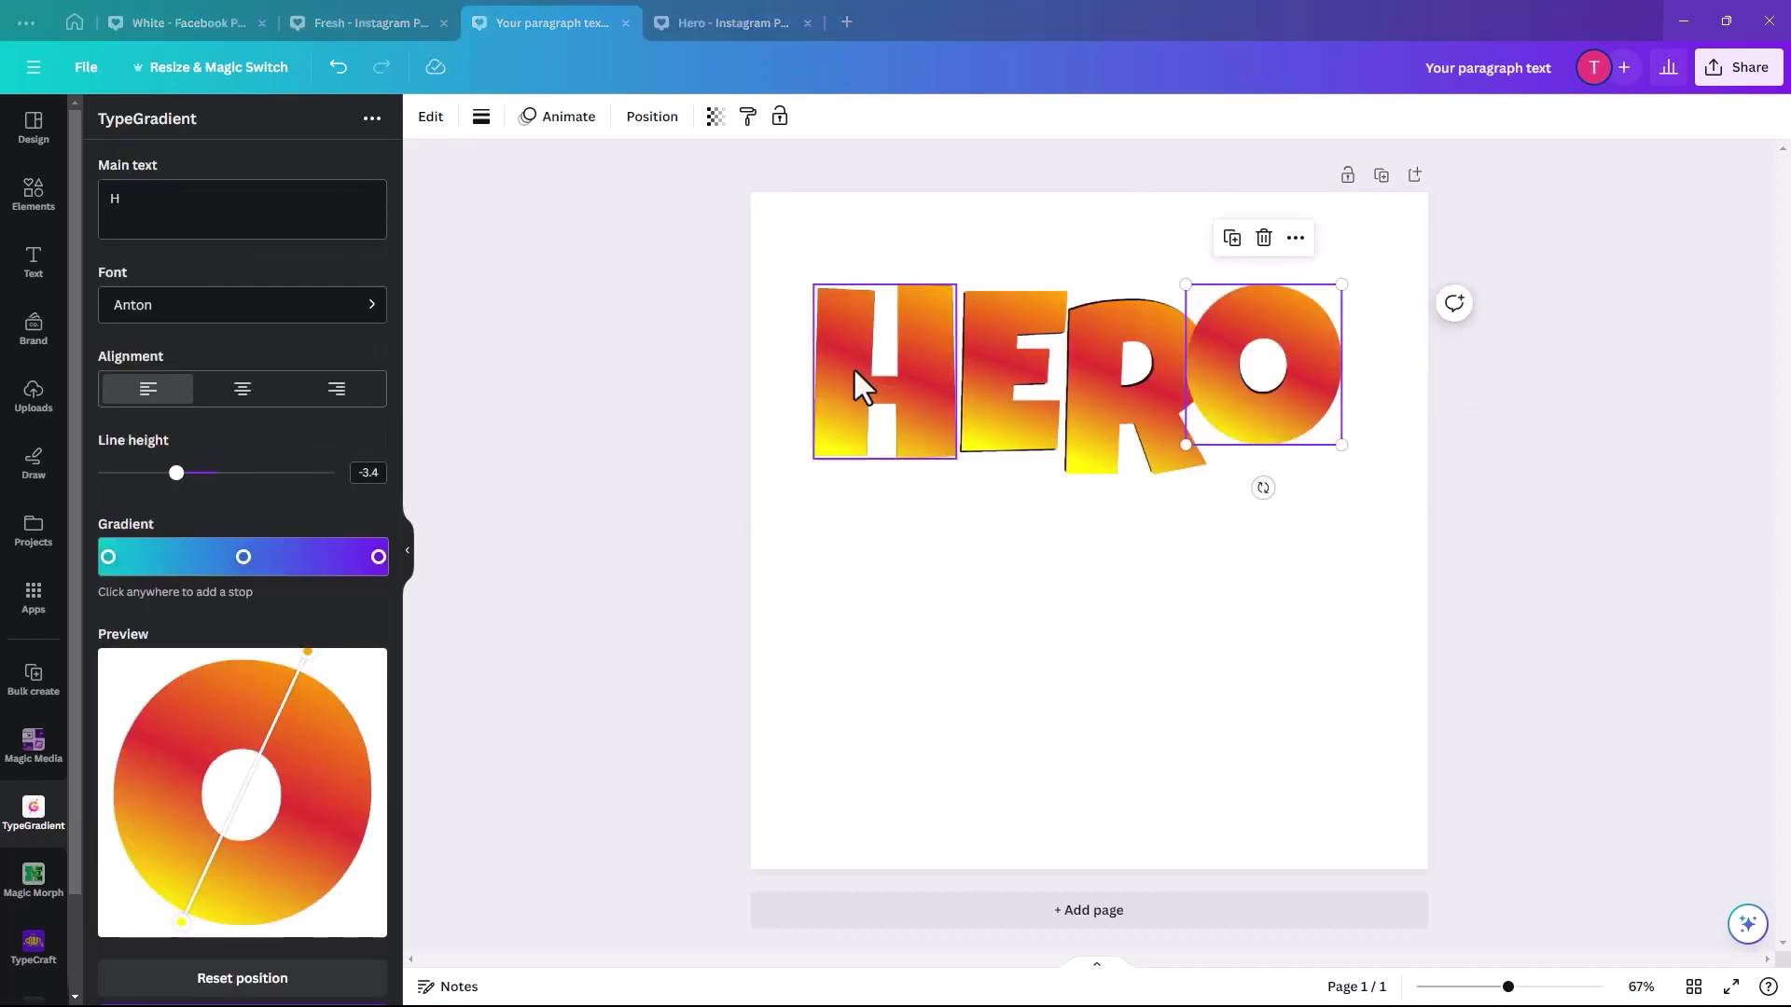
Select all four gradient letters and move the gradient HERO down the page.
{"action": "left_click", "coordinate": [854, 371]}
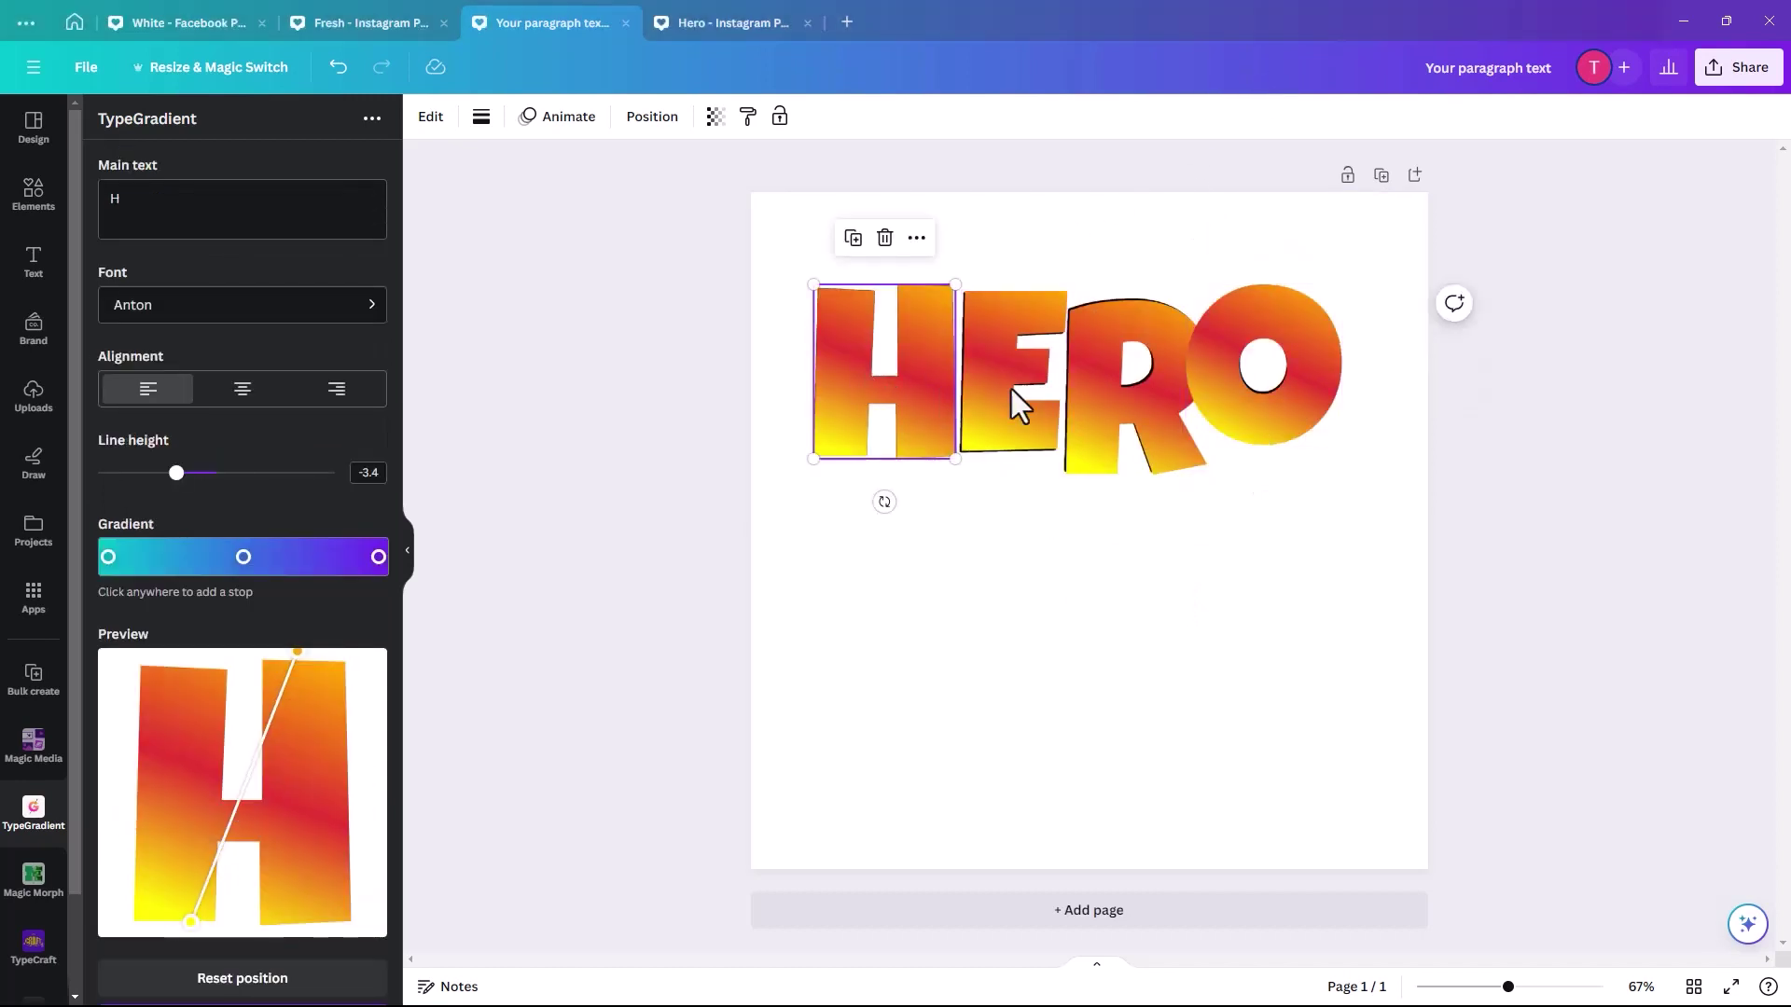
{"action": "left_click", "coordinate": [974, 395], "text": "shift"}
{"action": "left_click", "coordinate": [1112, 416], "text": "shift"}
{"action": "left_click", "coordinate": [1306, 401], "text": "shift"}
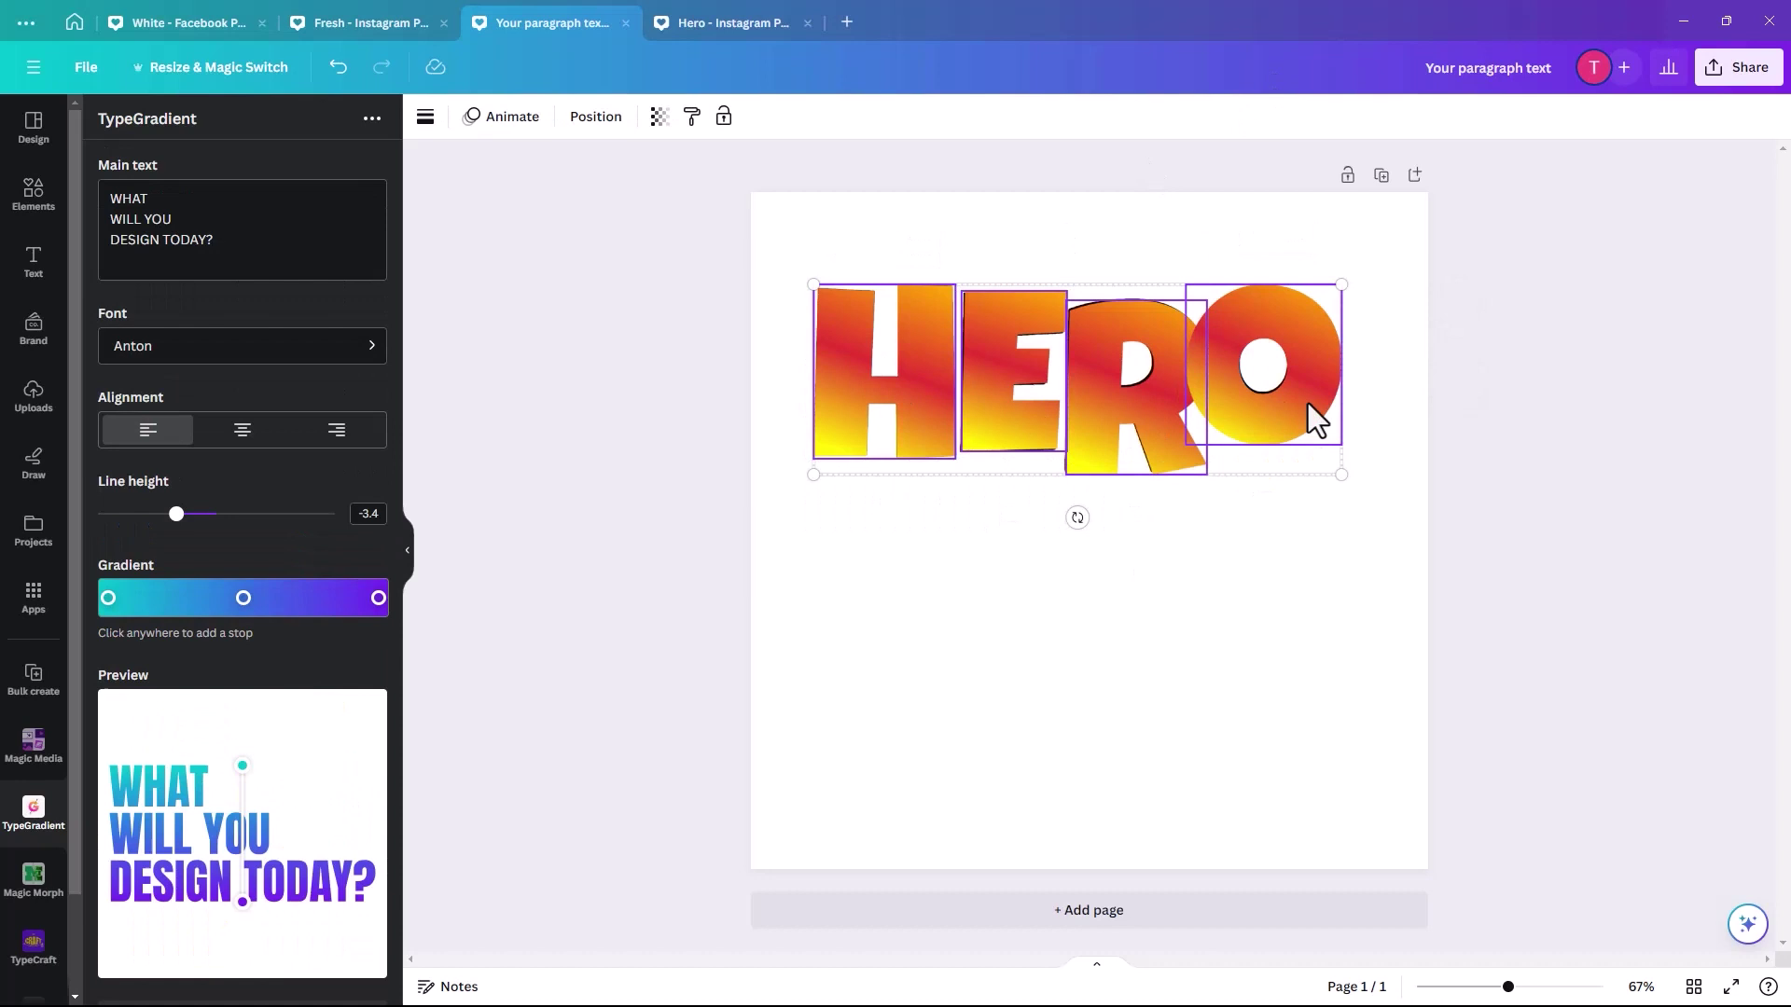
{"action": "left_click_drag", "start_coordinate": [1308, 301], "coordinate": [1312, 680]}
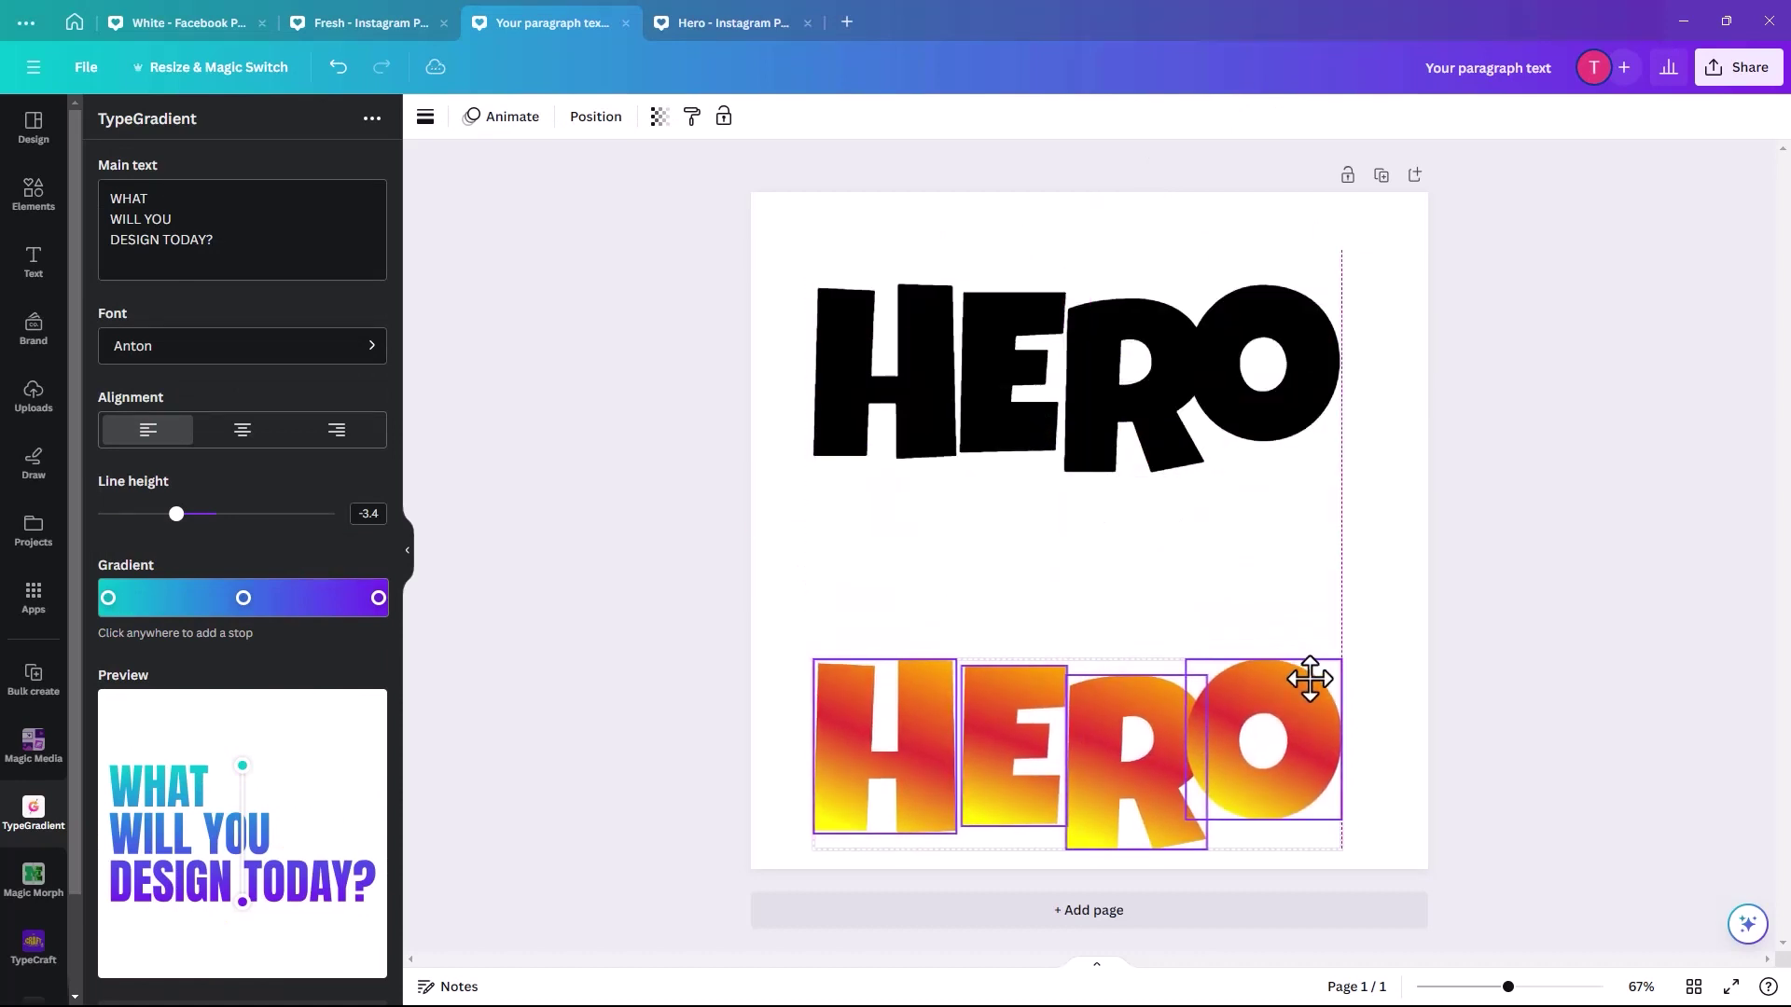
{"action": "left_click", "coordinate": [1116, 528]}
{"action": "left_click", "coordinate": [1364, 531]}
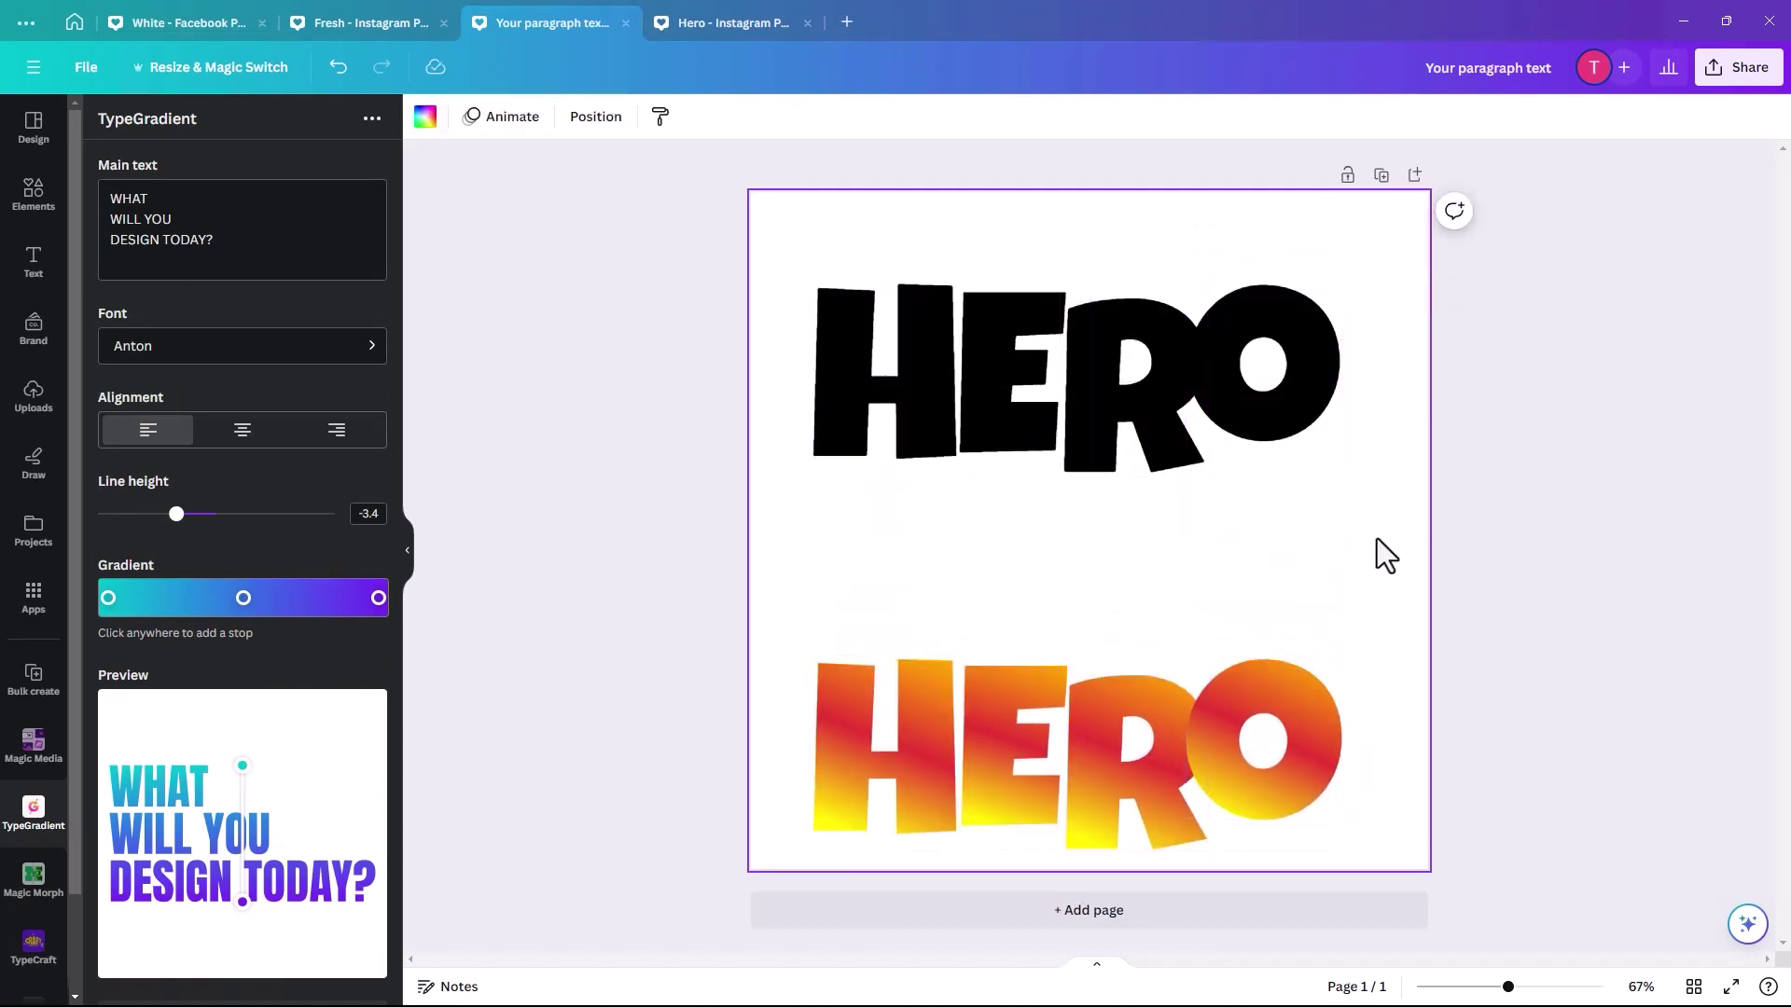
Shrink and raise the black E, tuck the R left, and enlarge the black O.
{"action": "left_click", "coordinate": [985, 444]}
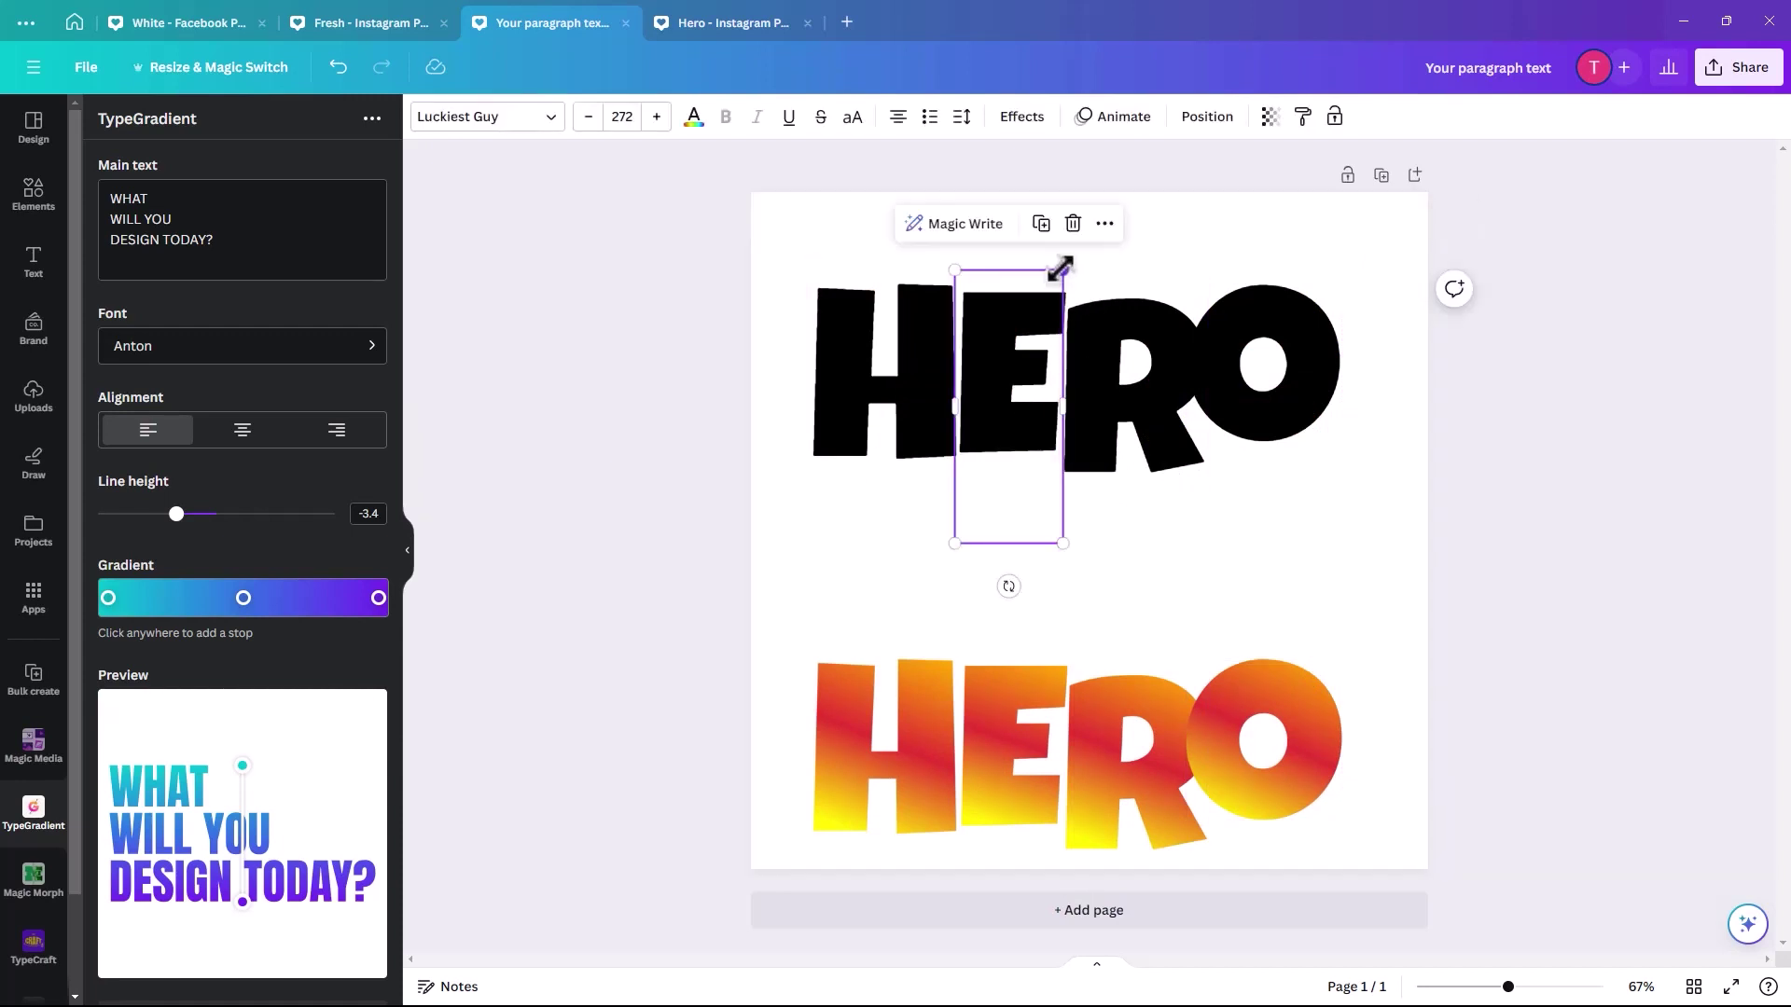
{"action": "left_click_drag", "start_coordinate": [1061, 269], "coordinate": [1057, 282]}
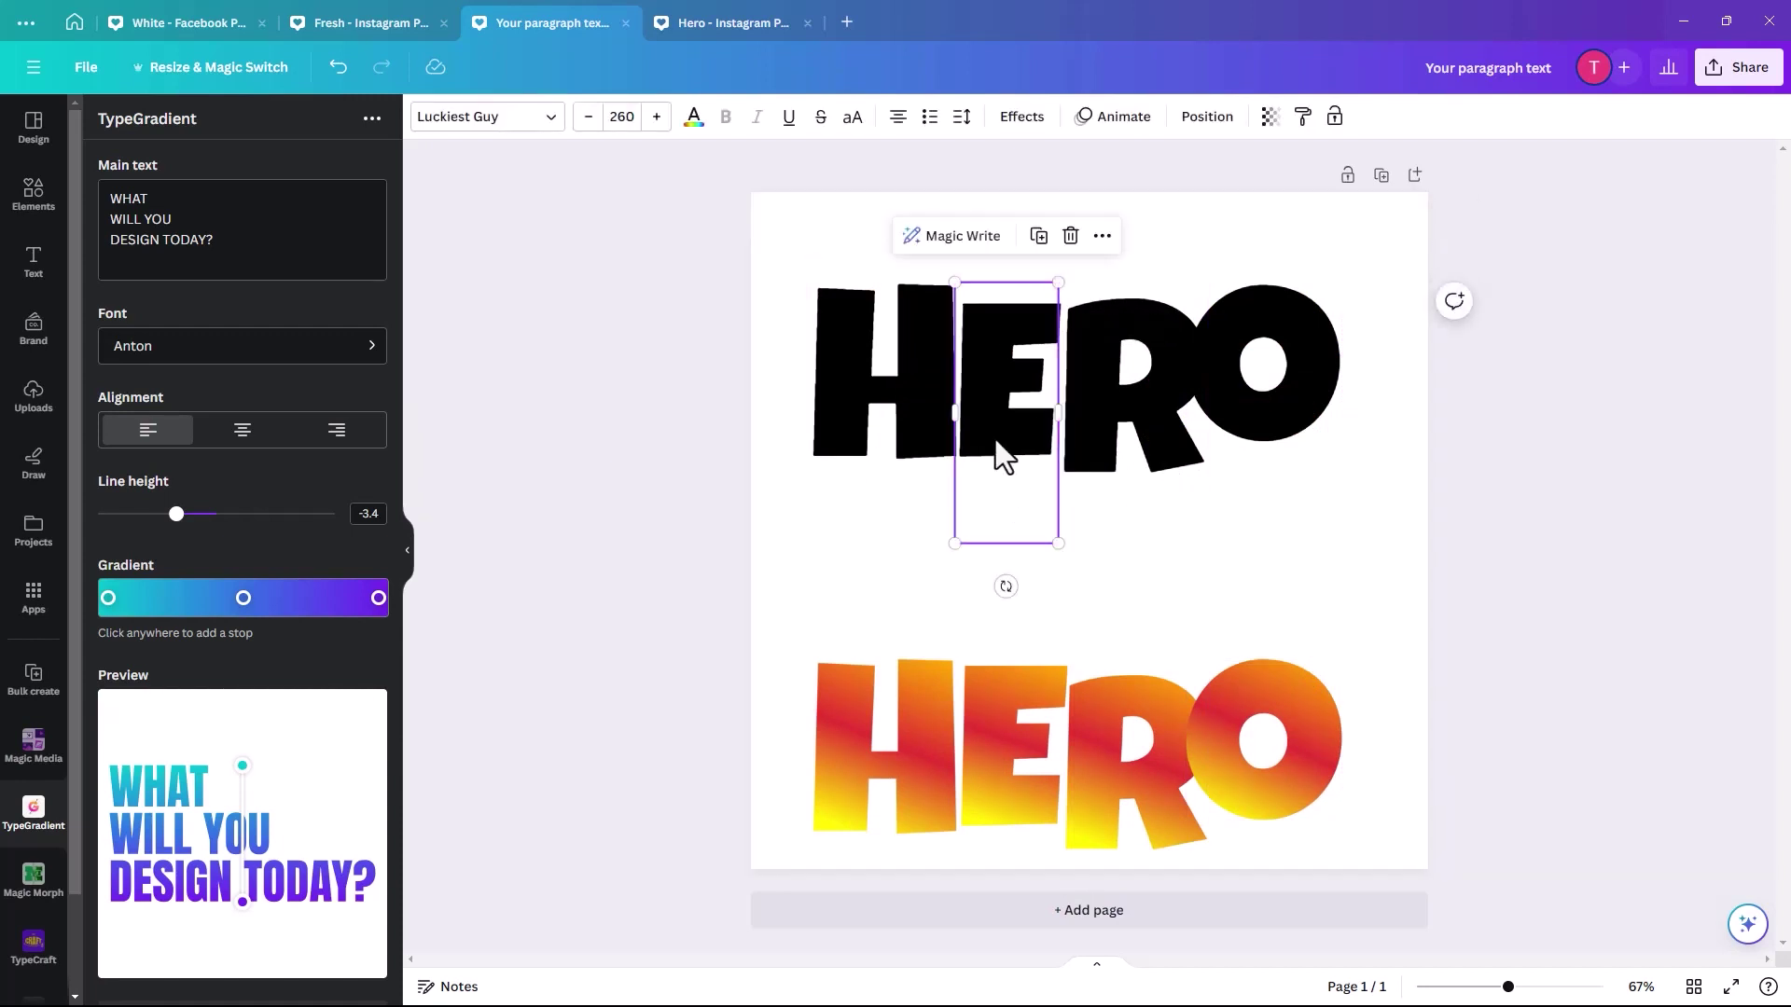
{"action": "left_click_drag", "start_coordinate": [1002, 457], "coordinate": [992, 429]}
{"action": "left_click_drag", "start_coordinate": [1083, 462], "coordinate": [1071, 464]}
{"action": "left_click_drag", "start_coordinate": [1244, 419], "coordinate": [1228, 425]}
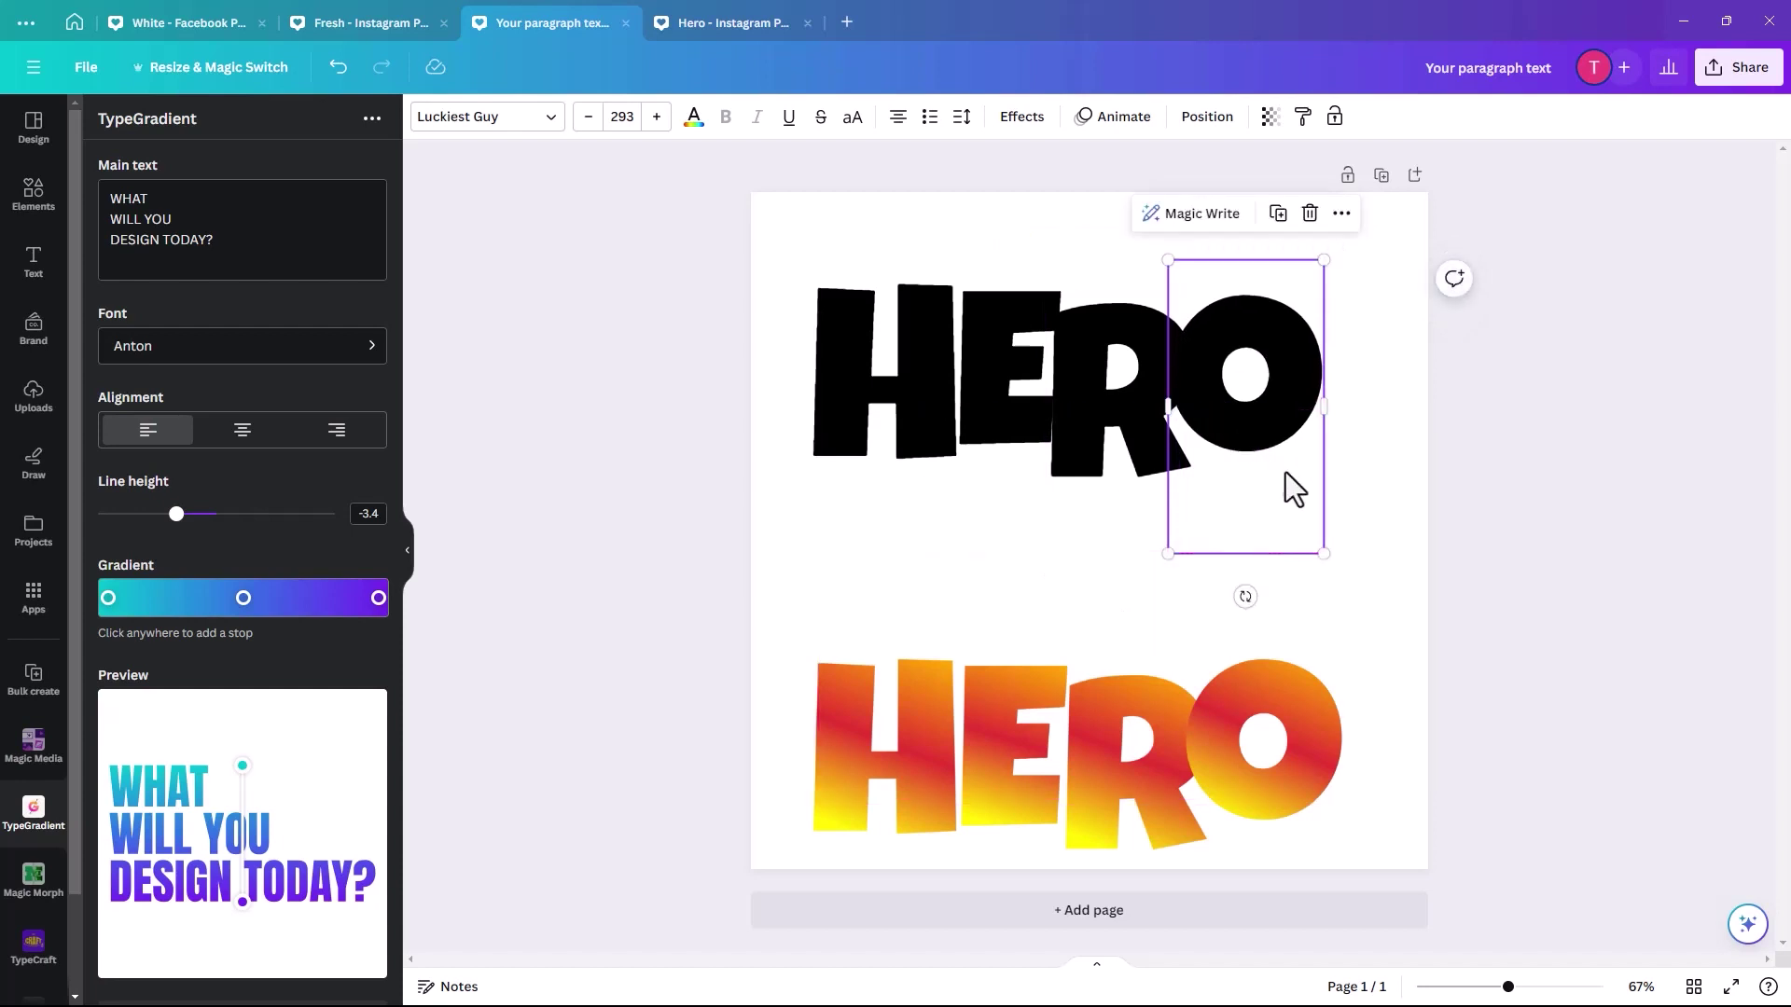
{"action": "left_click_drag", "start_coordinate": [1325, 554], "coordinate": [1351, 585]}
{"action": "left_click_drag", "start_coordinate": [1238, 446], "coordinate": [1231, 432]}
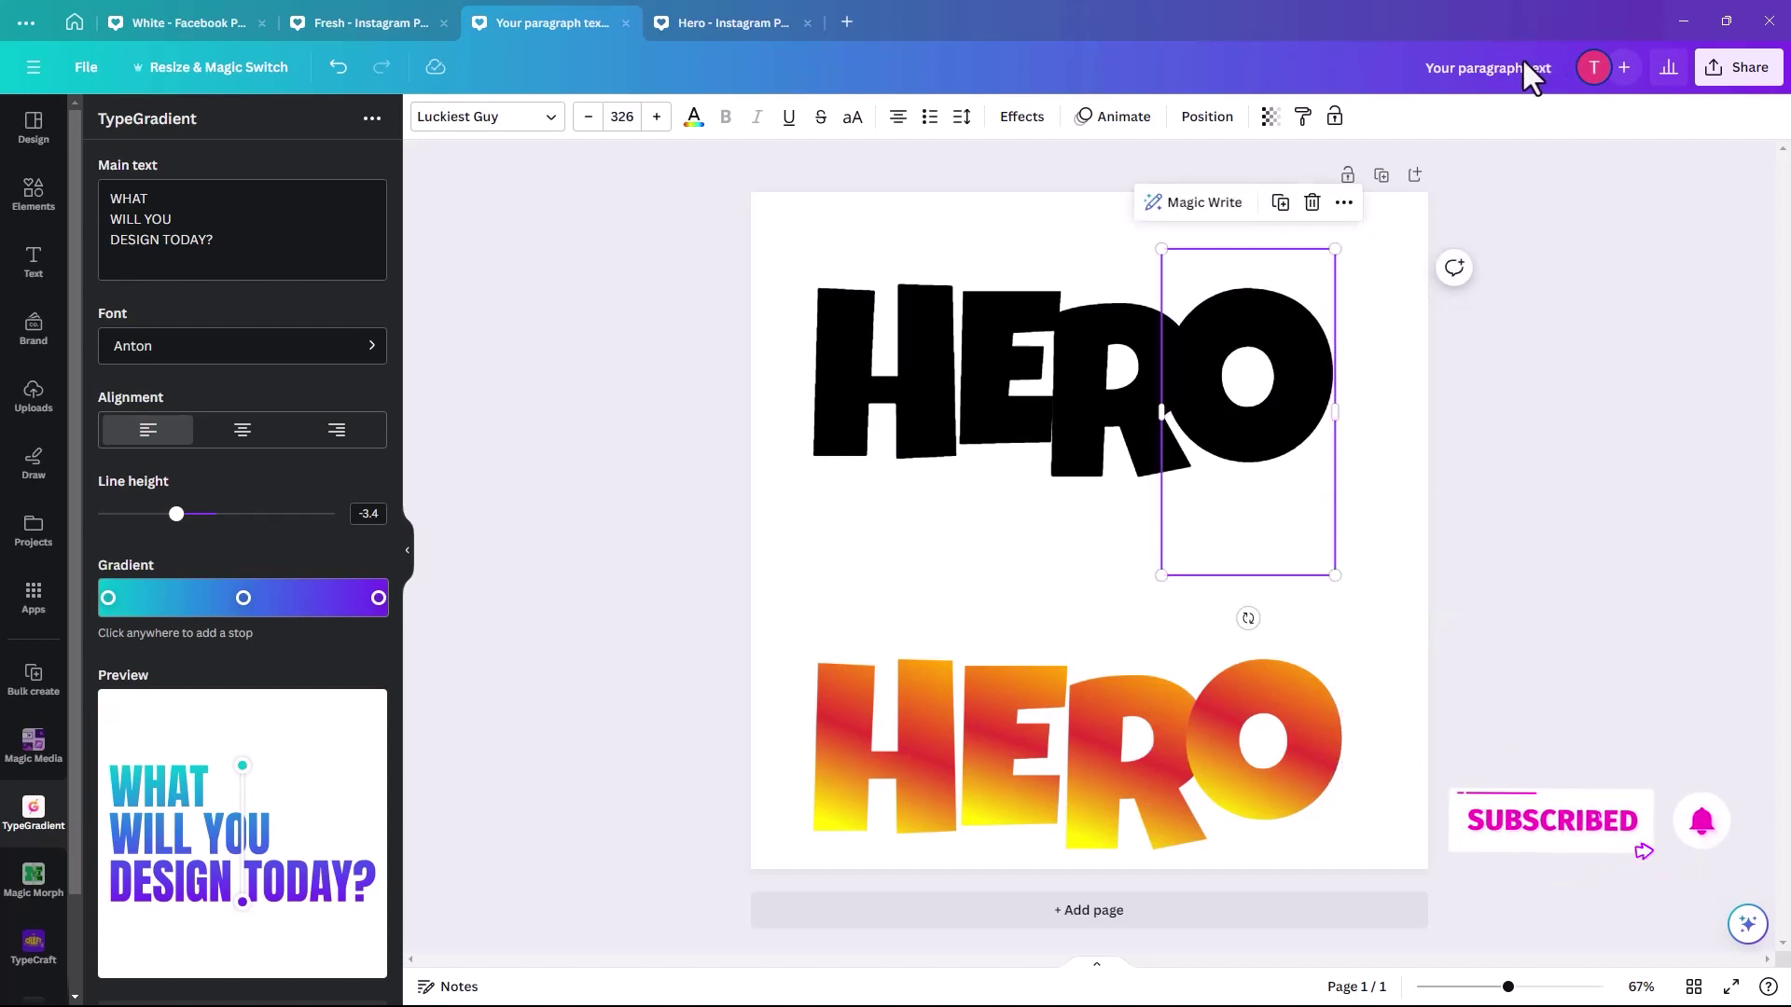
Tilt the black H by -3°, nudge it, and select all four black letters.
{"action": "left_click", "coordinate": [886, 391]}
{"action": "left_click_drag", "start_coordinate": [879, 596], "coordinate": [892, 593]}
{"action": "left_click_drag", "start_coordinate": [940, 427], "coordinate": [942, 440]}
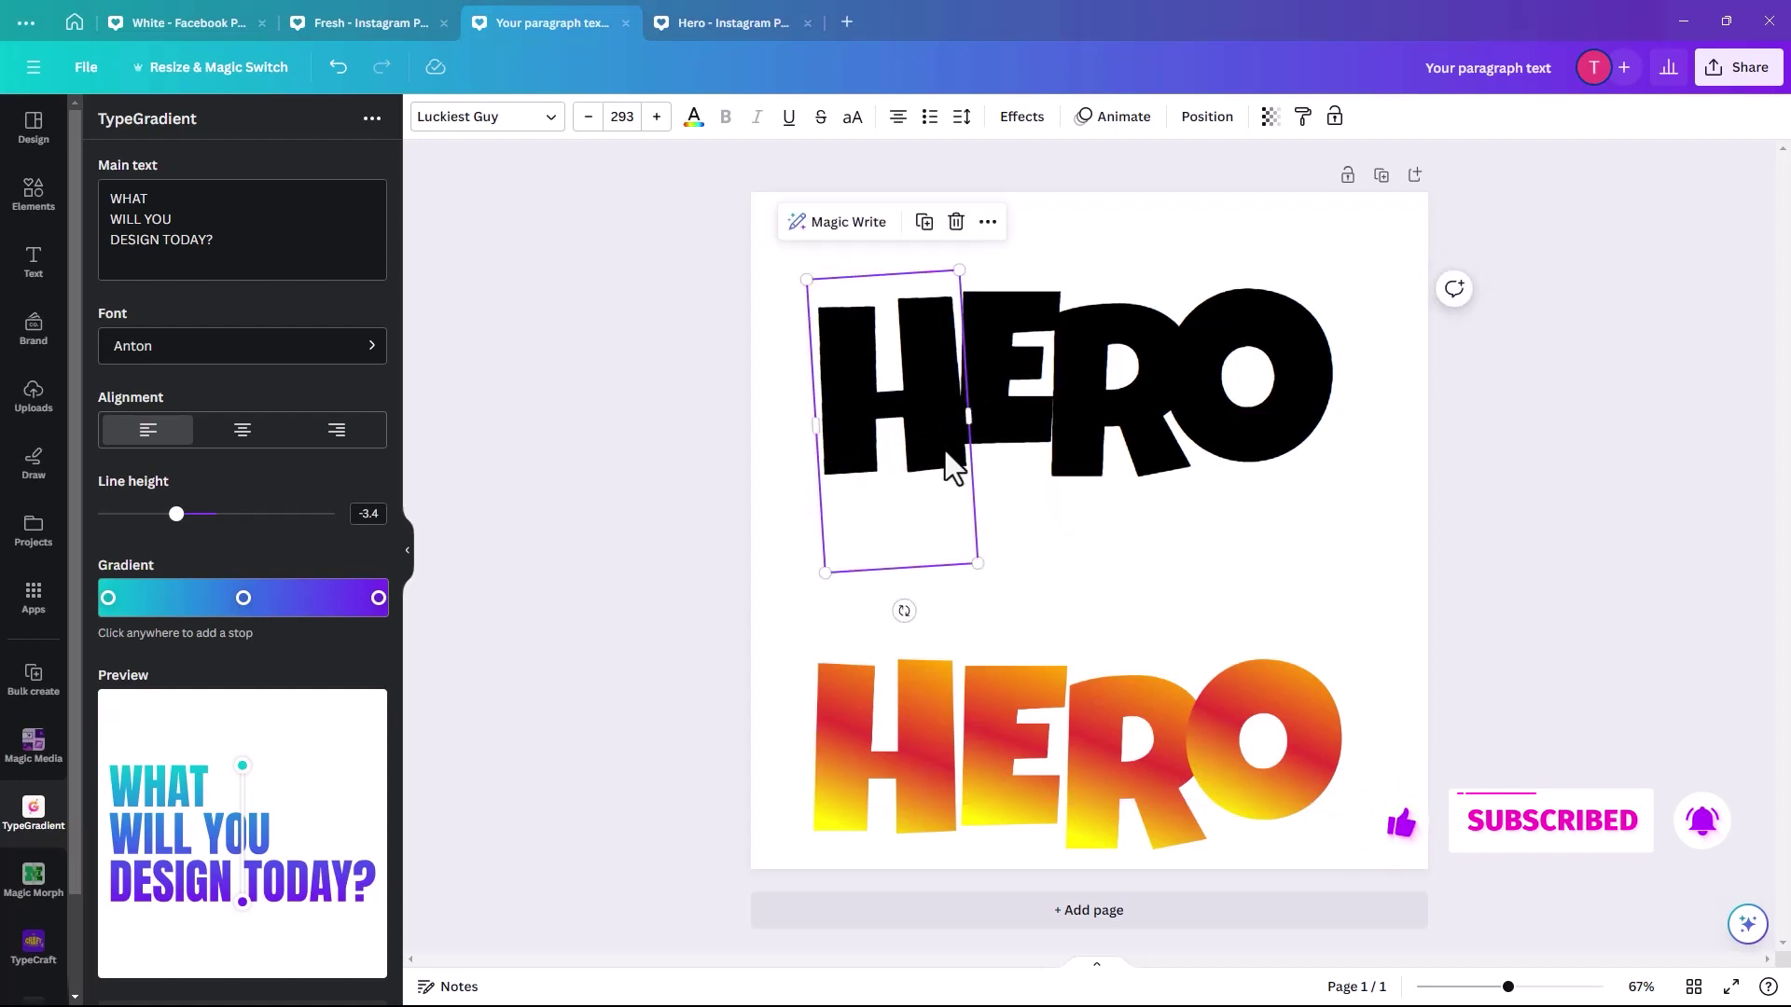
{"action": "left_click_drag", "start_coordinate": [1362, 589], "coordinate": [792, 261]}
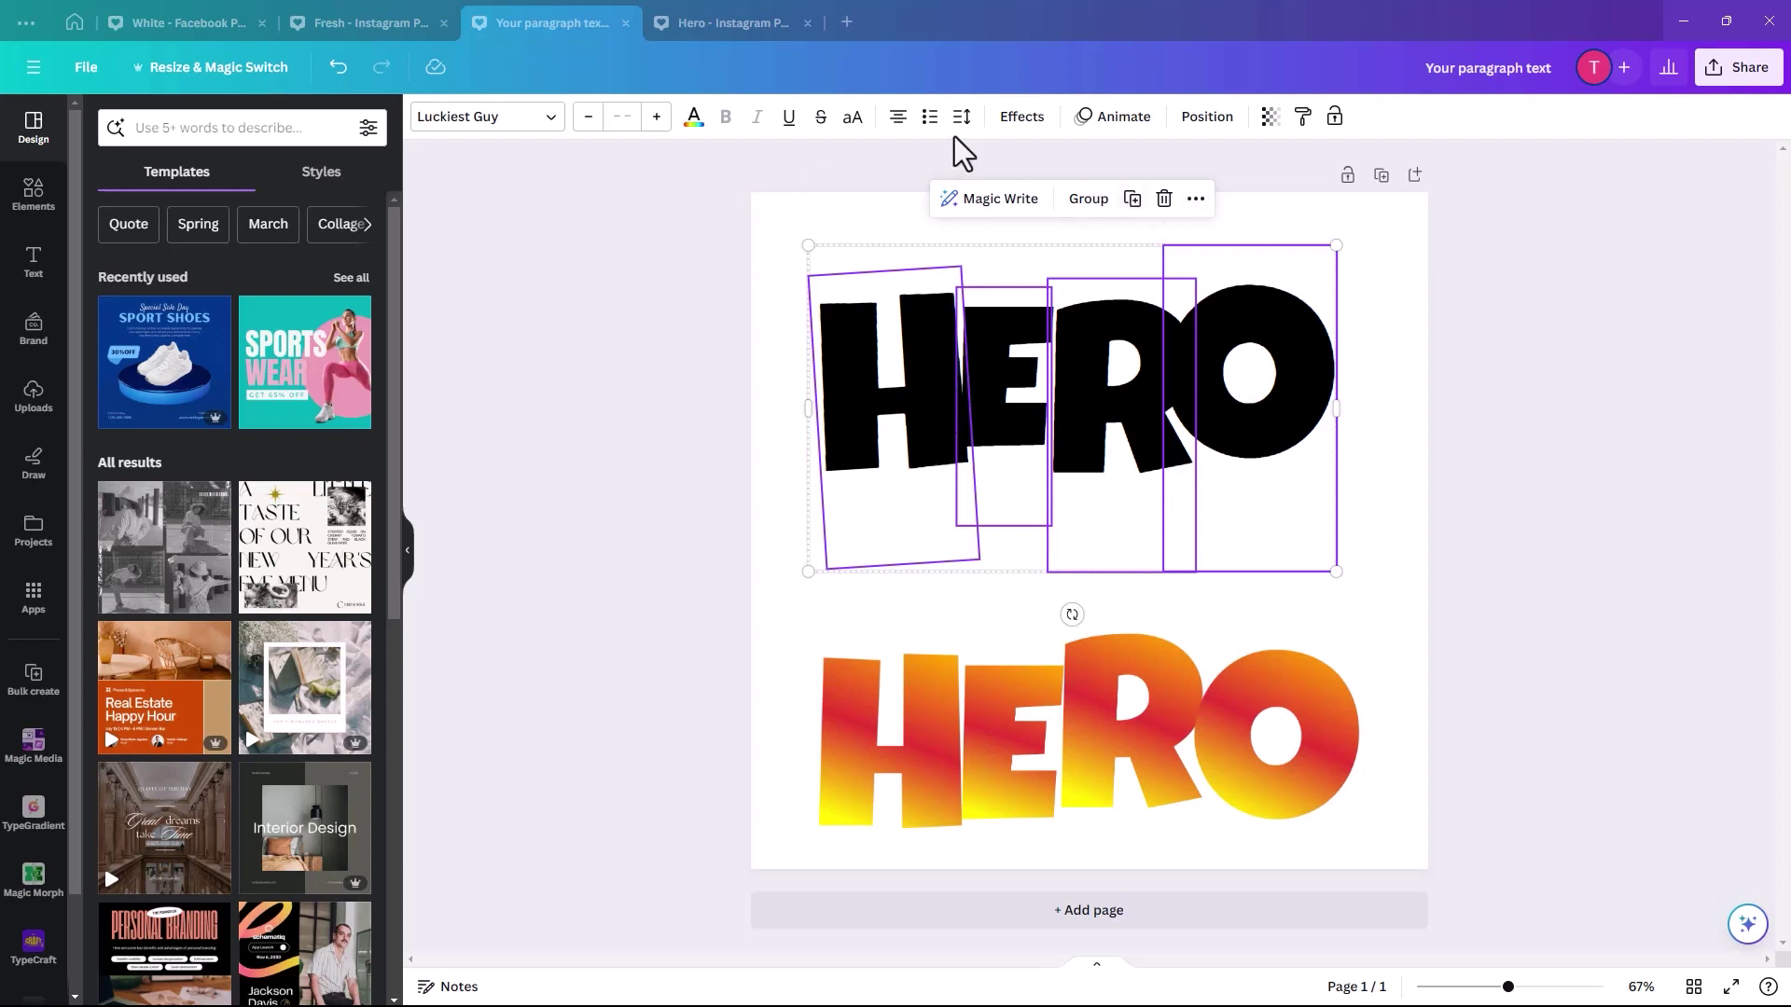
Colour the upper HERO orange and give it a black outline of thickness 26.
{"action": "left_click", "coordinate": [694, 116]}
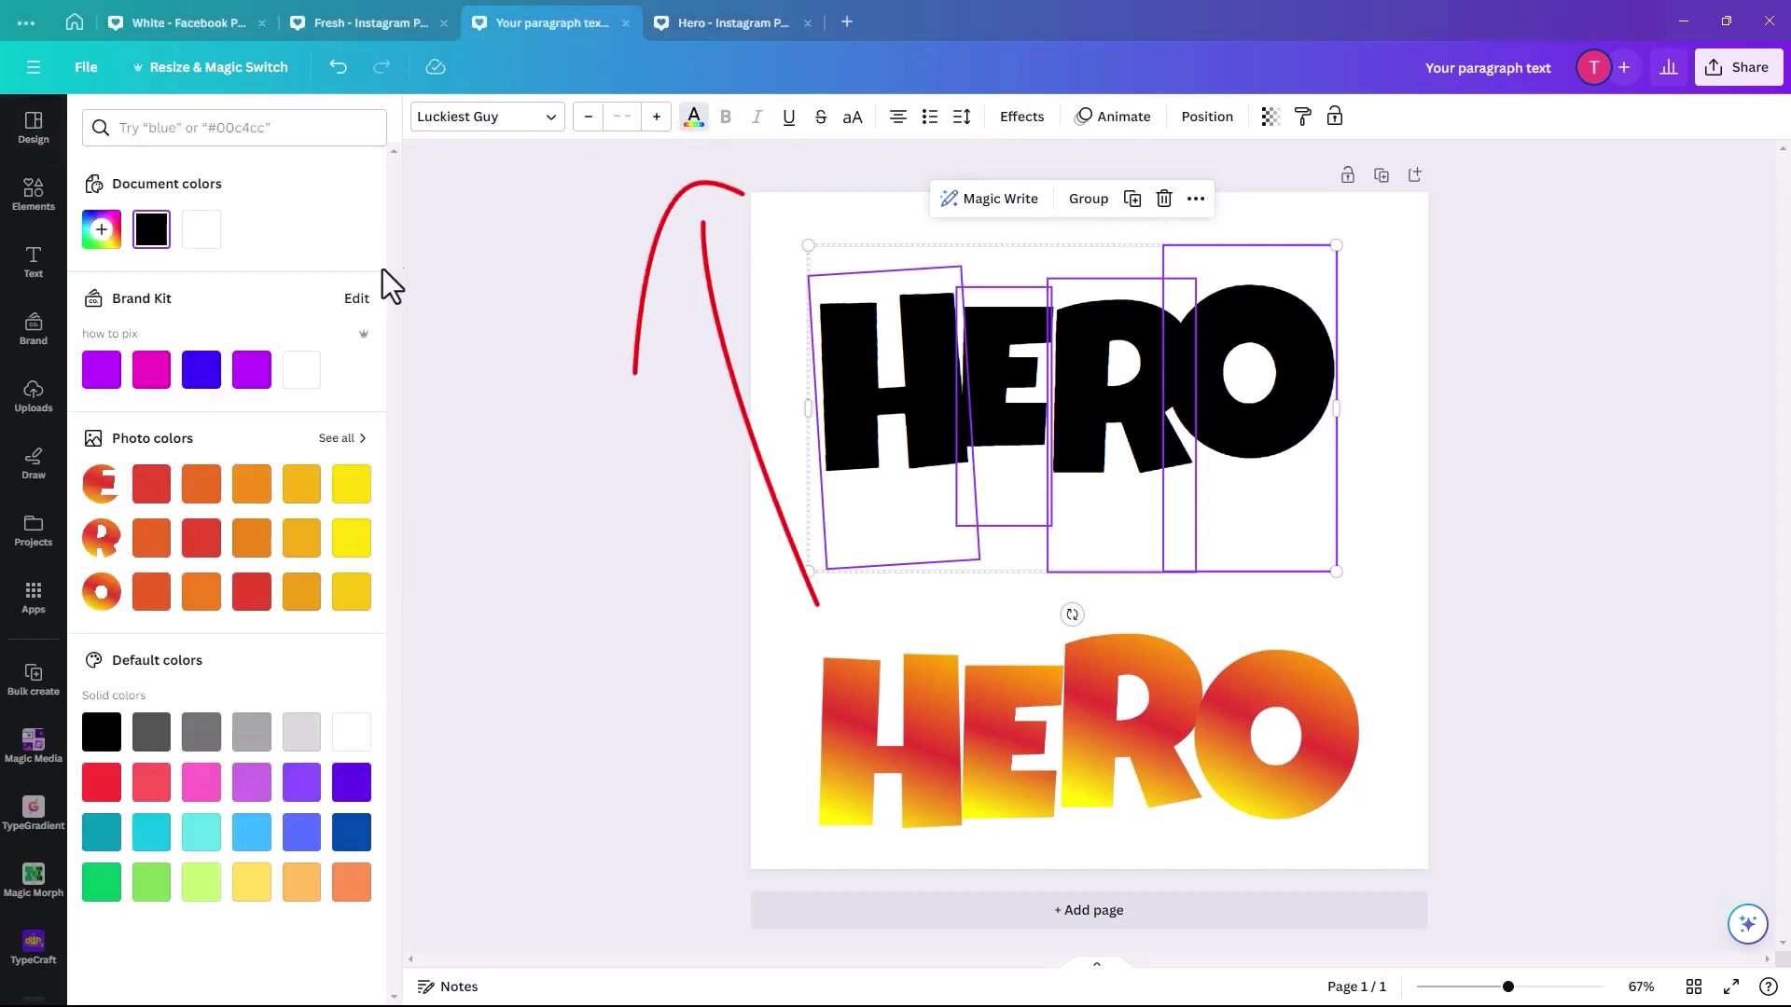
{"action": "left_click", "coordinate": [151, 537]}
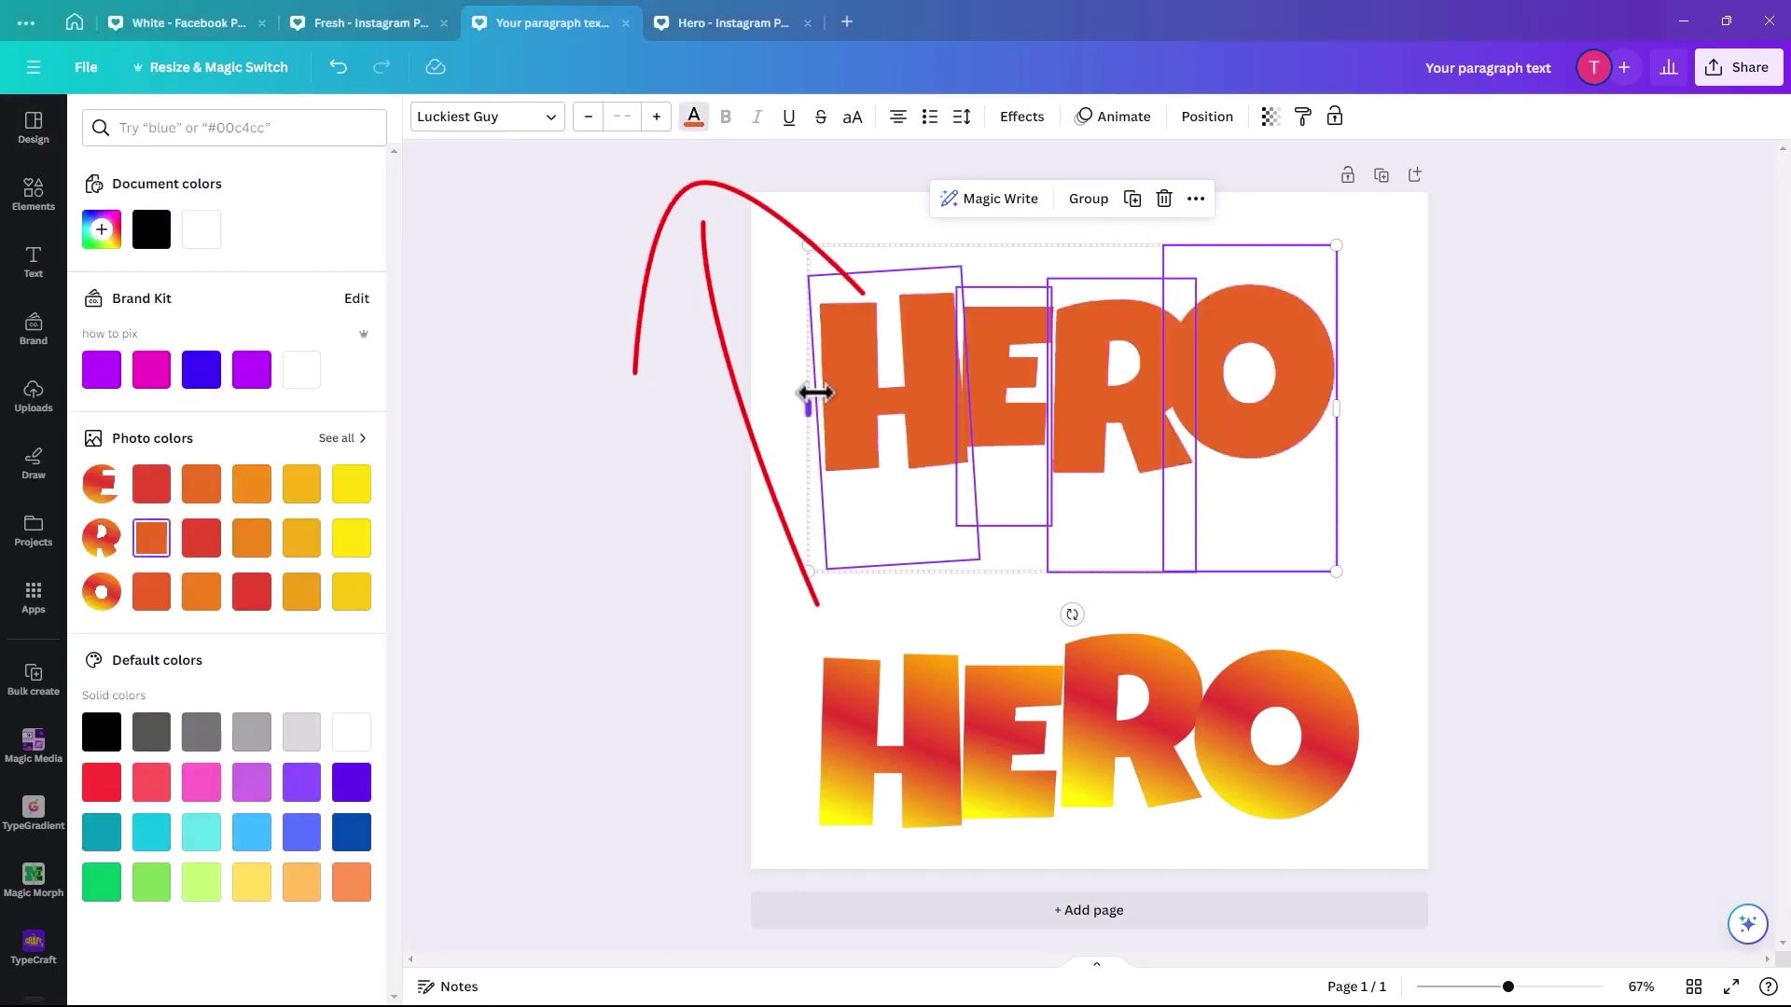
{"action": "left_click", "coordinate": [1019, 119]}
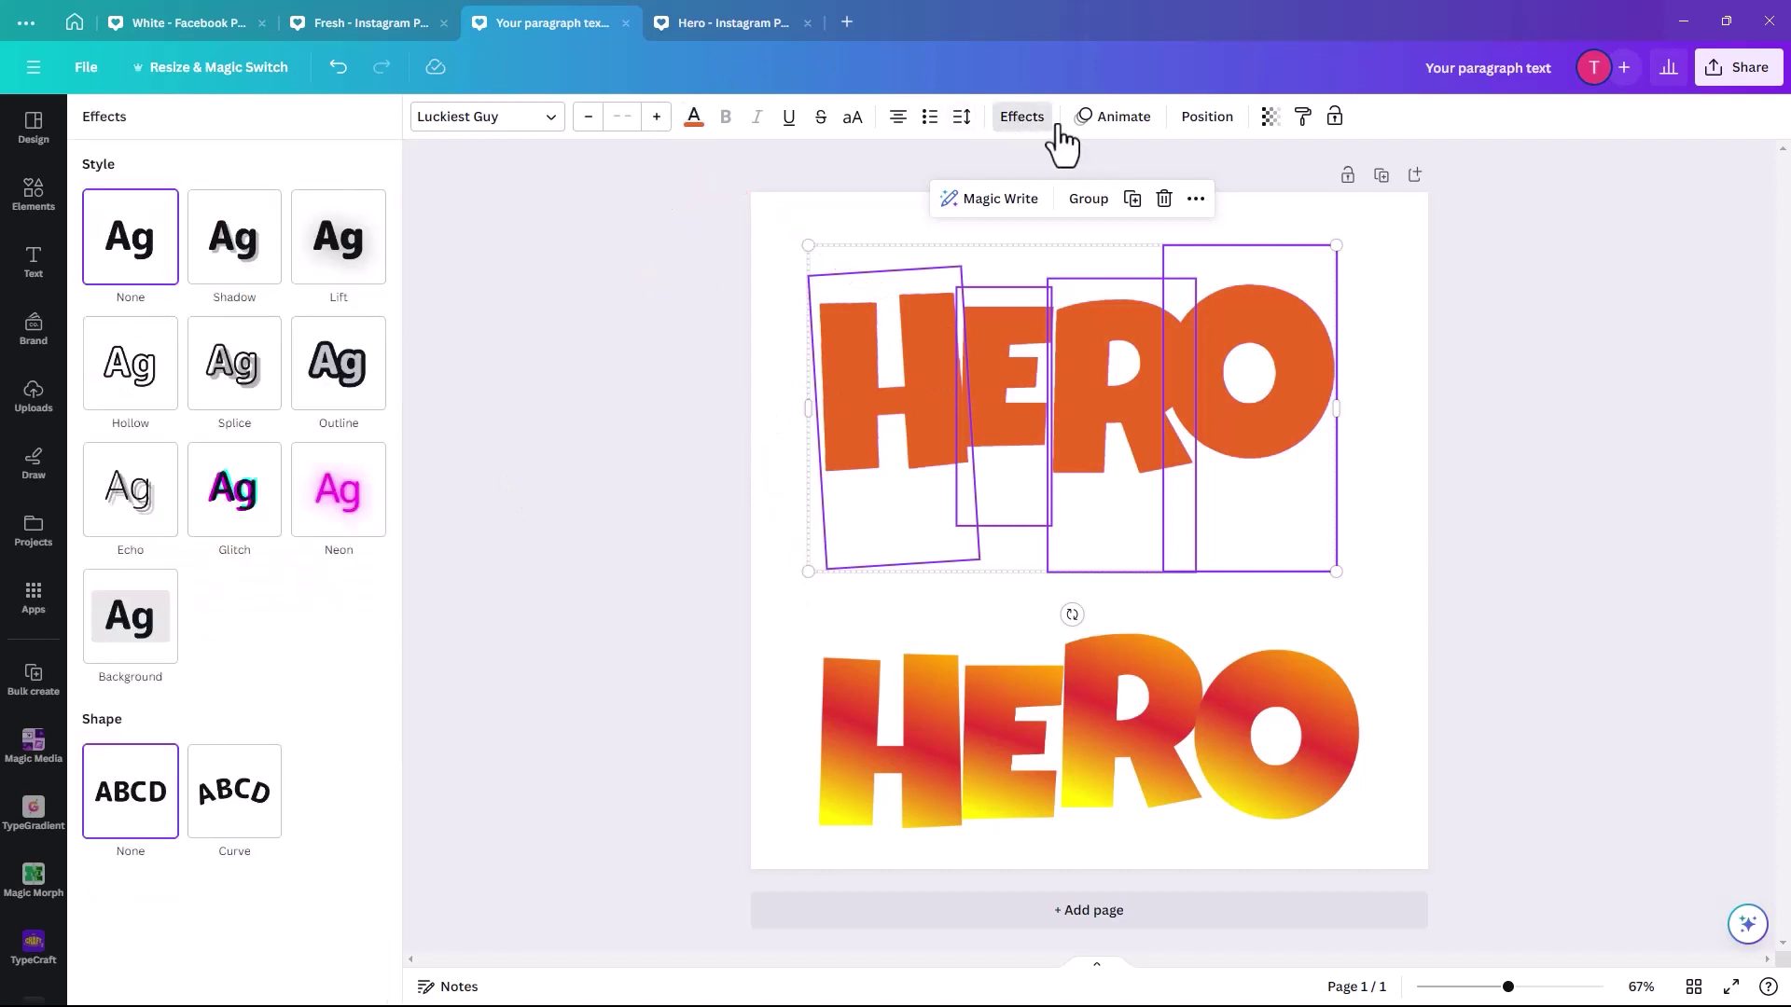
{"action": "left_click", "coordinate": [344, 384]}
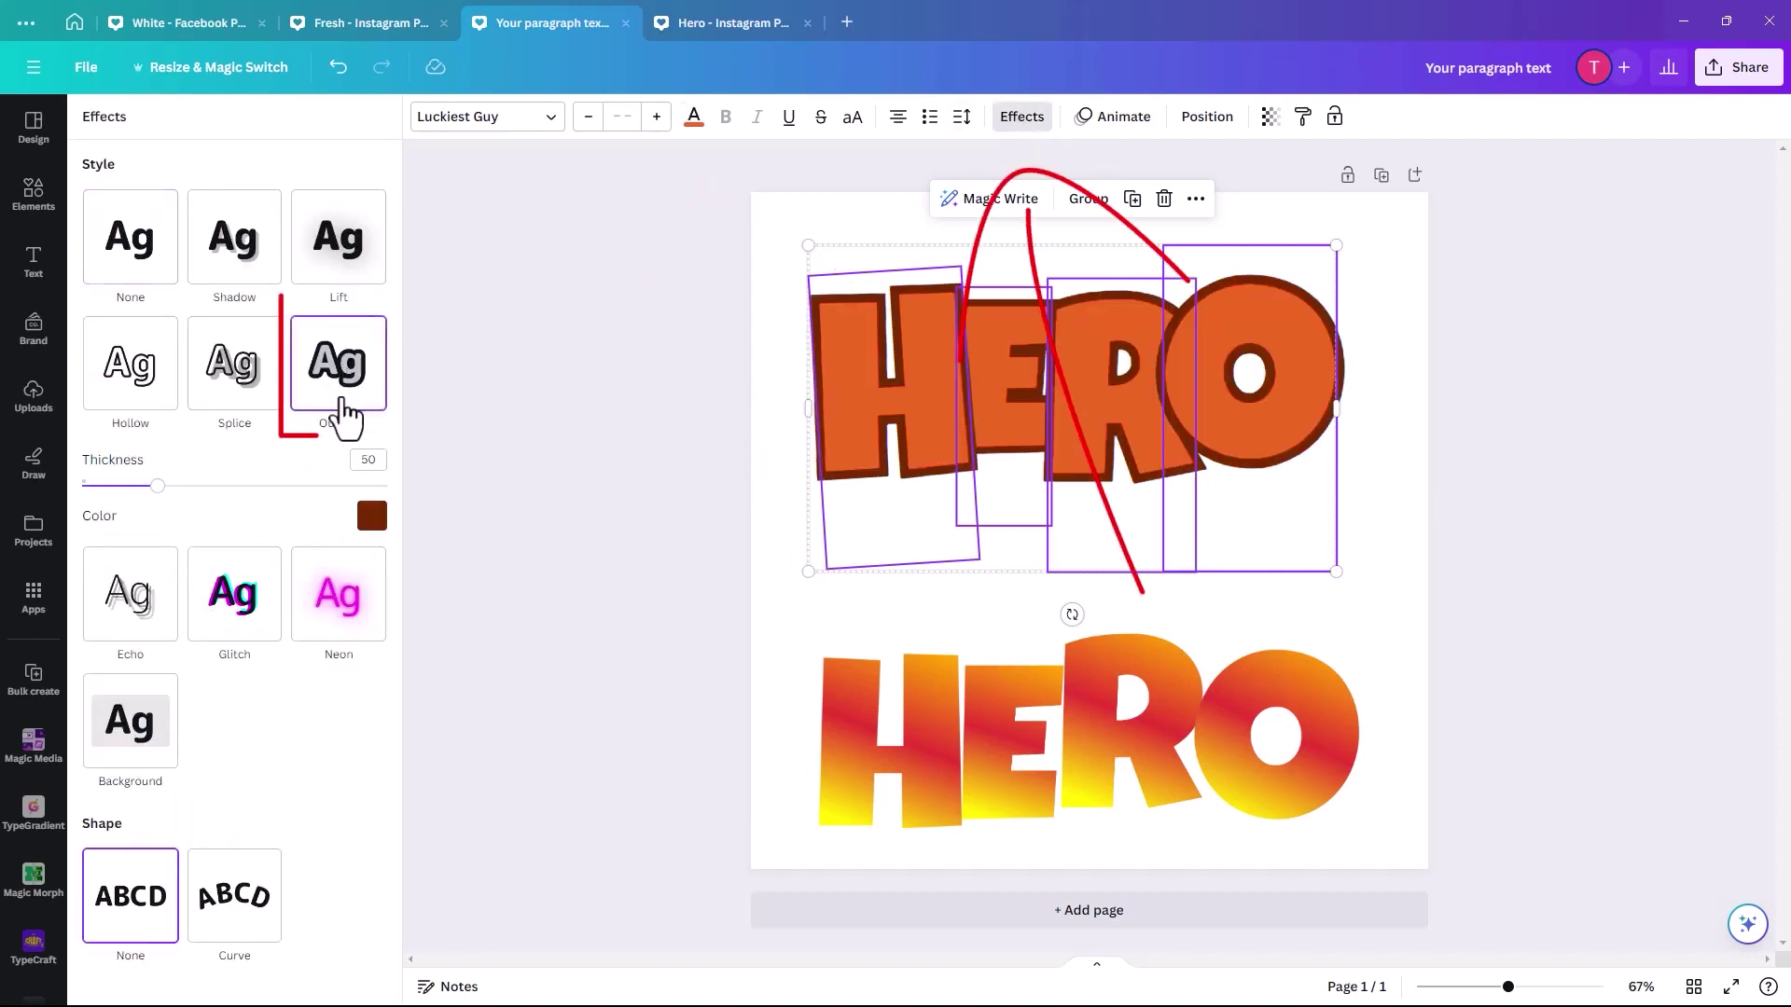
{"action": "left_click", "coordinate": [372, 519]}
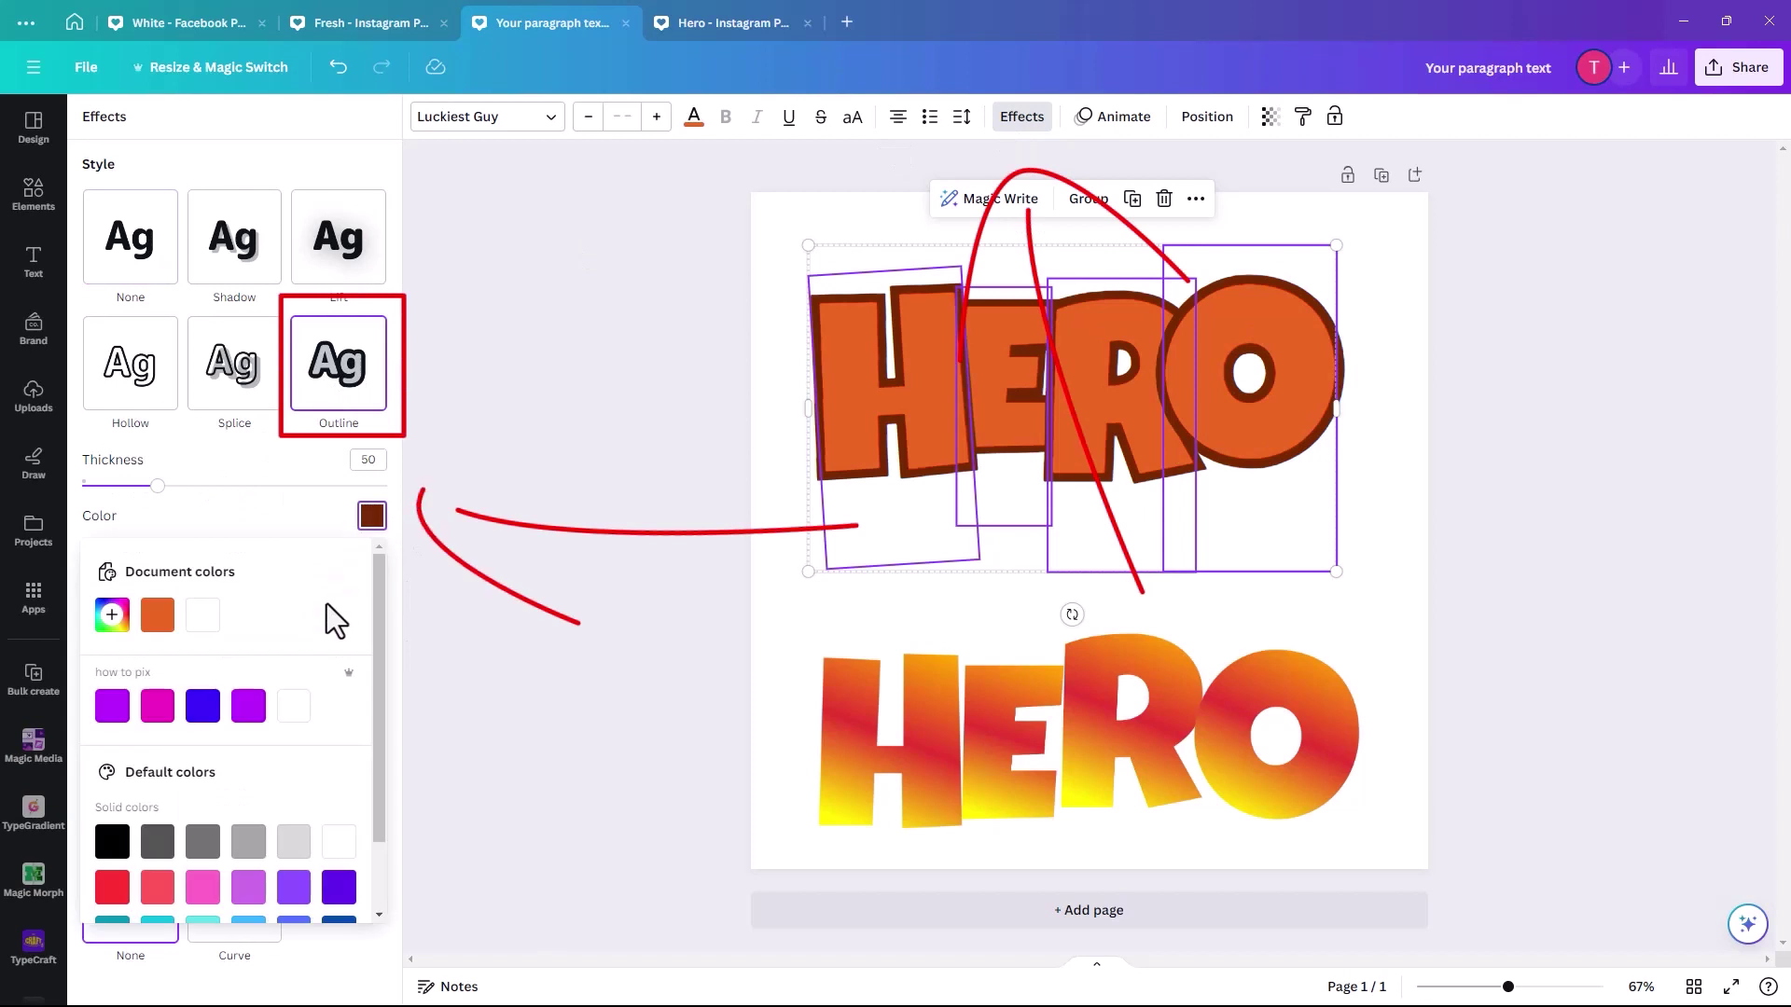
{"action": "left_click", "coordinate": [112, 842]}
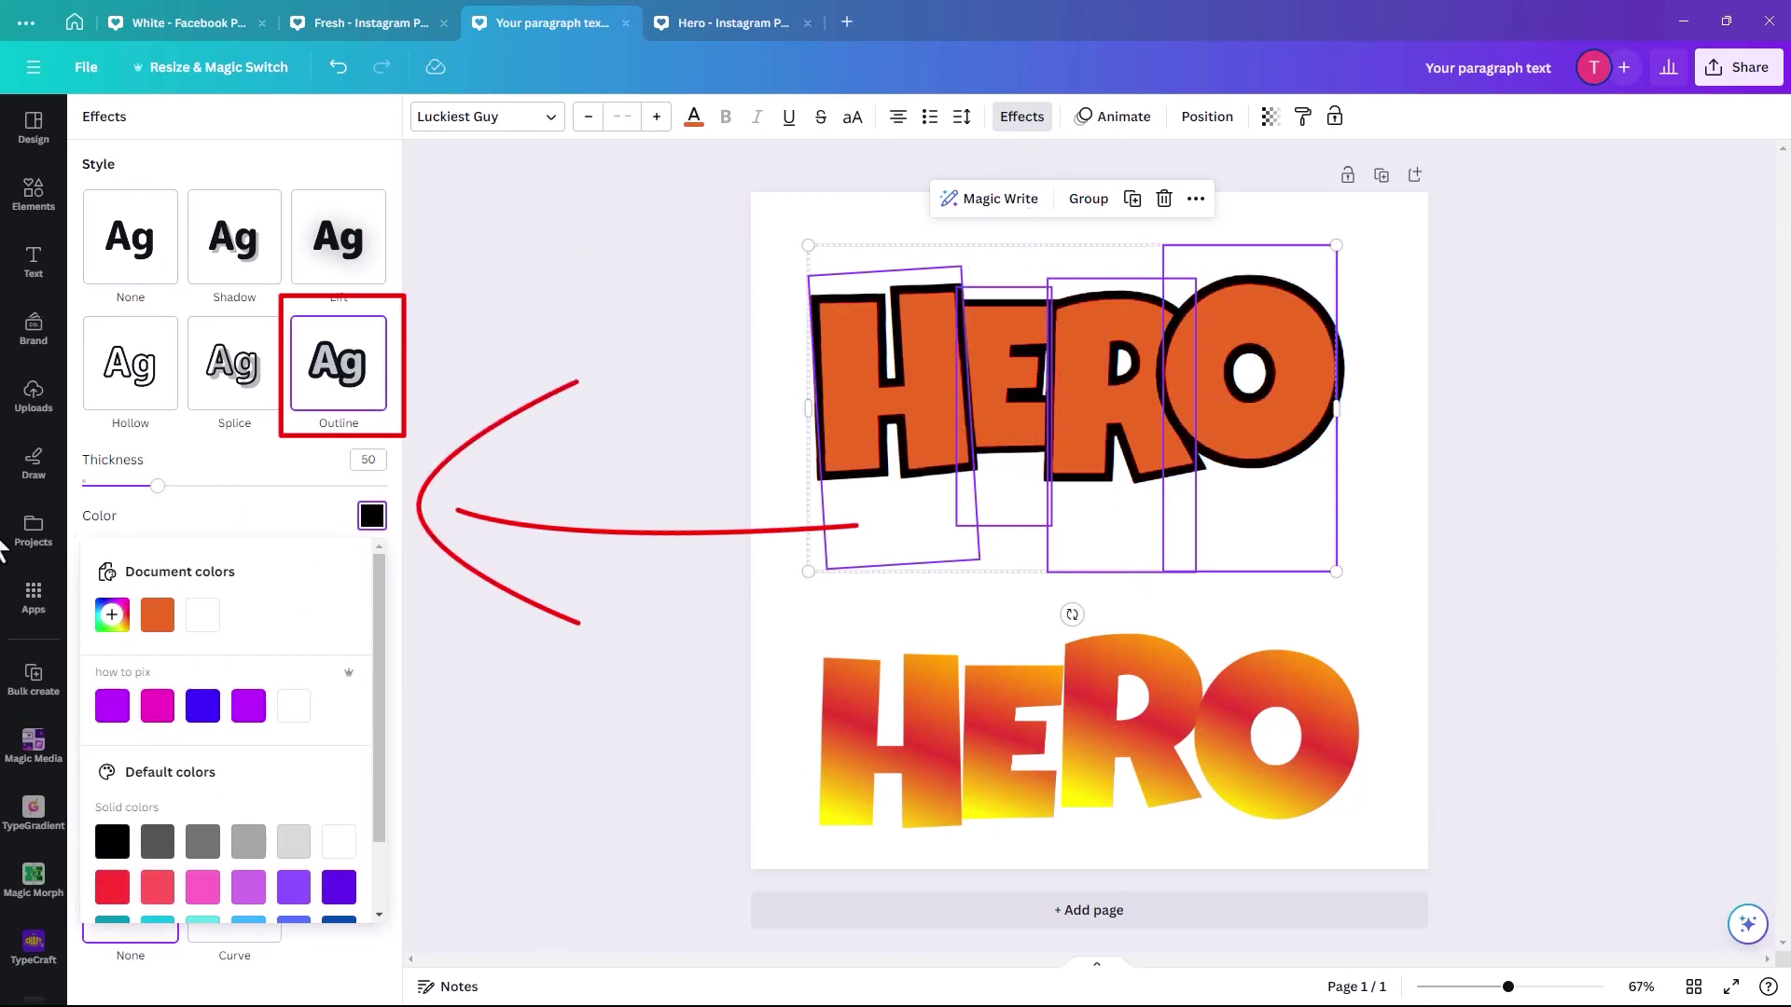
{"action": "left_click_drag", "start_coordinate": [155, 486], "coordinate": [121, 486]}
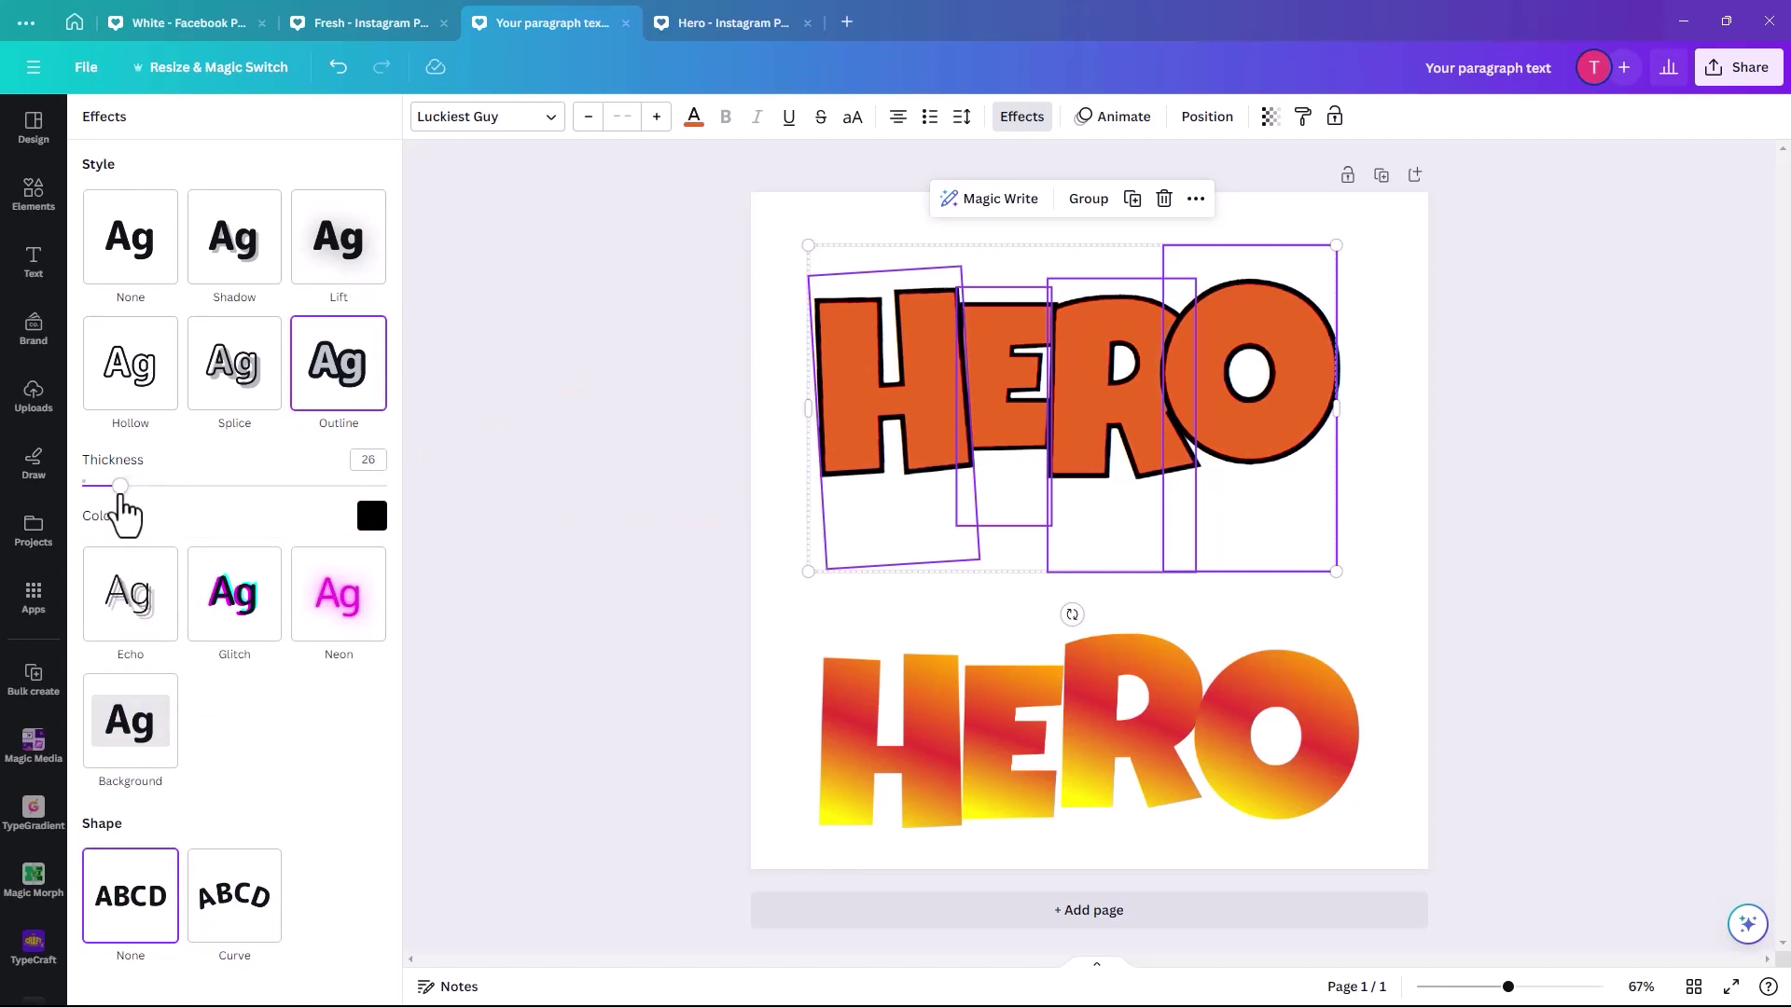
Raise the outlined HERO slightly, duplicate it, and place the copy just below.
{"action": "left_click_drag", "start_coordinate": [961, 461], "coordinate": [971, 421]}
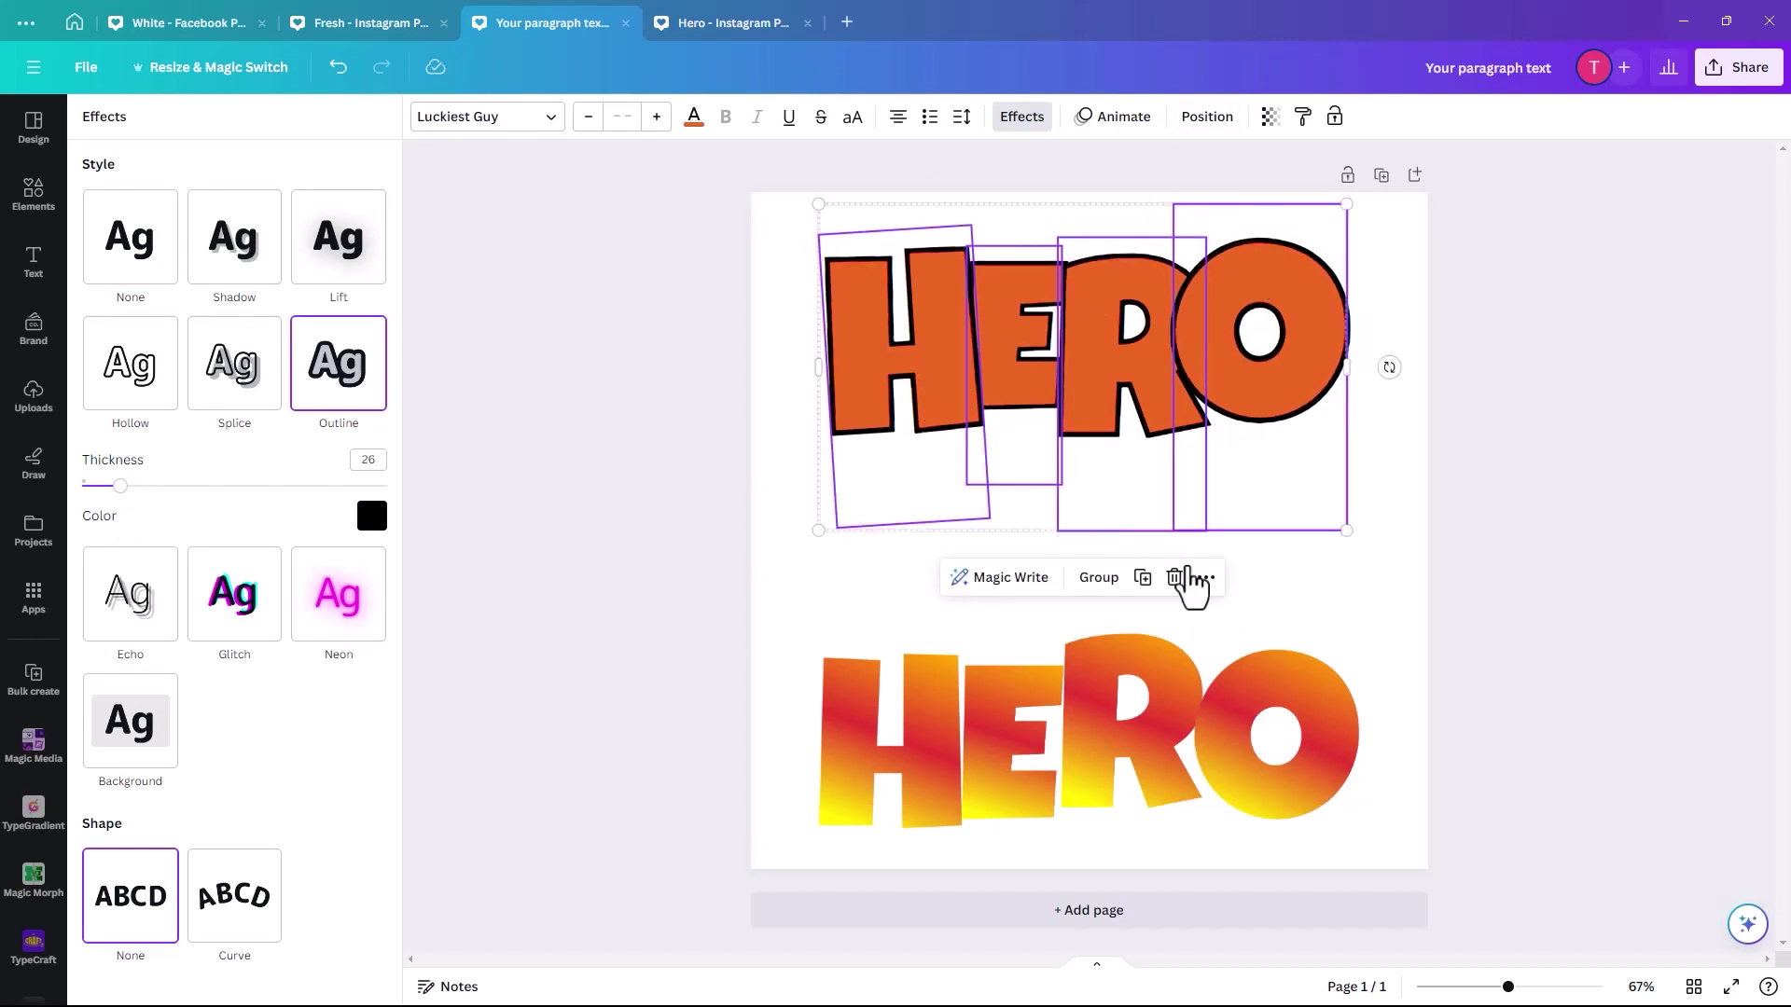
{"action": "left_click", "coordinate": [1142, 578]}
{"action": "left_click_drag", "start_coordinate": [1101, 387], "coordinate": [1091, 481]}
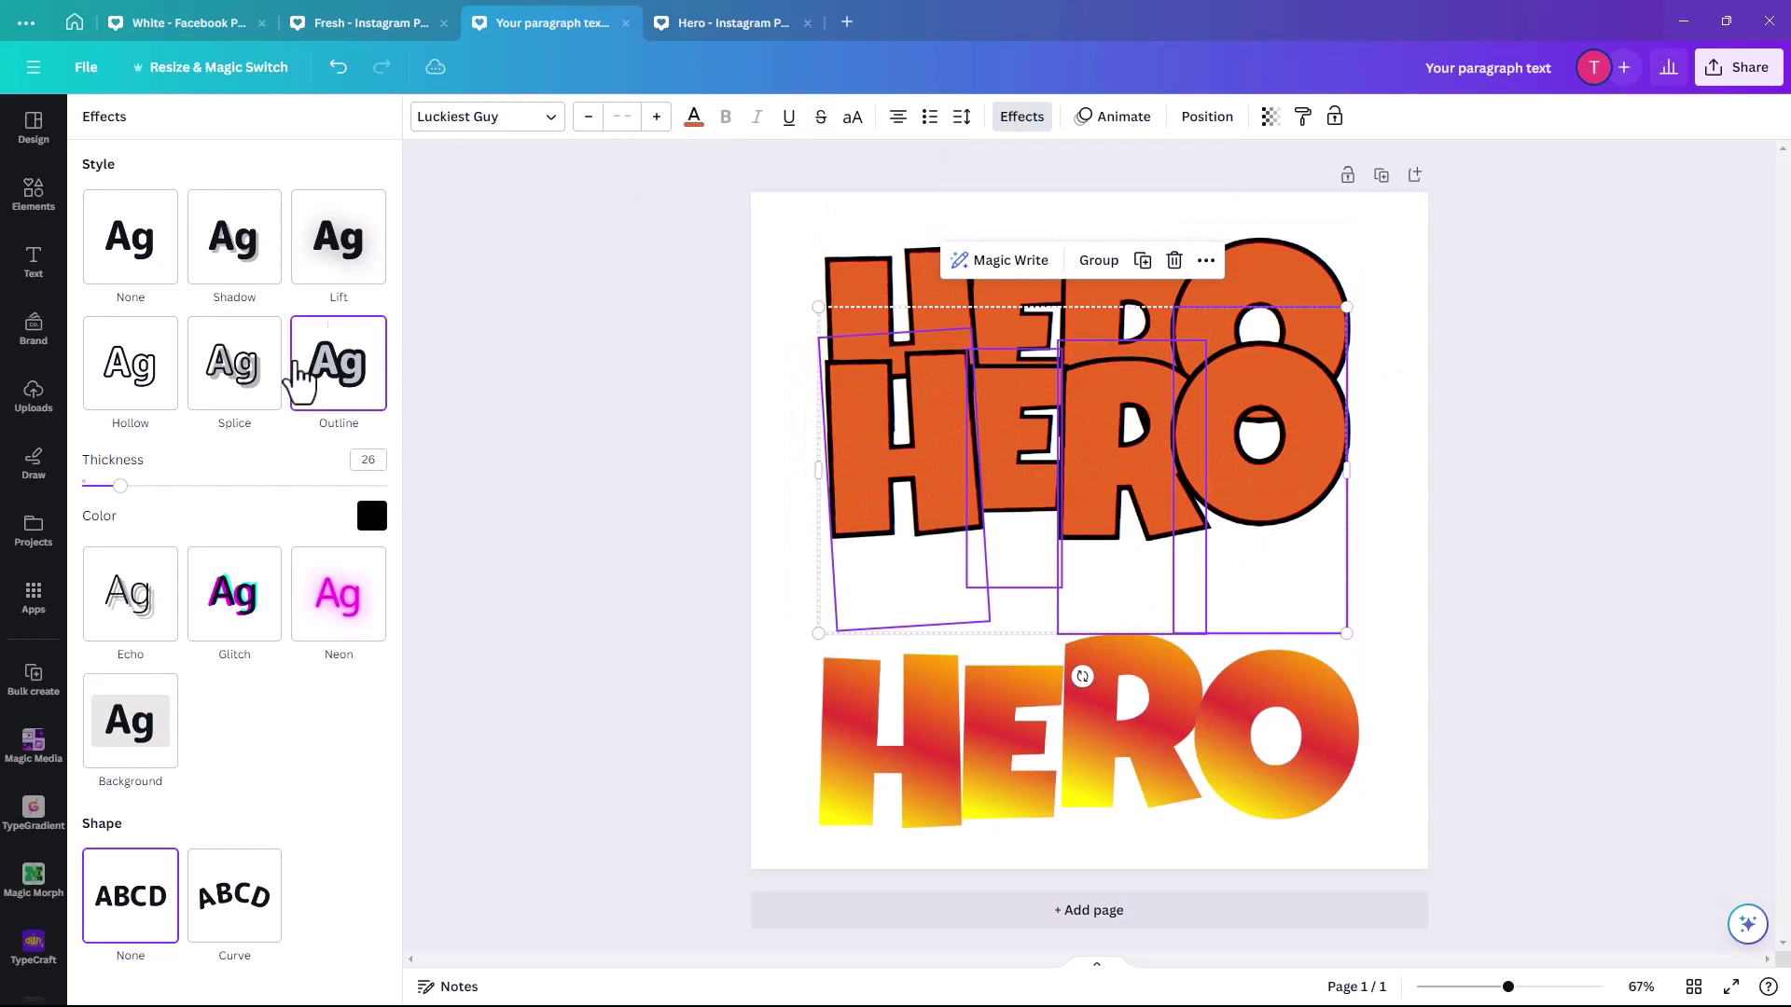
Recolour the HERO copy black, lay it over the orange HERO and layer it behind.
{"action": "left_click", "coordinate": [690, 120]}
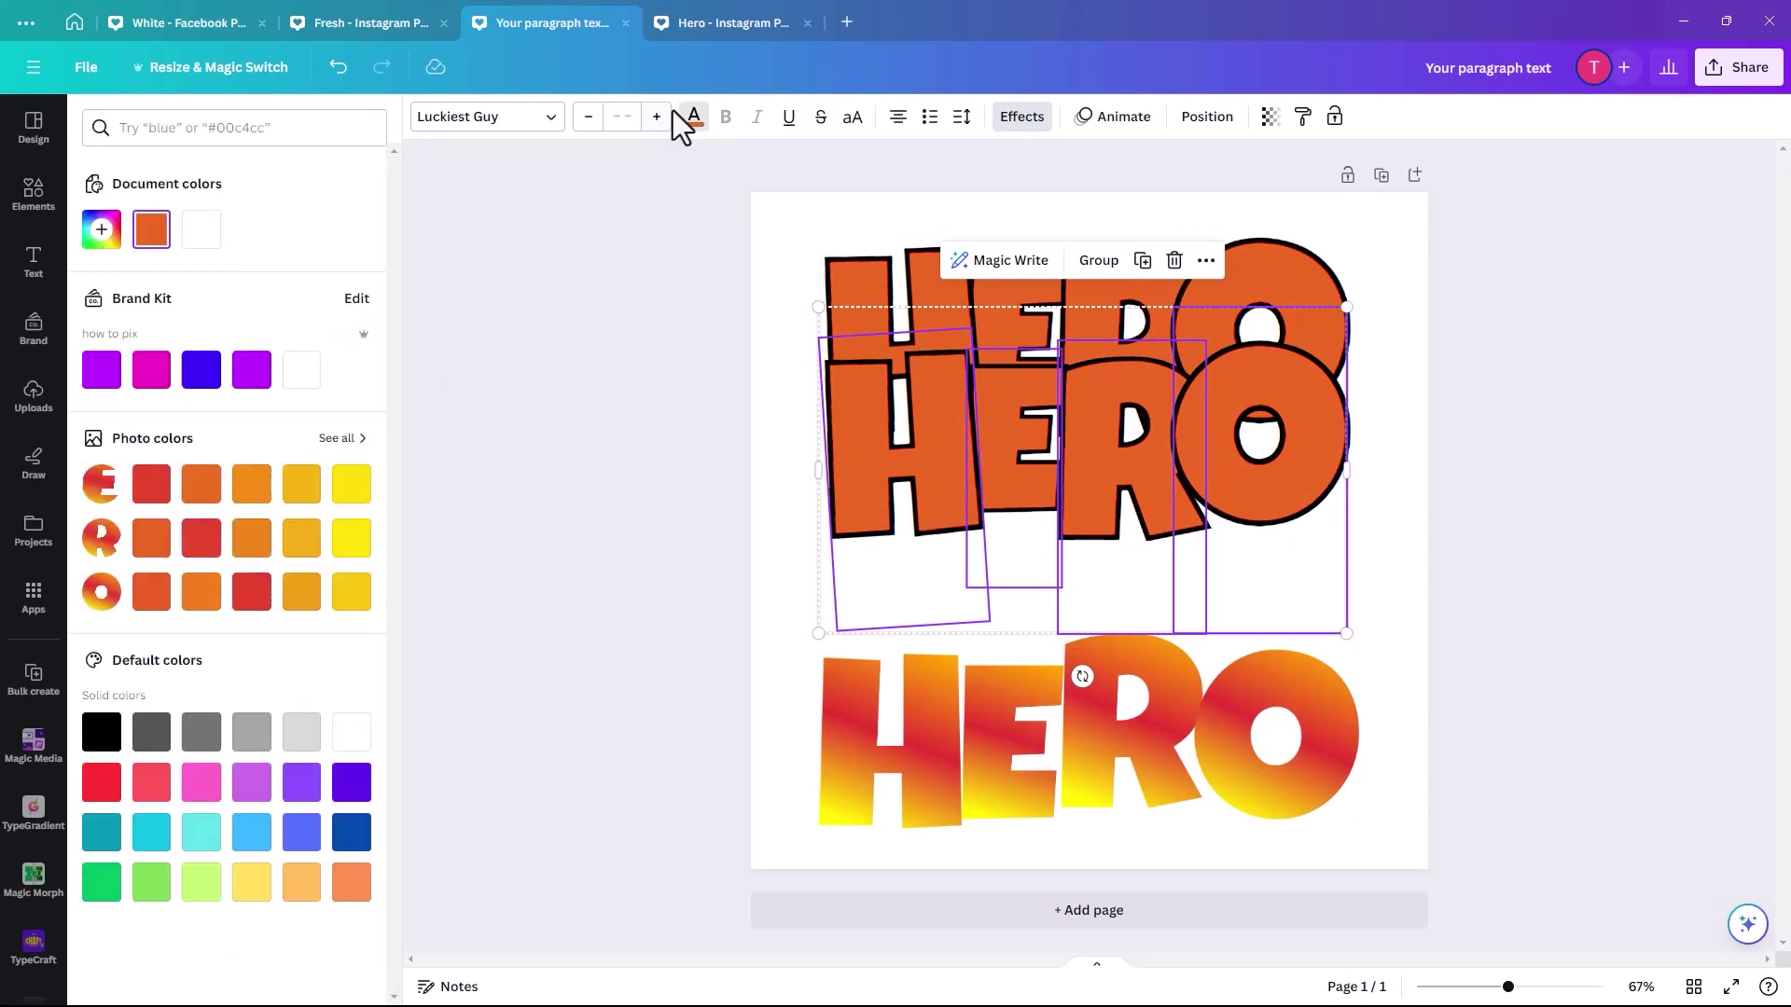
{"action": "left_click", "coordinate": [101, 733]}
{"action": "left_click_drag", "start_coordinate": [922, 520], "coordinate": [915, 408]}
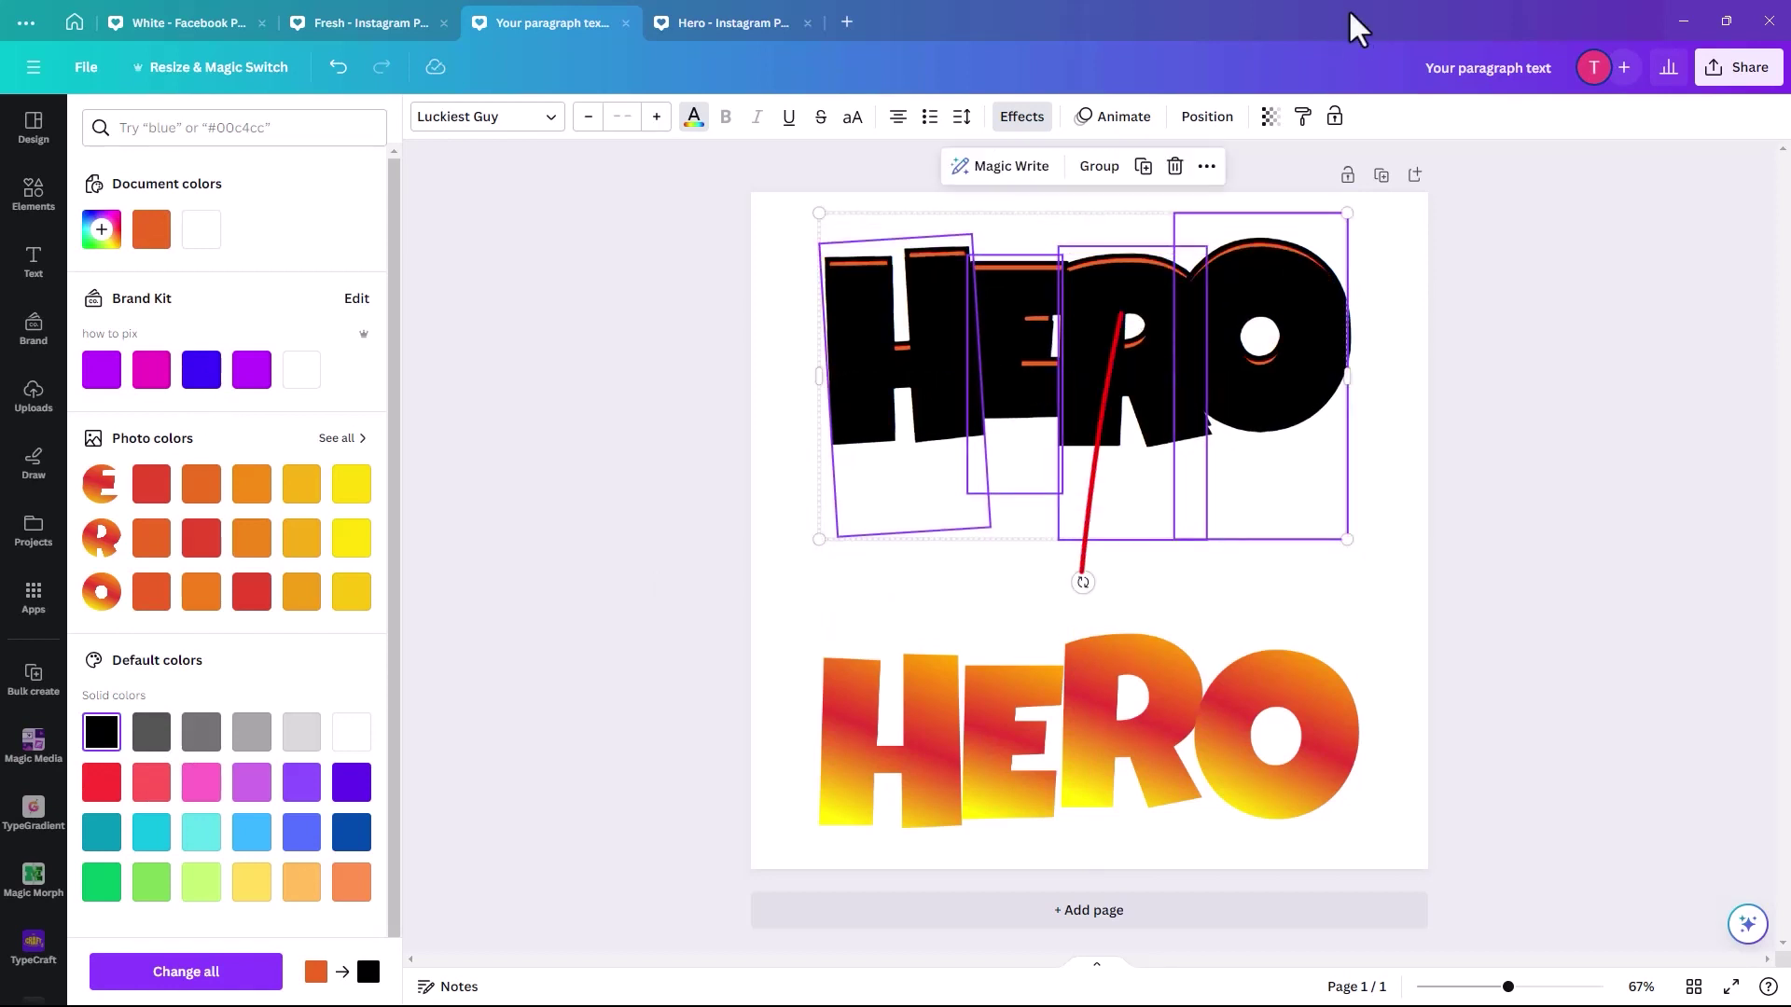
{"action": "left_click", "coordinate": [1207, 116]}
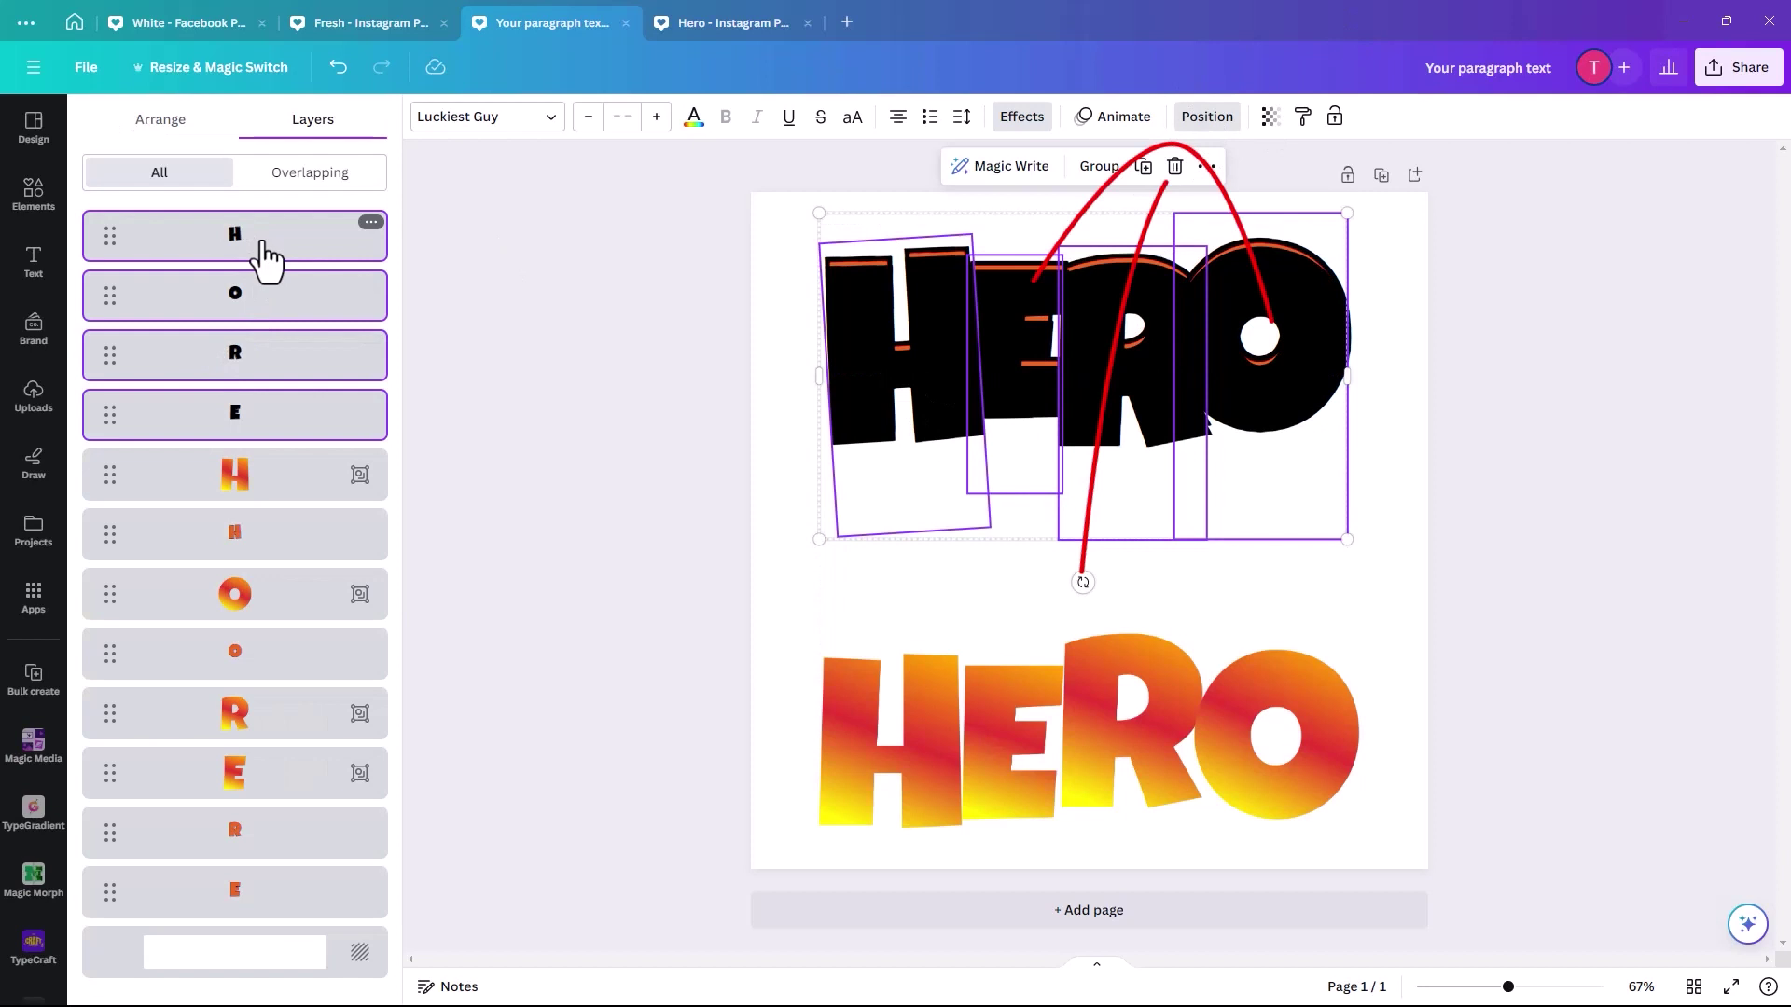
{"action": "left_click_drag", "start_coordinate": [266, 256], "coordinate": [284, 903]}
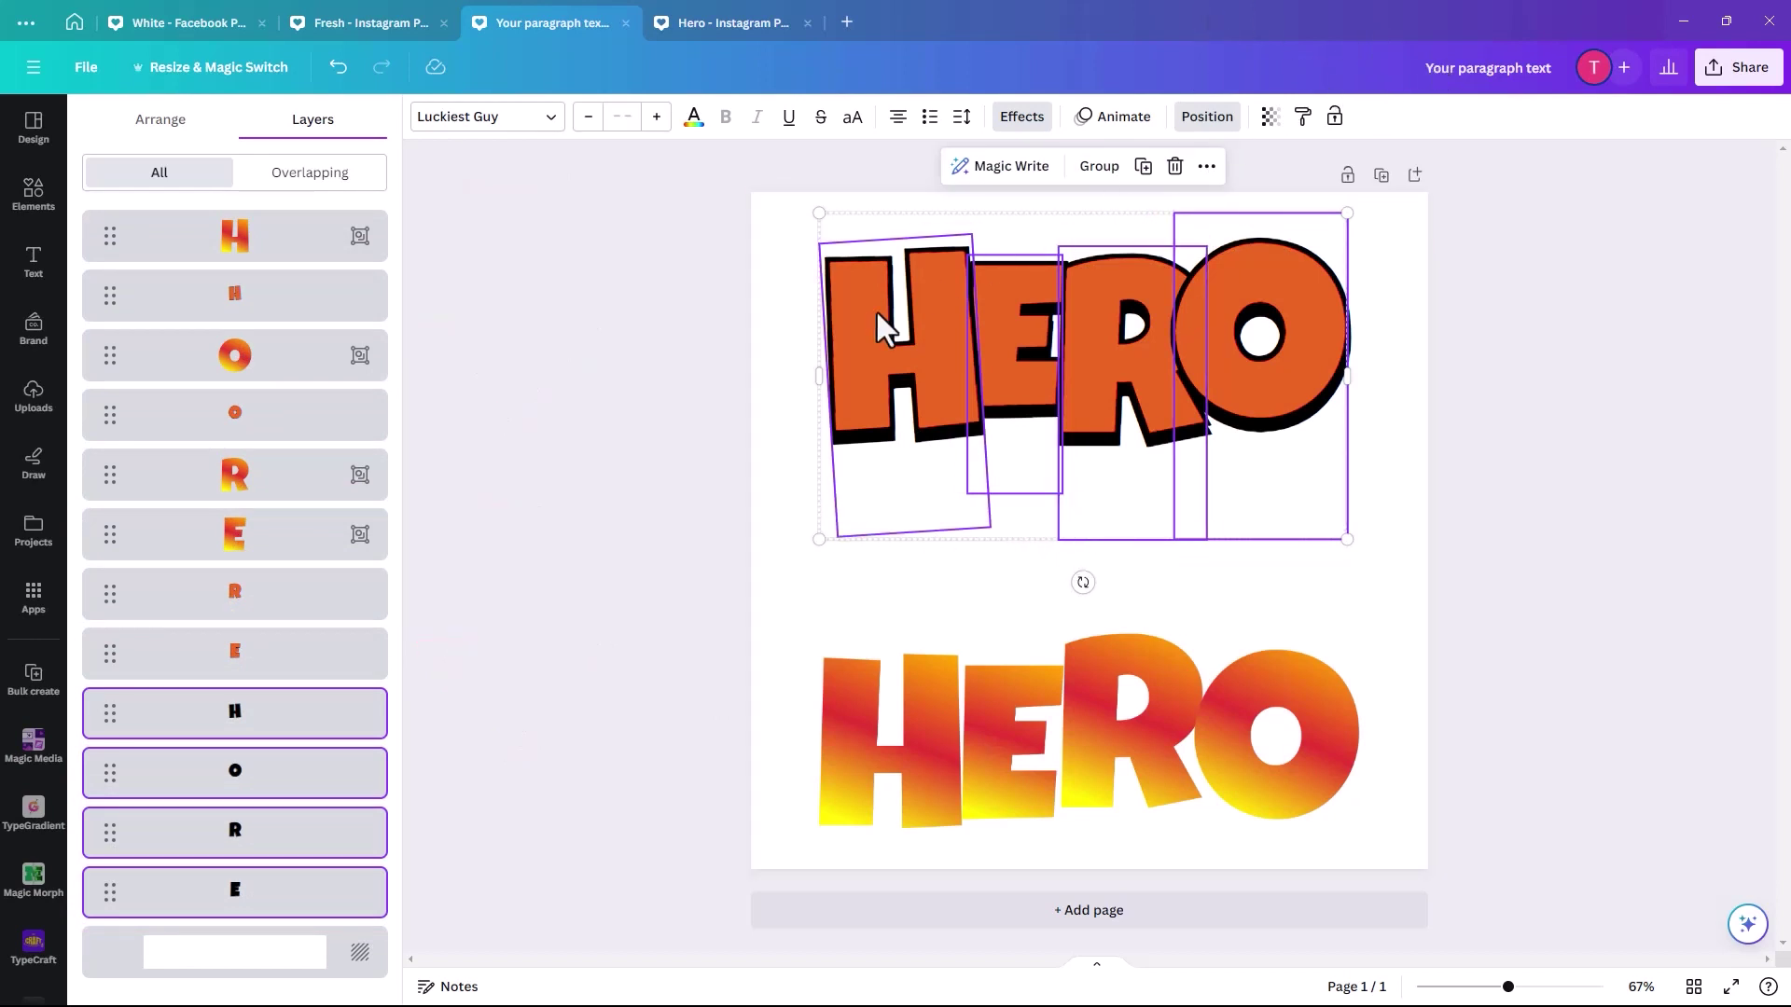
{"action": "left_click", "coordinate": [808, 339]}
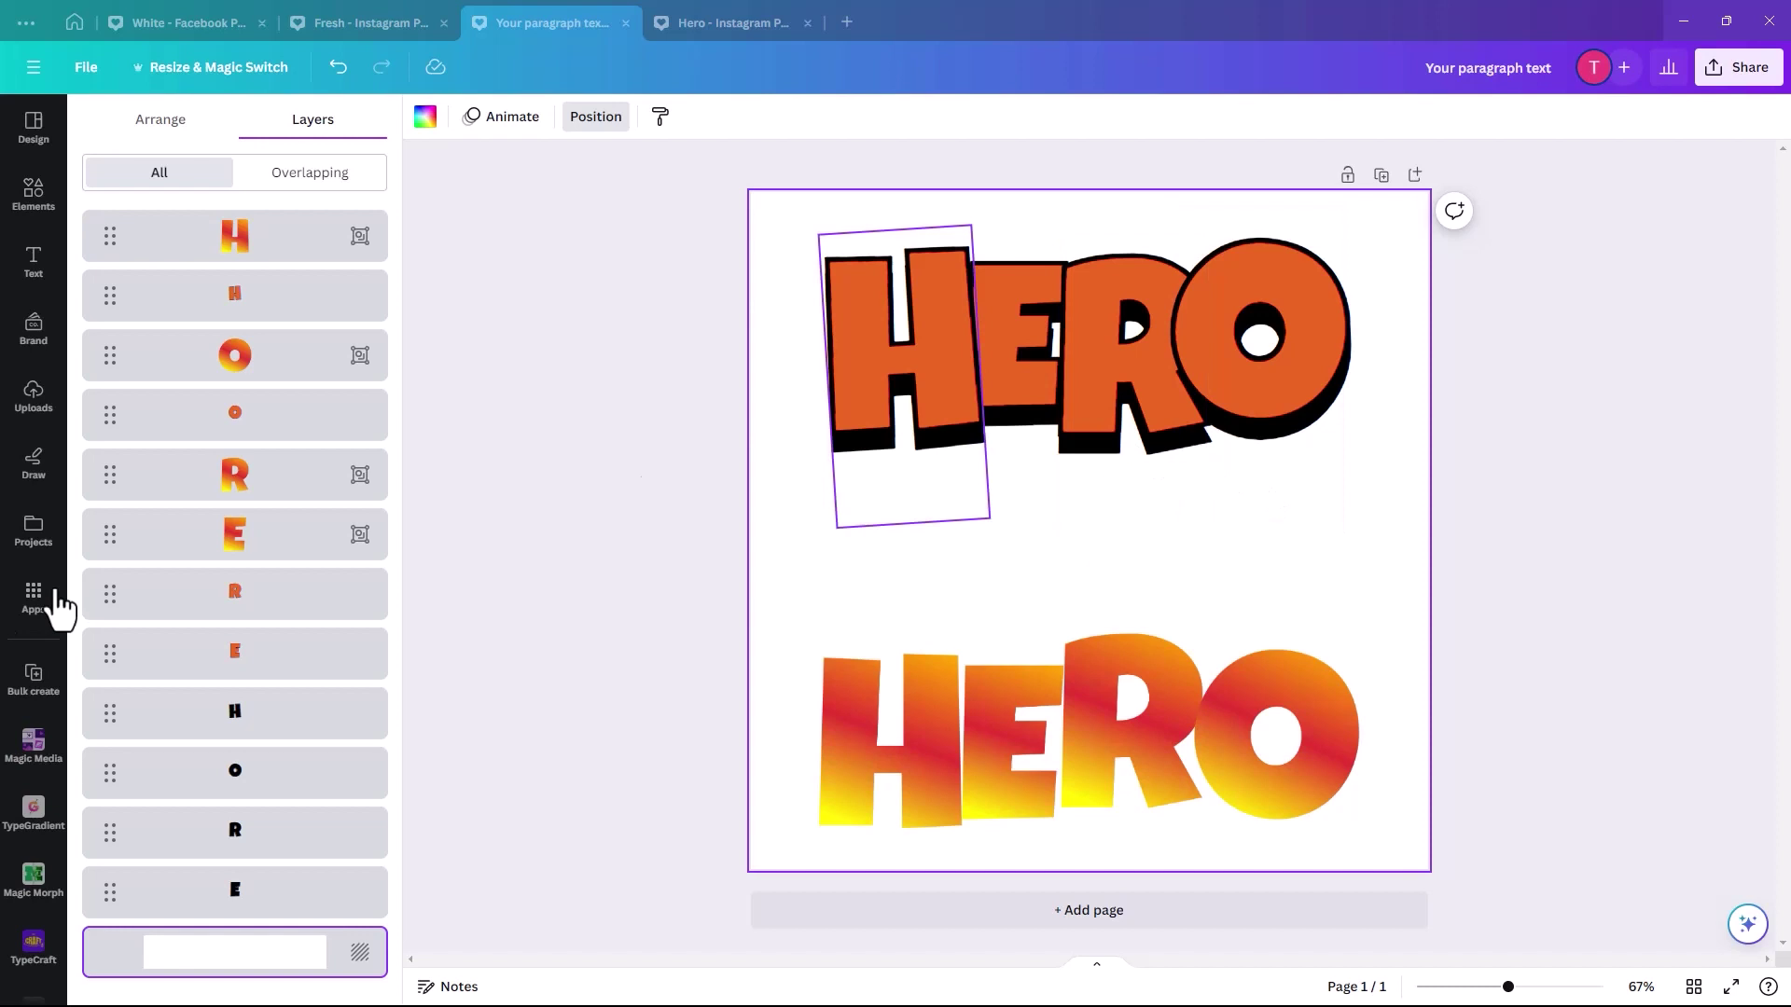
Duplicate the four black HERO letters, offset the copy and colour it yellow.
{"action": "left_click", "coordinate": [252, 723]}
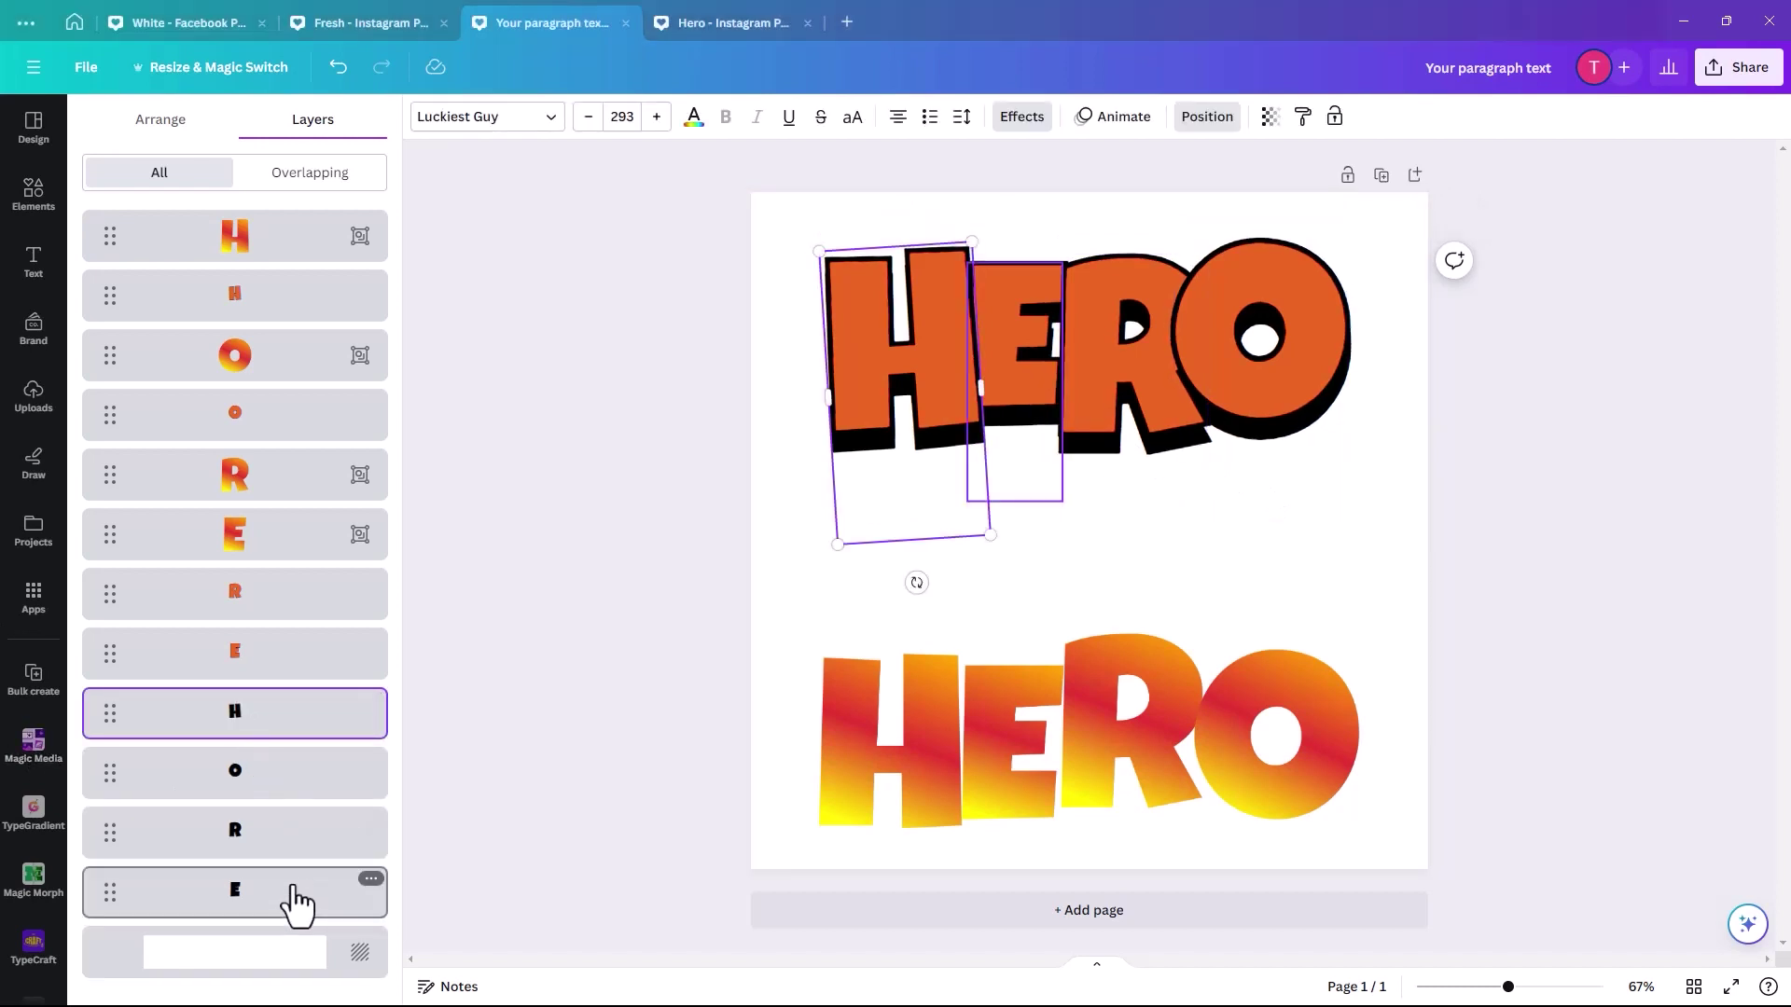
{"action": "left_click", "coordinate": [296, 903], "text": "shift"}
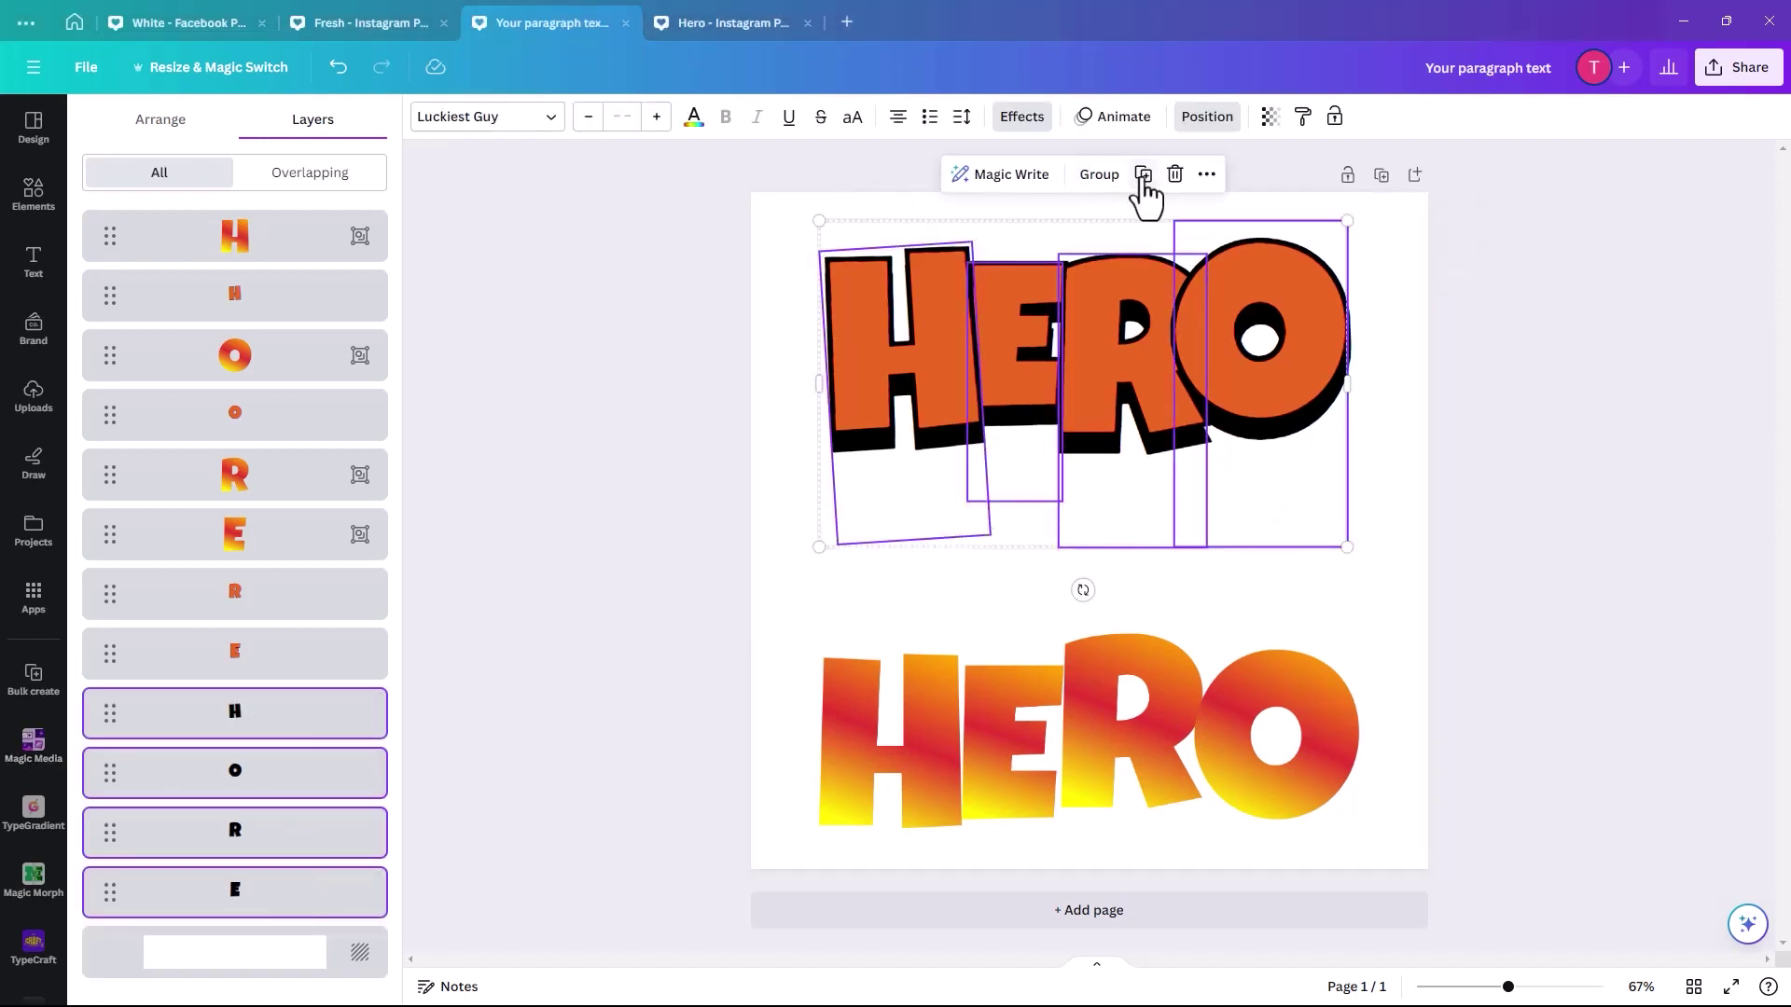
{"action": "left_click", "coordinate": [1143, 175]}
{"action": "left_click_drag", "start_coordinate": [936, 383], "coordinate": [925, 414]}
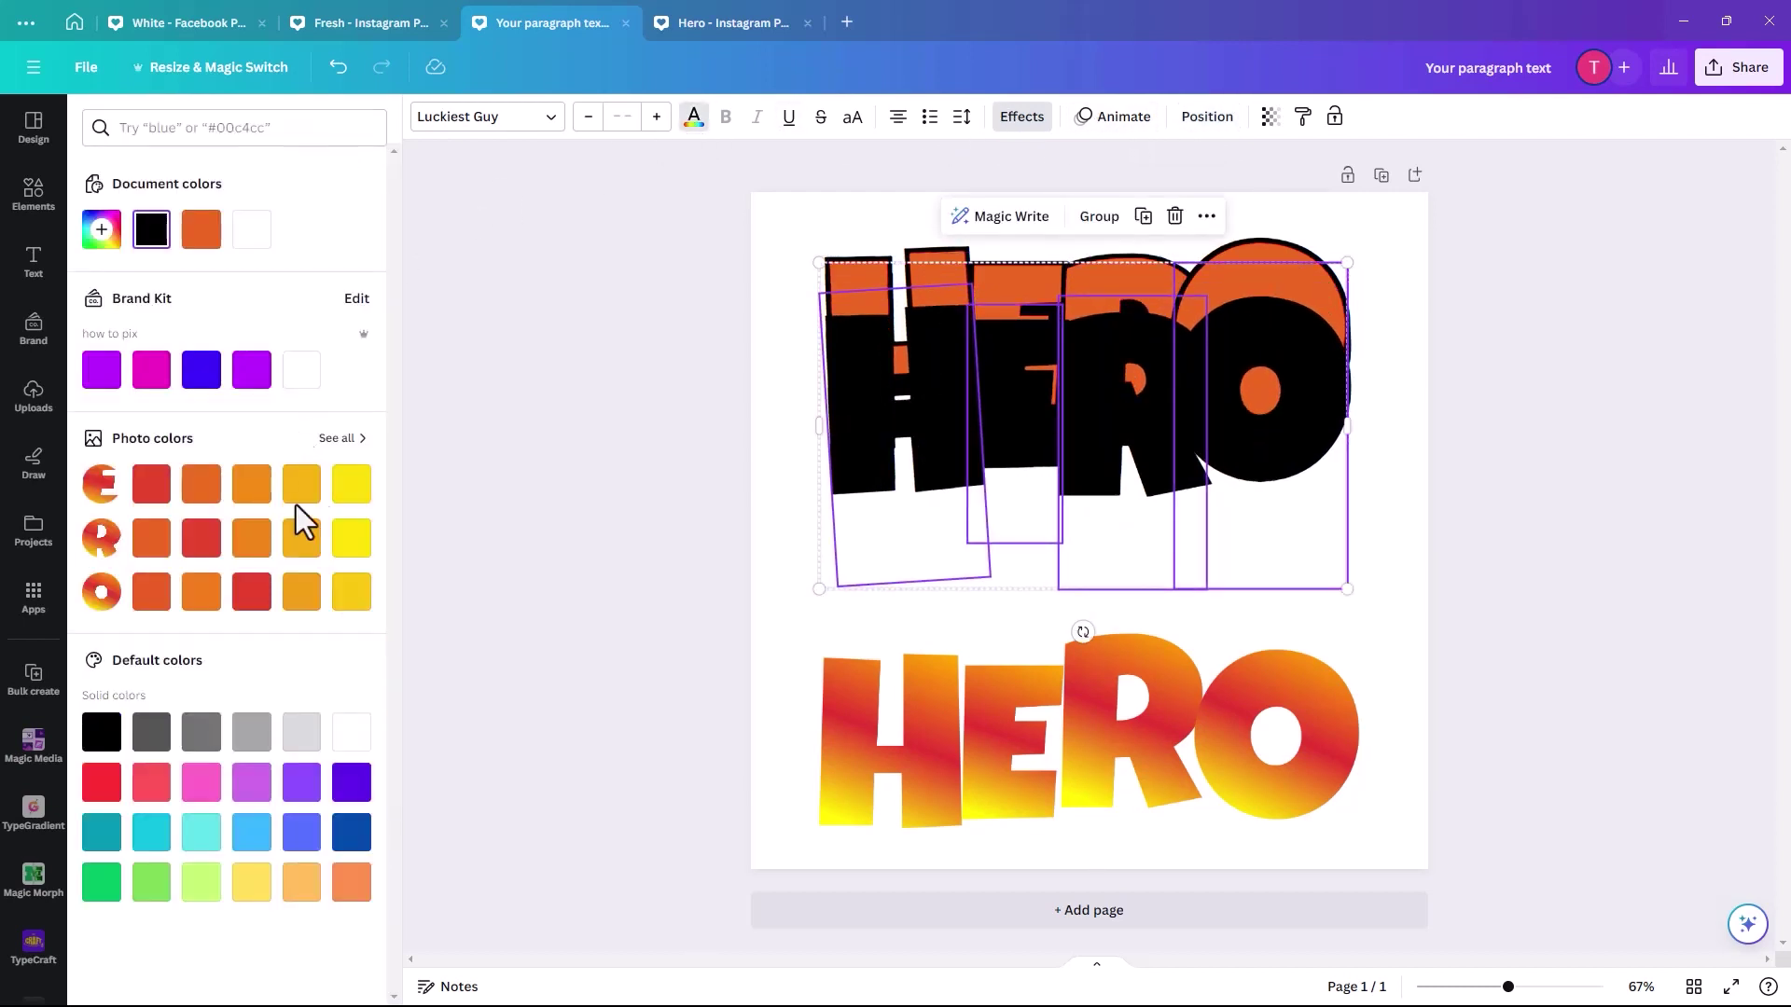
{"action": "left_click", "coordinate": [356, 552]}
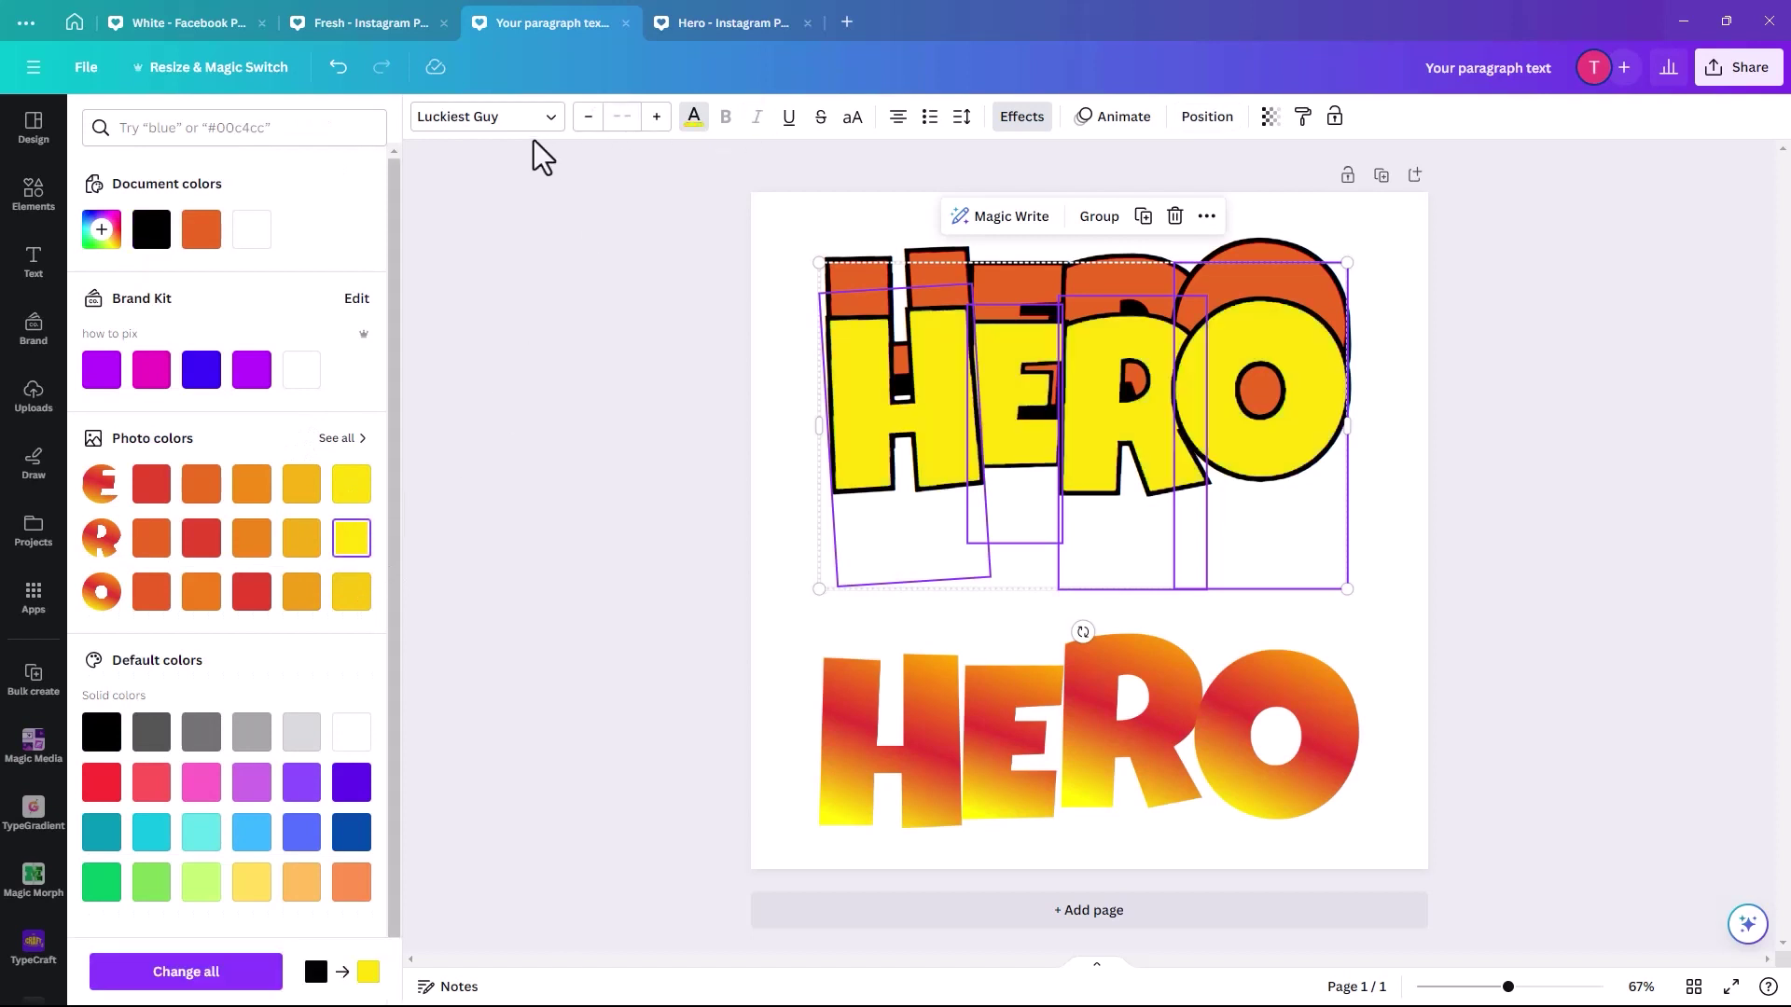
Give the yellow letters a yellow outline of thickness 50 and group them into one piece.
{"action": "left_click", "coordinate": [1021, 119]}
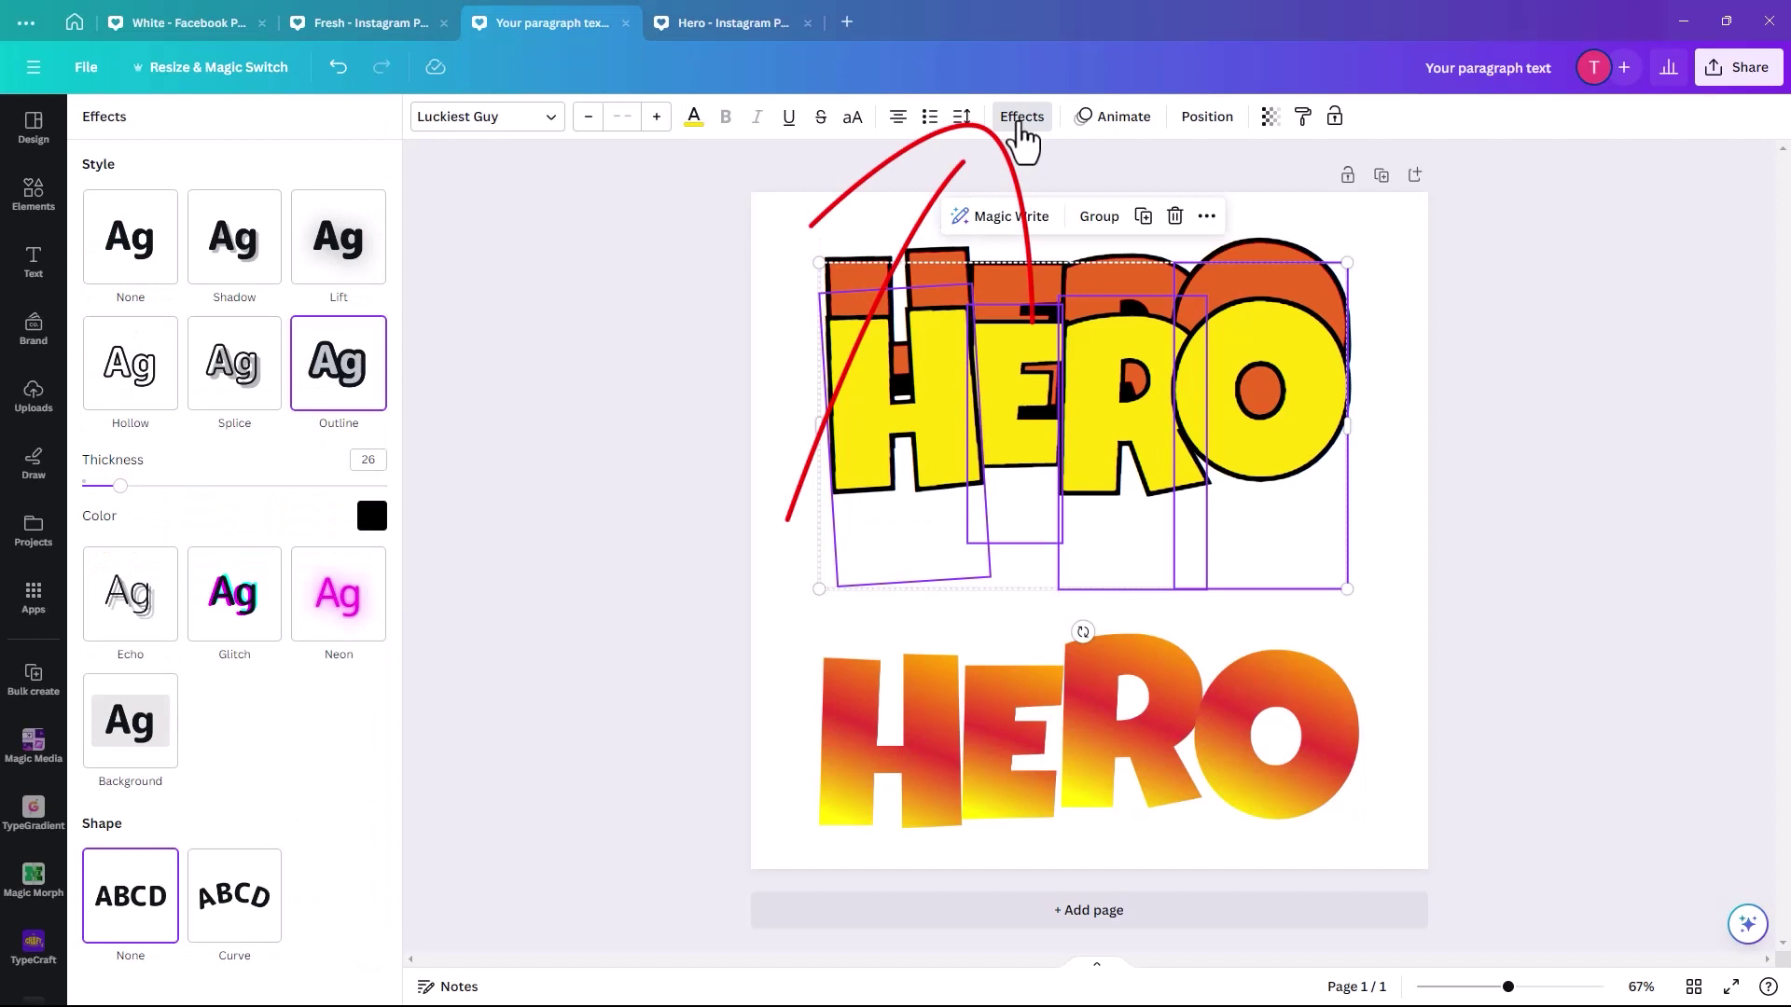
{"action": "left_click", "coordinate": [1021, 122]}
{"action": "left_click", "coordinate": [1022, 120]}
{"action": "left_click", "coordinate": [357, 378]}
{"action": "left_click", "coordinate": [372, 516]}
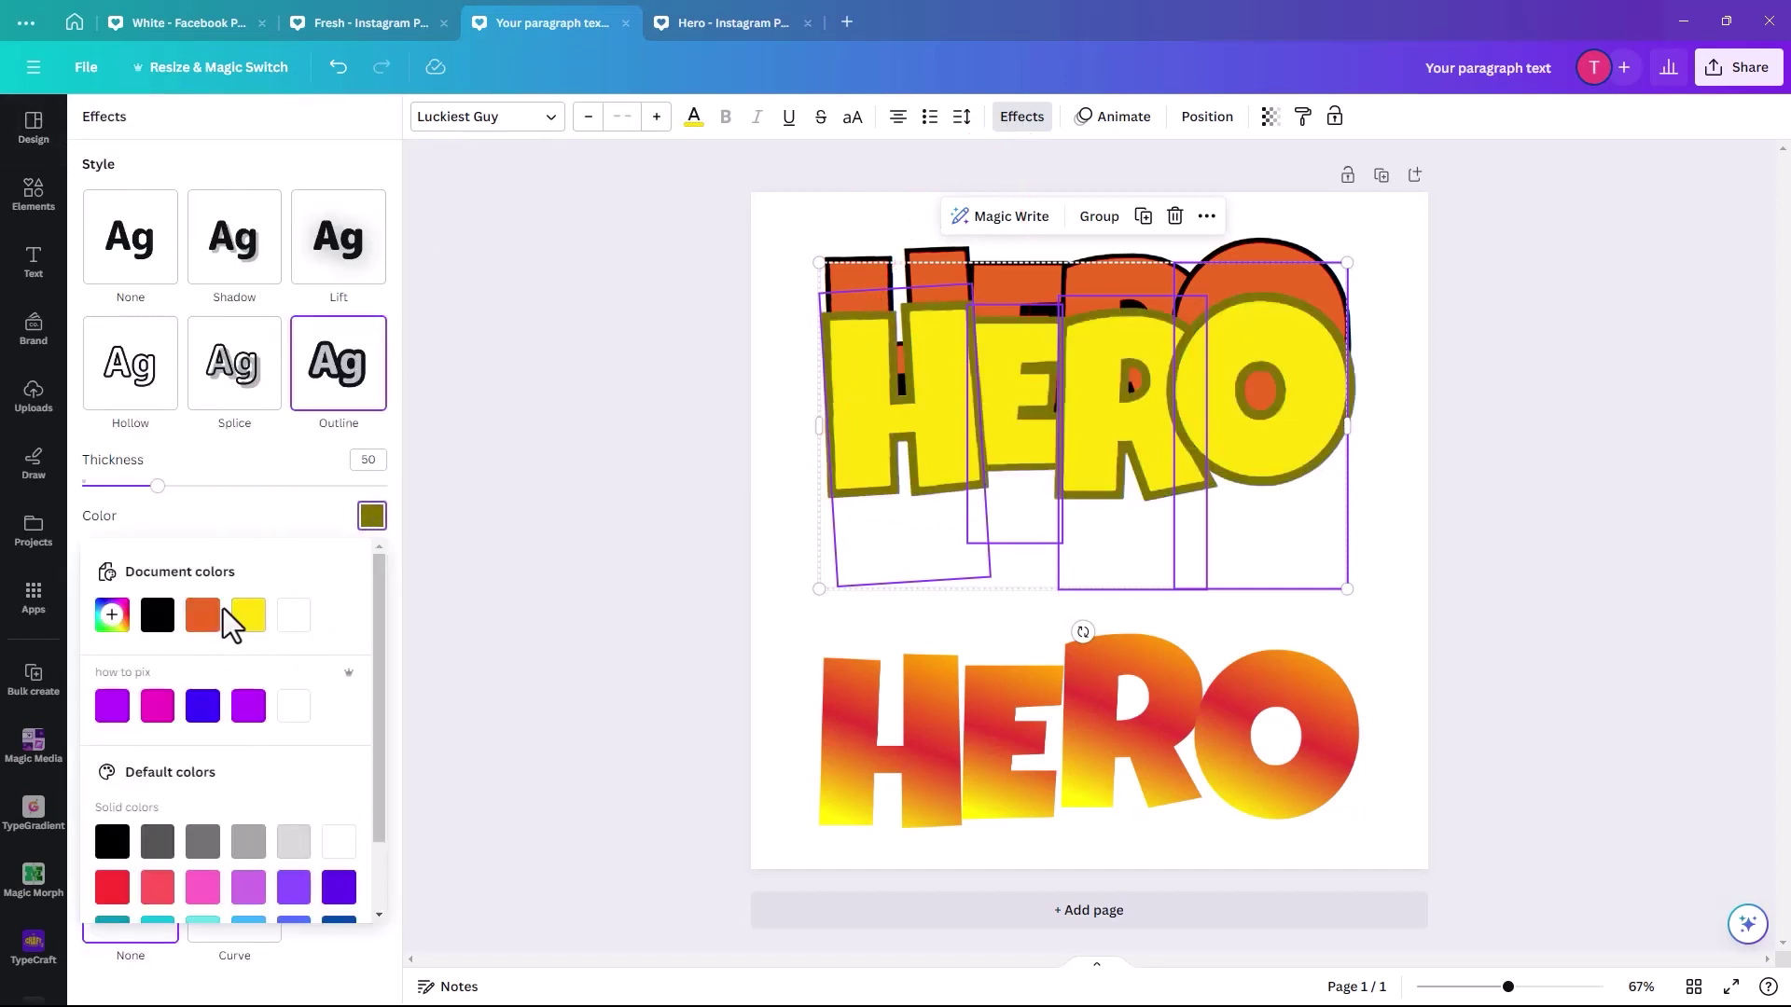
{"action": "left_click", "coordinate": [248, 617]}
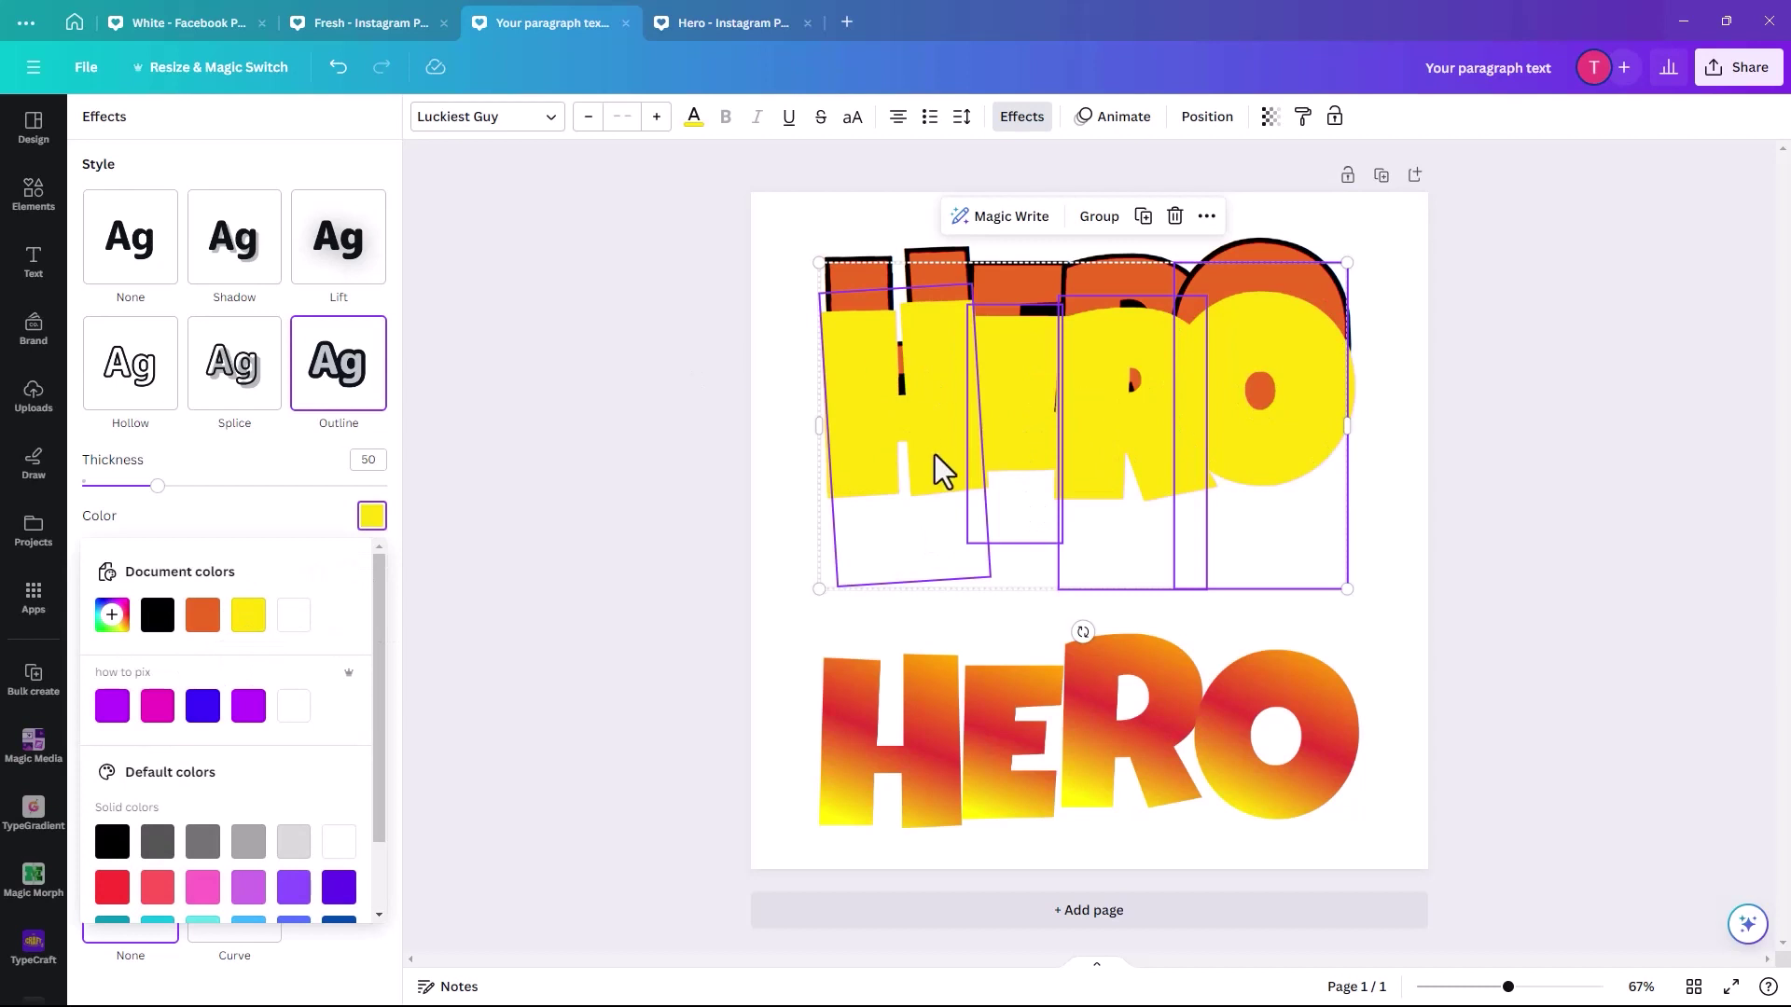
{"action": "left_click", "coordinate": [1093, 218]}
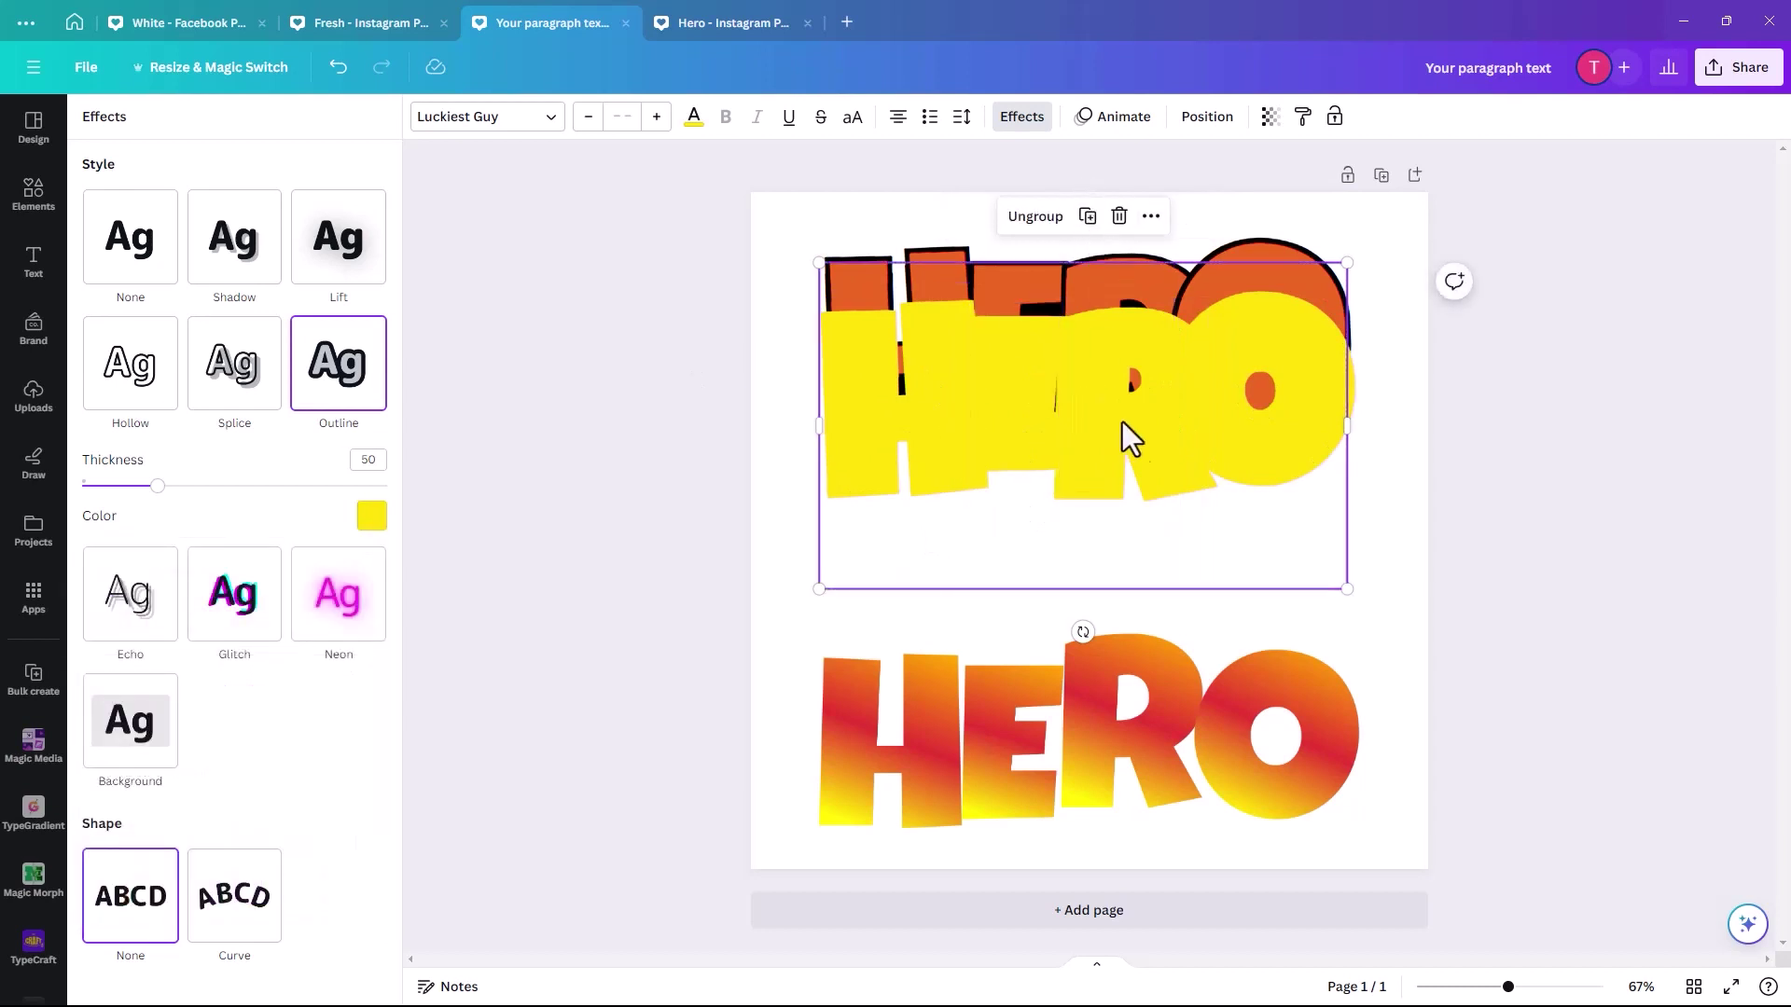
{"action": "left_click_drag", "start_coordinate": [1108, 494], "coordinate": [1102, 485]}
Send the yellow HERO group to the bottom of the layer stack and nudge it up.
{"action": "left_click", "coordinate": [1194, 126]}
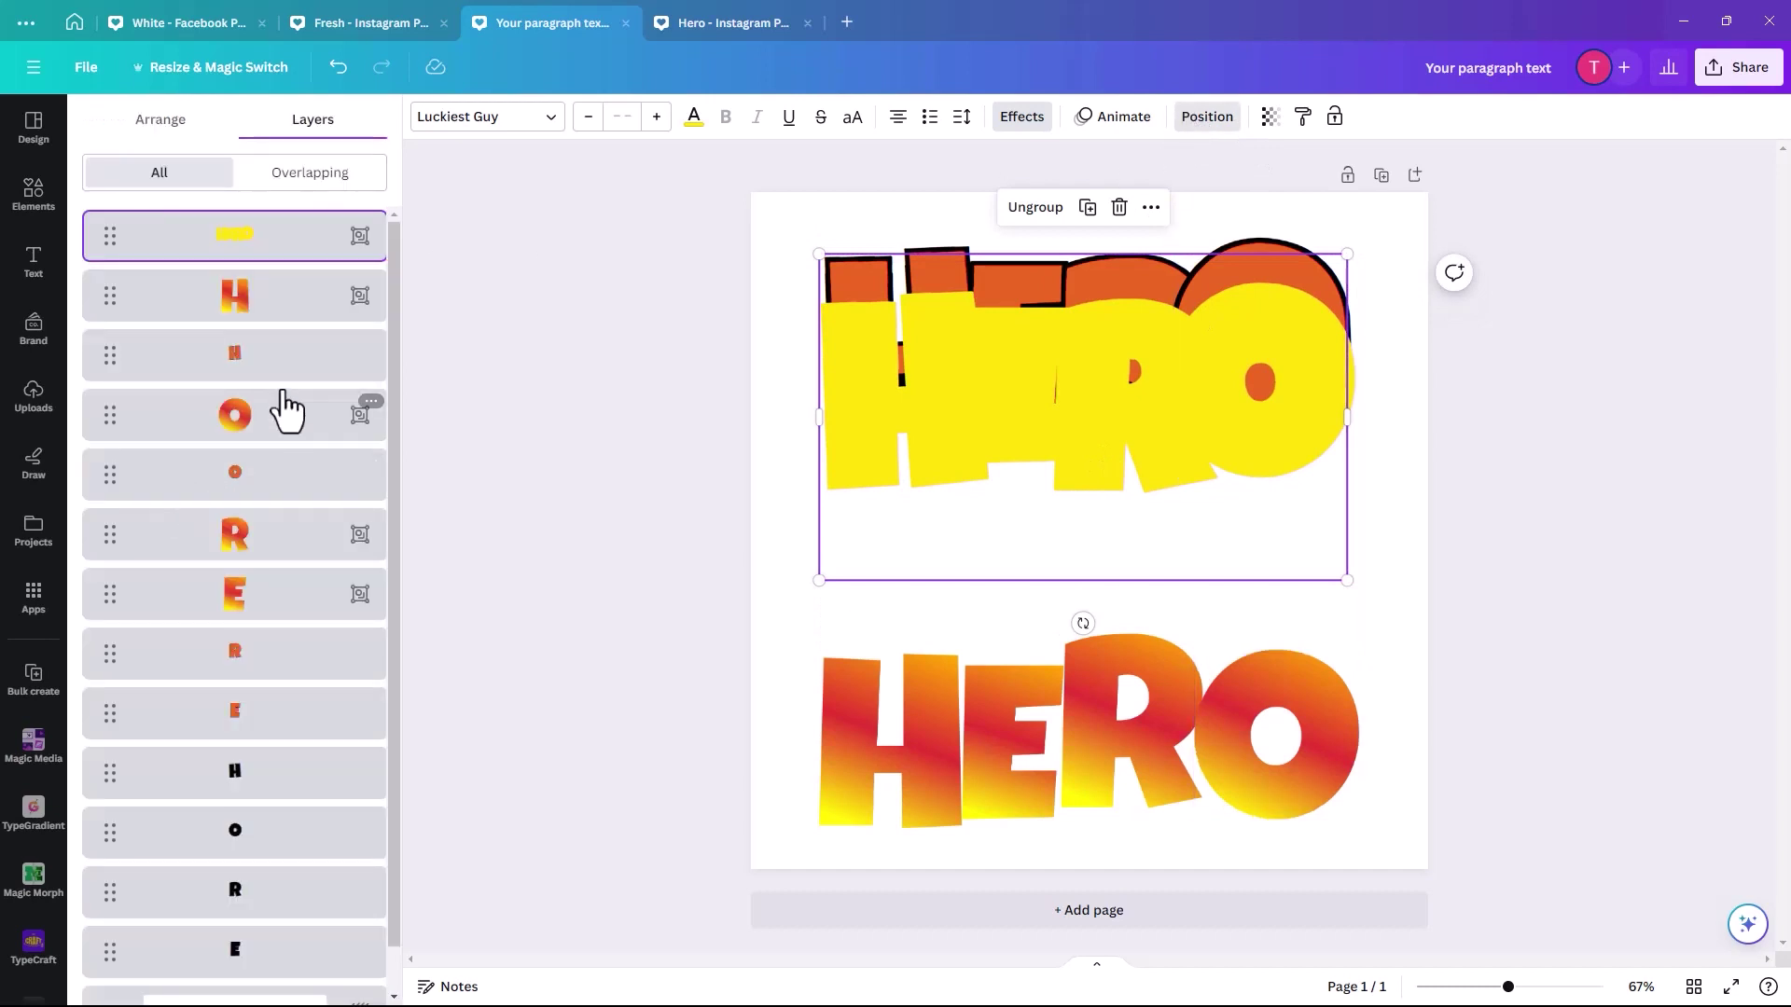
{"action": "left_click_drag", "start_coordinate": [235, 534], "coordinate": [259, 947]}
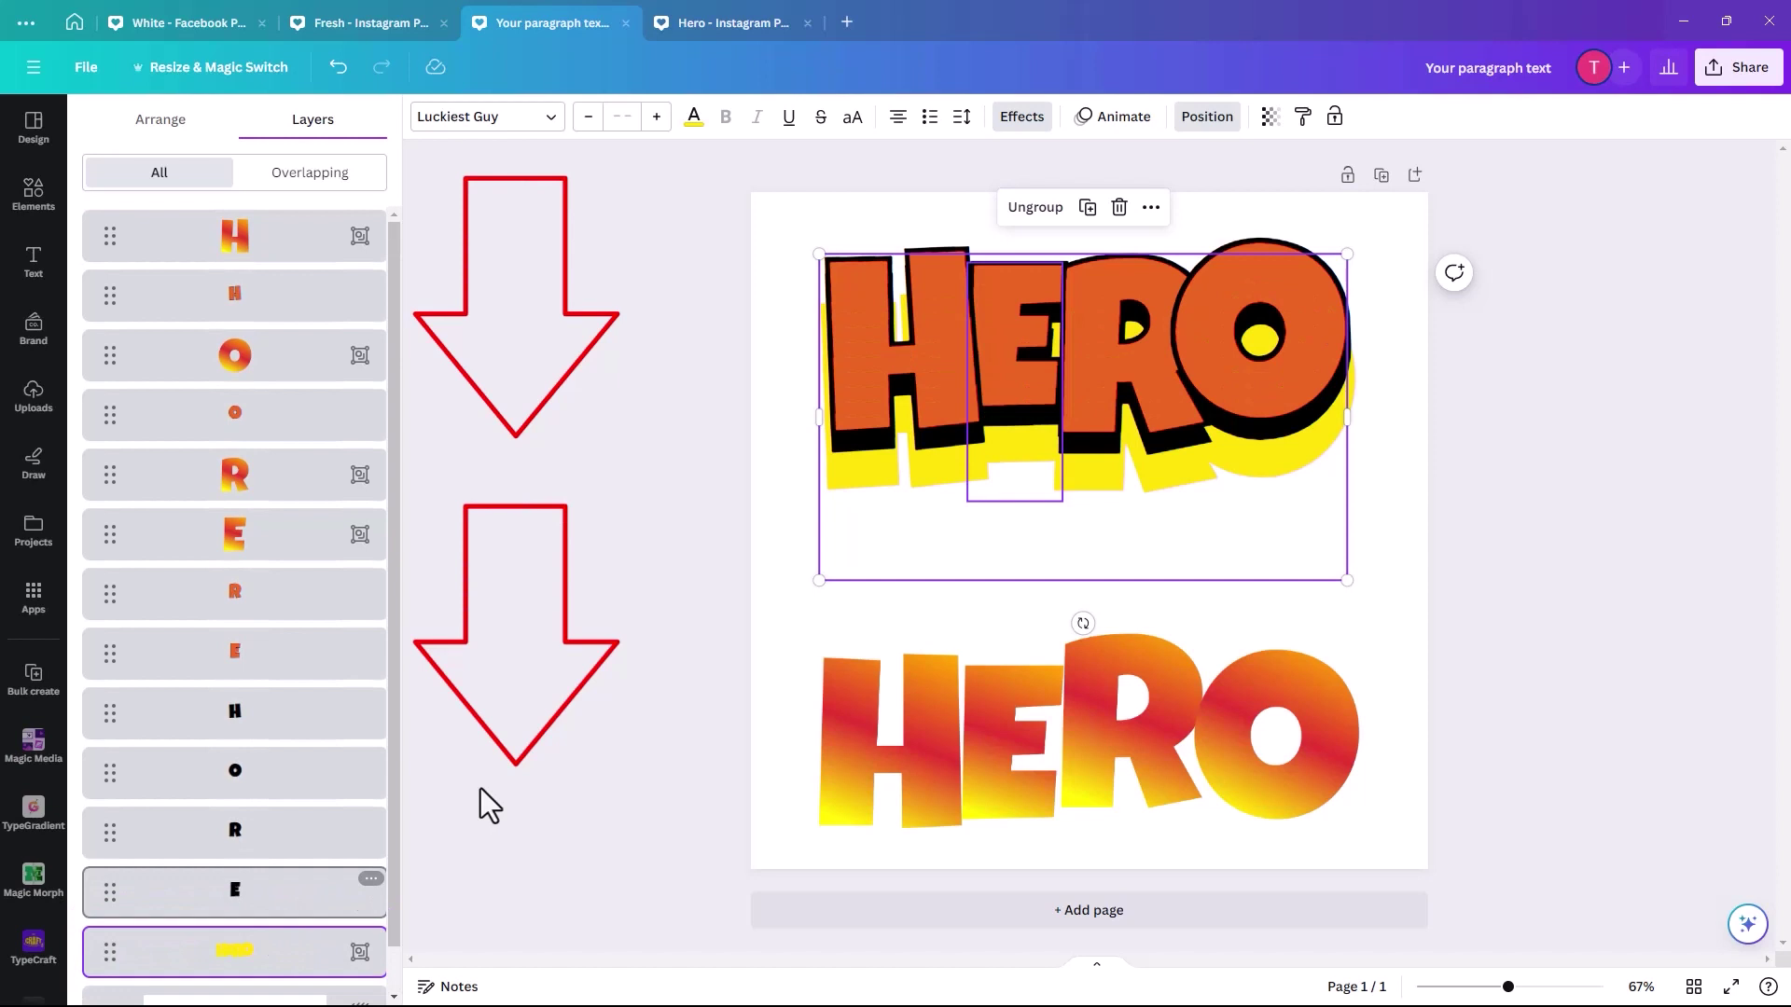
{"action": "left_click_drag", "start_coordinate": [854, 567], "coordinate": [855, 545]}
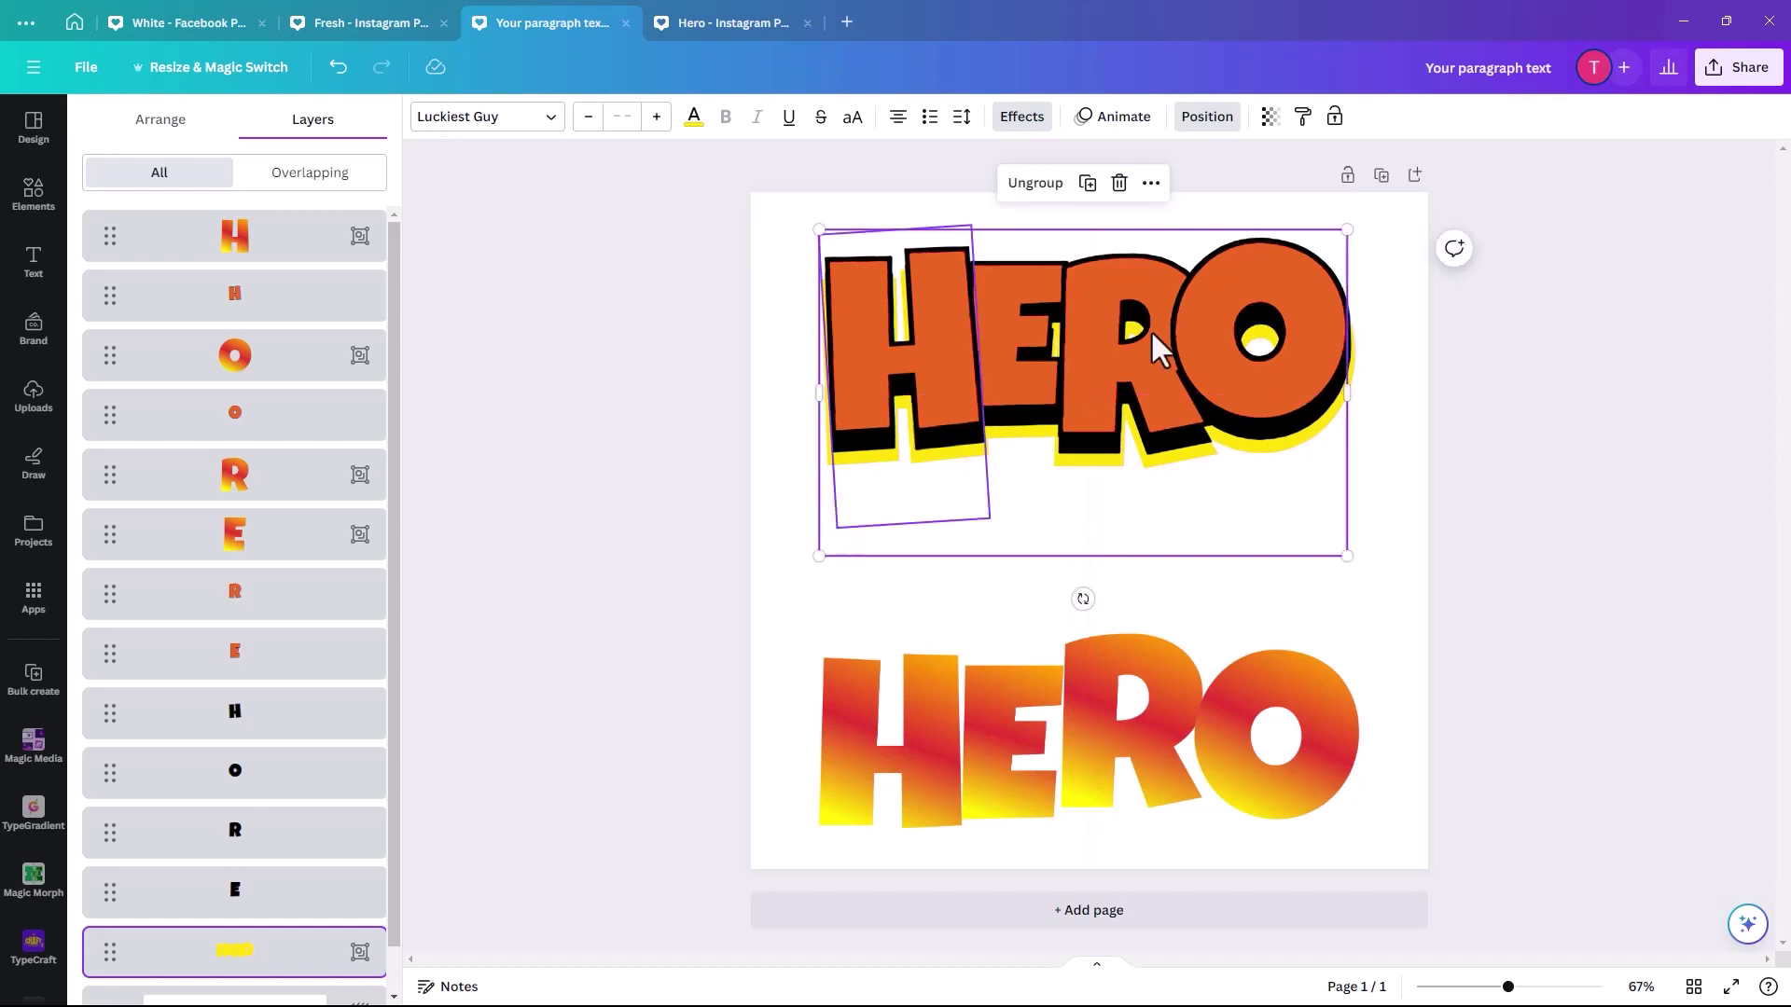
Reduce the yellow group's outline thickness to 27.
{"action": "left_click", "coordinate": [1021, 120]}
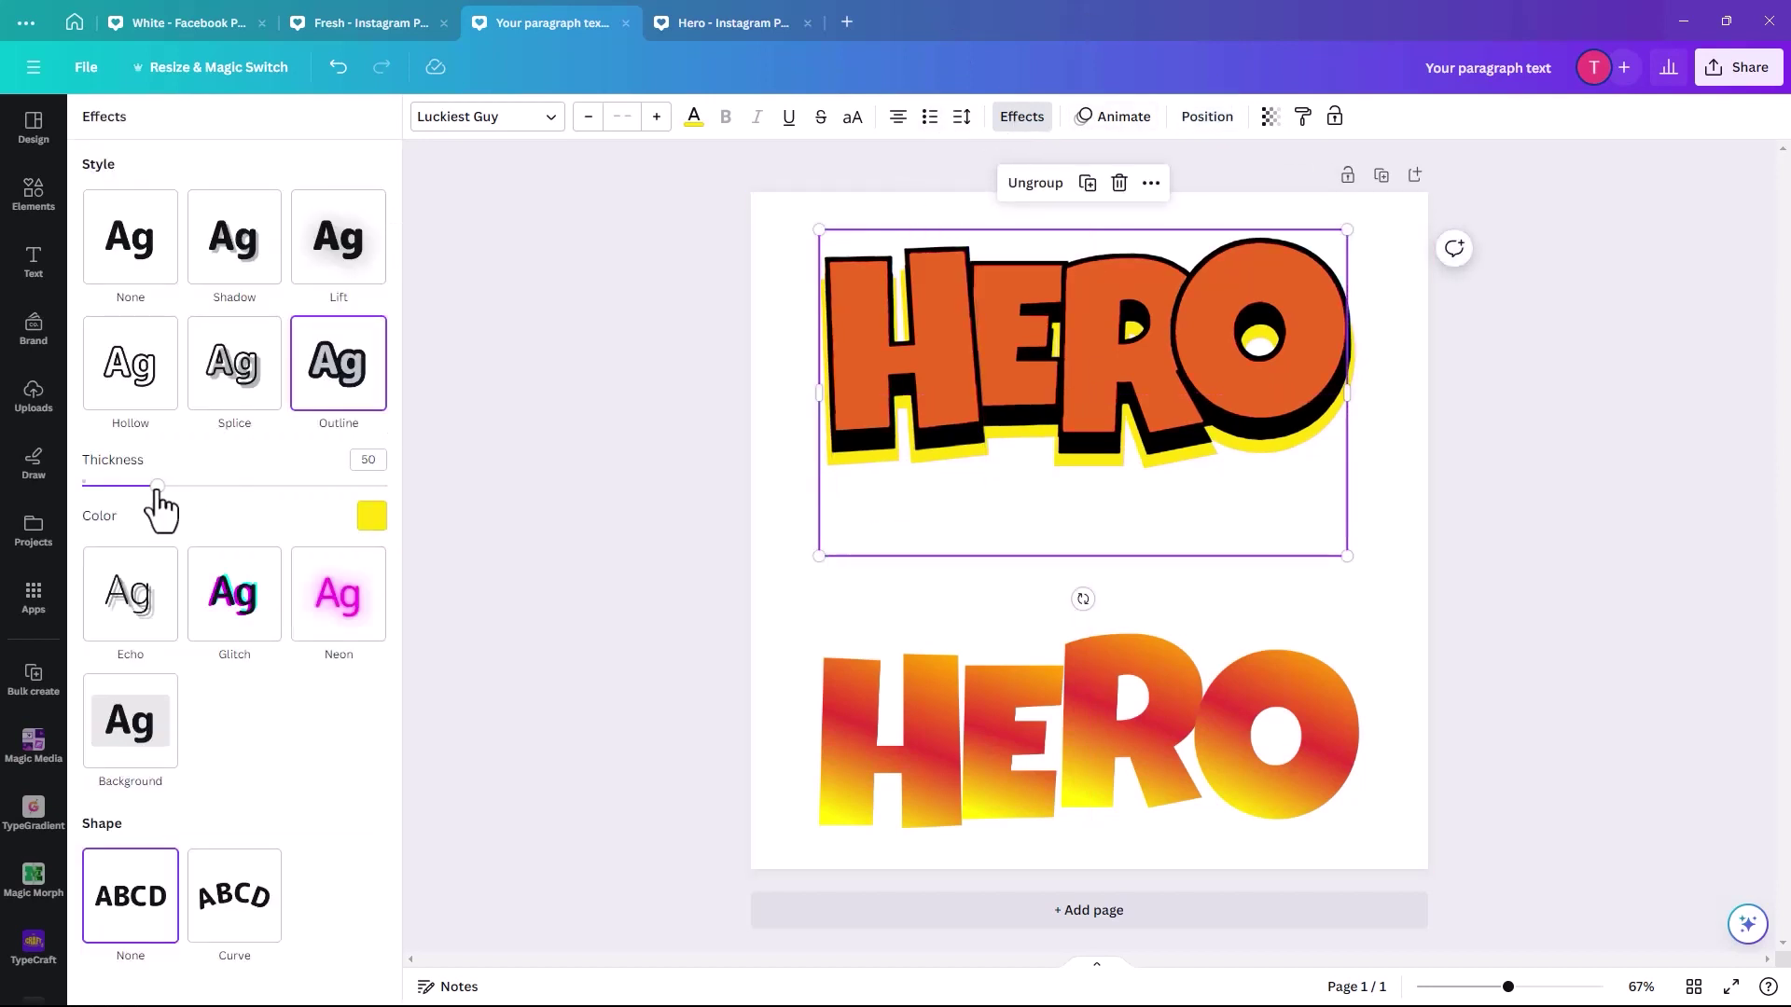
{"action": "left_click_drag", "start_coordinate": [156, 486], "coordinate": [132, 486]}
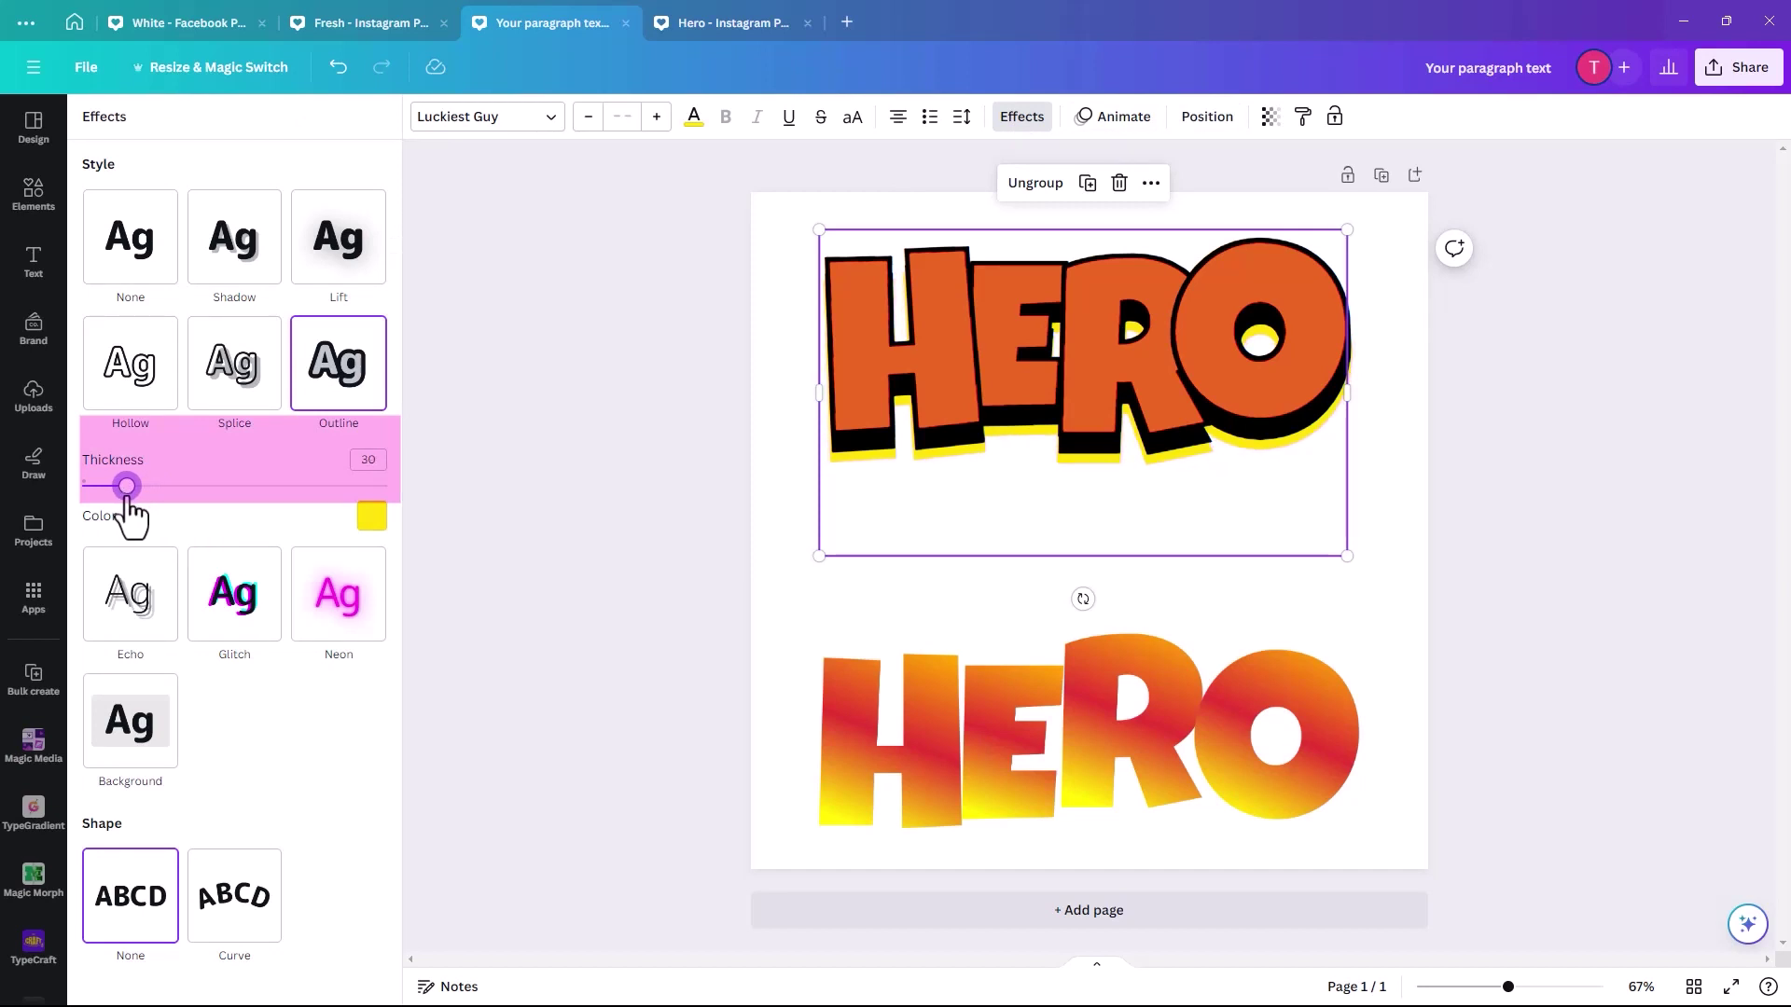
{"action": "left_click_drag", "start_coordinate": [126, 486], "coordinate": [122, 486]}
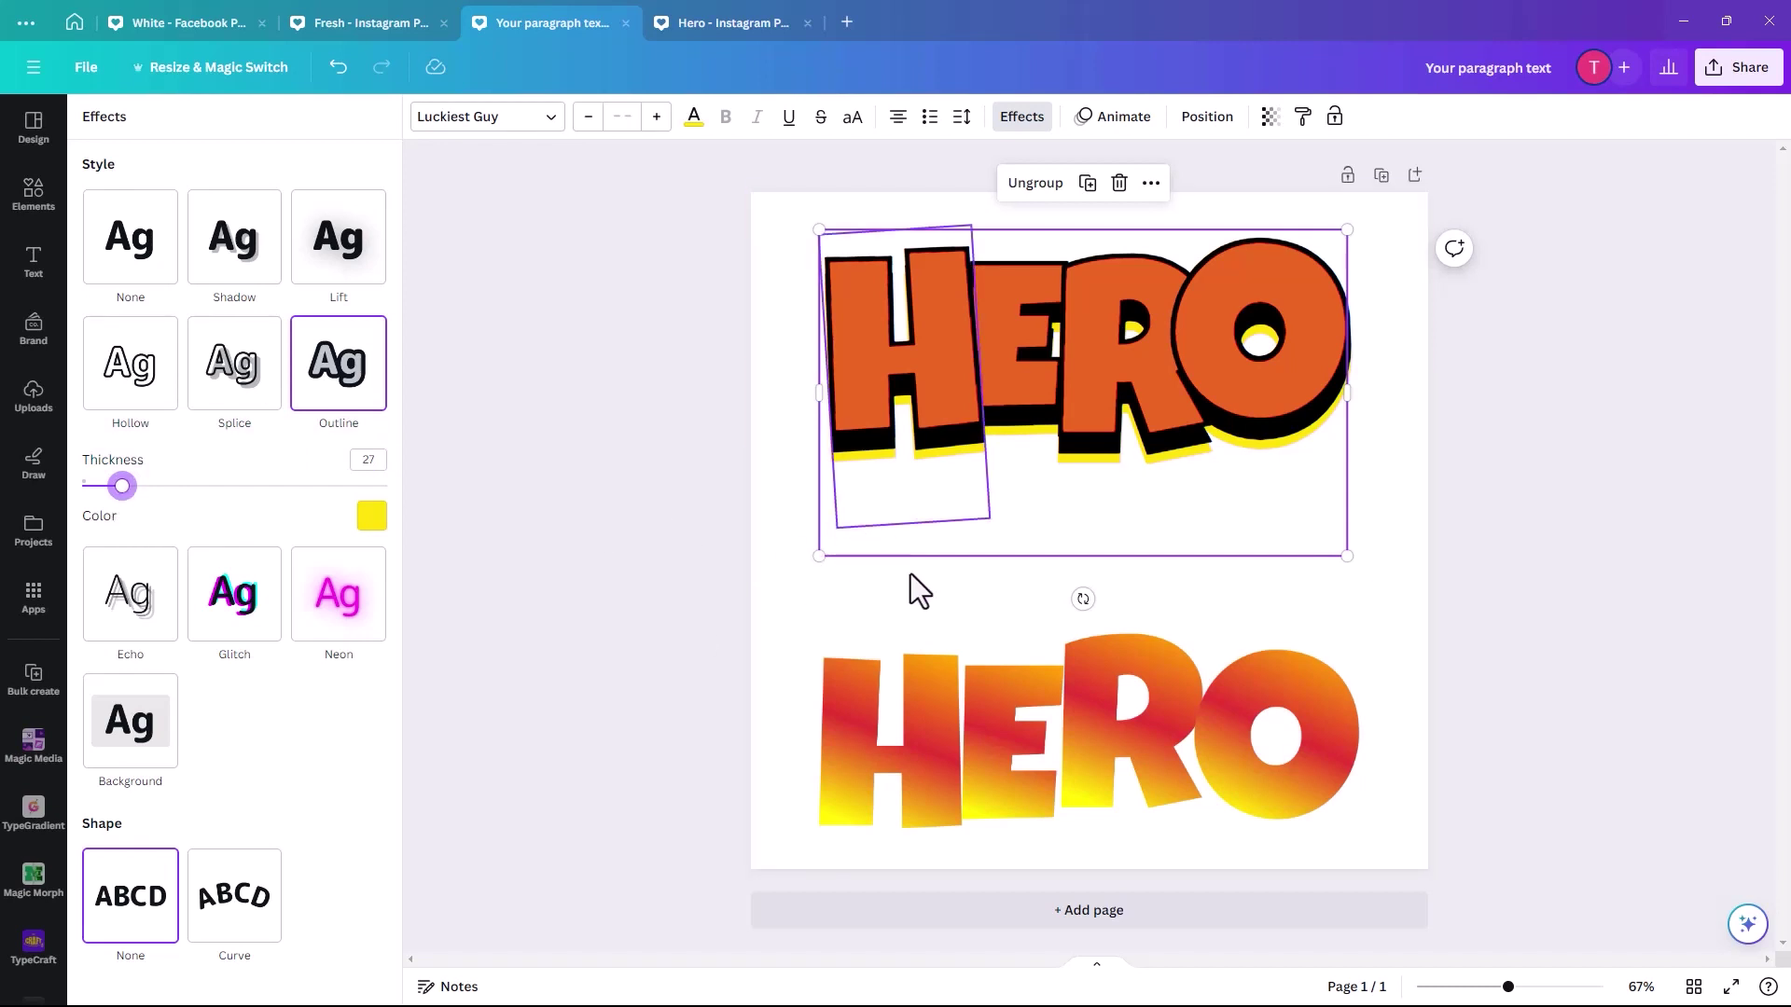
Duplicate the yellow HERO group, offset the copy and colour its text orange.
{"action": "left_click", "coordinate": [1088, 184]}
{"action": "mouse_move", "coordinate": [953, 432]}
{"action": "left_mouse_down"}
{"action": "mouse_move", "coordinate": [936, 452]}
{"action": "mouse_move", "coordinate": [940, 434]}
{"action": "left_mouse_up"}
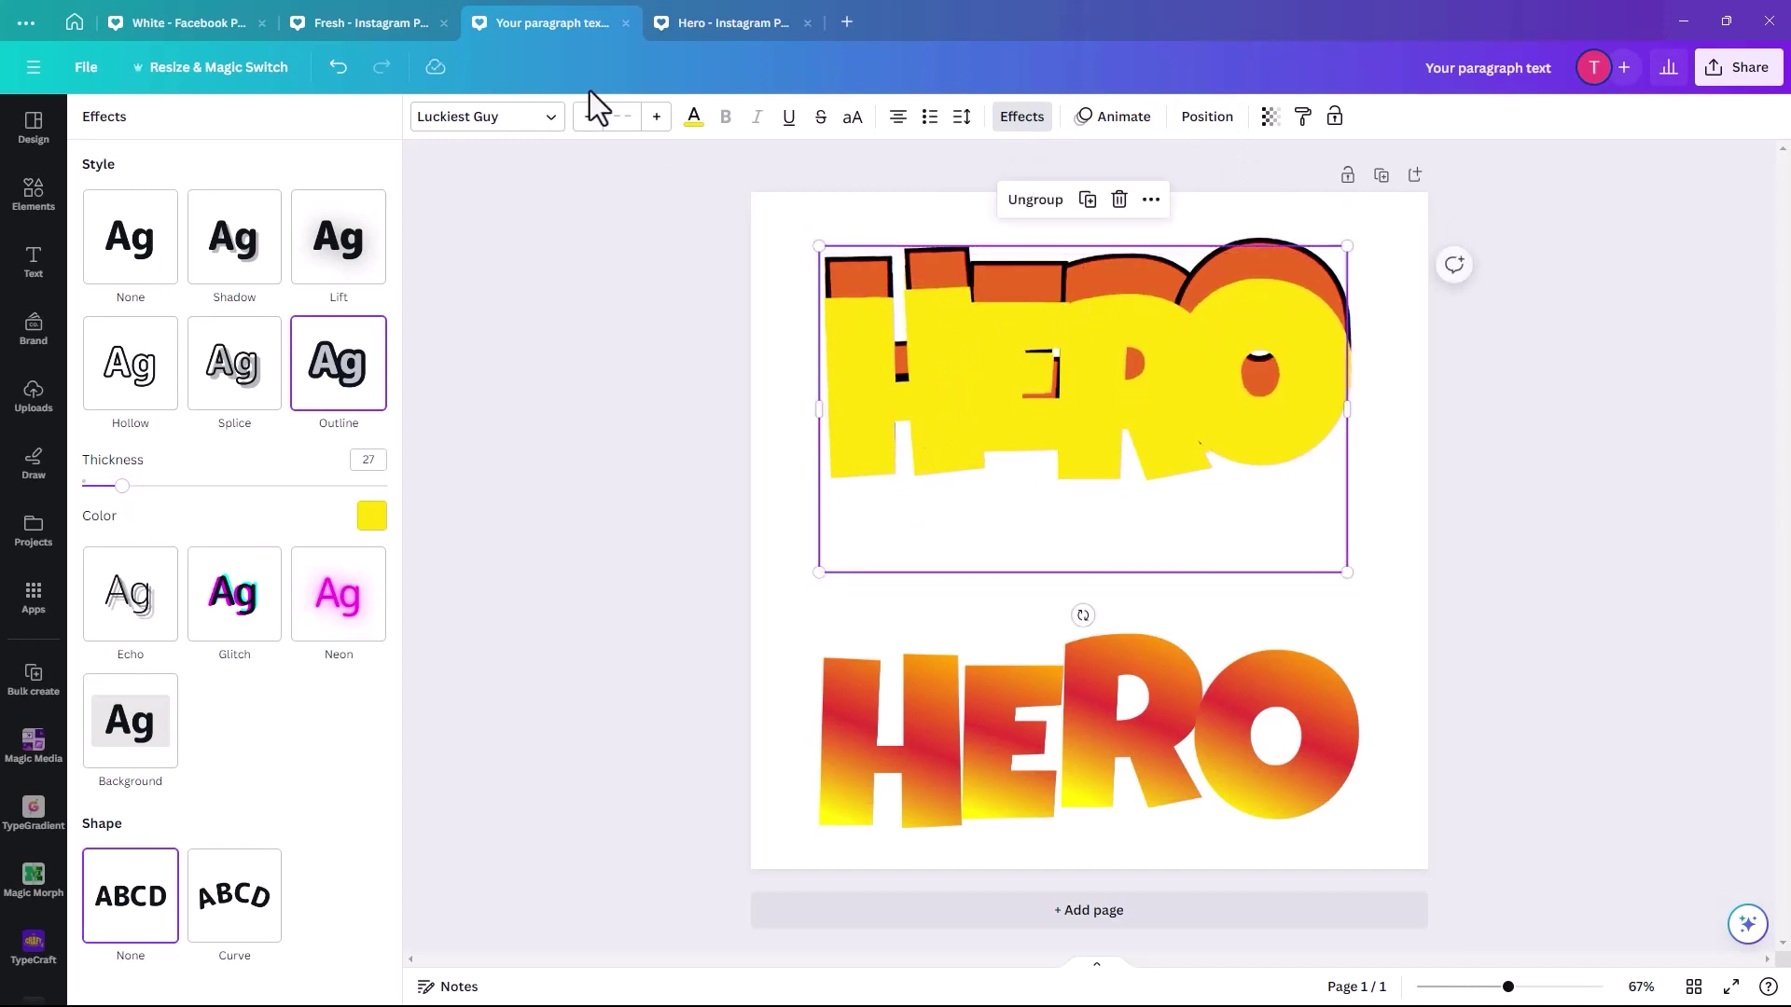
{"action": "left_click", "coordinate": [693, 119]}
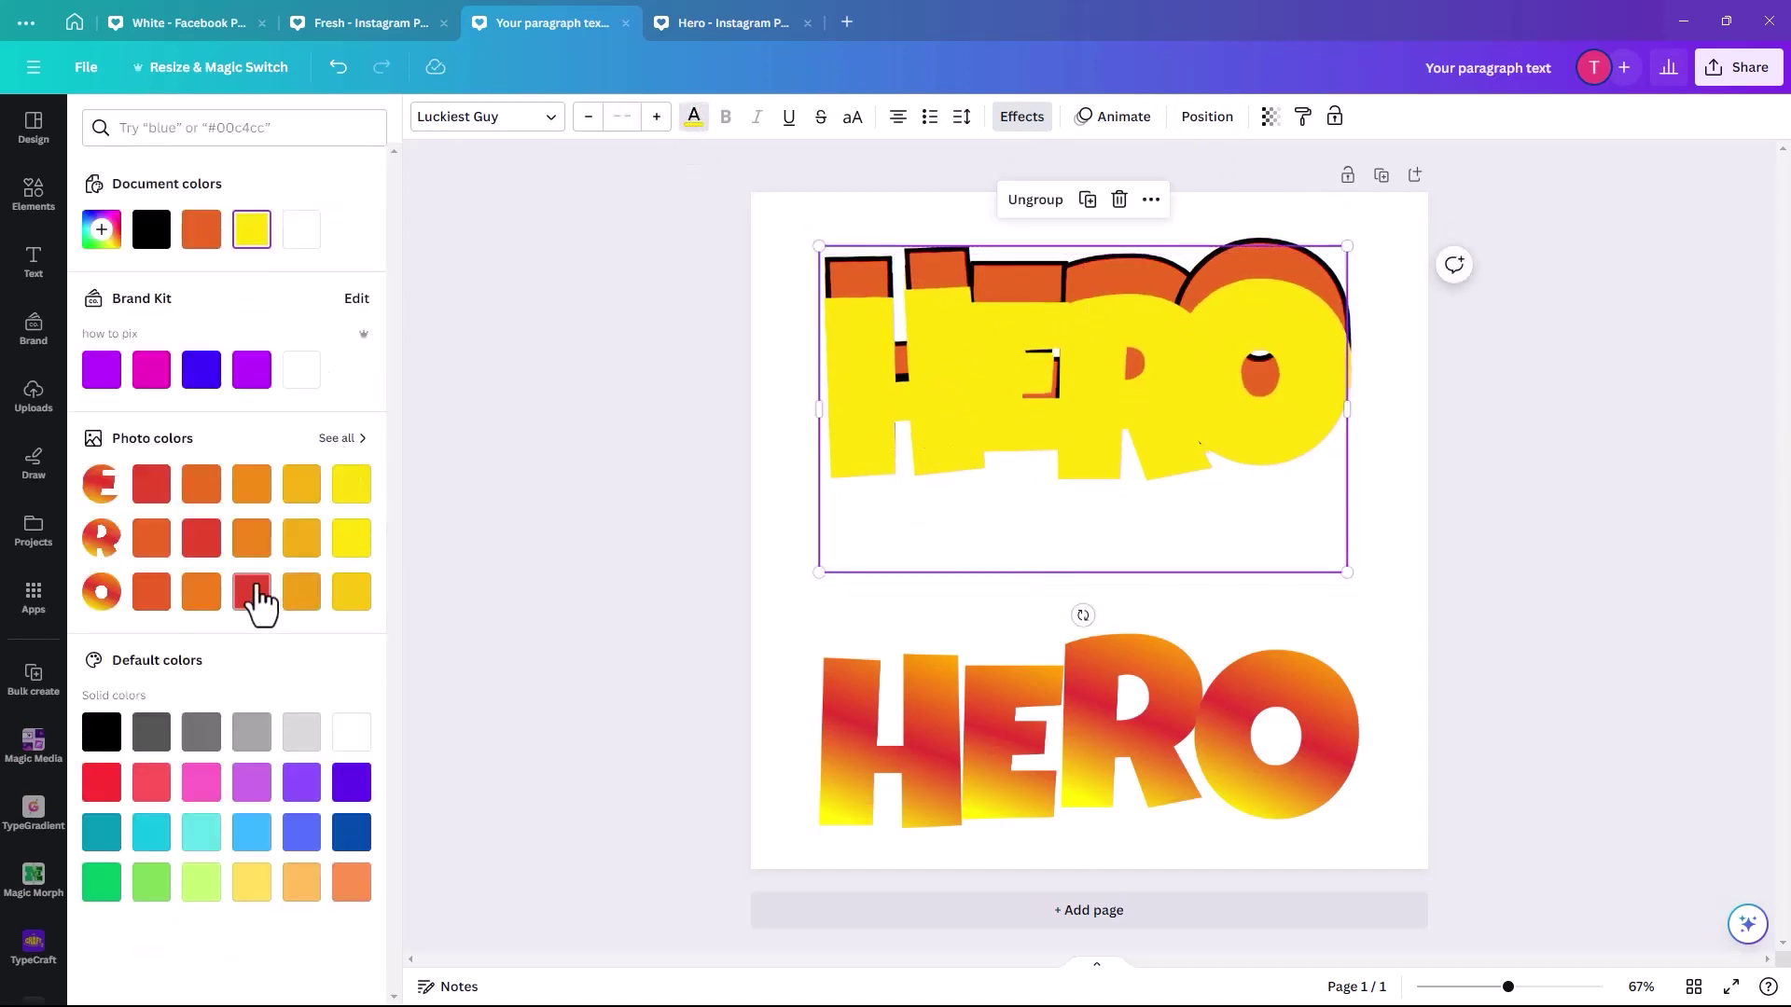
{"action": "left_click", "coordinate": [252, 541]}
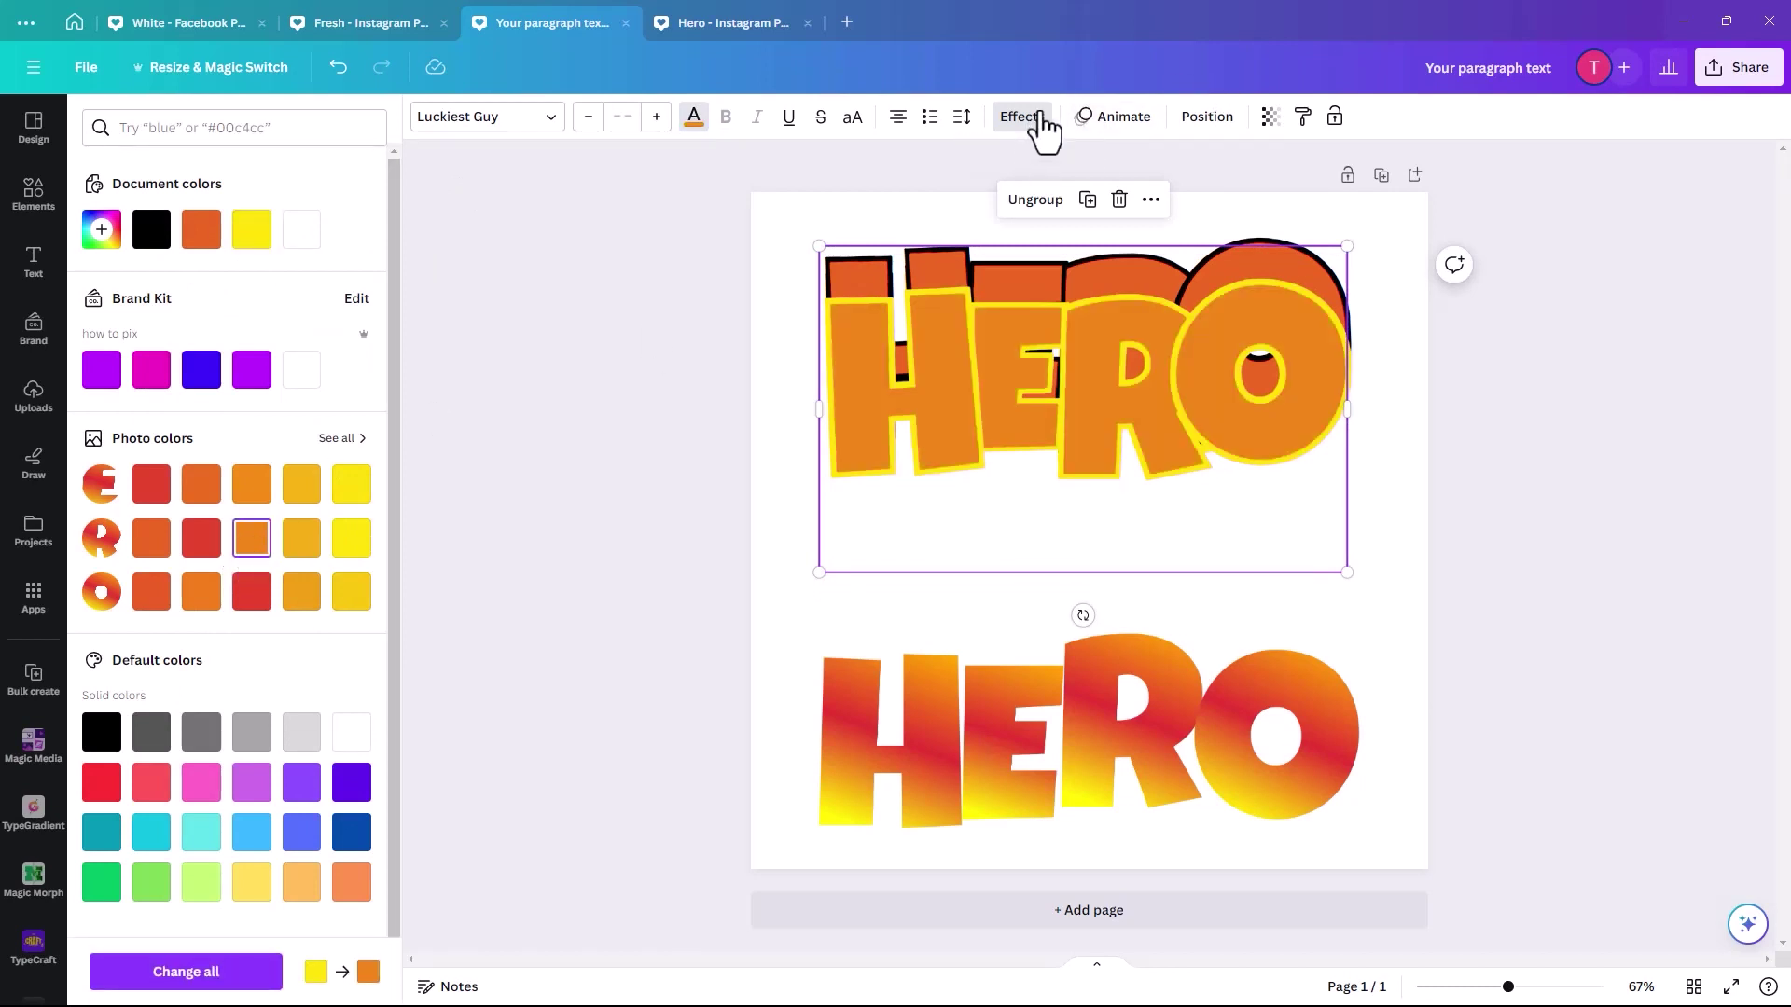
Turn the copy's outline orange and send it behind all other title layers.
{"action": "left_click", "coordinate": [1024, 119]}
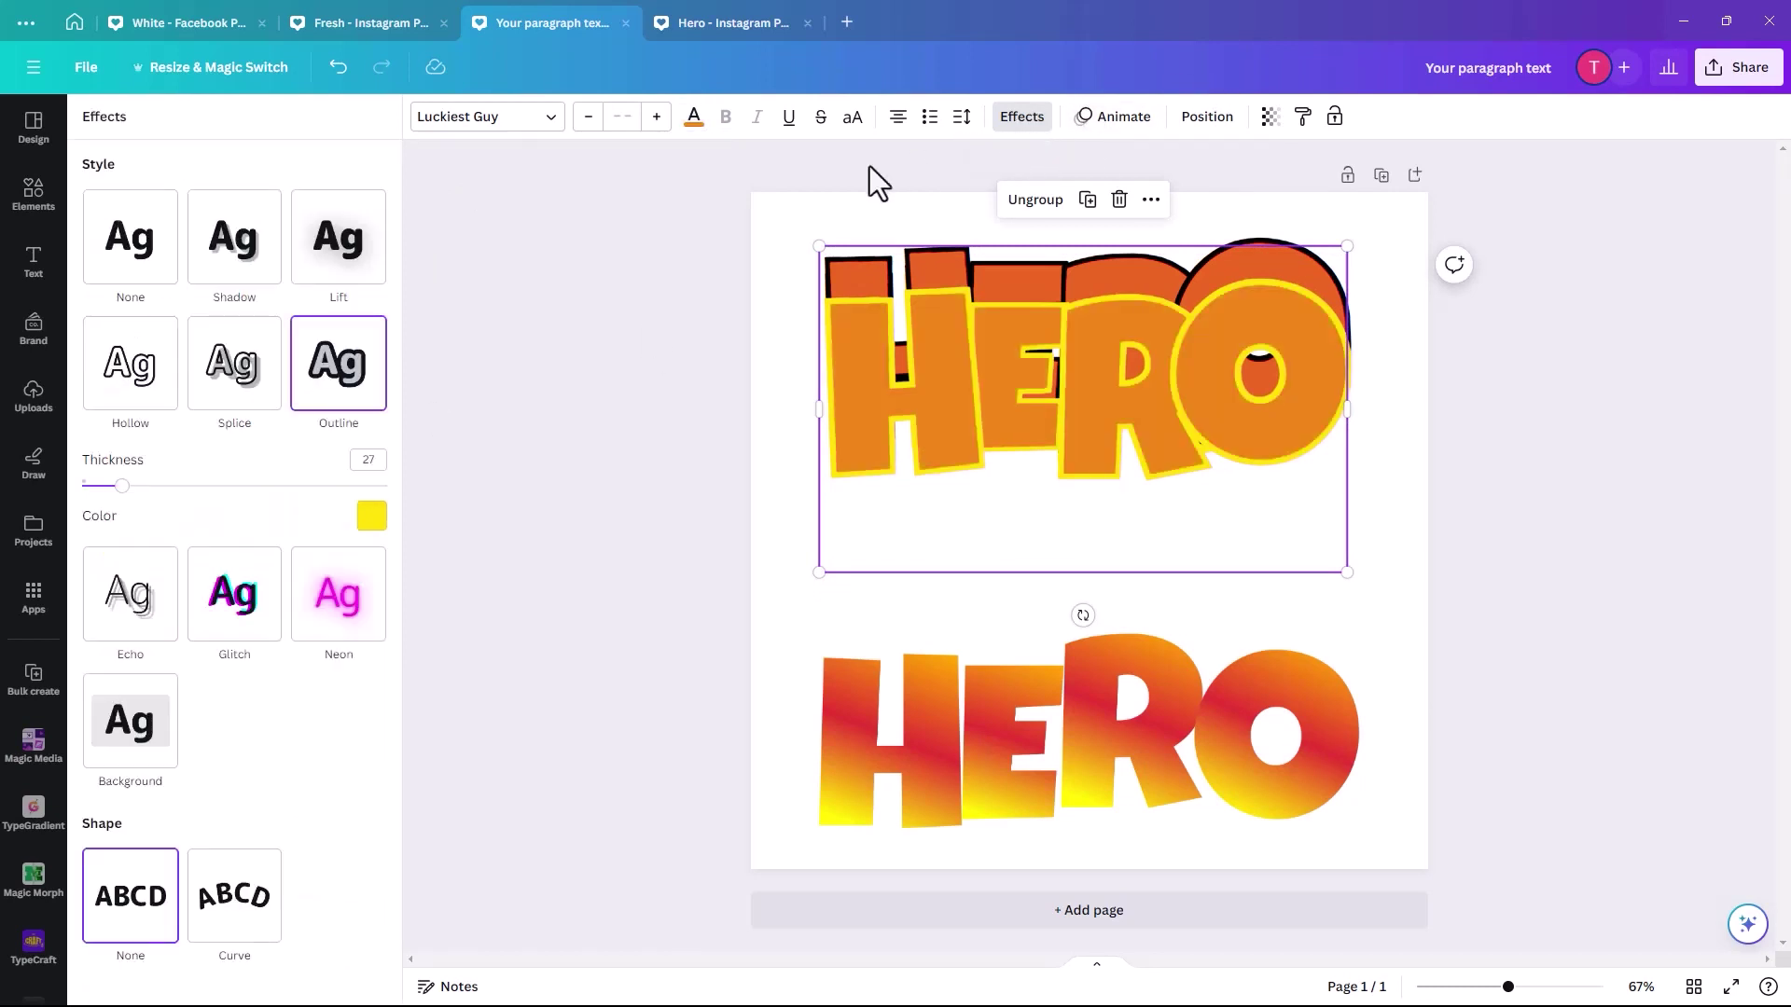
{"action": "left_click", "coordinate": [371, 516]}
{"action": "left_click", "coordinate": [248, 614]}
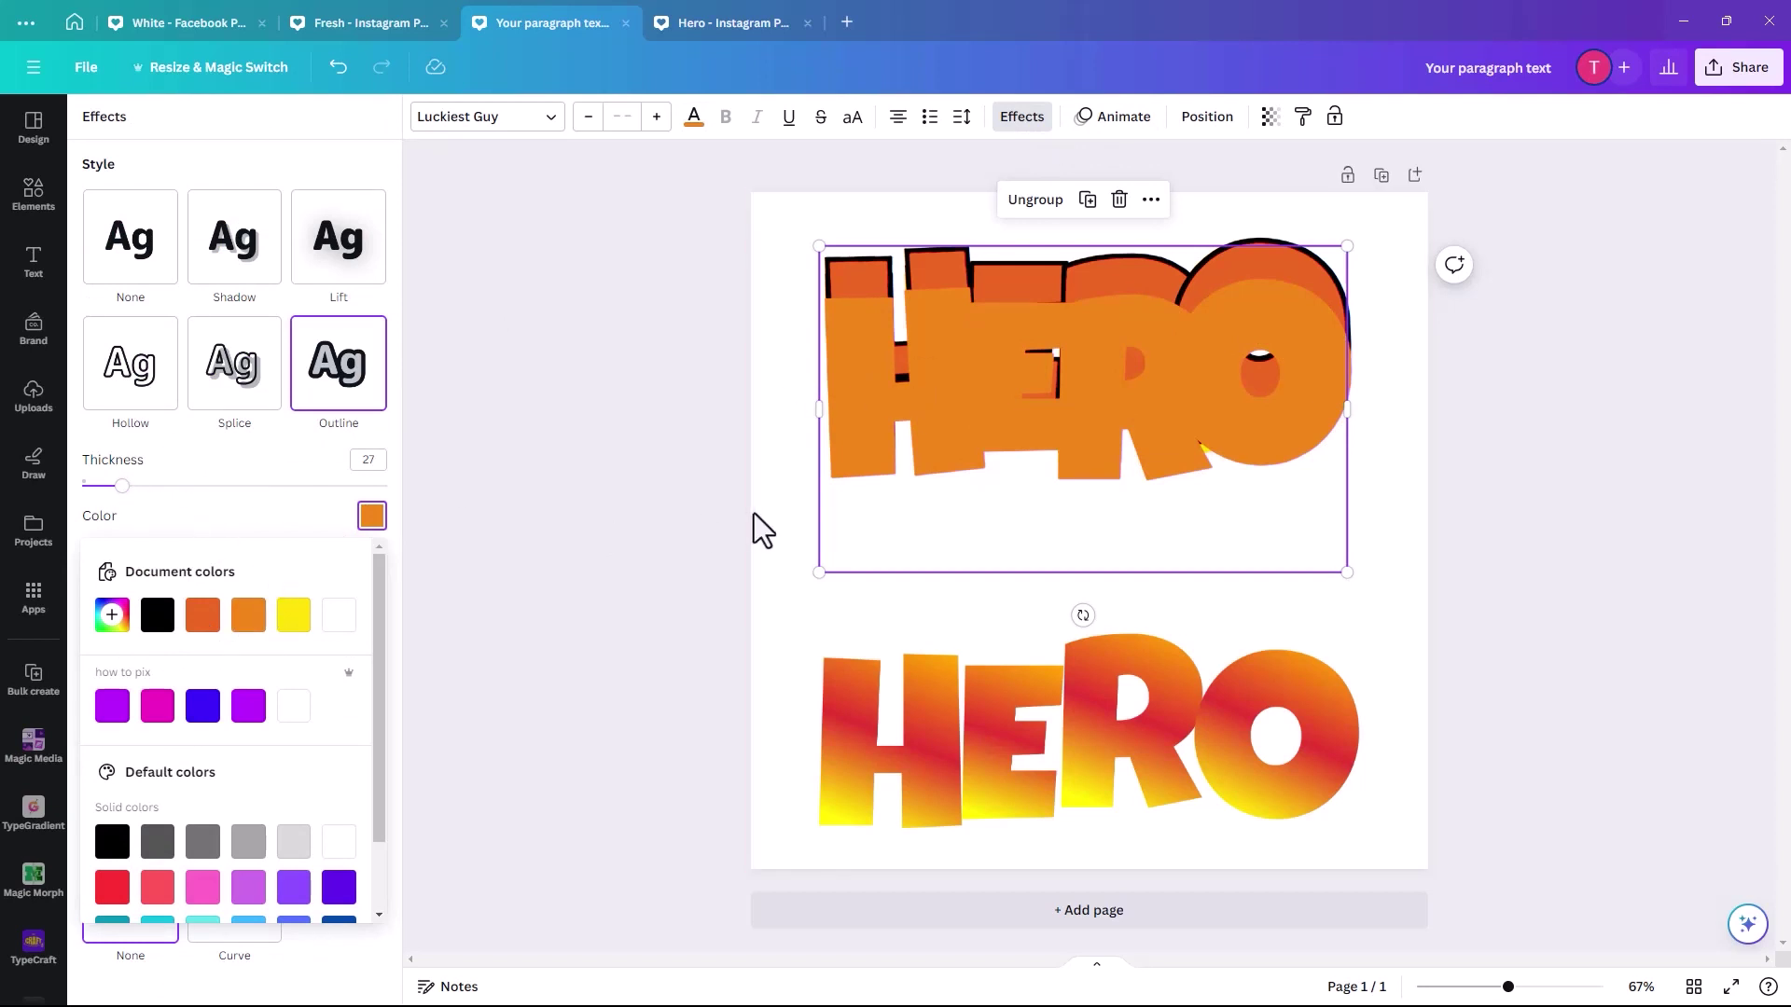
{"action": "left_click", "coordinate": [1208, 130]}
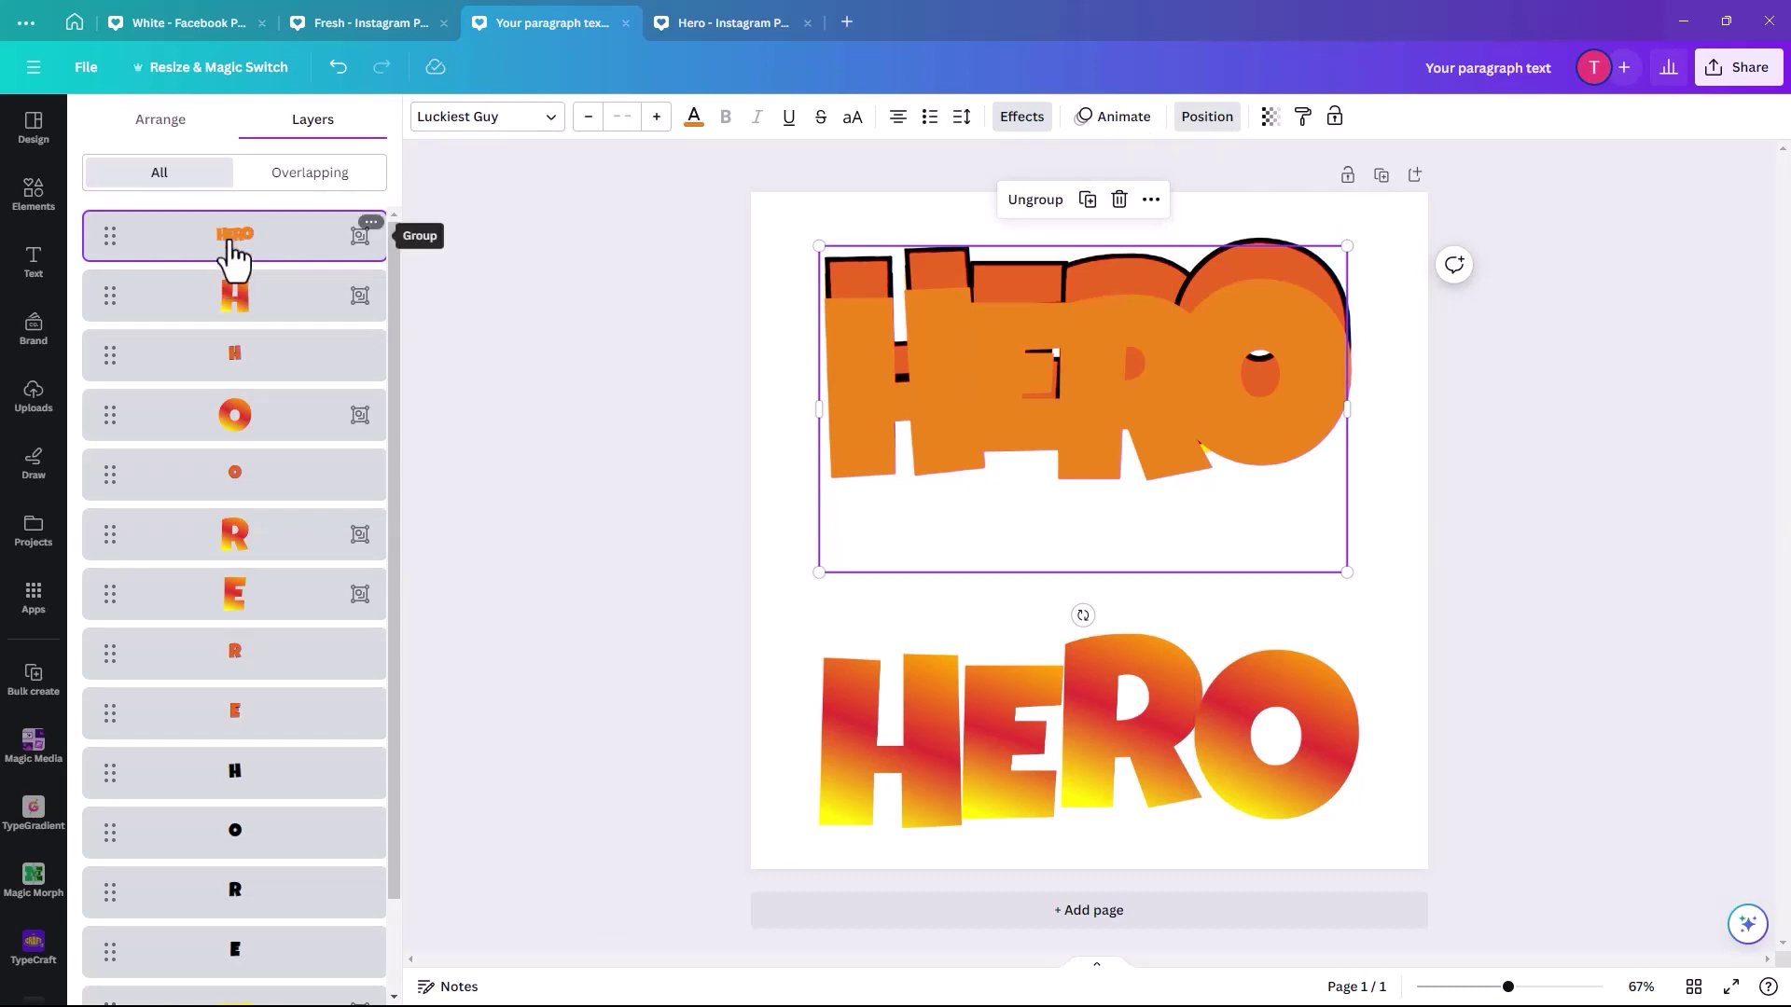
{"action": "left_click_drag", "start_coordinate": [232, 250], "coordinate": [232, 950]}
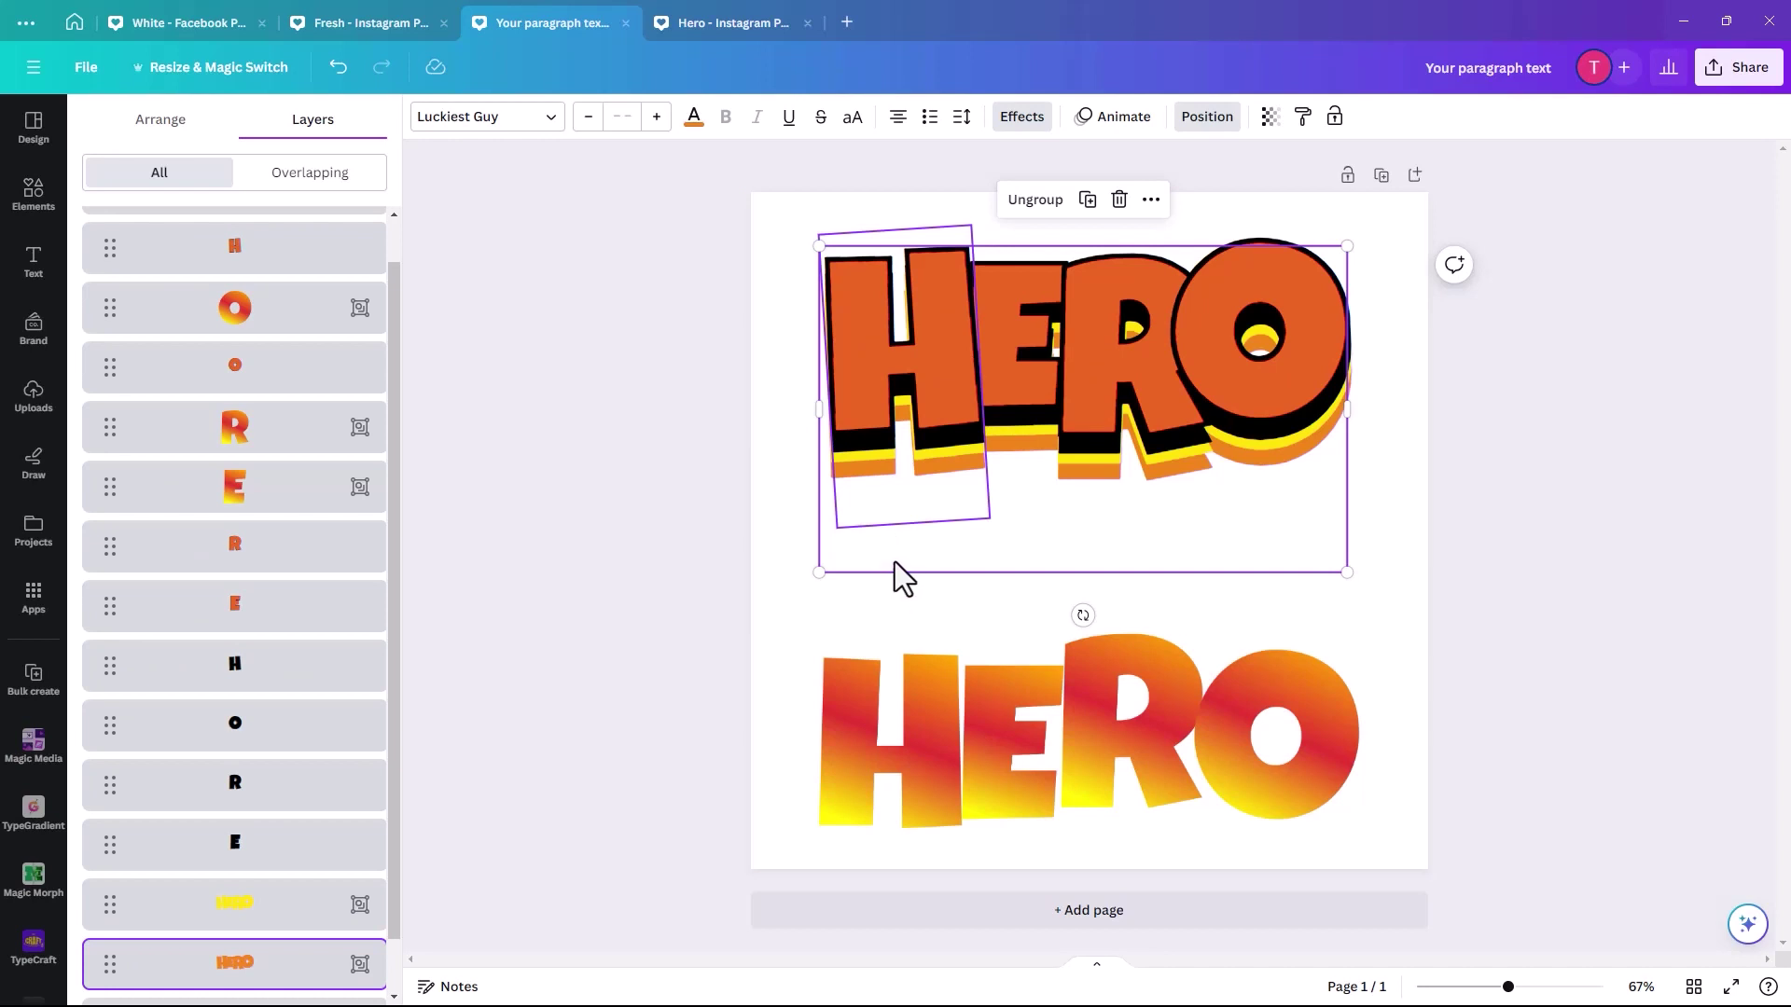
{"action": "left_click_drag", "start_coordinate": [893, 561], "coordinate": [894, 557]}
Place the gradient H over the top HERO's H, tilted to -3°.
{"action": "left_click", "coordinate": [752, 622]}
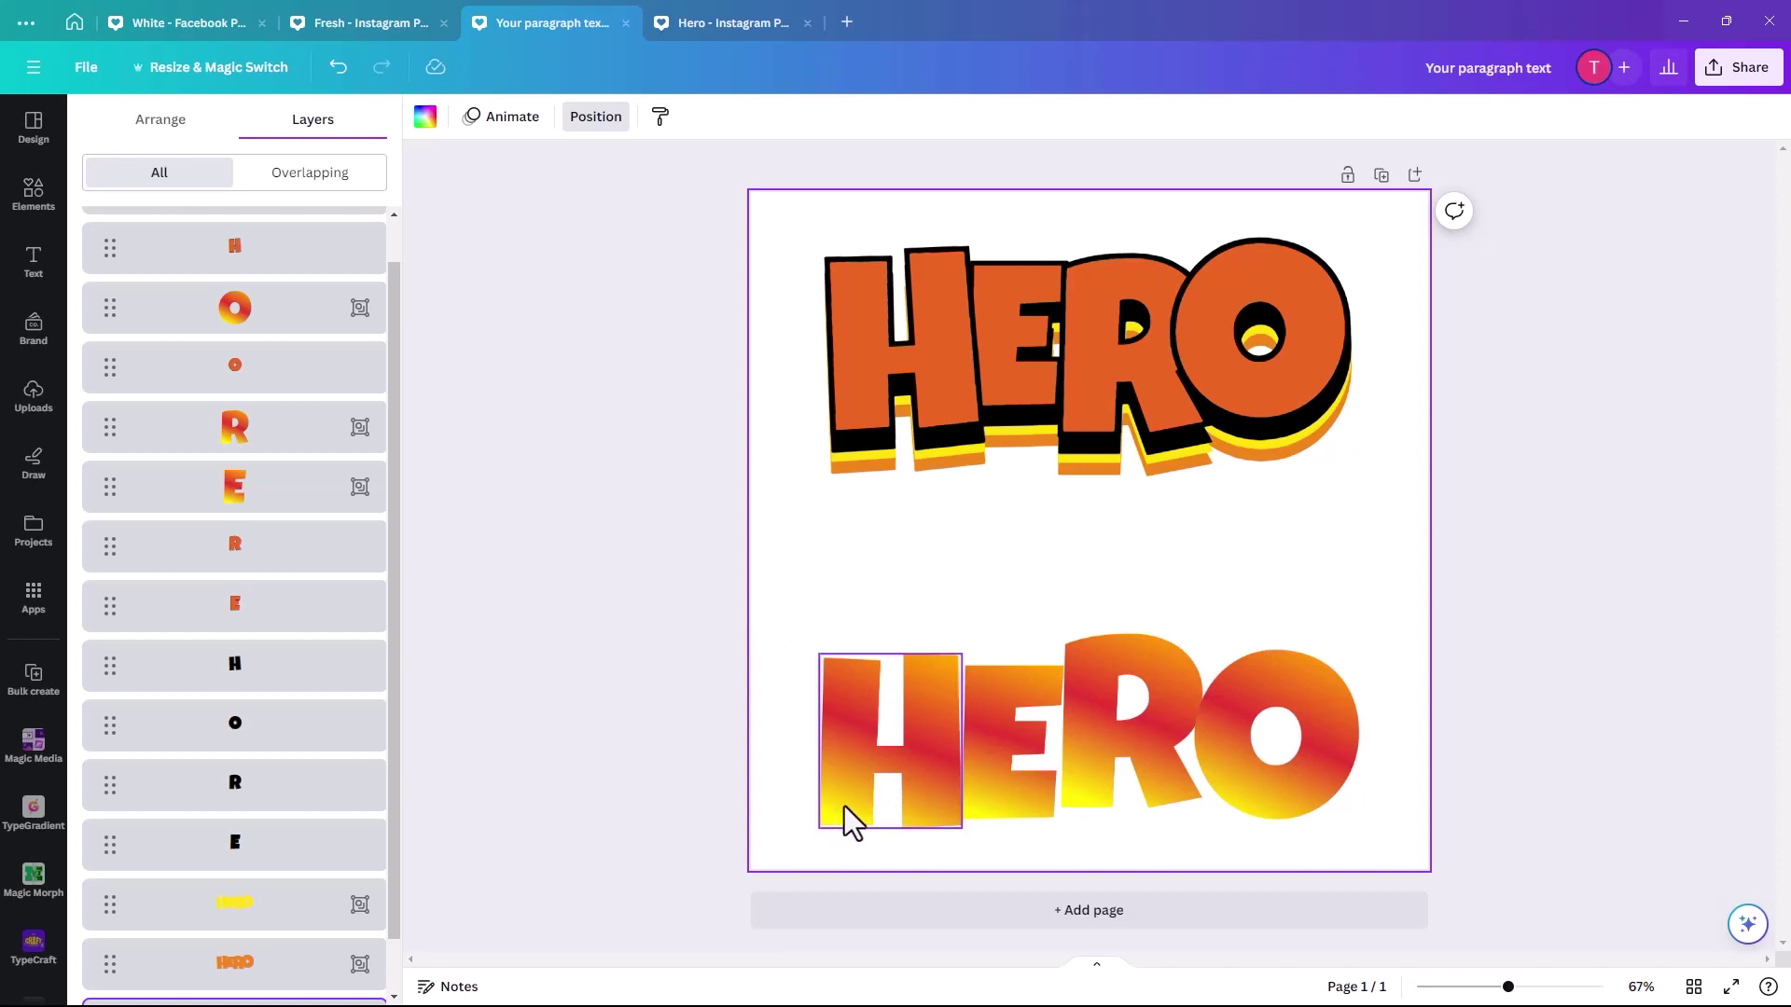
{"action": "left_click_drag", "start_coordinate": [847, 795], "coordinate": [858, 403]}
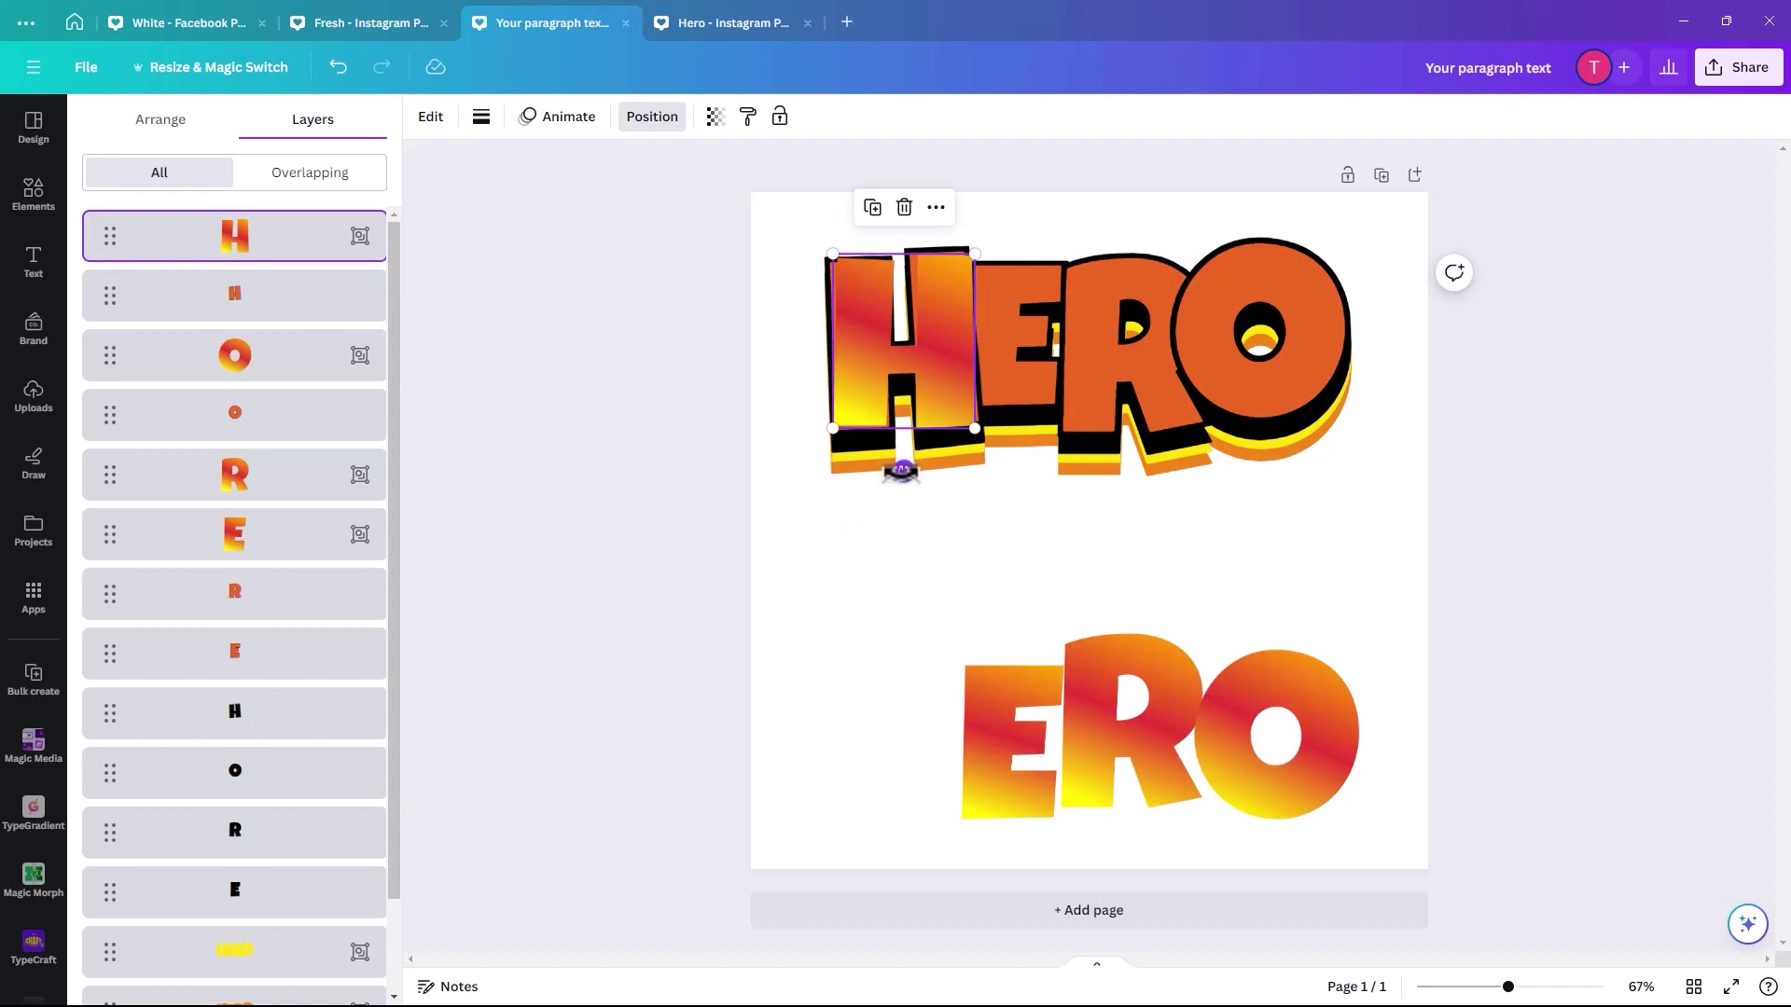
{"action": "left_click_drag", "start_coordinate": [901, 468], "coordinate": [910, 470]}
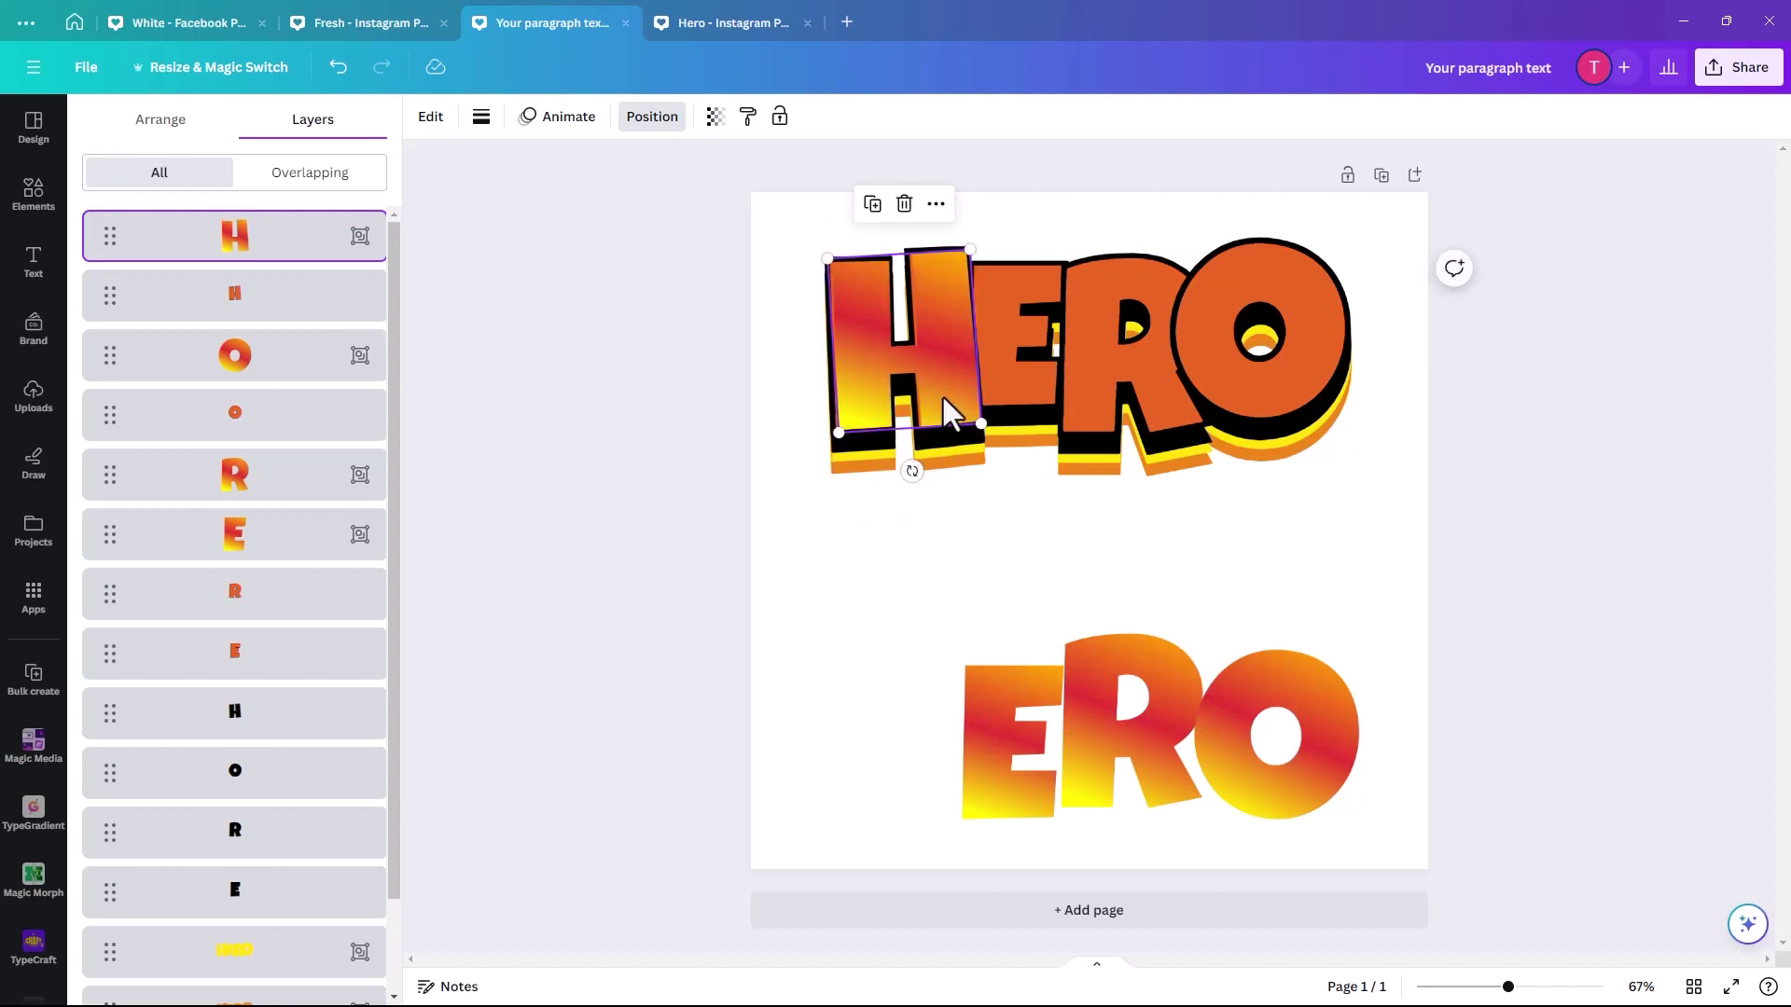
{"action": "left_click_drag", "start_coordinate": [940, 395], "coordinate": [916, 408]}
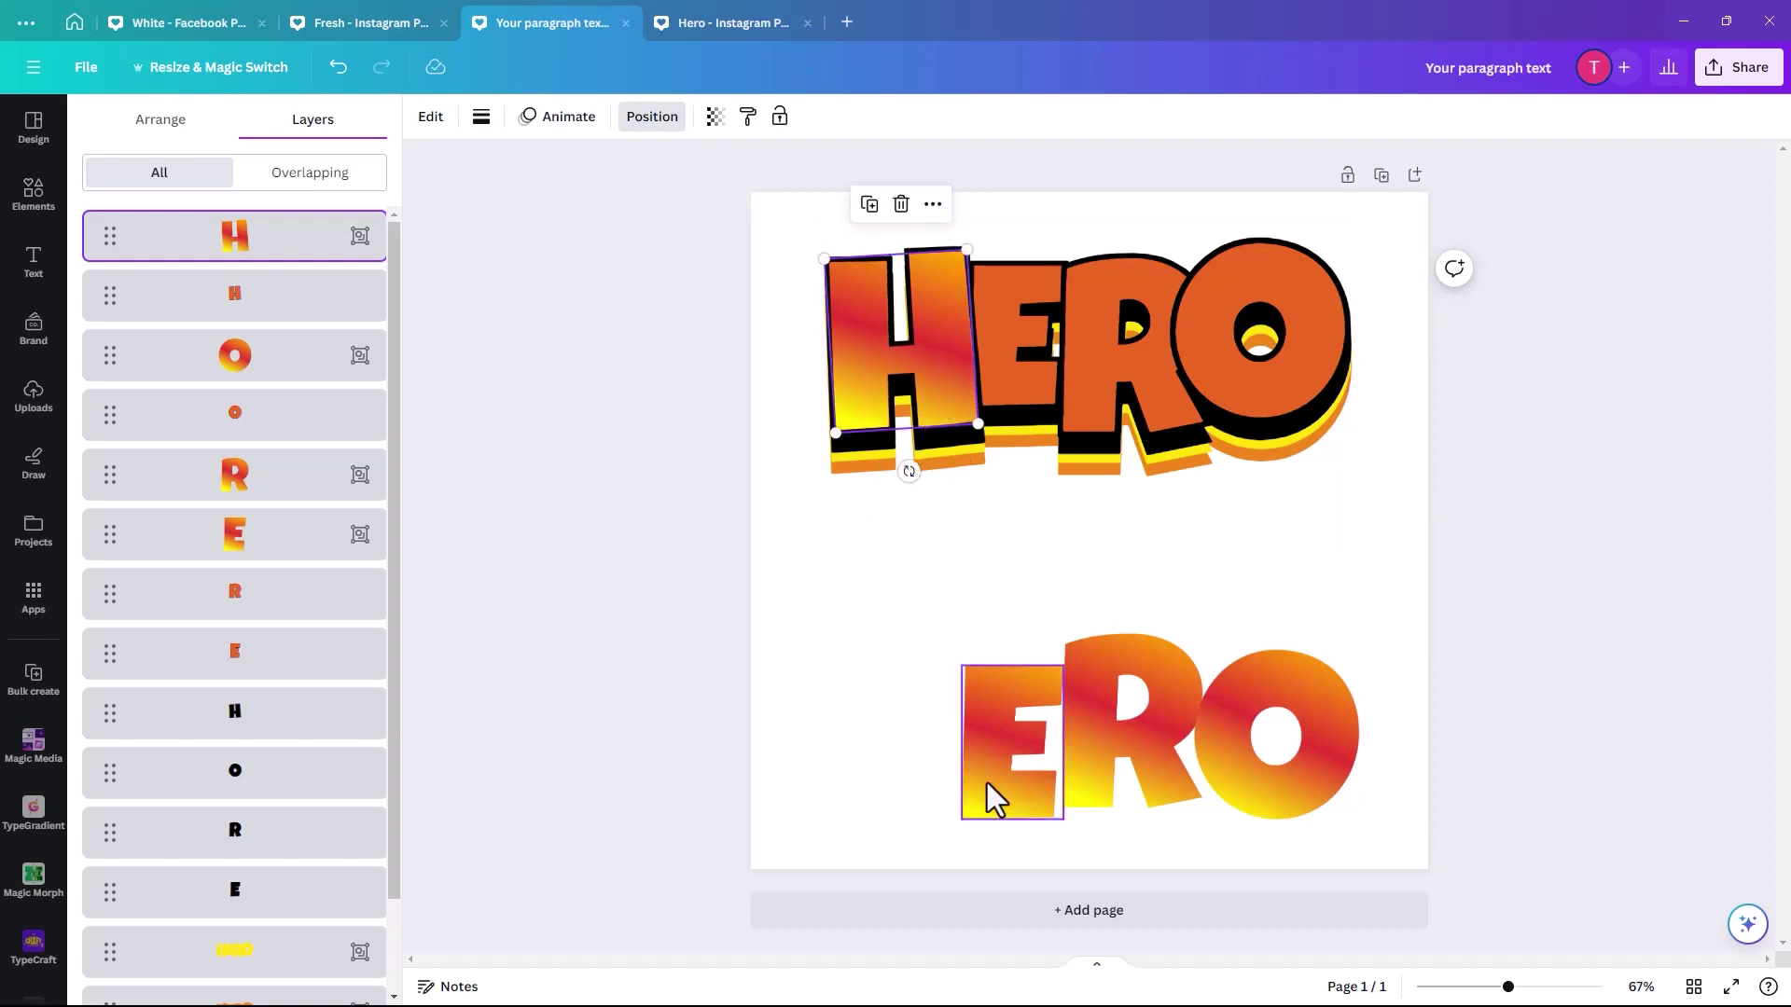
Move the gradient E, R and O up onto their outlined HERO letters, aligning each.
{"action": "left_click_drag", "start_coordinate": [987, 783], "coordinate": [966, 410]}
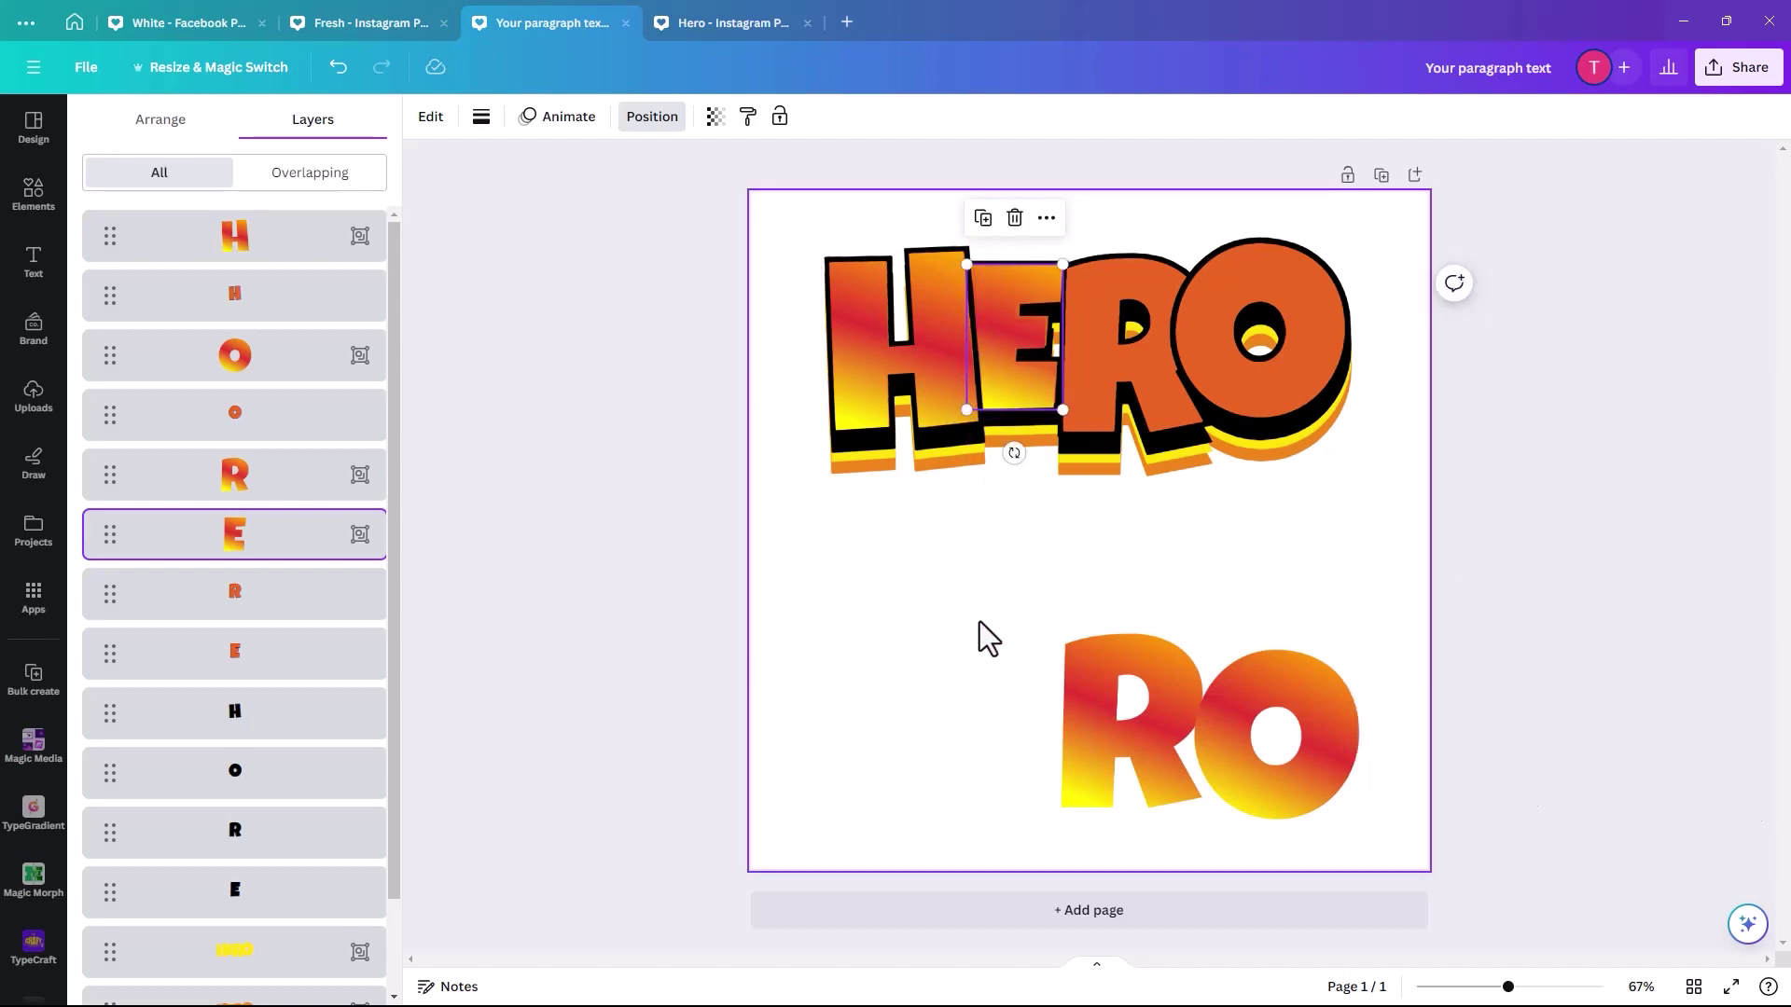
{"action": "key", "text": "Left"}
{"action": "key", "text": "Left"}
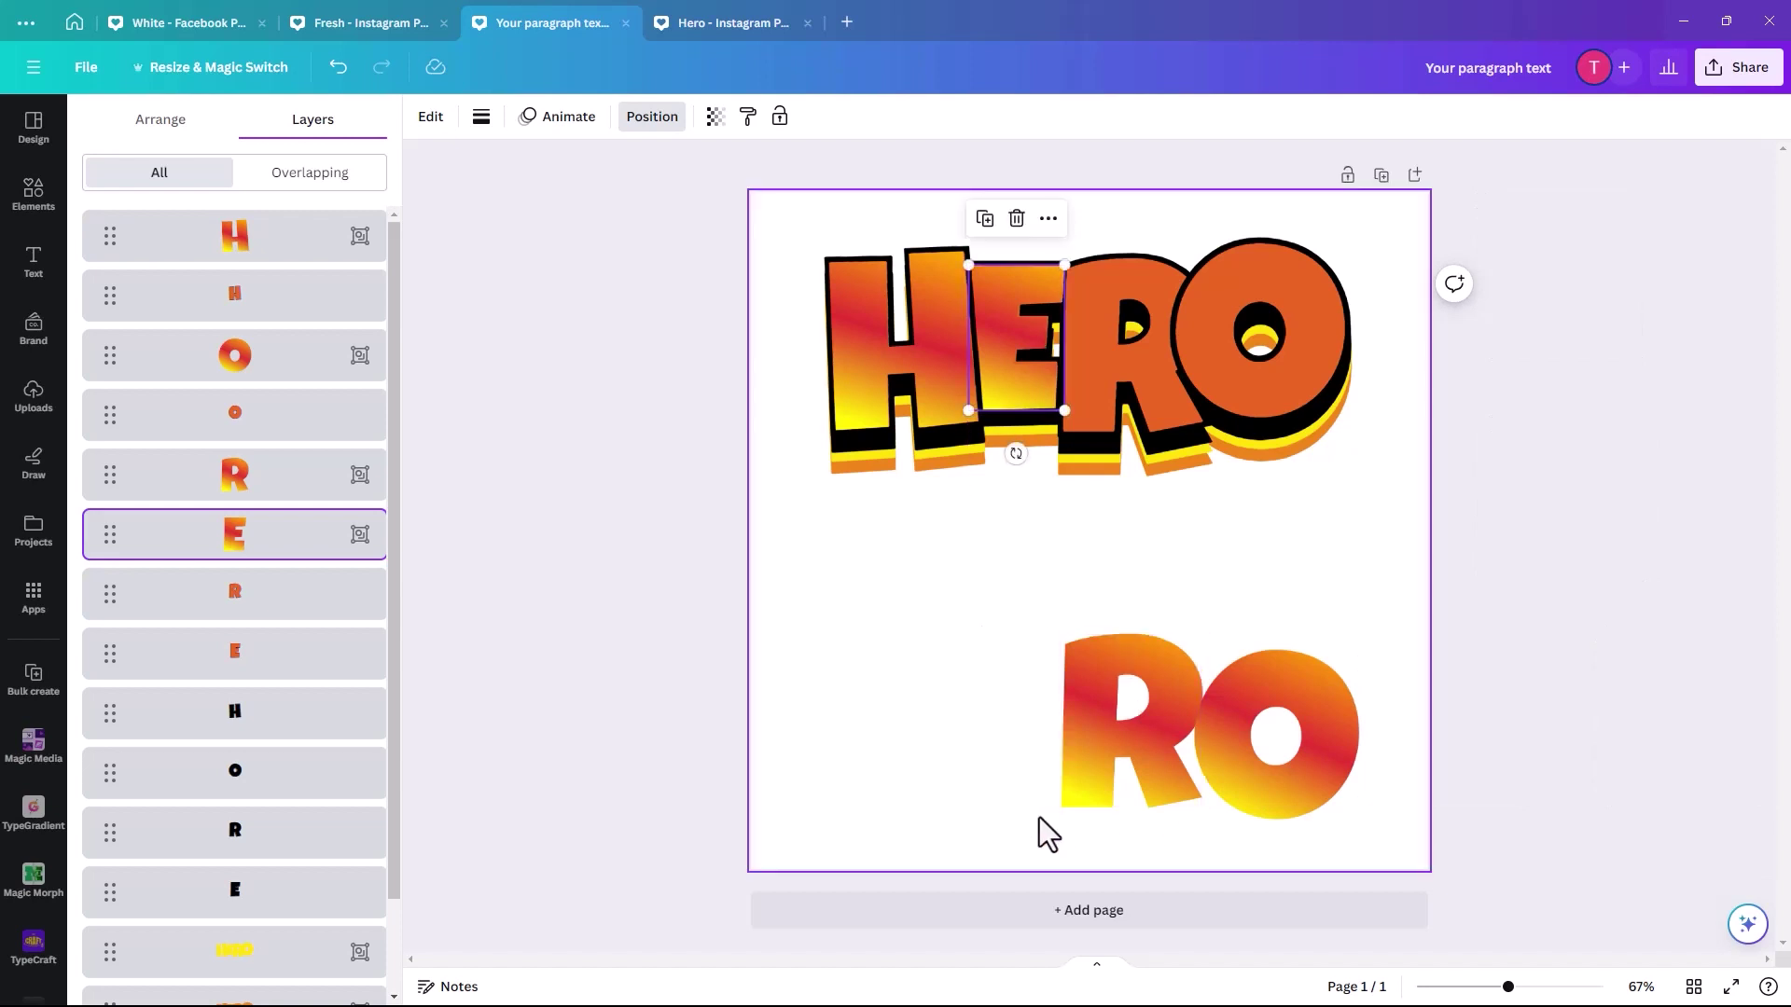
{"action": "left_click_drag", "start_coordinate": [1096, 793], "coordinate": [1102, 405]}
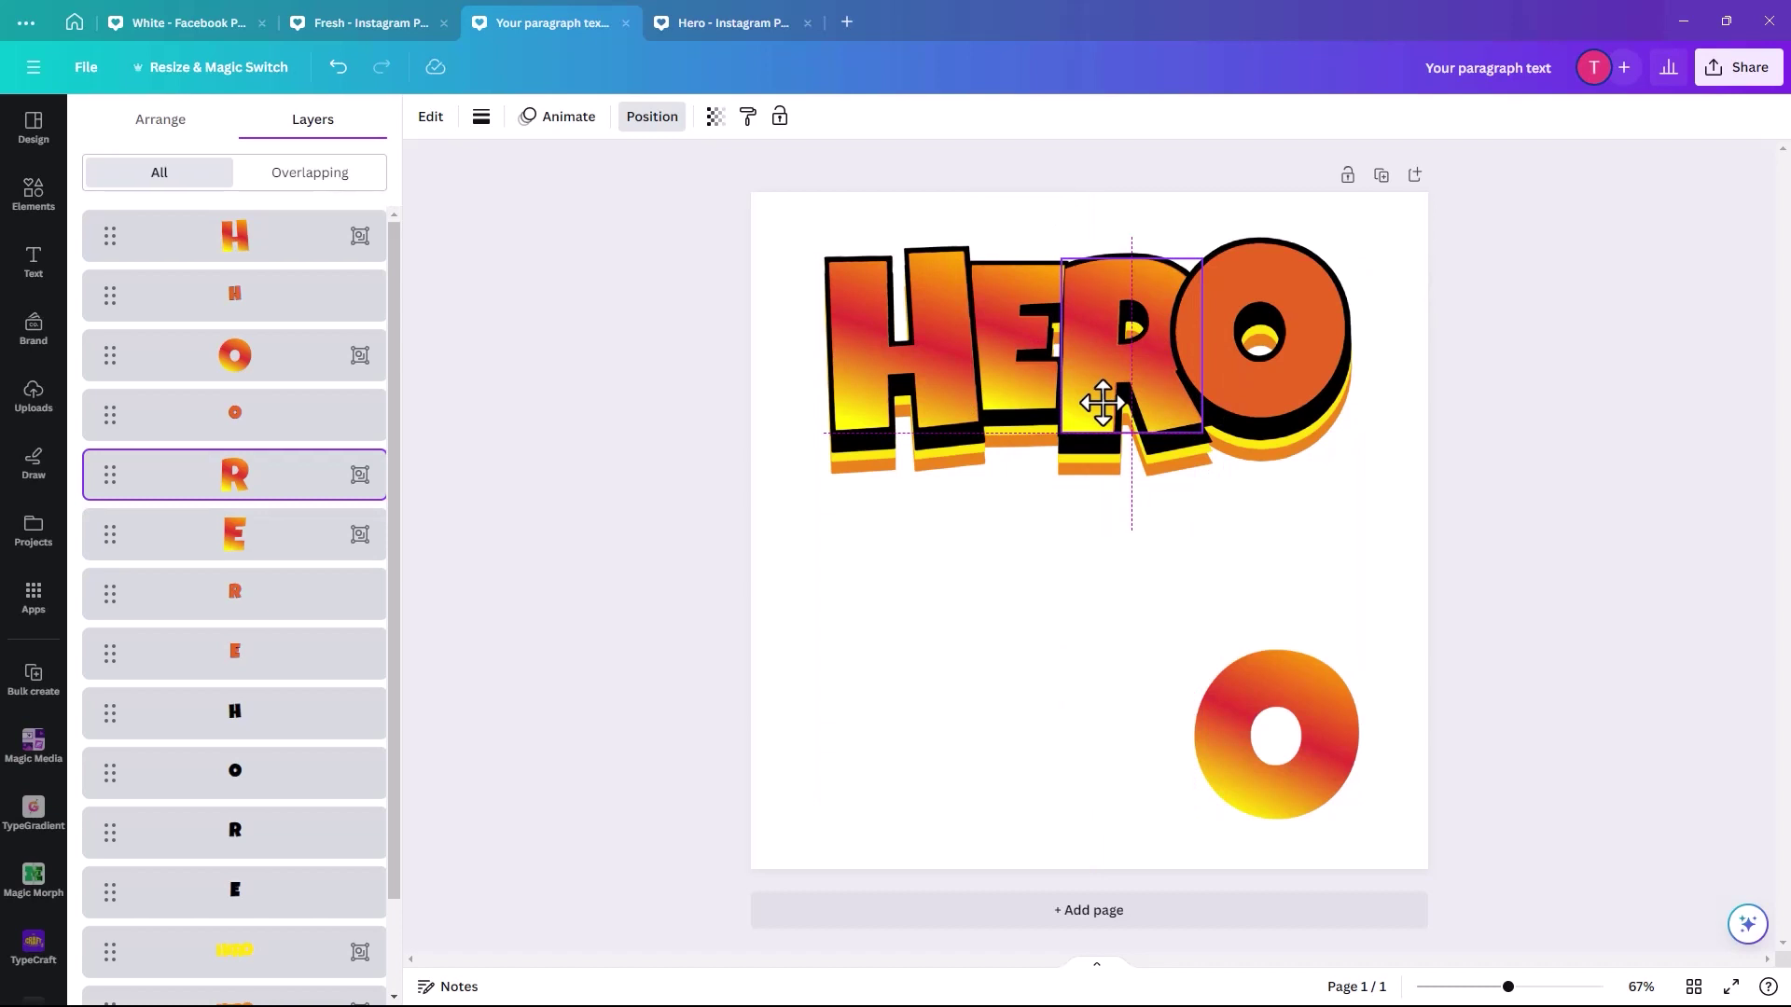
{"action": "left_click_drag", "start_coordinate": [1103, 403], "coordinate": [1105, 403]}
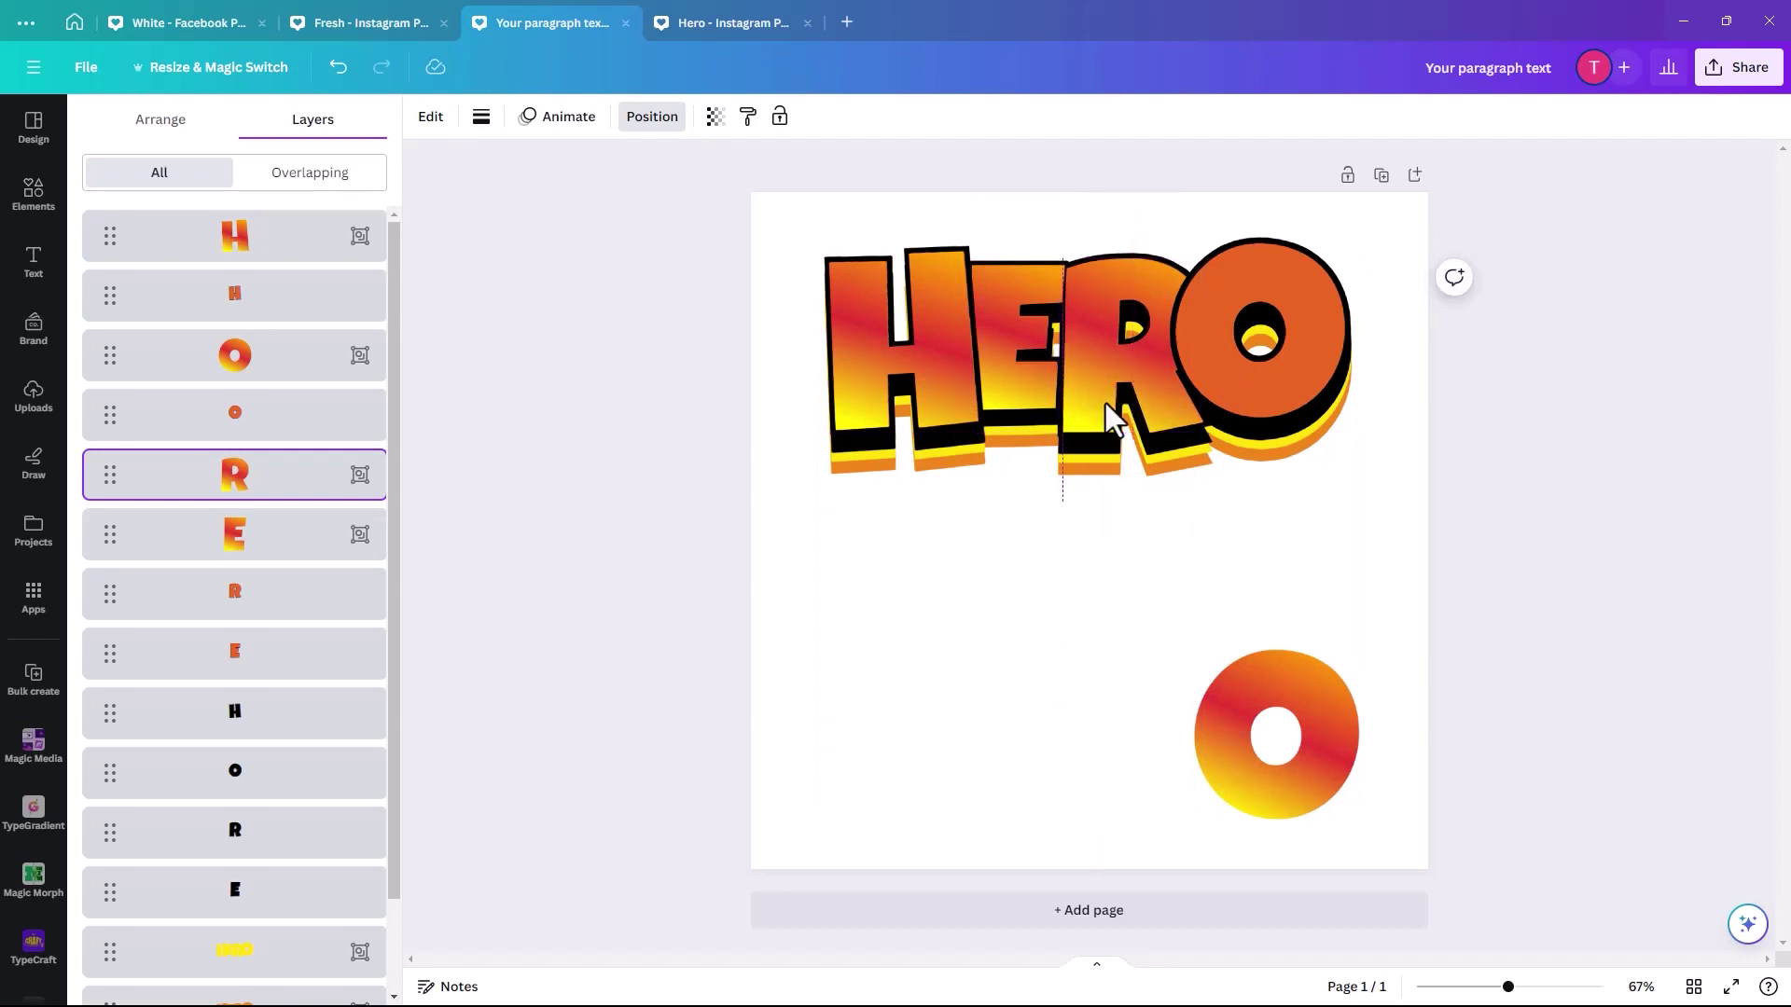
{"action": "left_click", "coordinate": [1105, 403]}
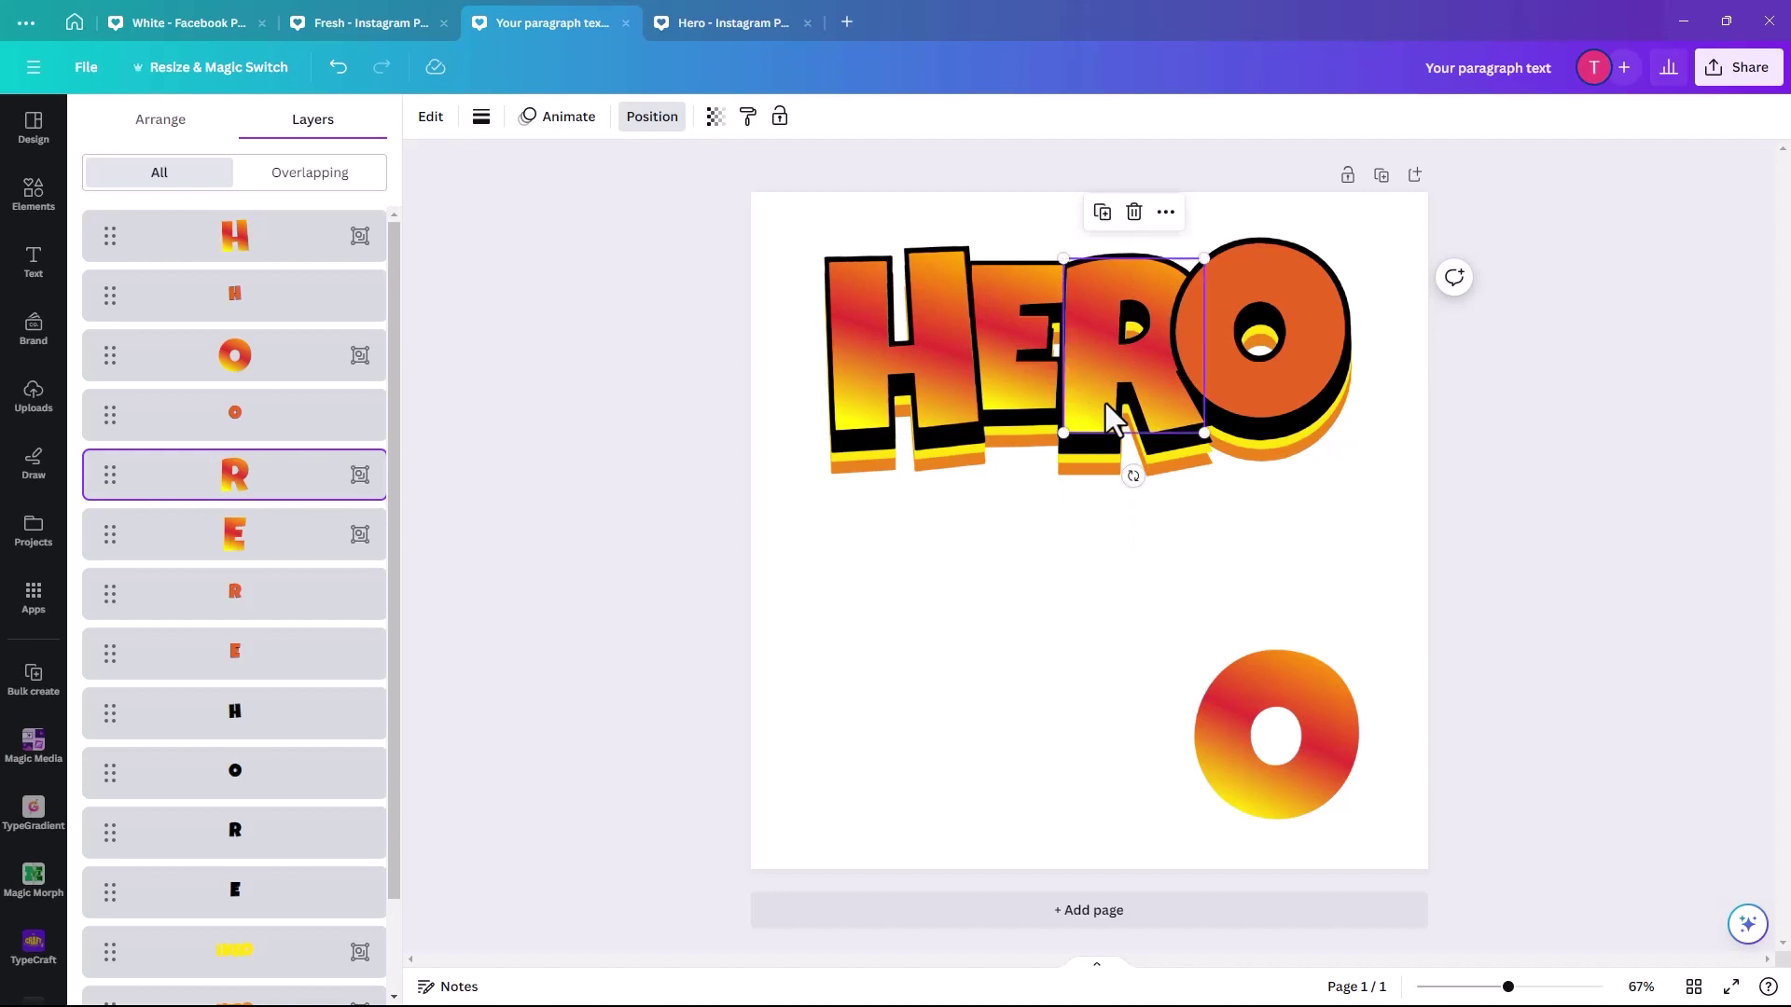
{"action": "left_click", "coordinate": [1240, 740]}
{"action": "left_click_drag", "start_coordinate": [1239, 740], "coordinate": [1175, 419]}
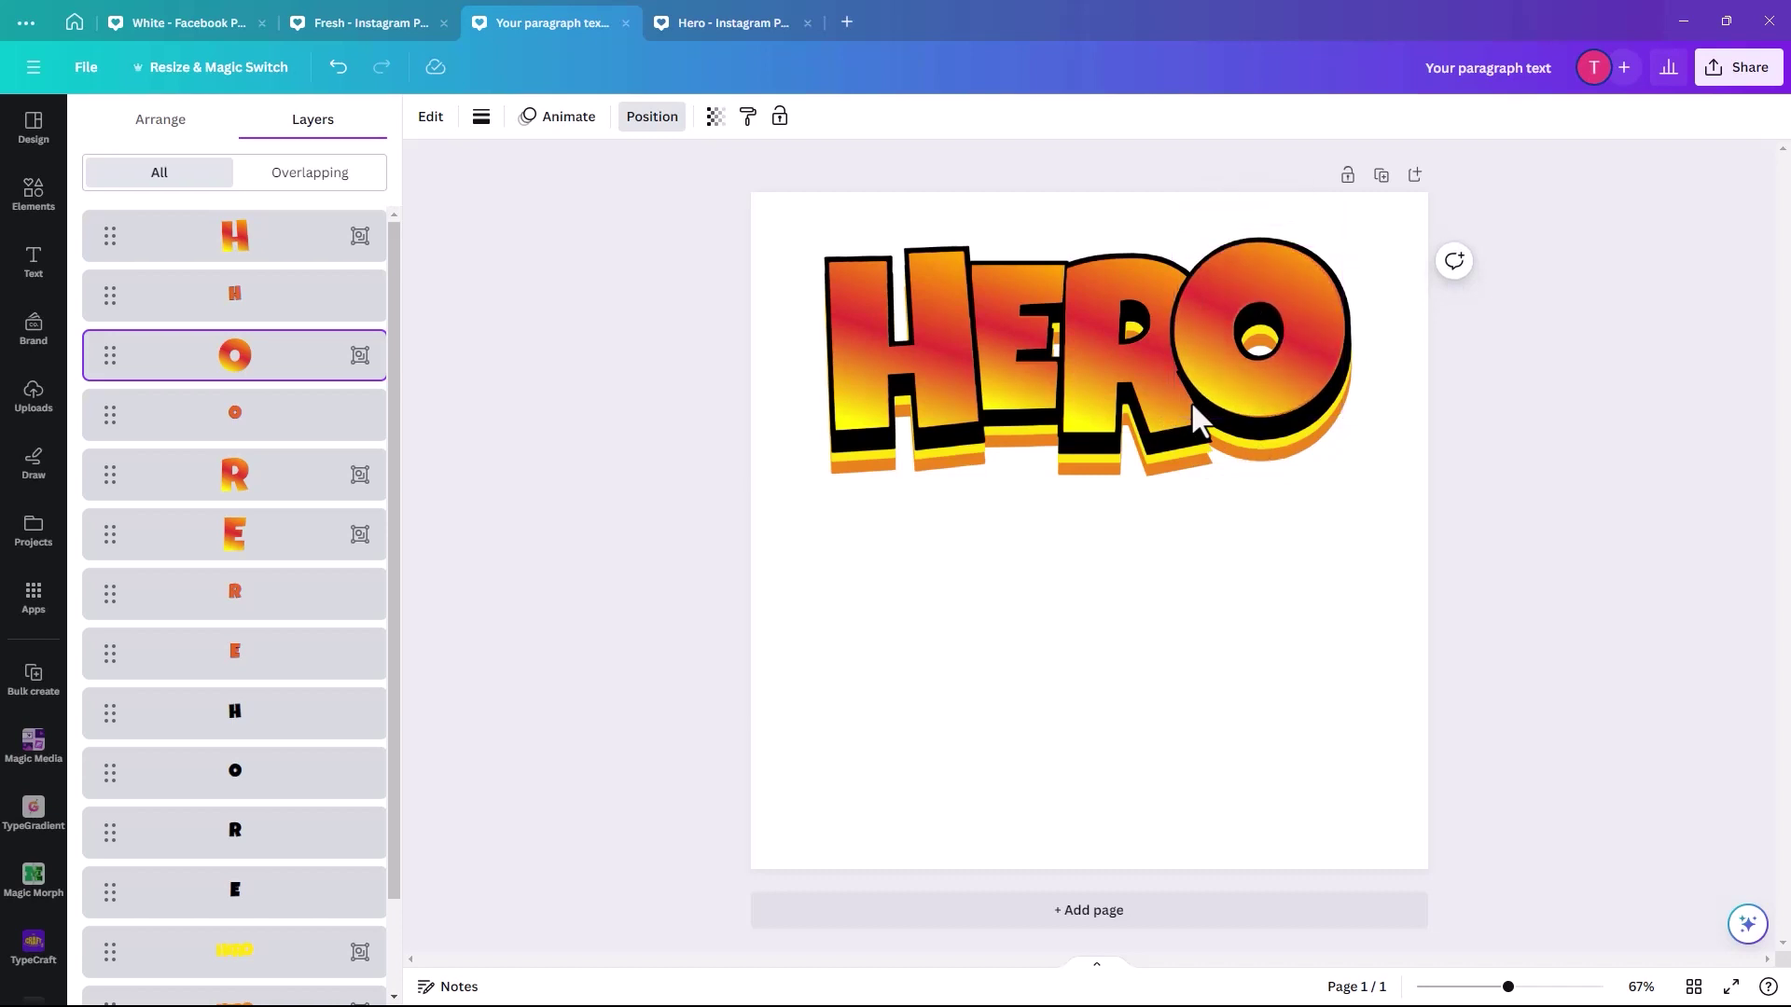
Reorder the gradient R layer in the Layers list so the gradient E sits above it.
{"action": "left_click", "coordinate": [975, 584]}
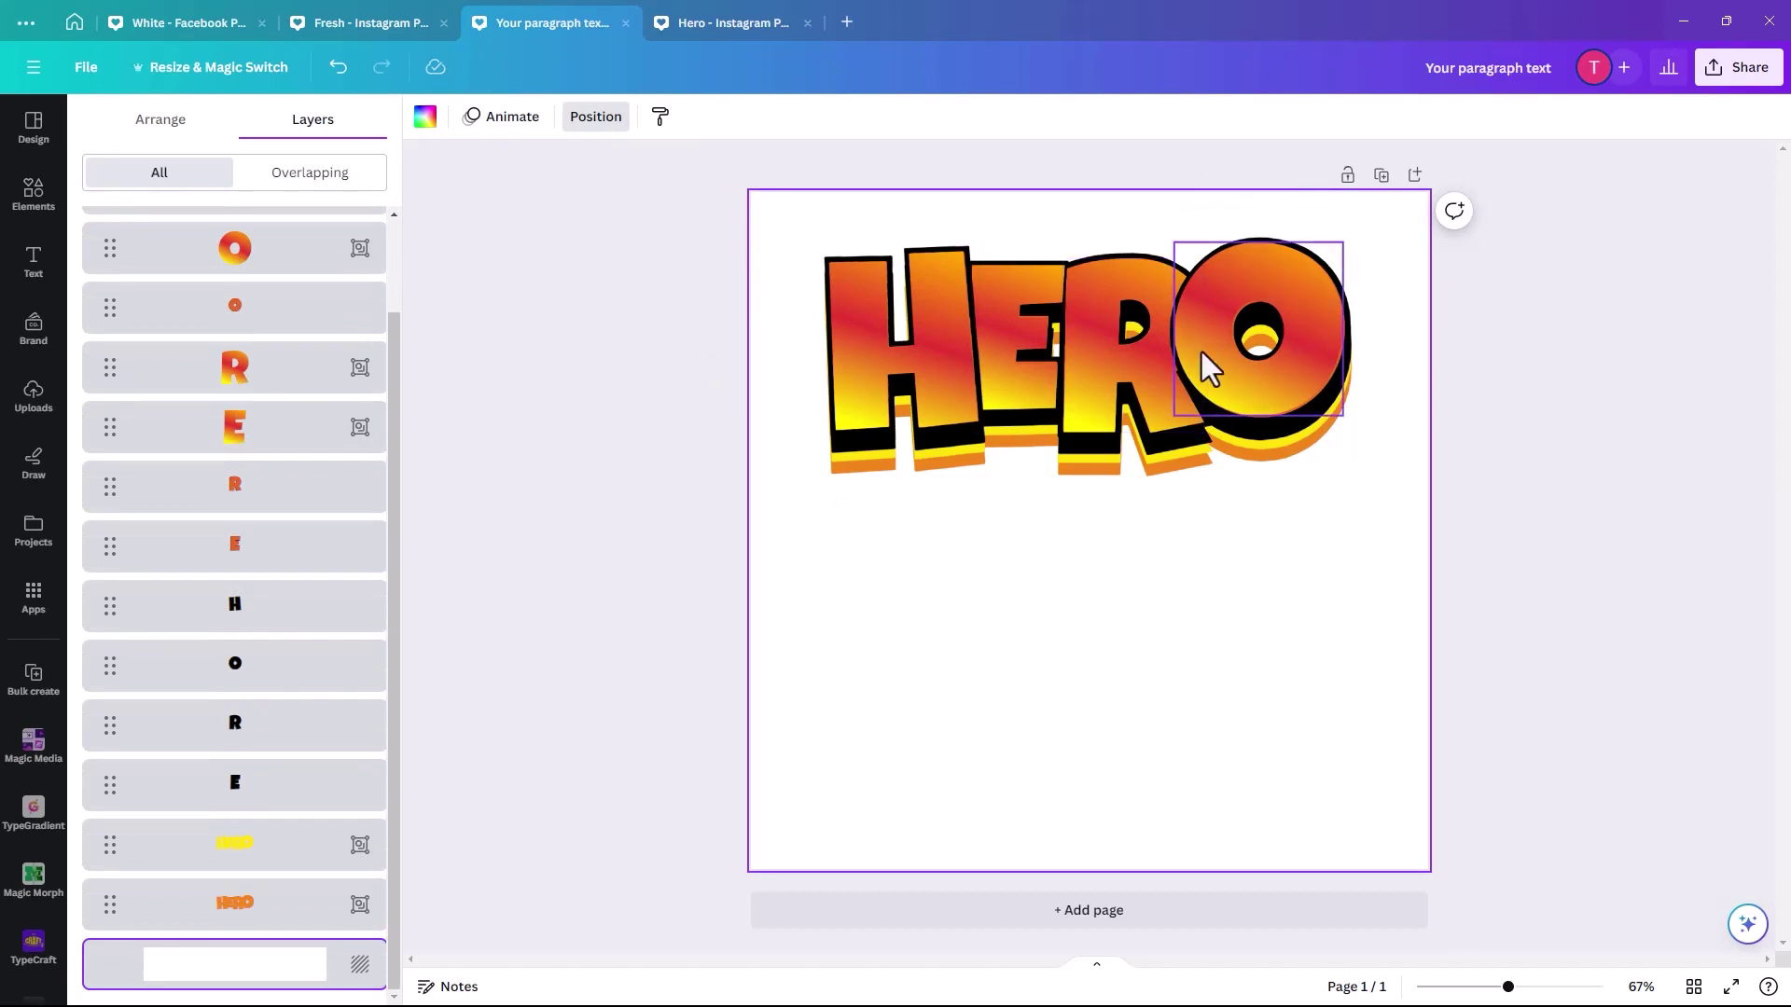
{"action": "left_click", "coordinate": [208, 364]}
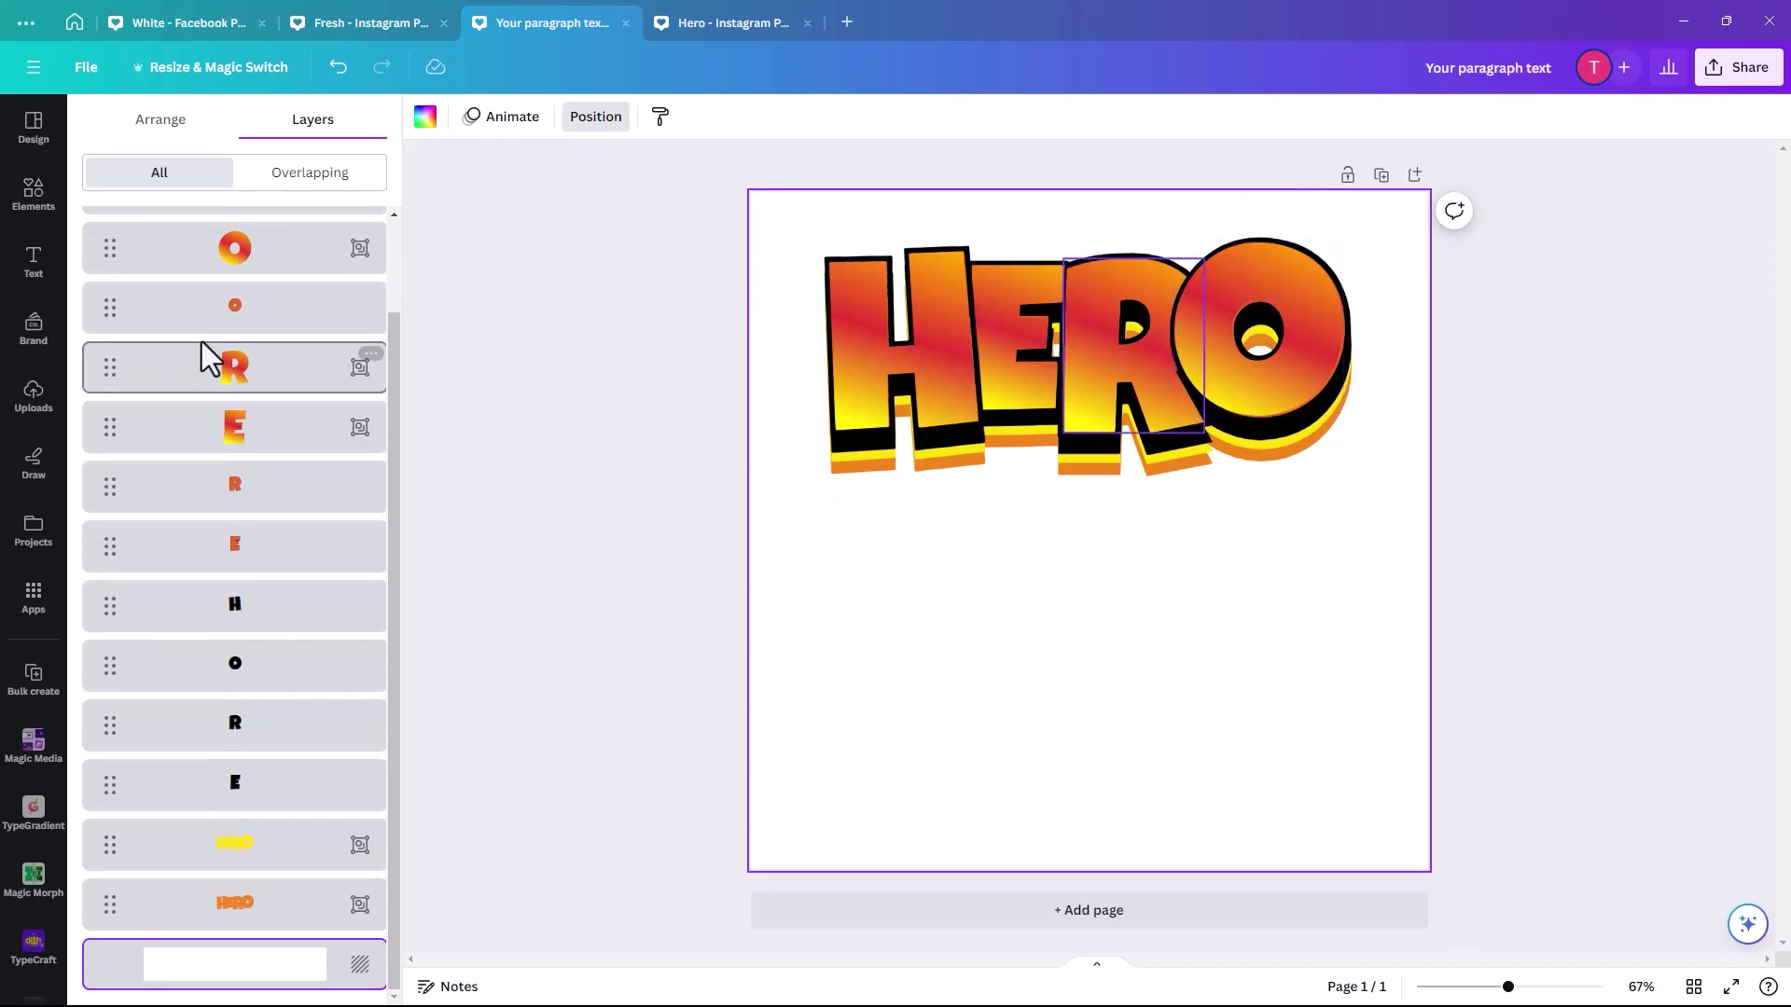
{"action": "left_click_drag", "start_coordinate": [288, 388], "coordinate": [257, 746]}
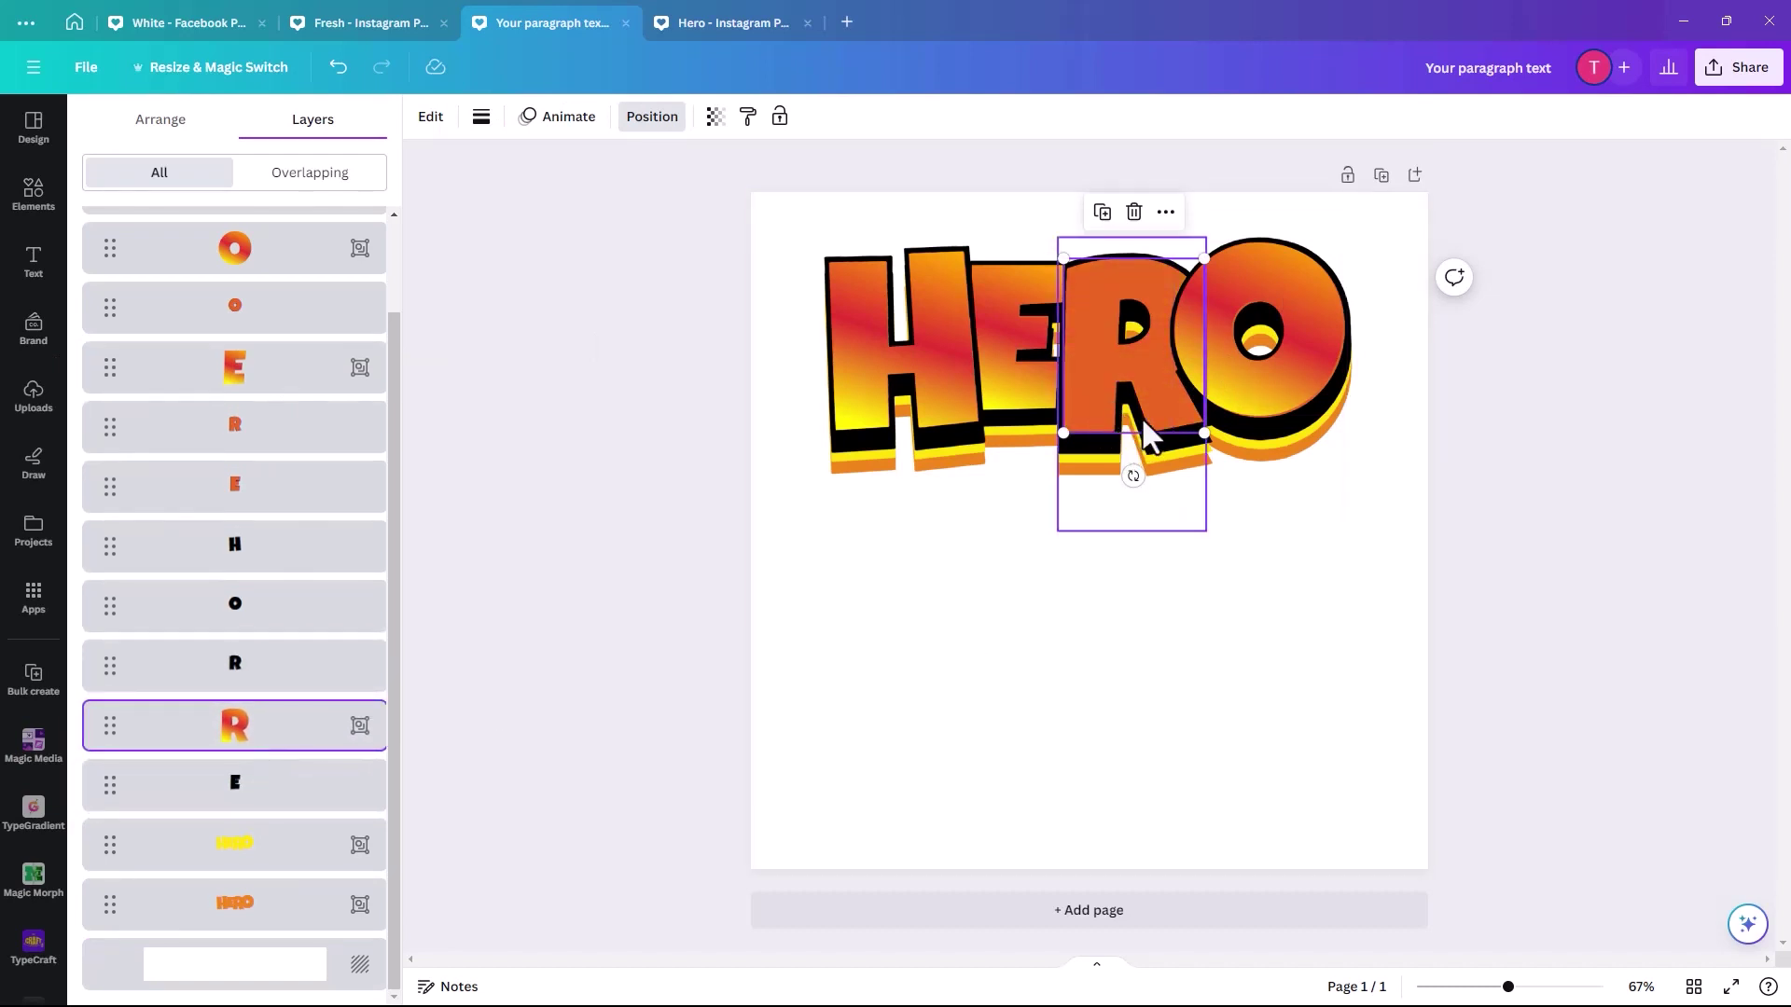
{"action": "left_click_drag", "start_coordinate": [244, 737], "coordinate": [271, 399]}
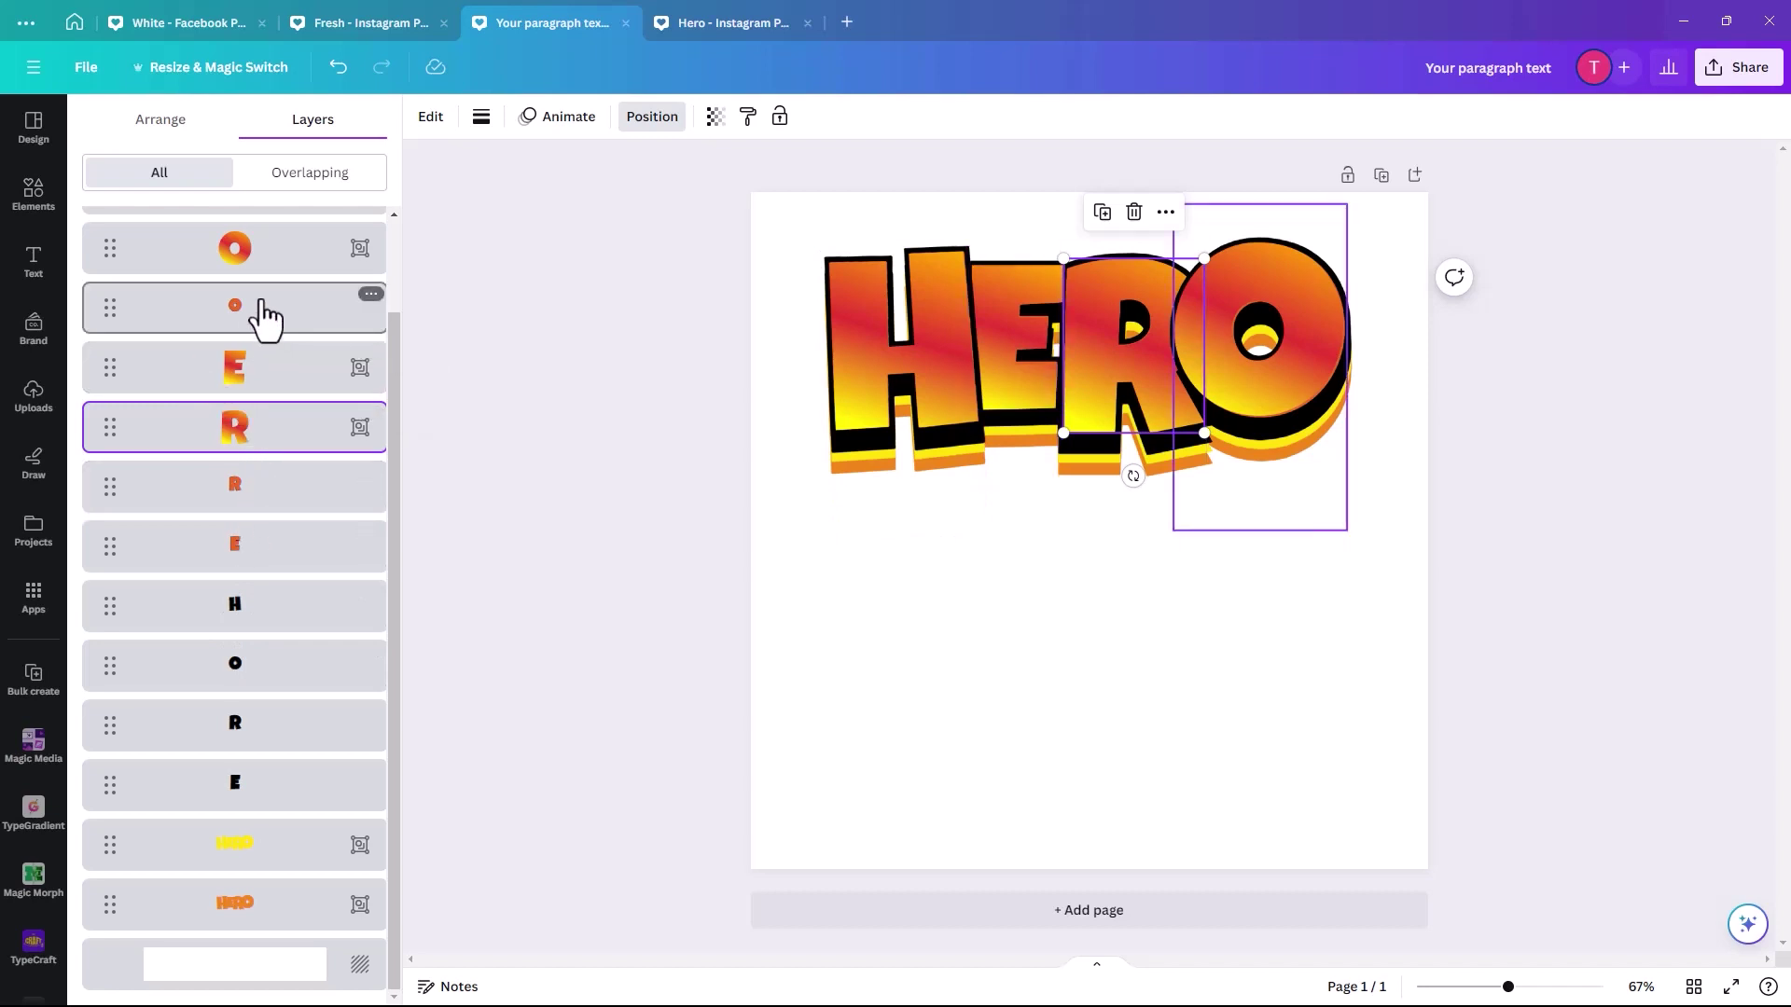
{"action": "left_click", "coordinate": [1117, 689]}
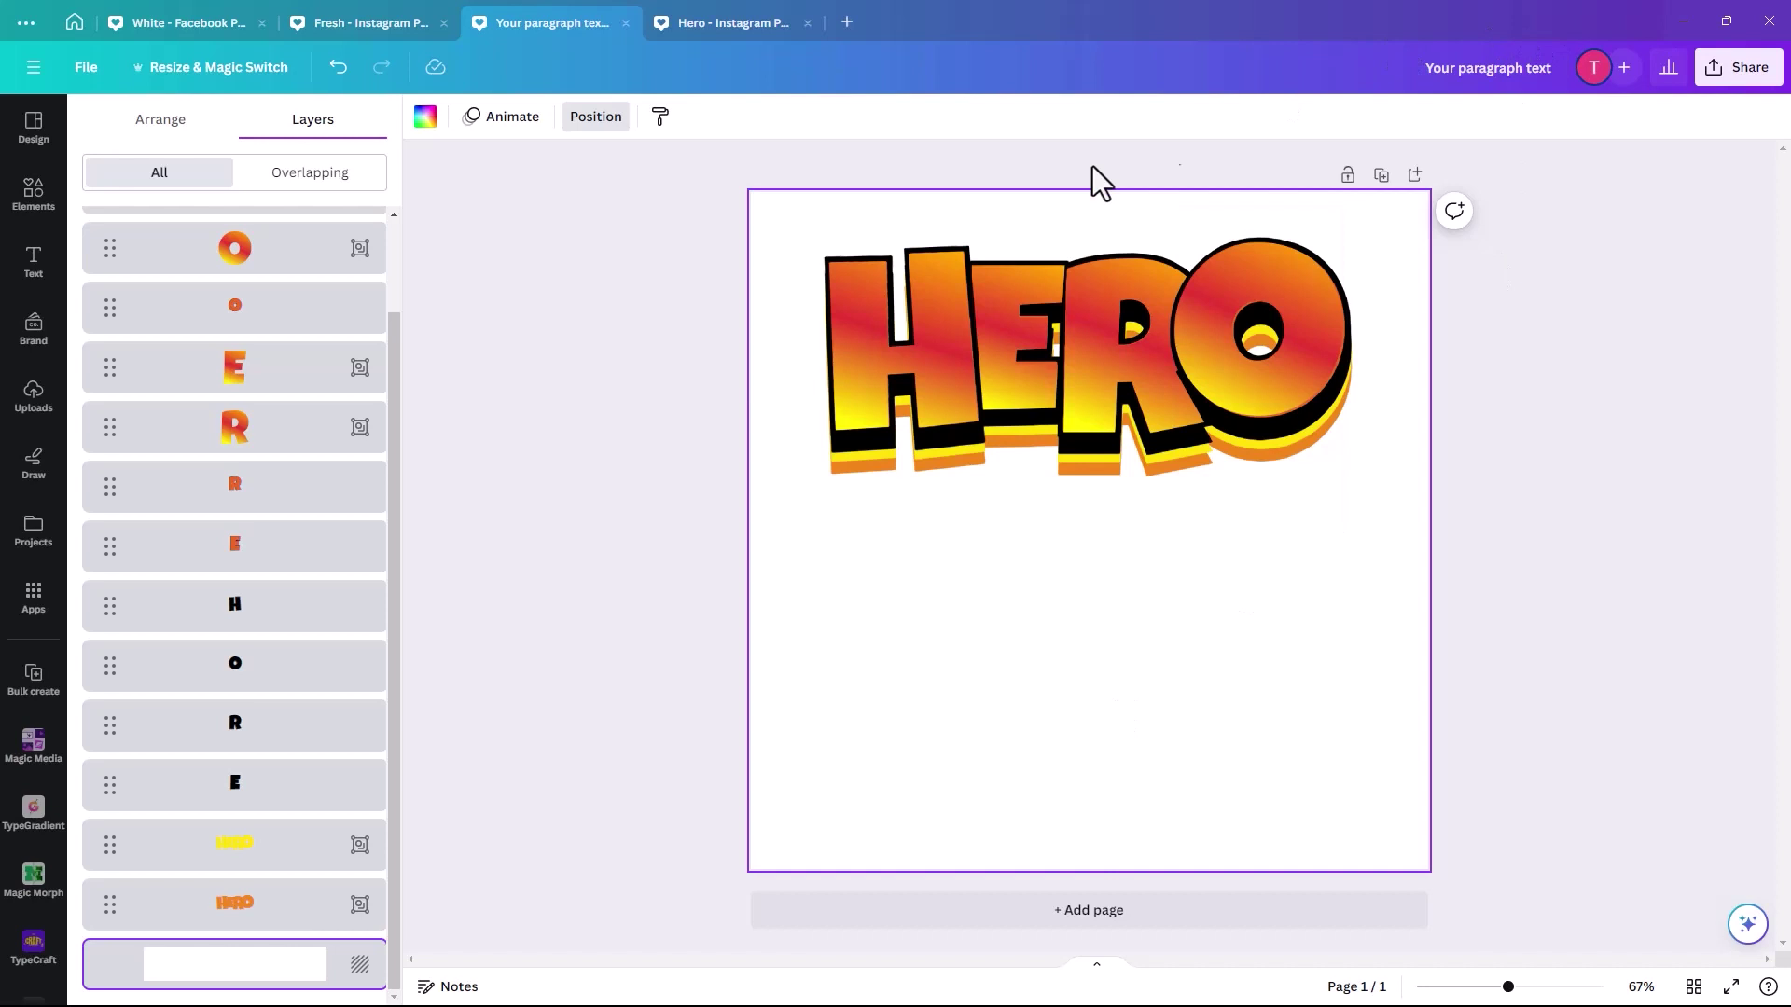
Select all HERO letters together and drag the title down to the page centre.
{"action": "left_click_drag", "start_coordinate": [777, 226], "coordinate": [1485, 558]}
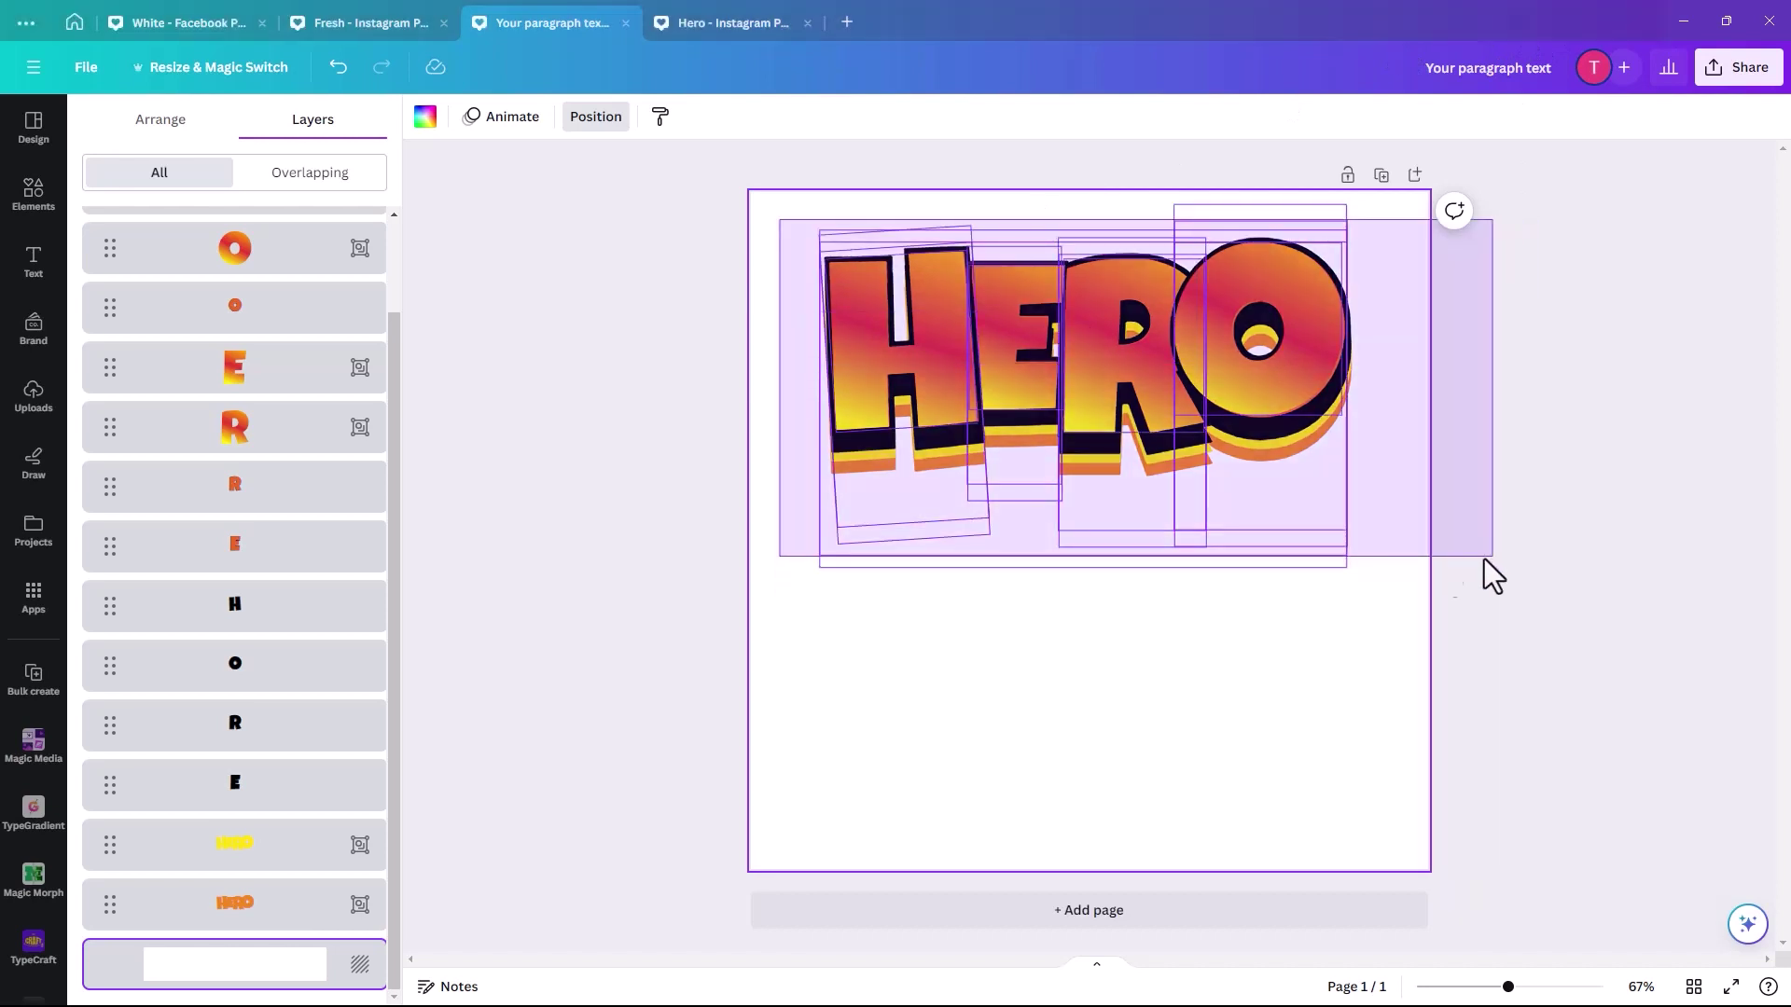
{"action": "left_click_drag", "start_coordinate": [1252, 401], "coordinate": [1268, 552]}
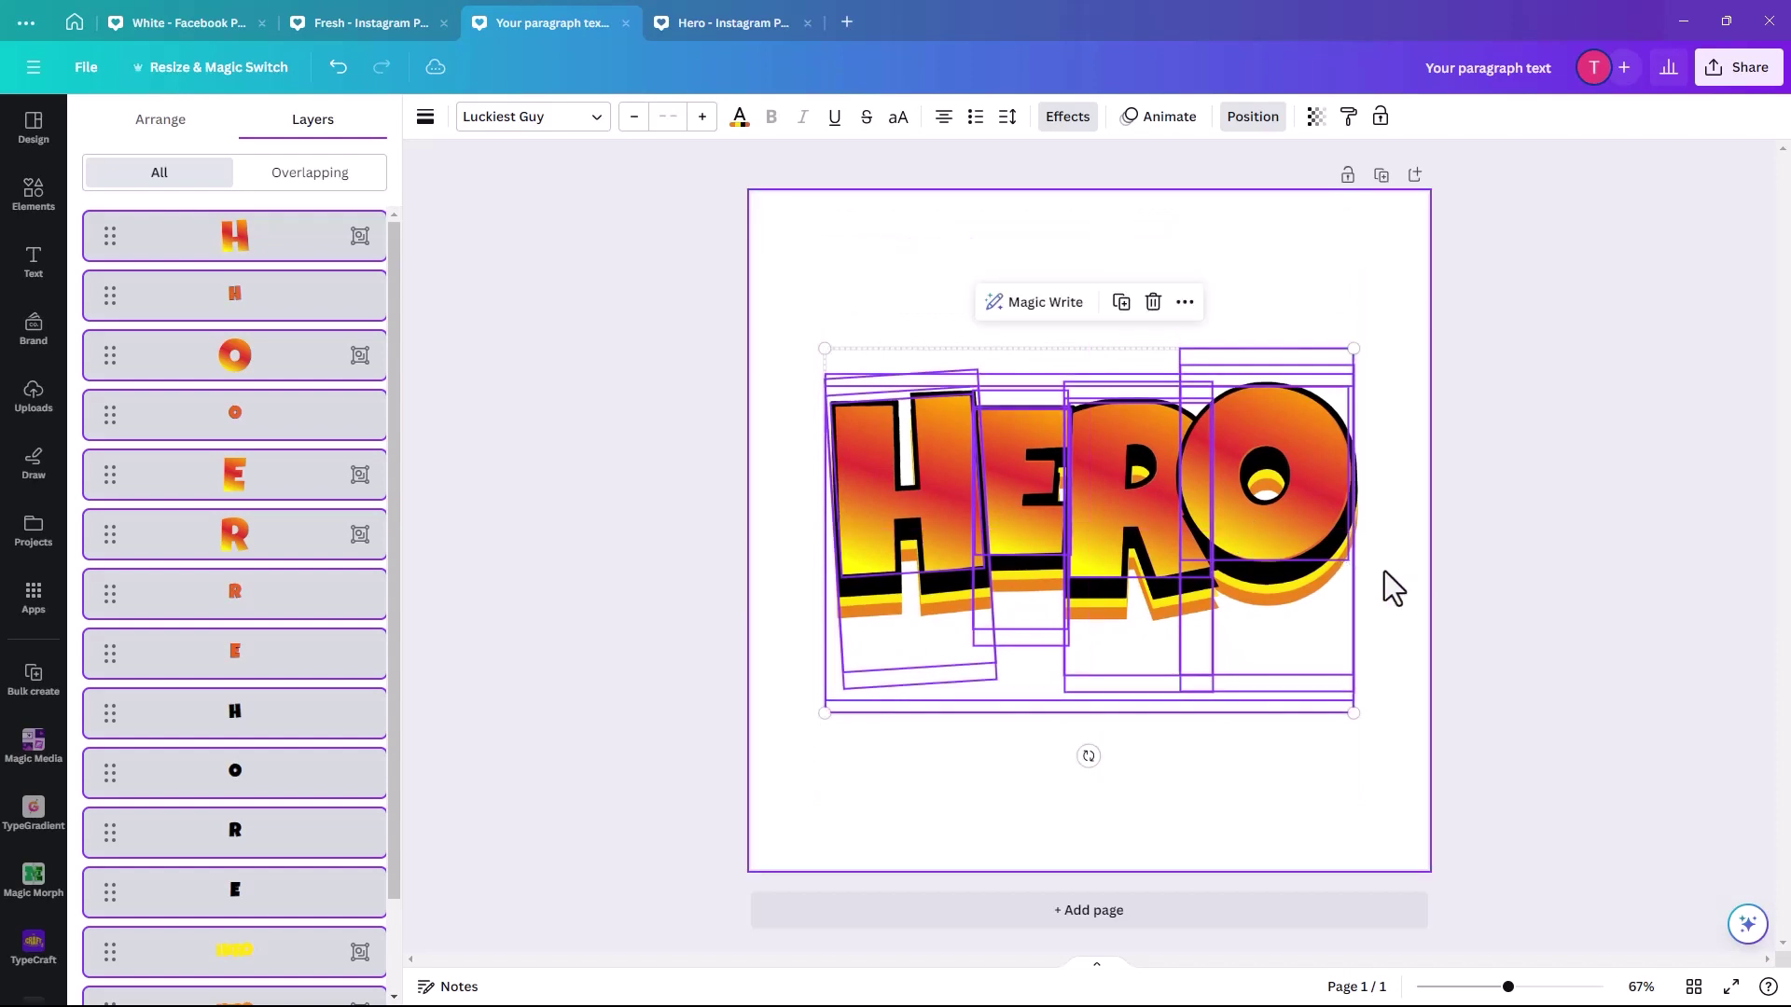
{"action": "left_click", "coordinate": [1394, 577]}
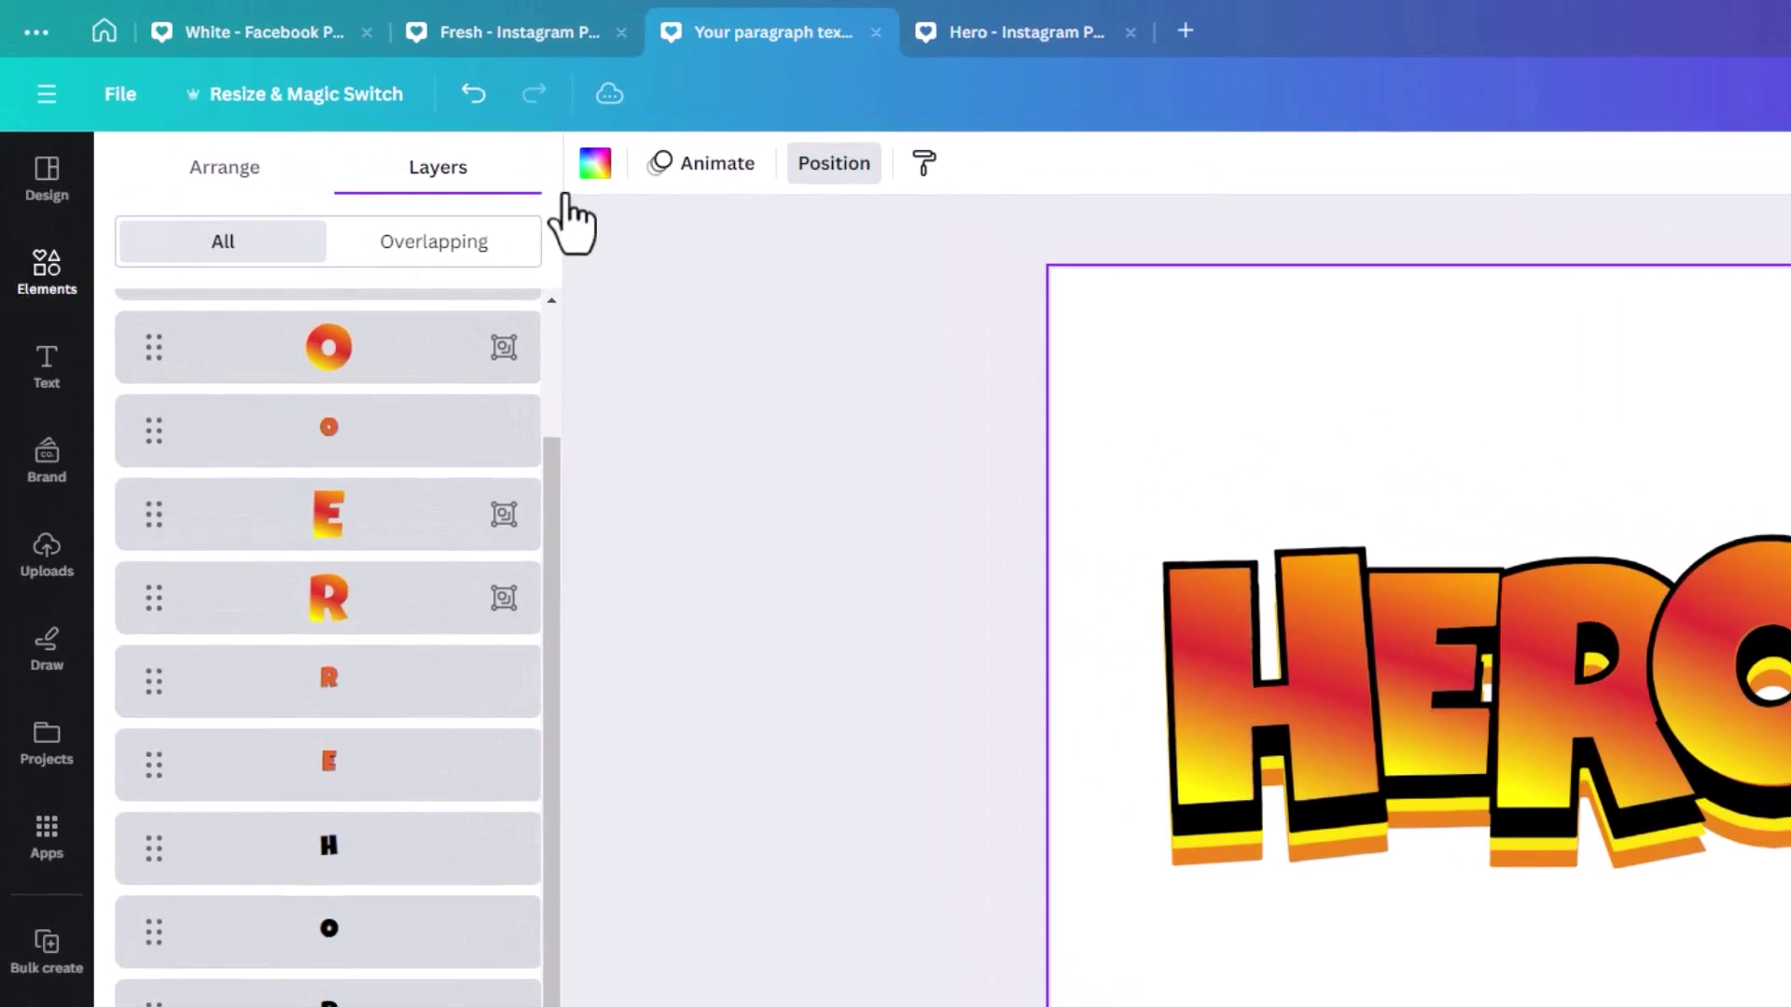
{"action": "left_click", "coordinate": [569, 216]}
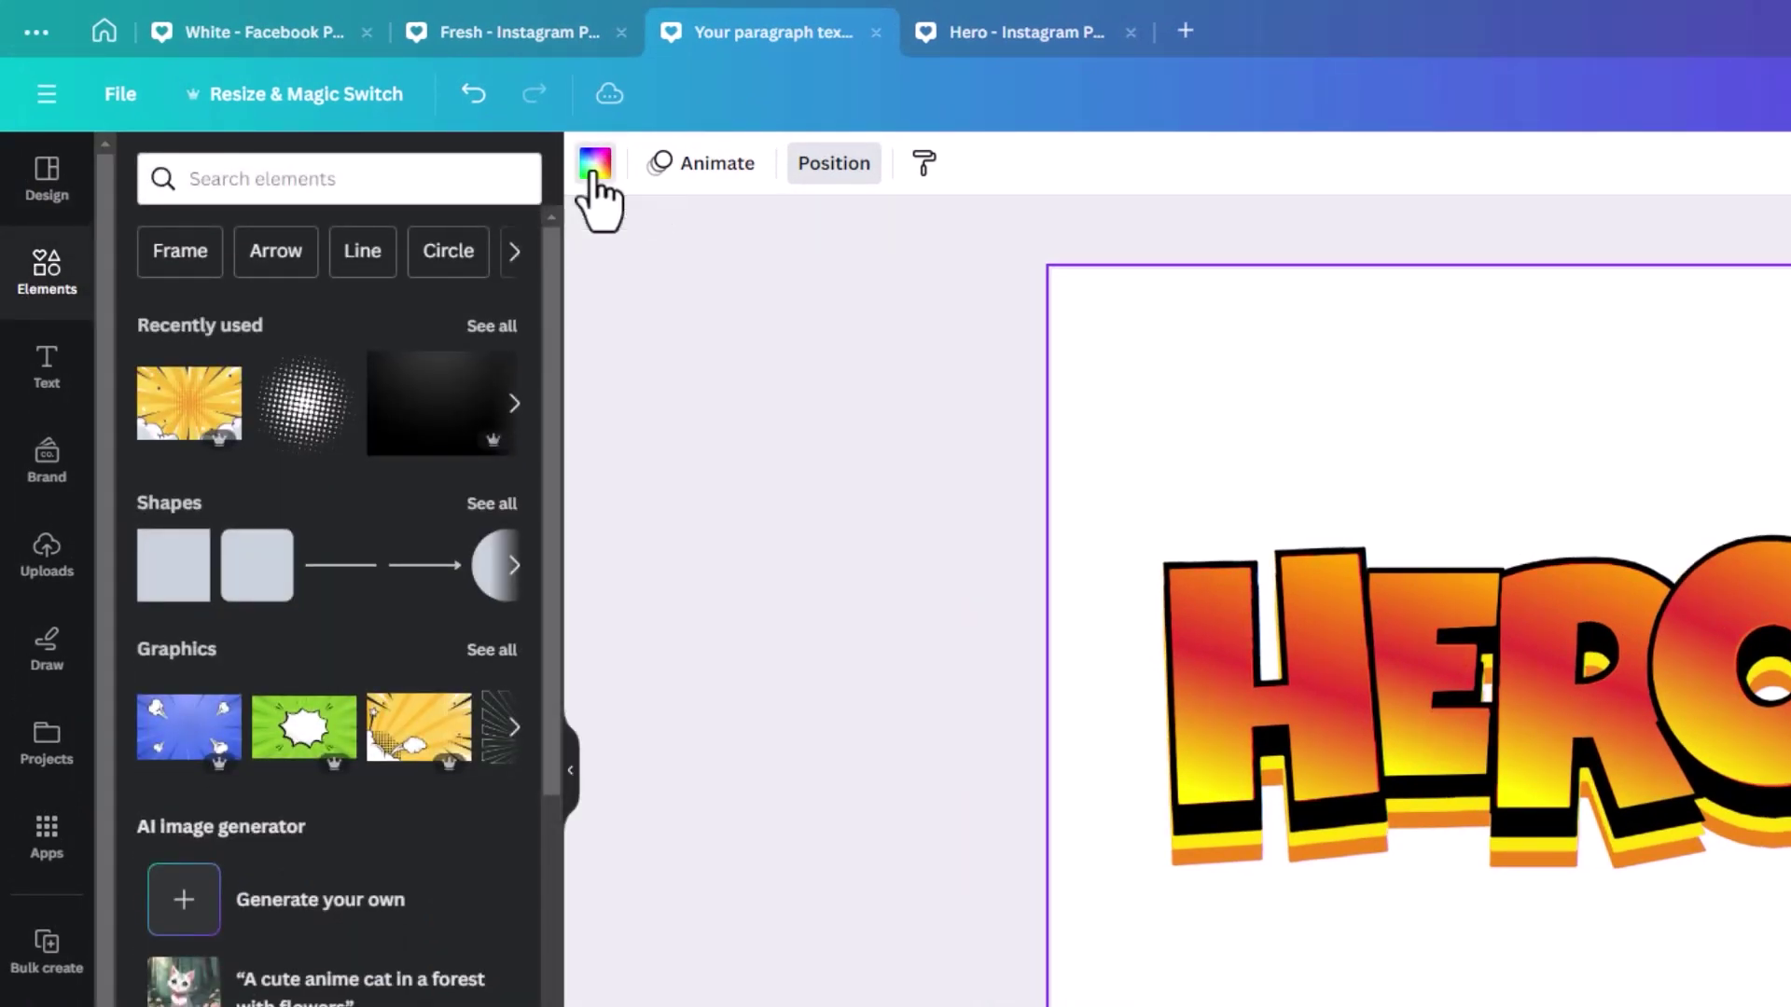
Search Elements for 'sunbrust' and add the orange sunburst photo from Photos.
{"action": "left_click", "coordinate": [594, 168]}
{"action": "left_click", "coordinate": [47, 280]}
{"action": "left_click", "coordinate": [204, 178]}
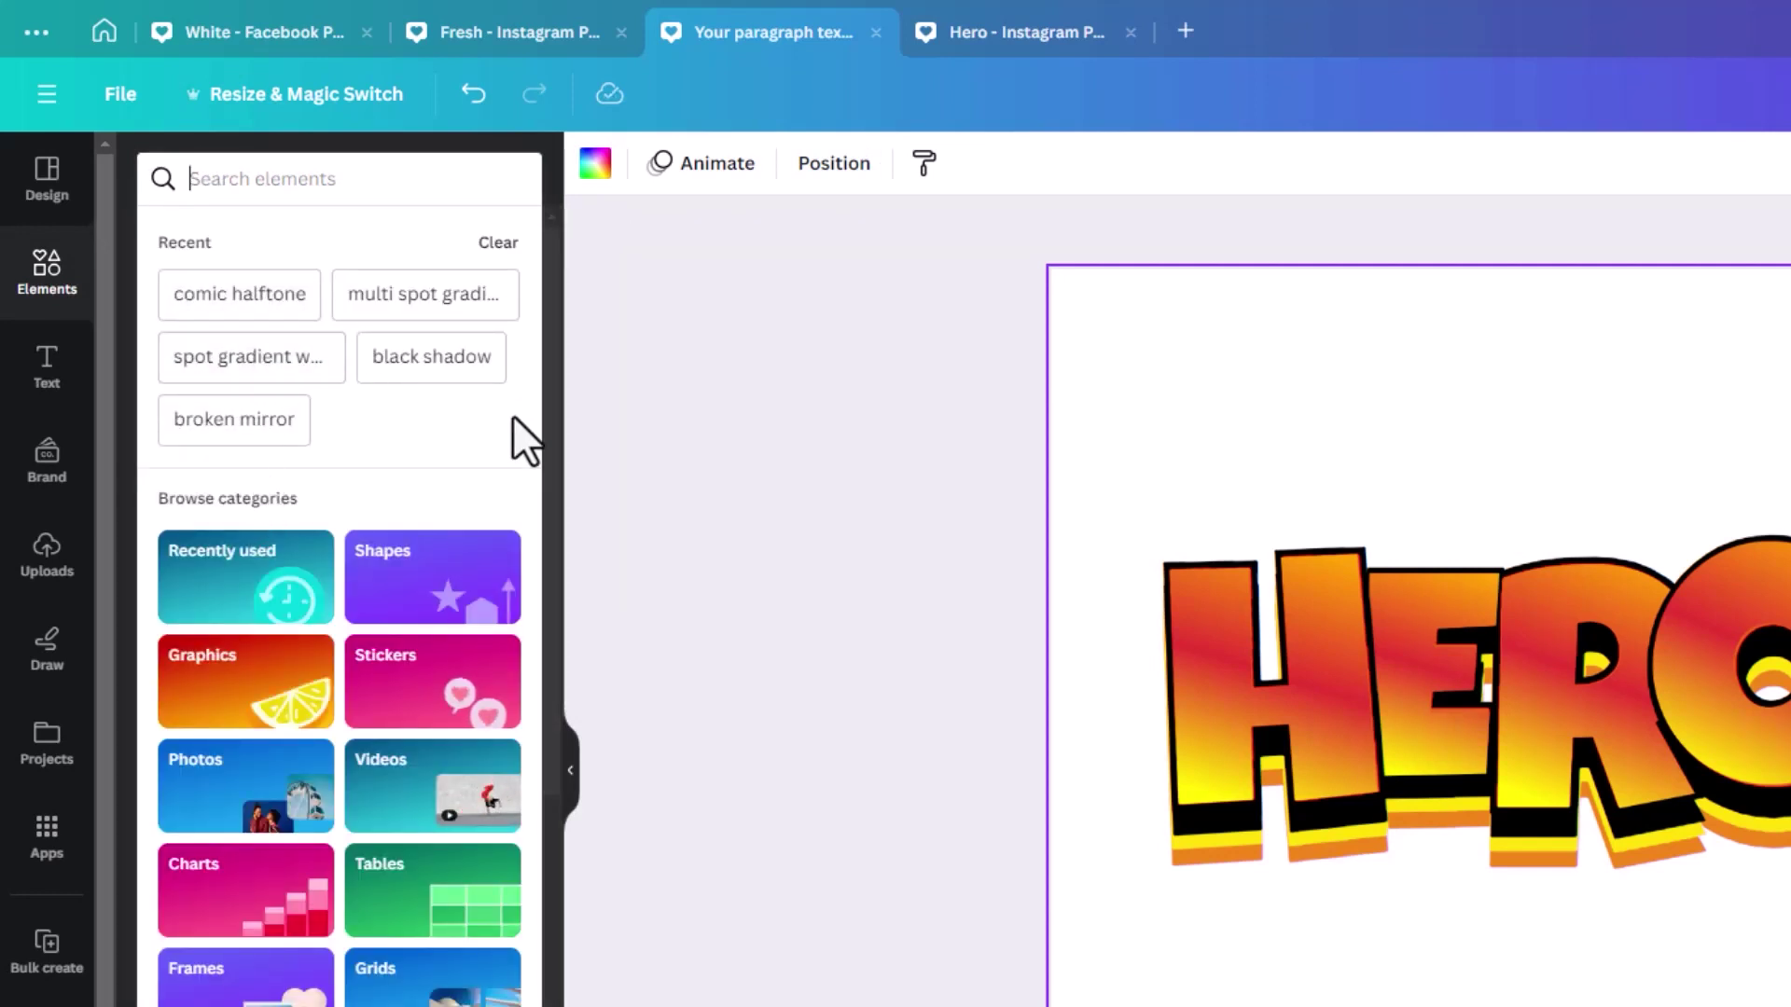
{"action": "type", "text": "sunbr"}
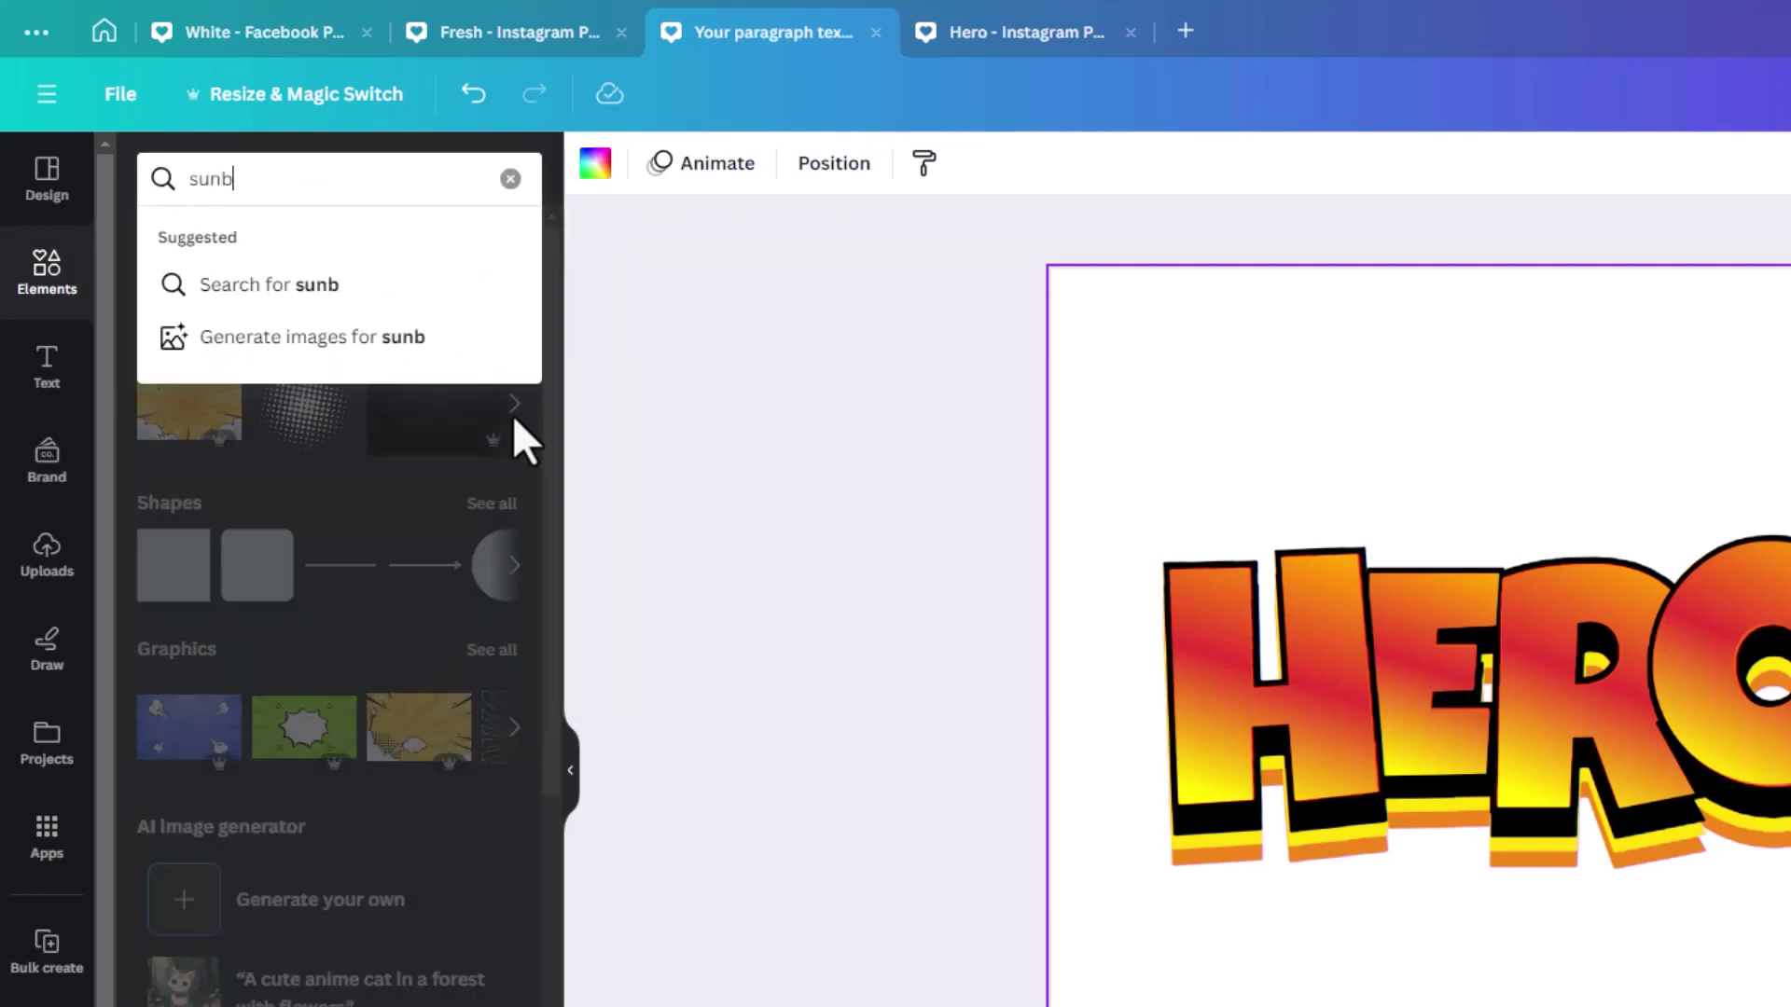
{"action": "type", "text": "ust"}
{"action": "key", "text": "Return"}
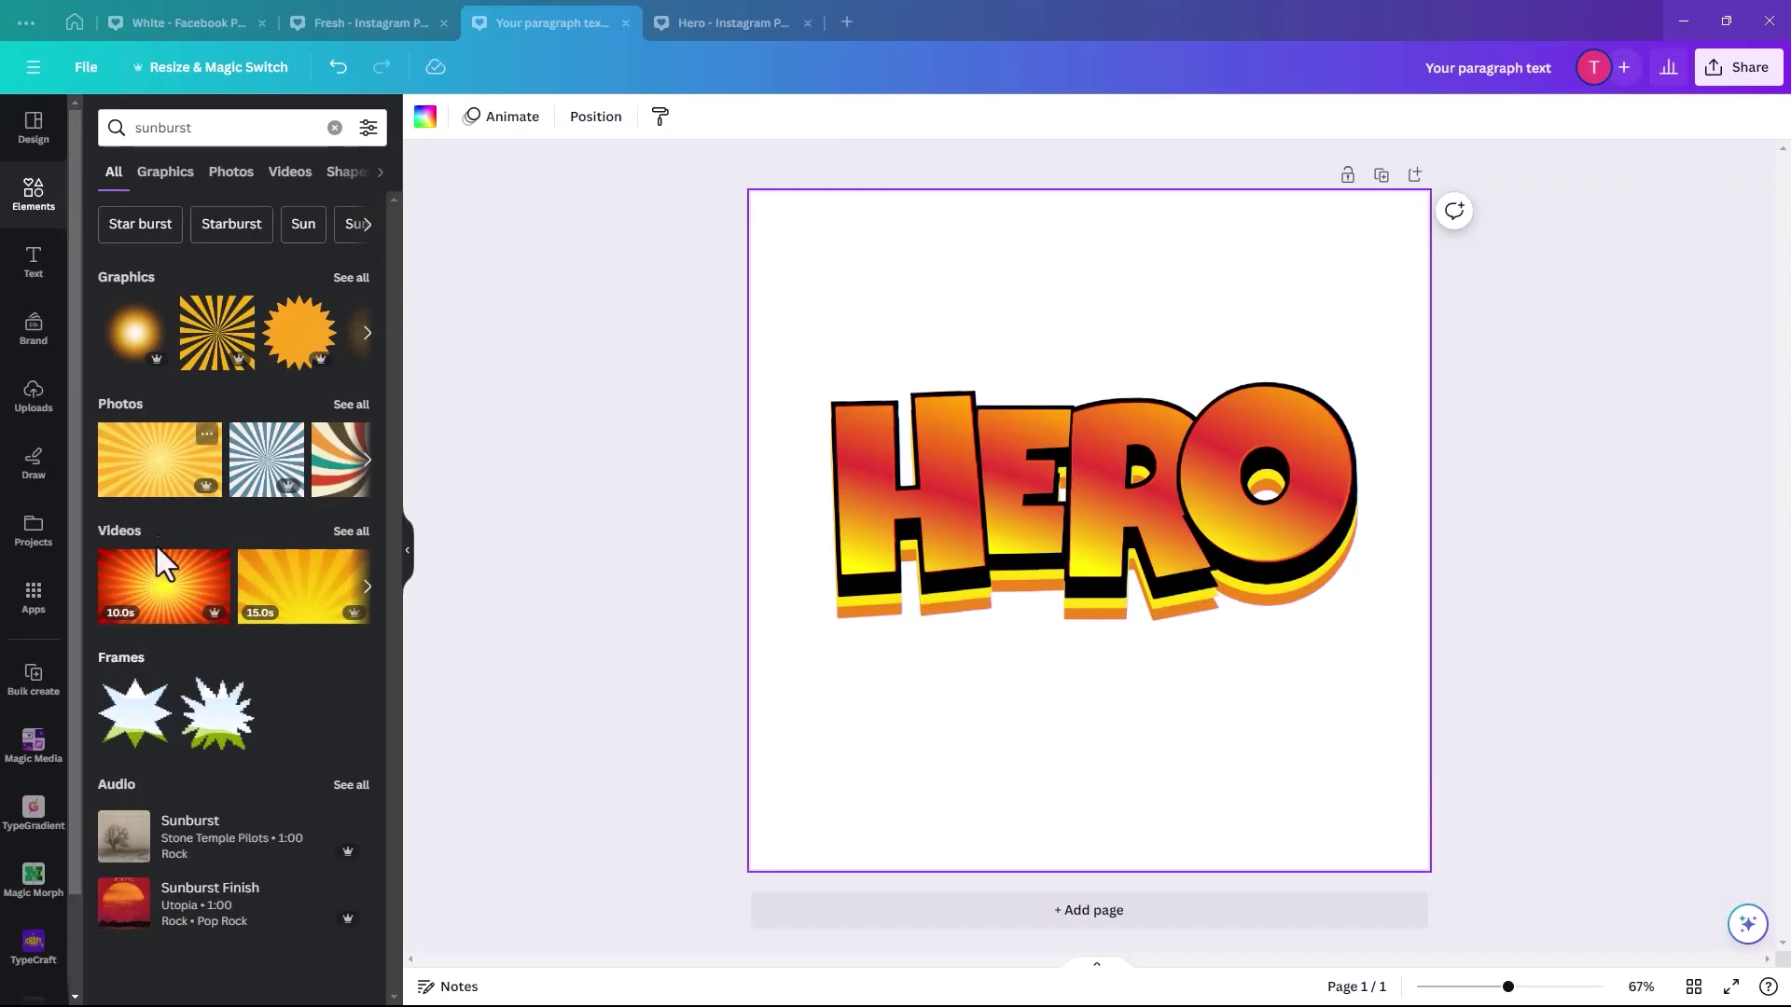
{"action": "left_click", "coordinate": [349, 404]}
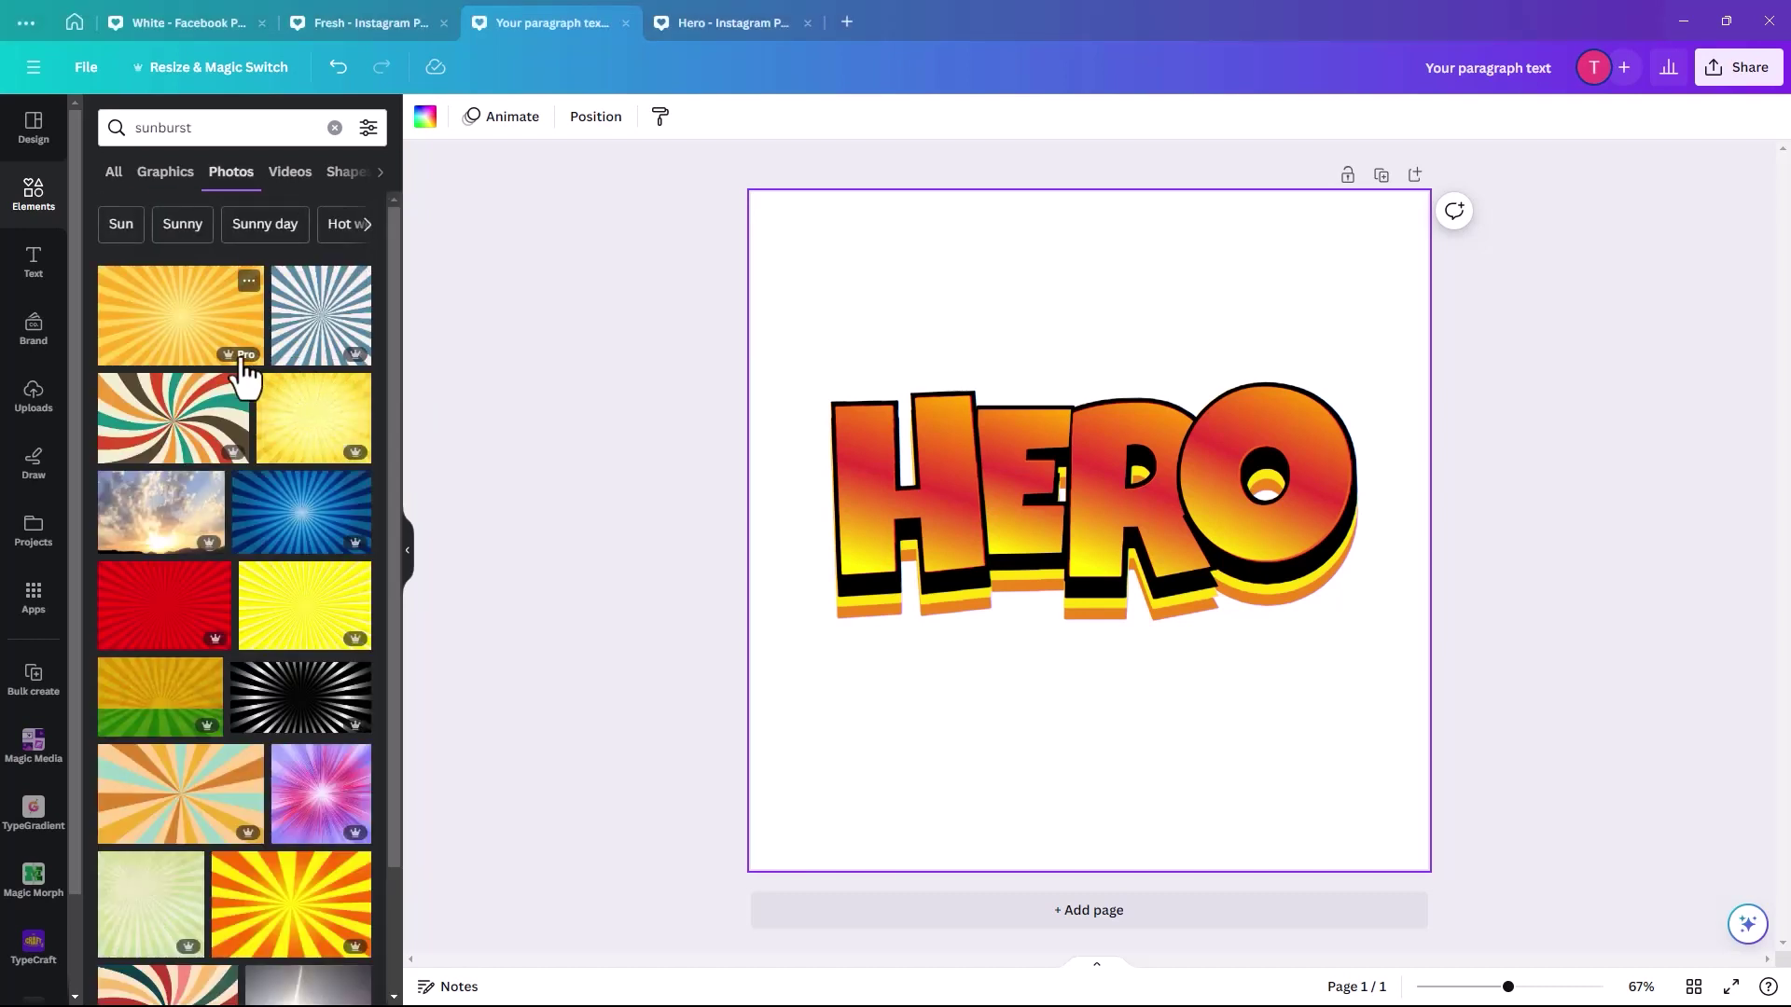
{"action": "left_click", "coordinate": [156, 337]}
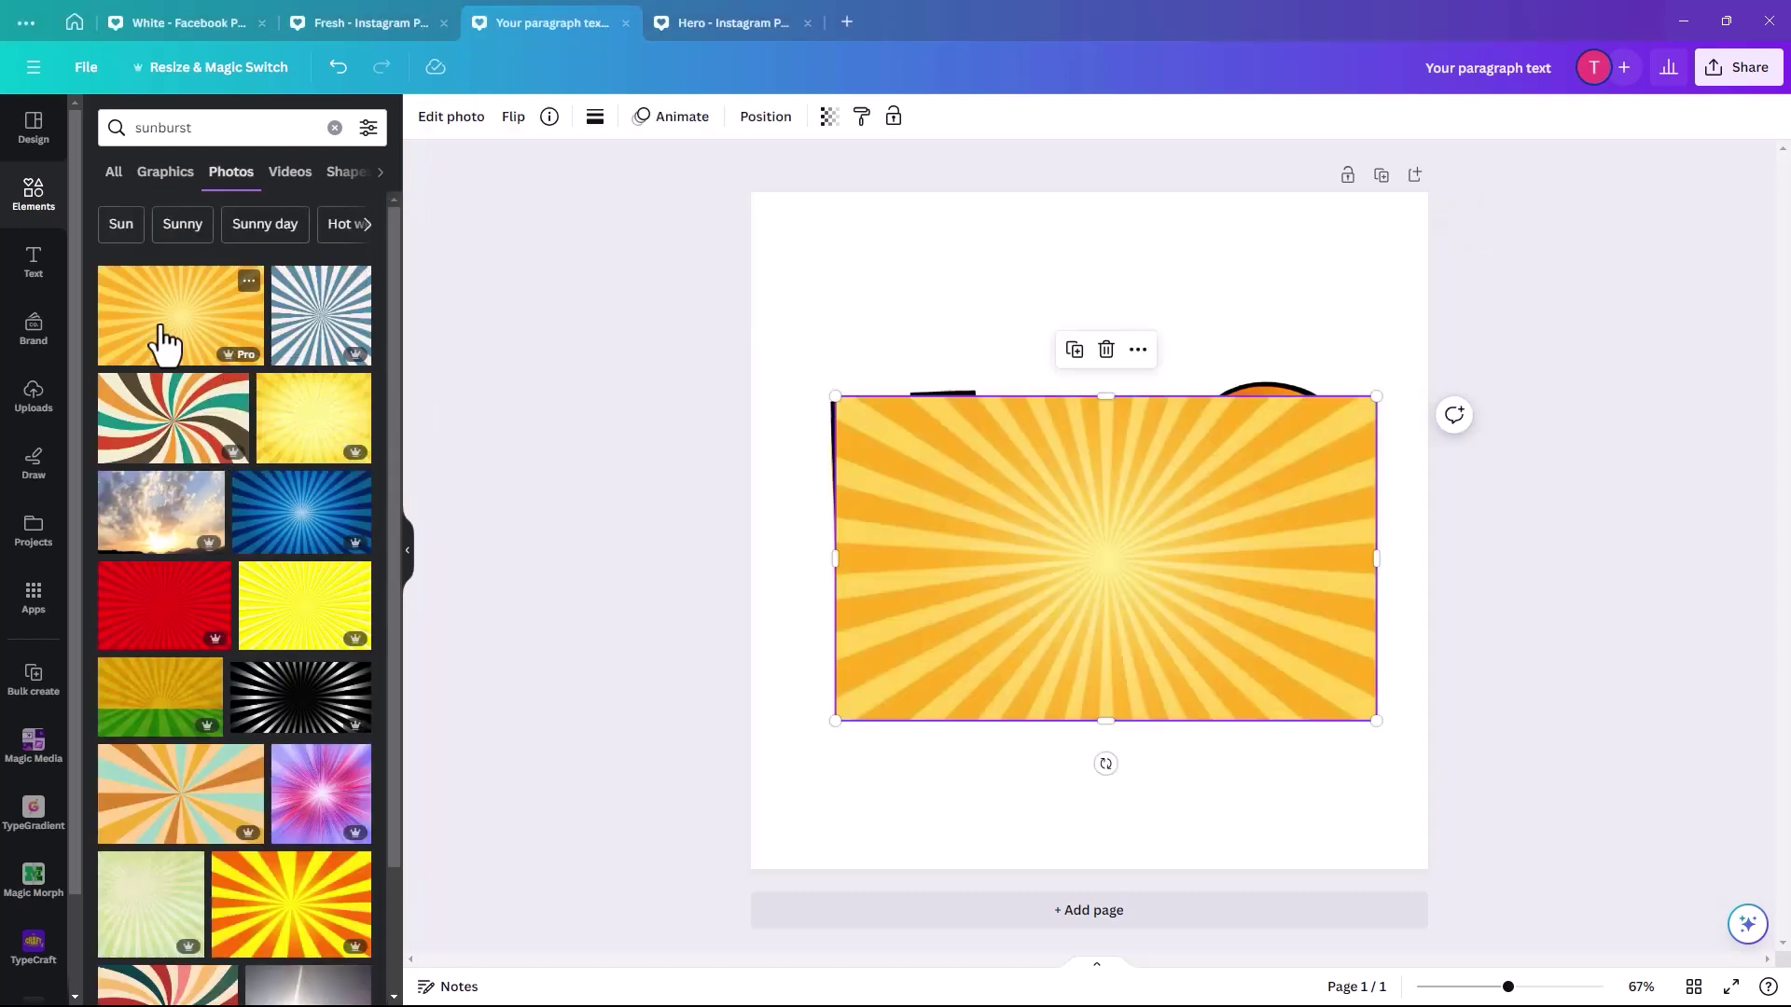
Enlarge and position the sunburst photo so it covers the whole page.
{"action": "left_click_drag", "start_coordinate": [1055, 596], "coordinate": [961, 382]}
{"action": "left_click_drag", "start_coordinate": [1284, 510], "coordinate": [1785, 845]}
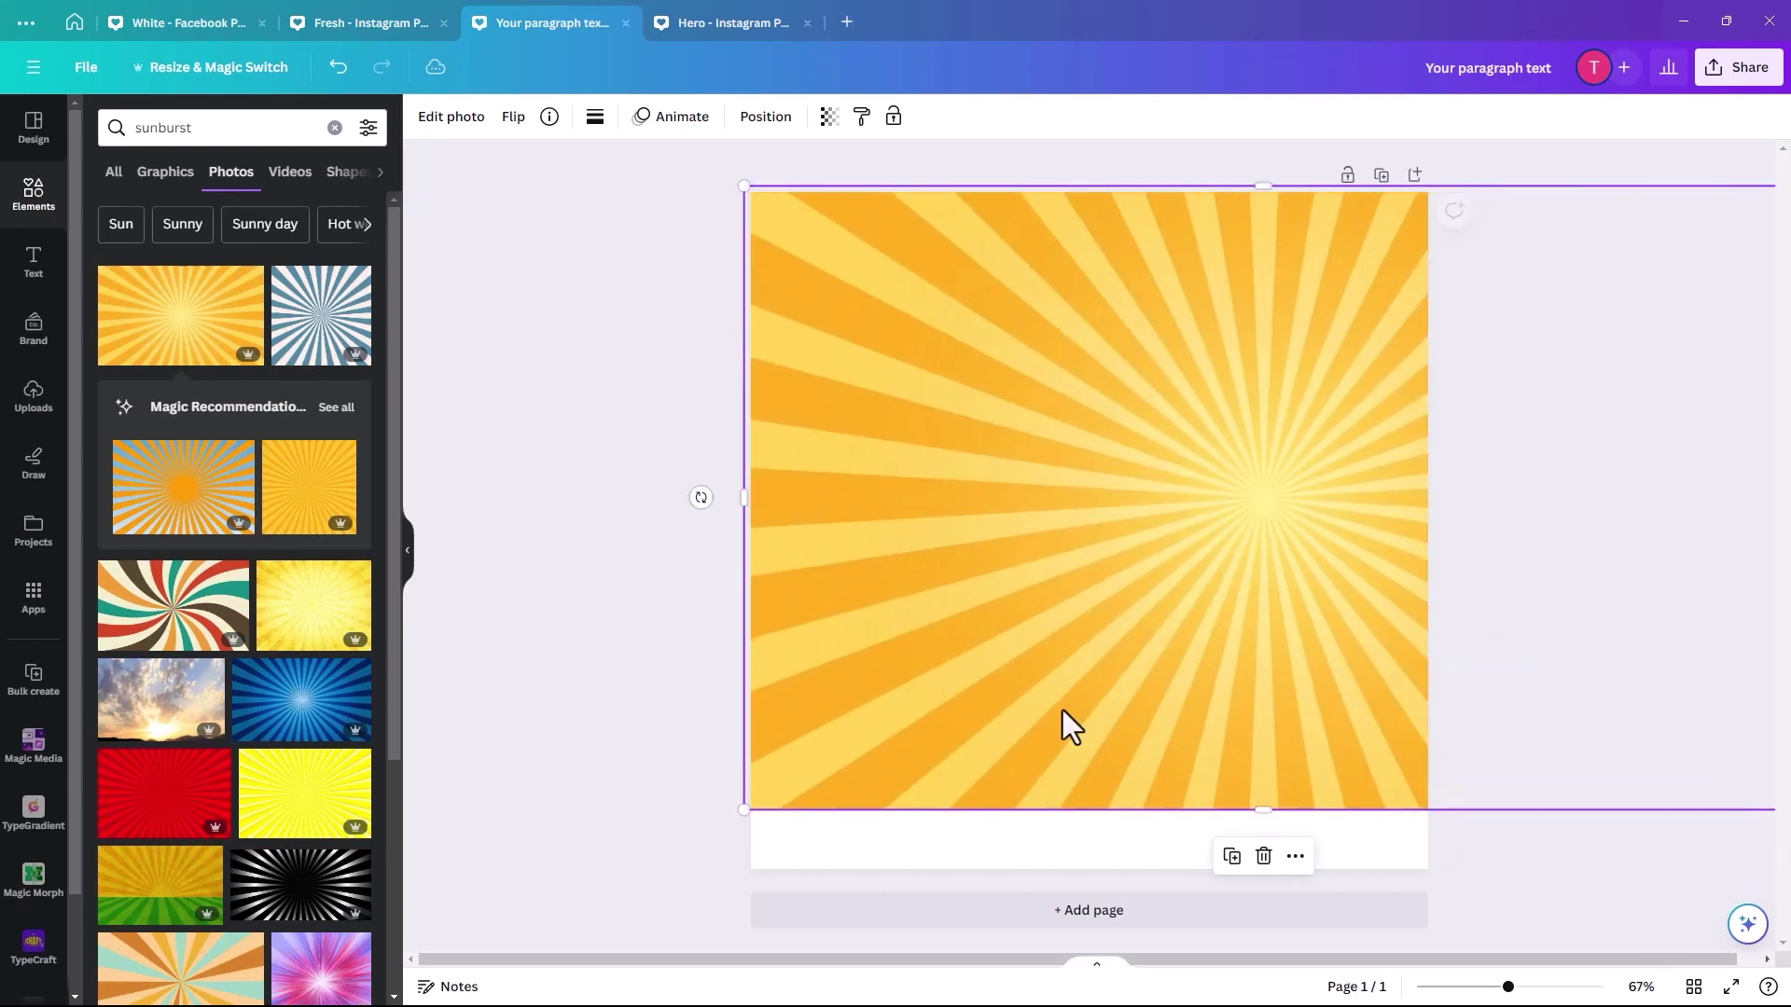
{"action": "left_click_drag", "start_coordinate": [1067, 723], "coordinate": [948, 757]}
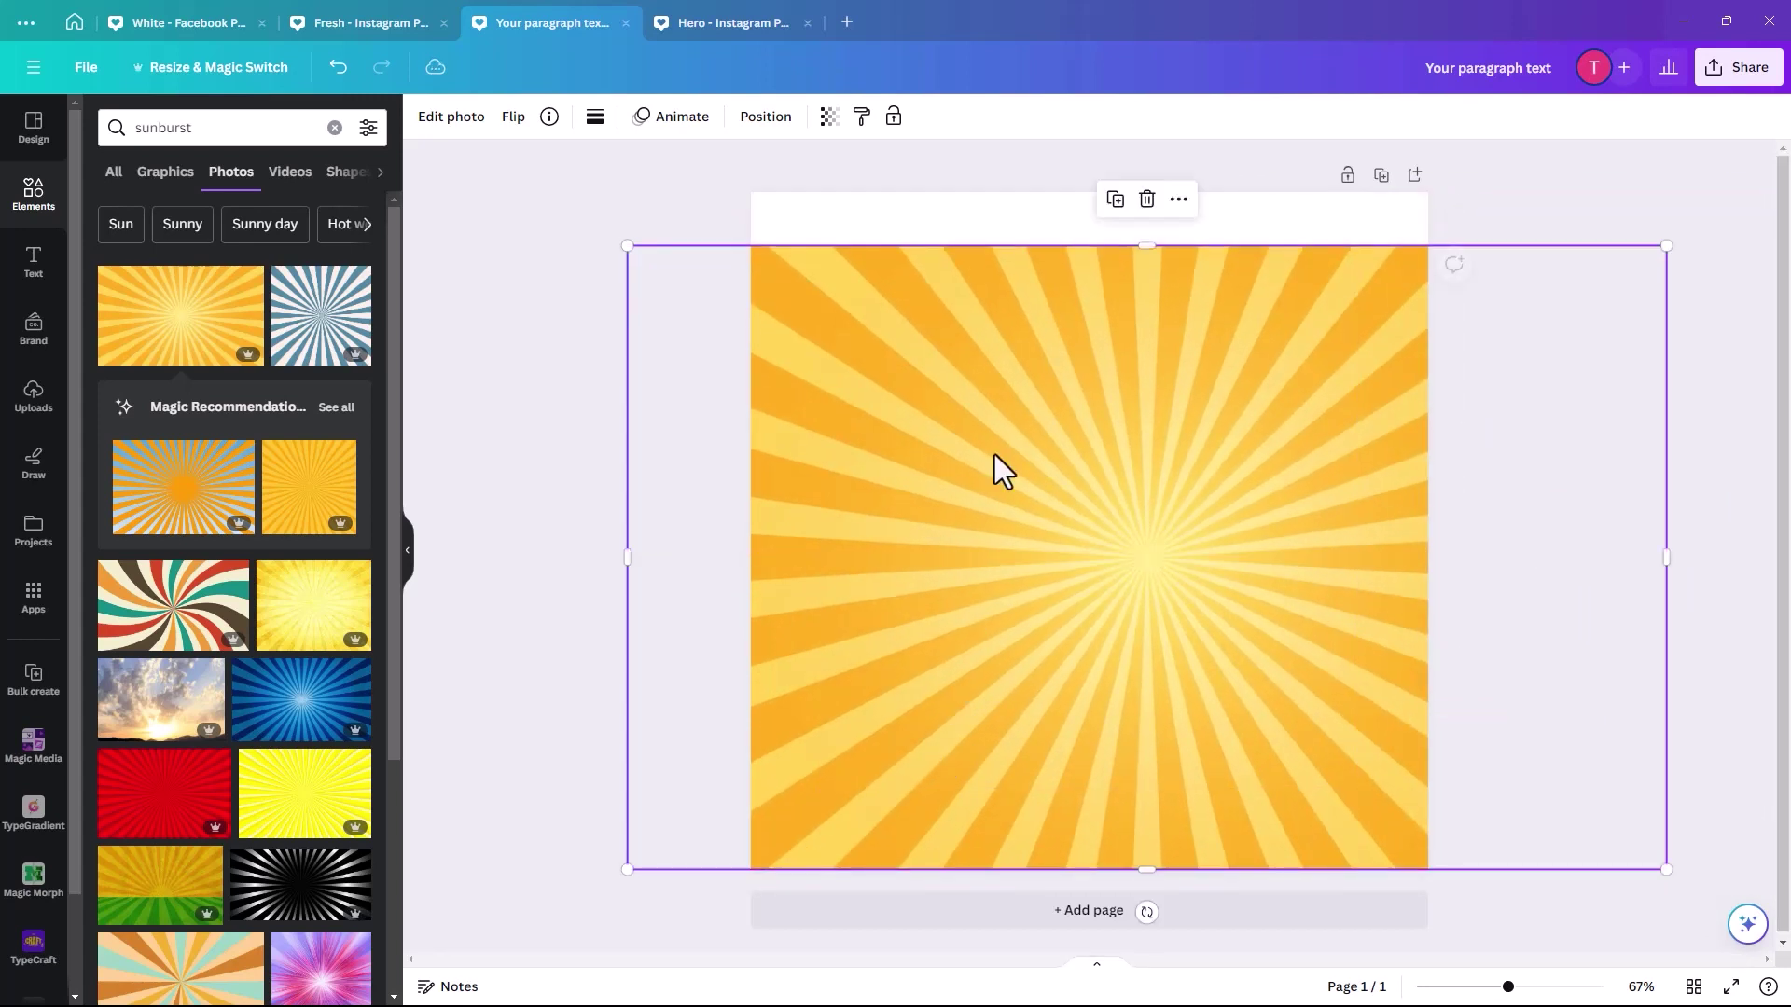
{"action": "left_click_drag", "start_coordinate": [1148, 245], "coordinate": [1129, 192]}
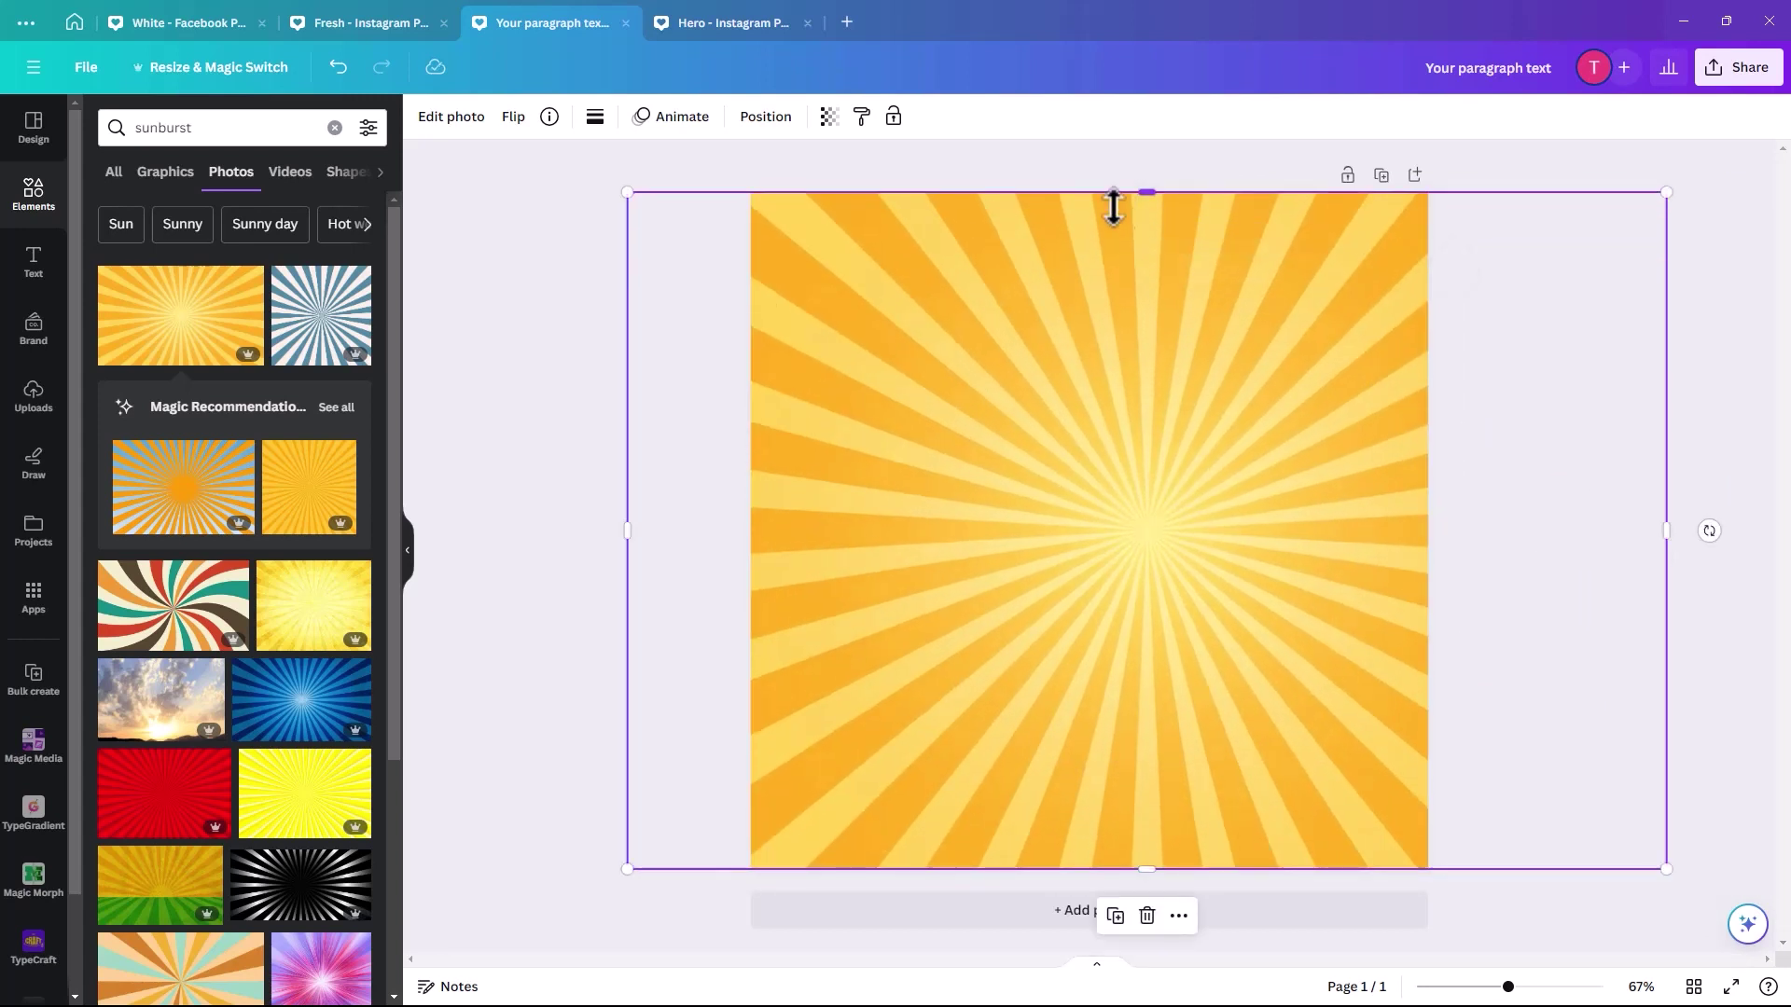
{"action": "left_click_drag", "start_coordinate": [1092, 280], "coordinate": [1015, 376]}
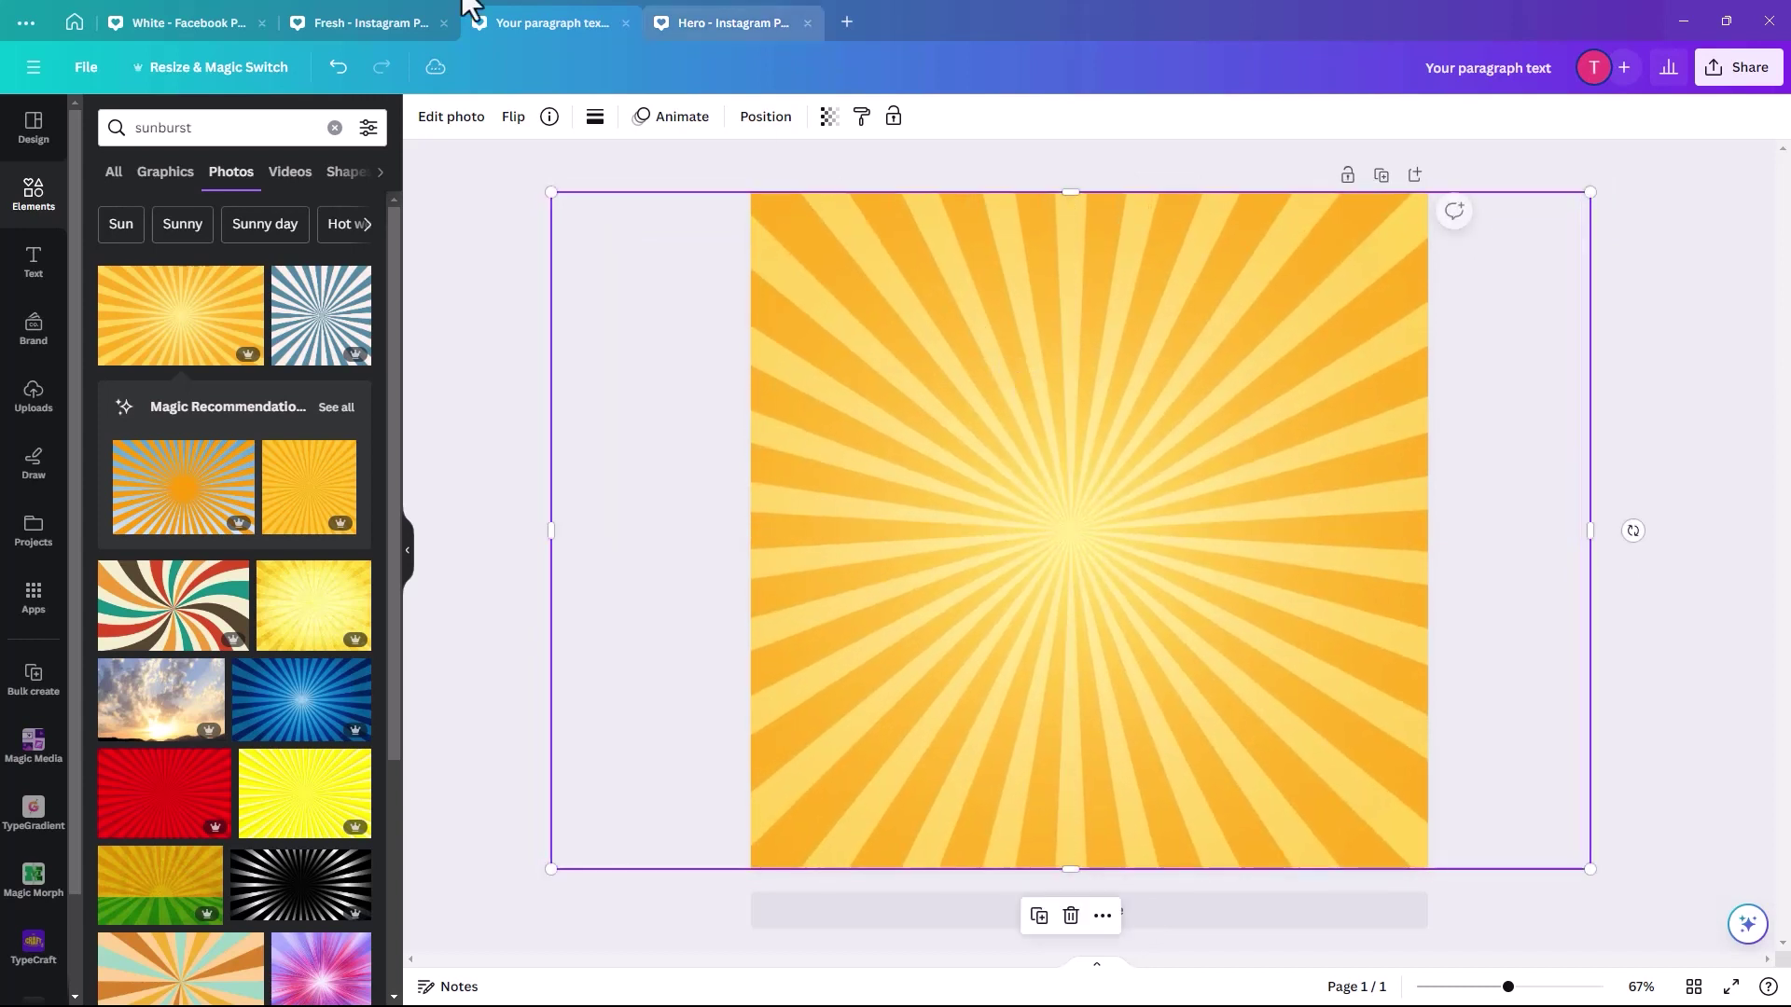
Send the sunburst photo to the bottom and set it as the page background.
{"action": "left_click", "coordinate": [757, 120]}
{"action": "left_click_drag", "start_coordinate": [278, 248], "coordinate": [270, 980]}
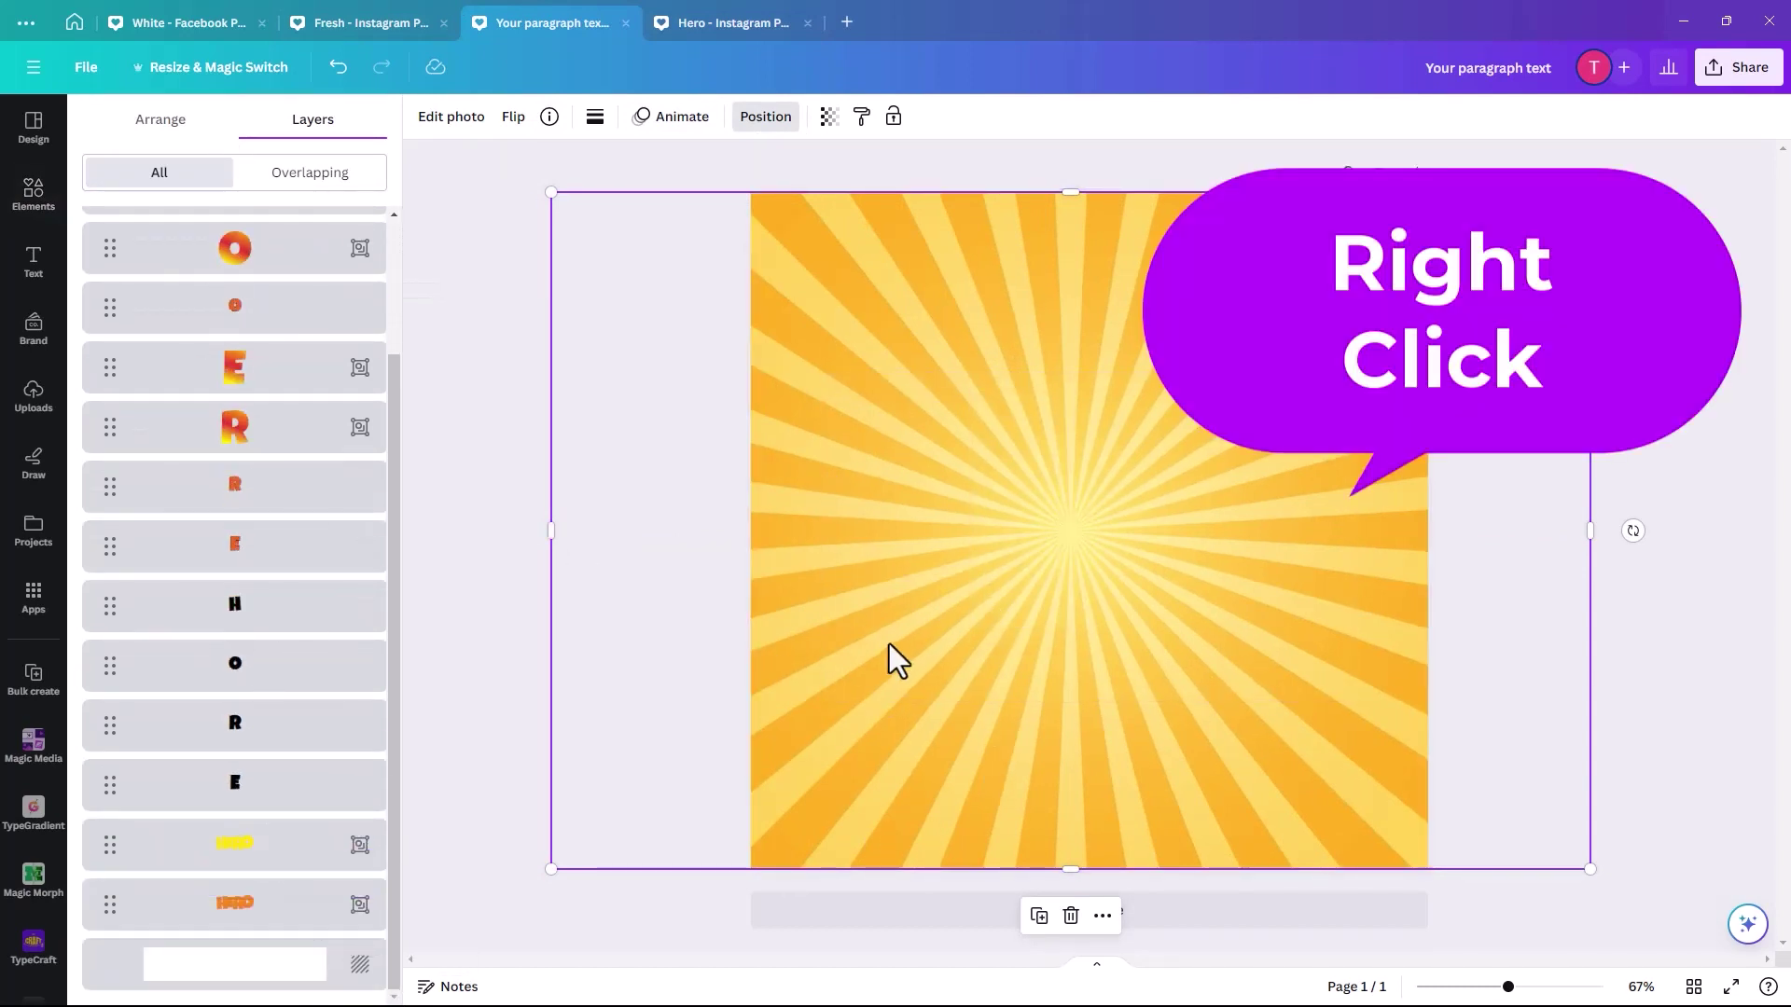
{"action": "right_click", "coordinate": [893, 659]}
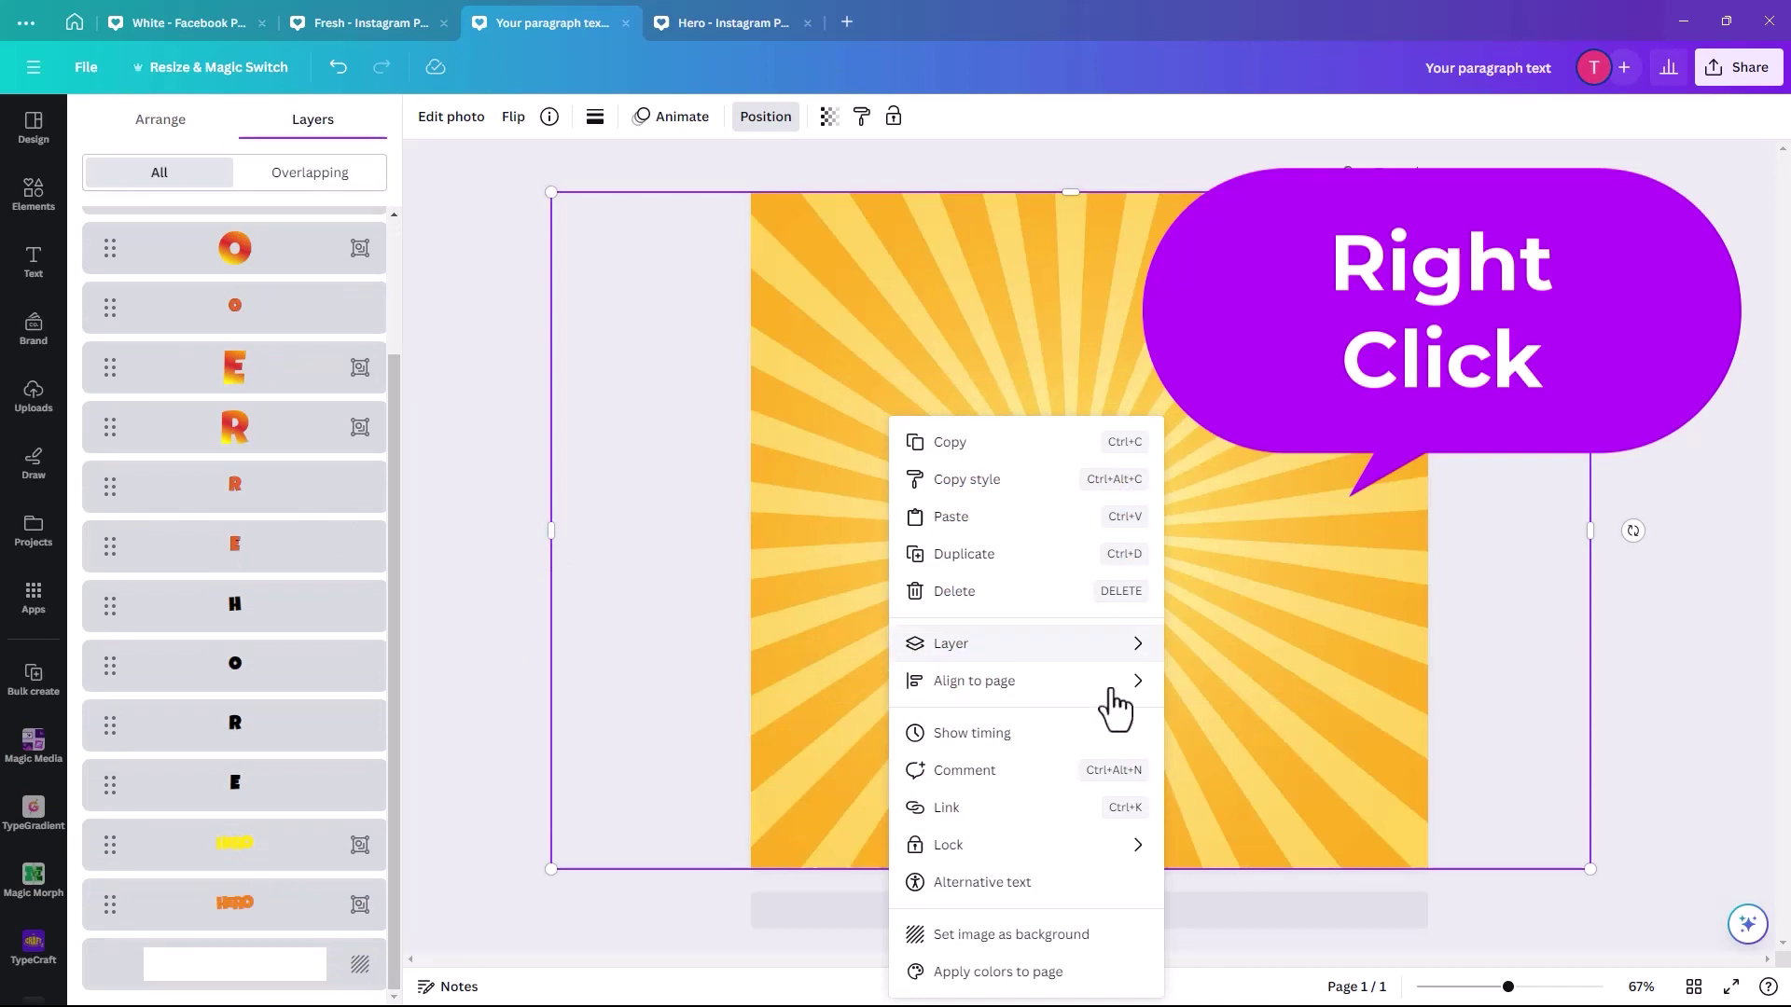
{"action": "left_click", "coordinate": [1021, 935]}
{"action": "left_click", "coordinate": [591, 299]}
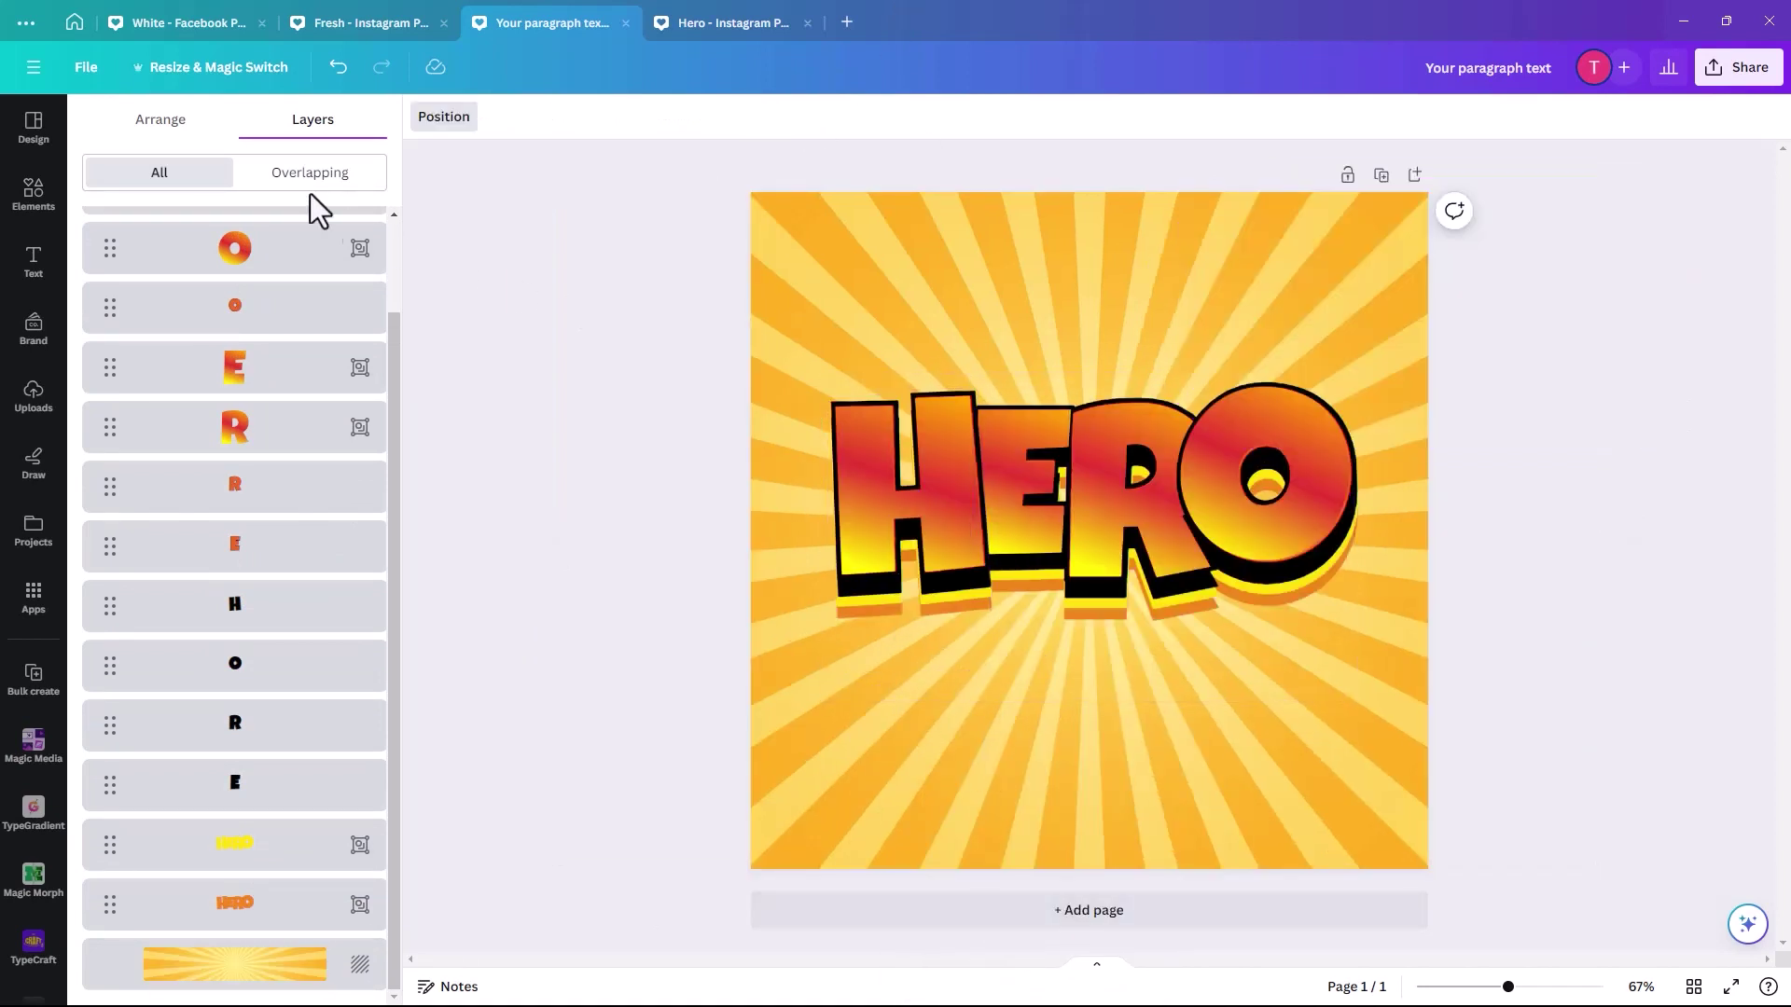
Search Elements for 'comic halftone' and add the halftone dot graphic.
{"action": "left_click", "coordinate": [33, 193]}
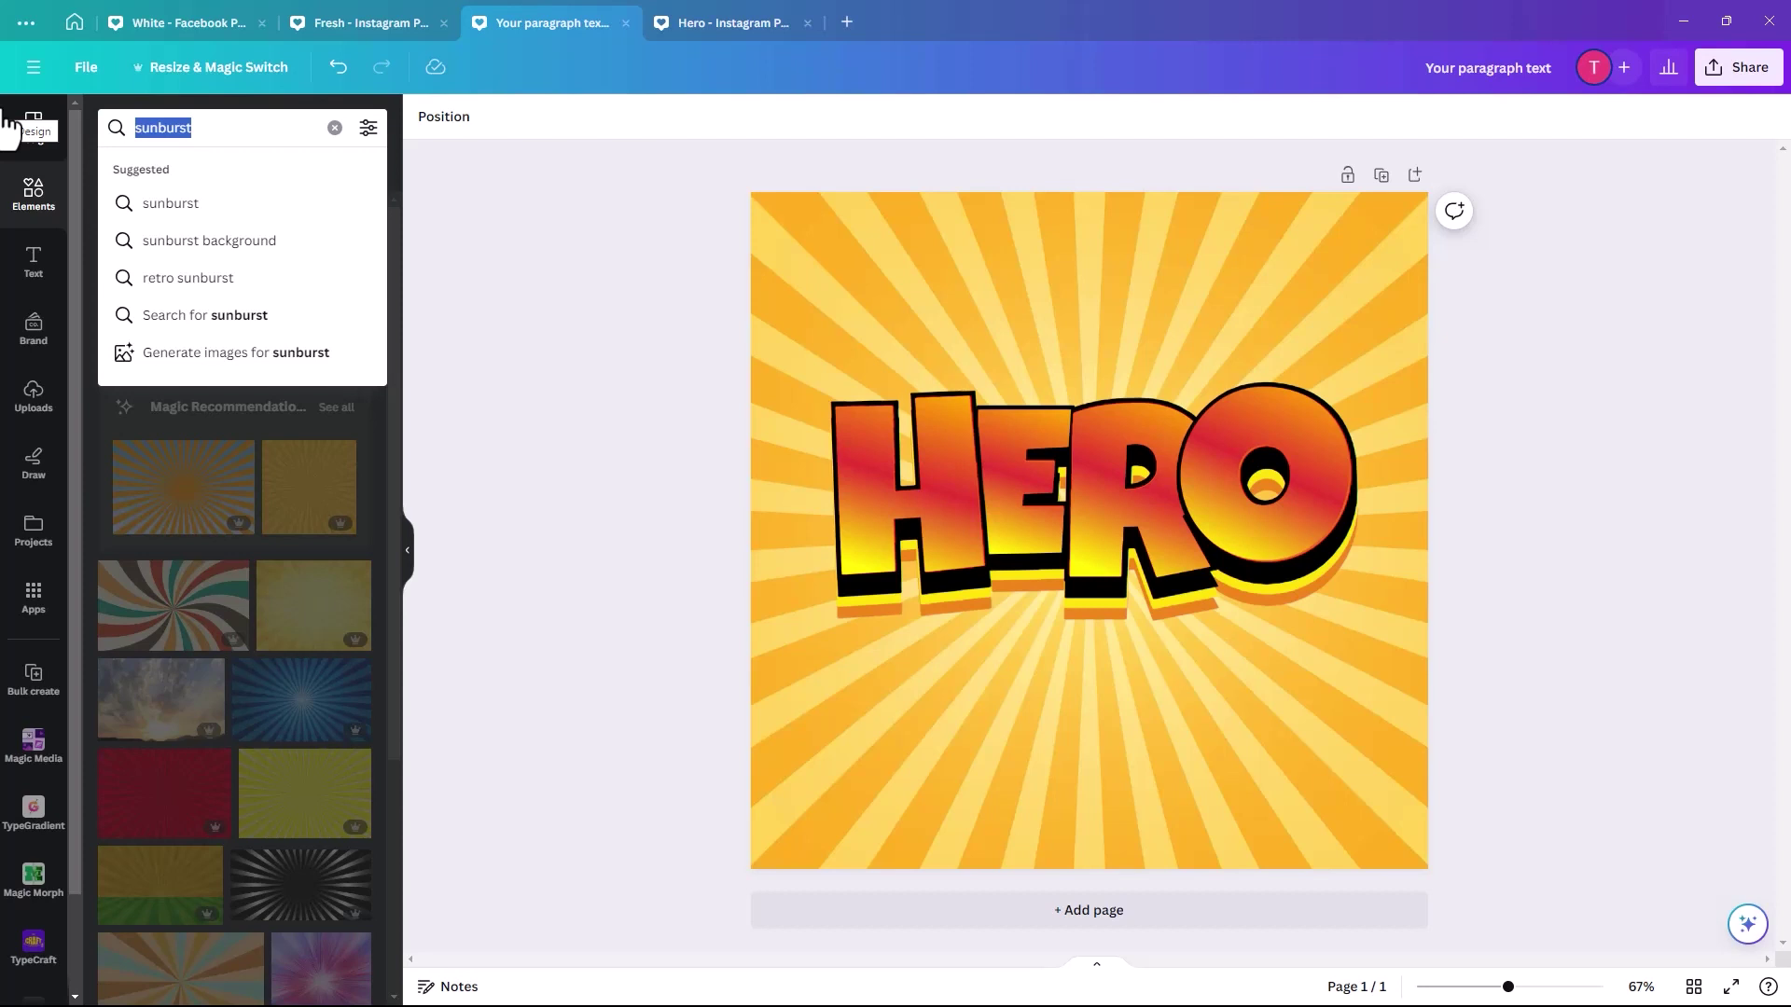
{"action": "key", "text": "BackSpace"}
{"action": "type", "text": "comic ha"}
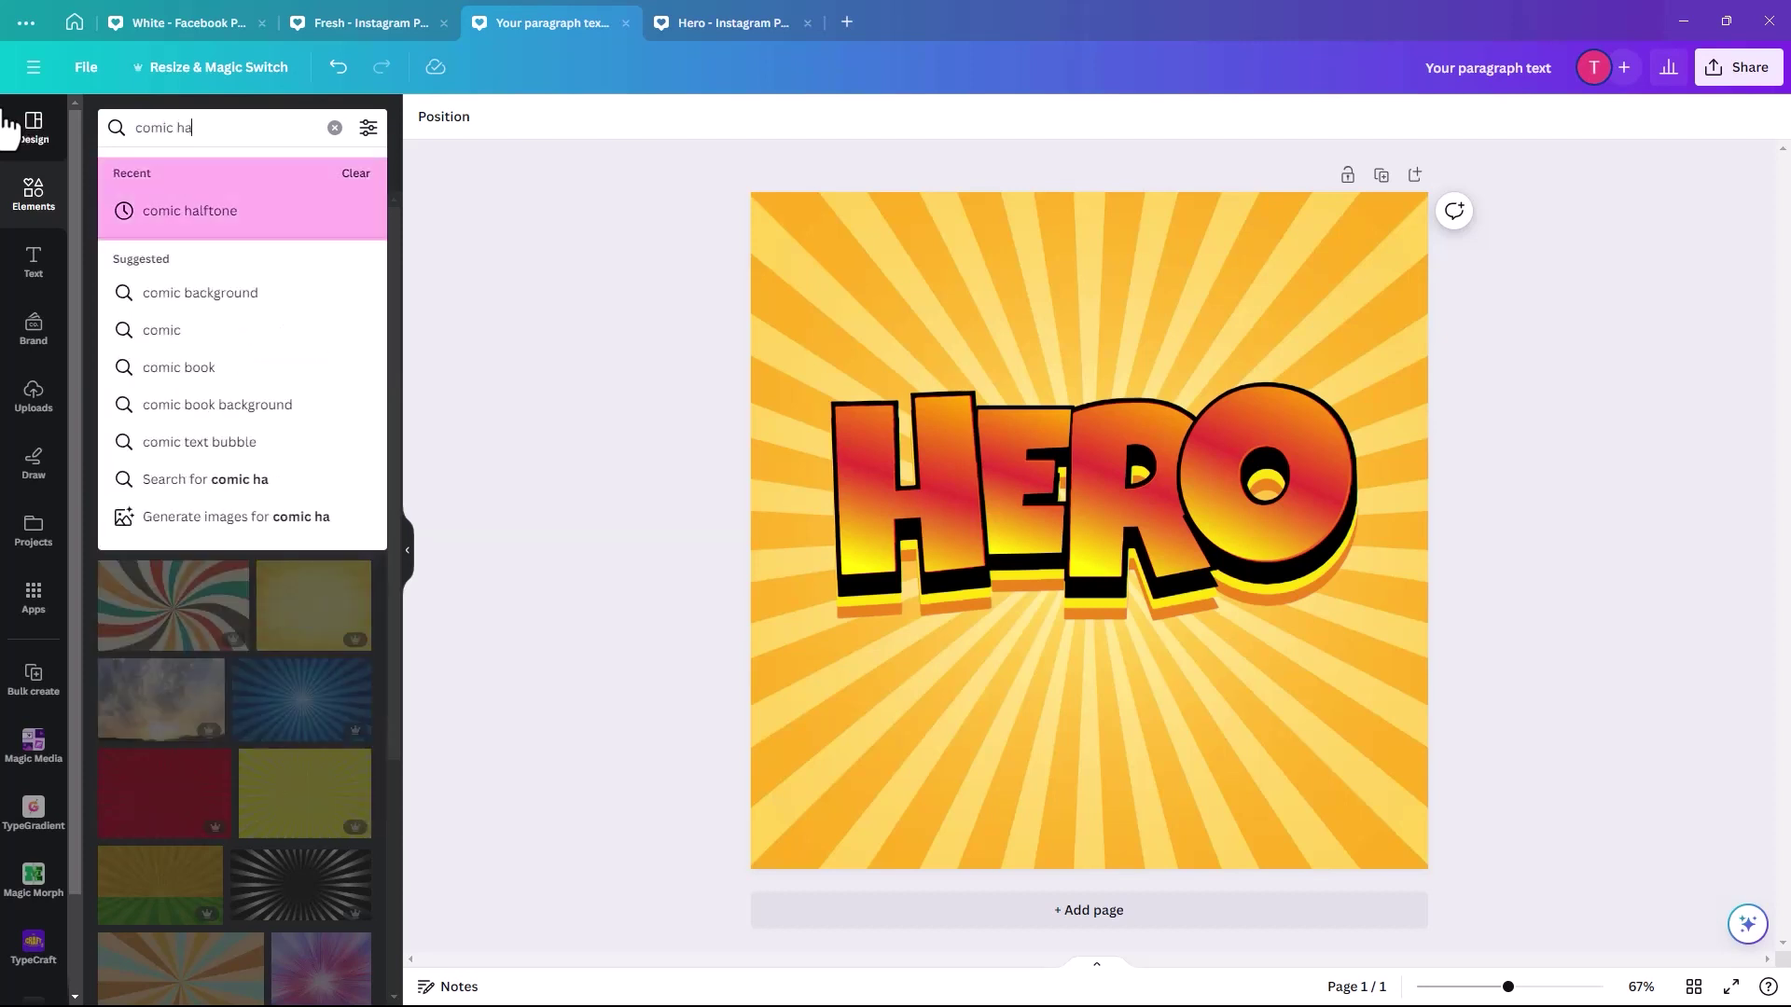
{"action": "type", "text": "lfton"}
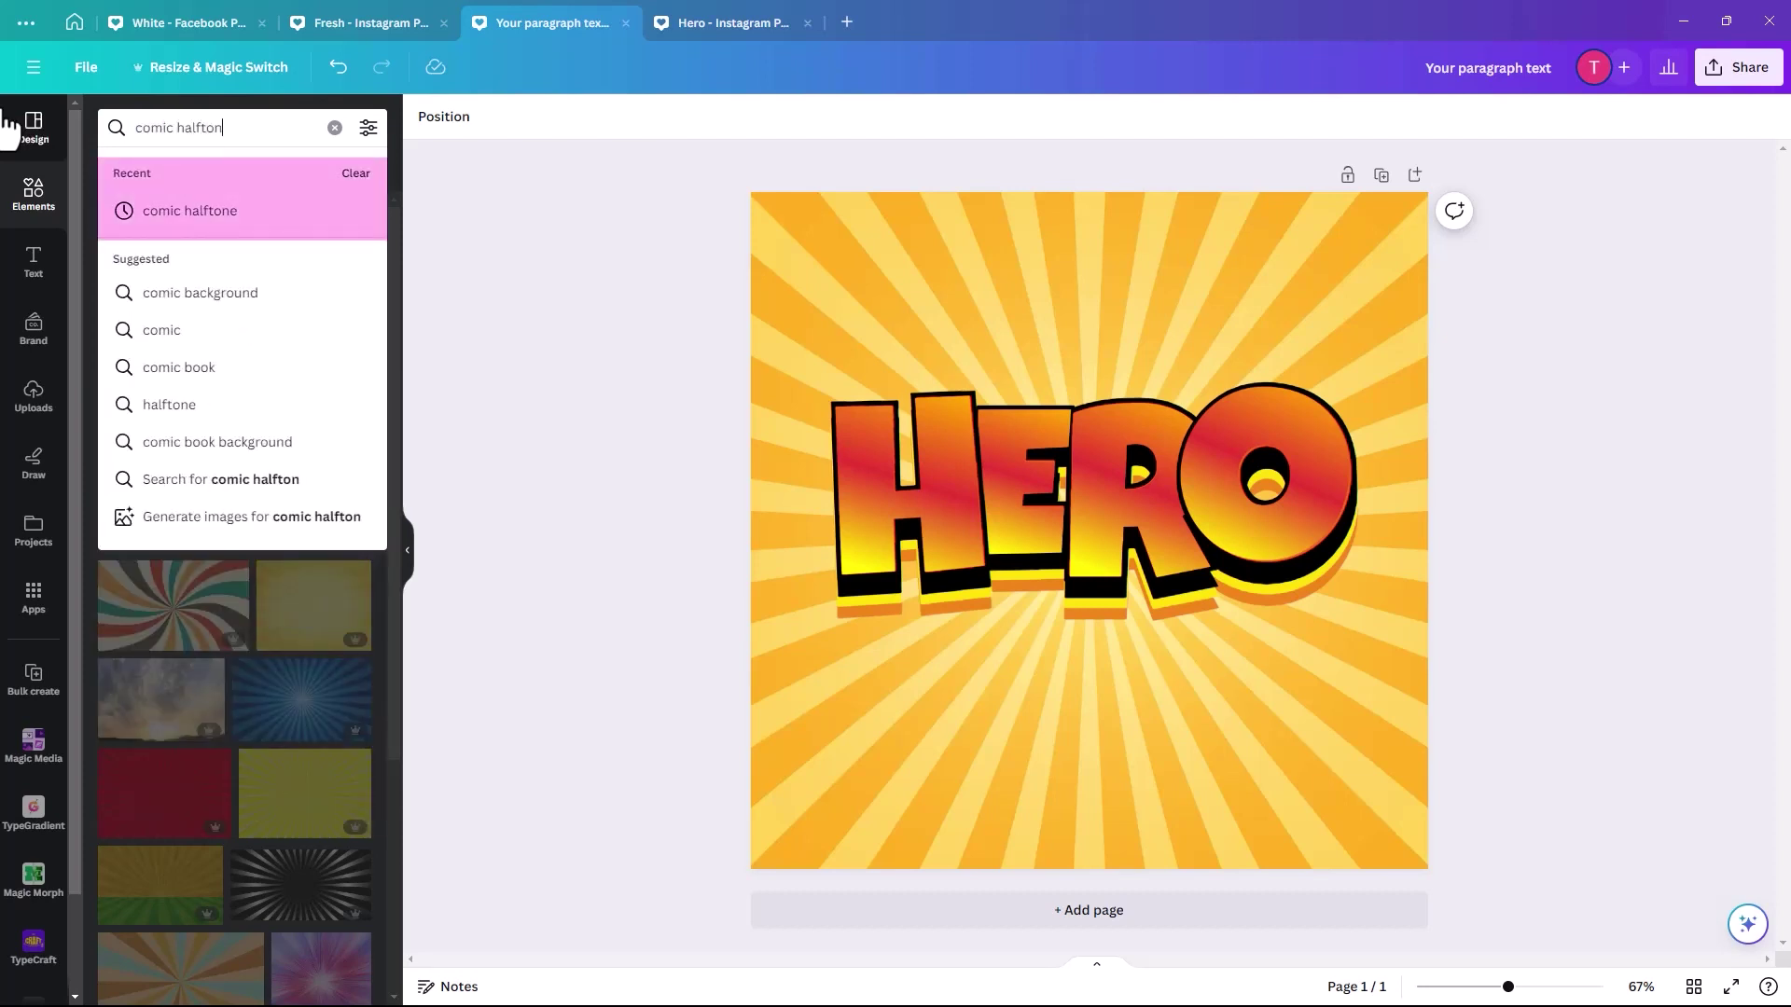
{"action": "type", "text": "e"}
{"action": "key", "text": "Return"}
{"action": "left_click", "coordinate": [351, 278]}
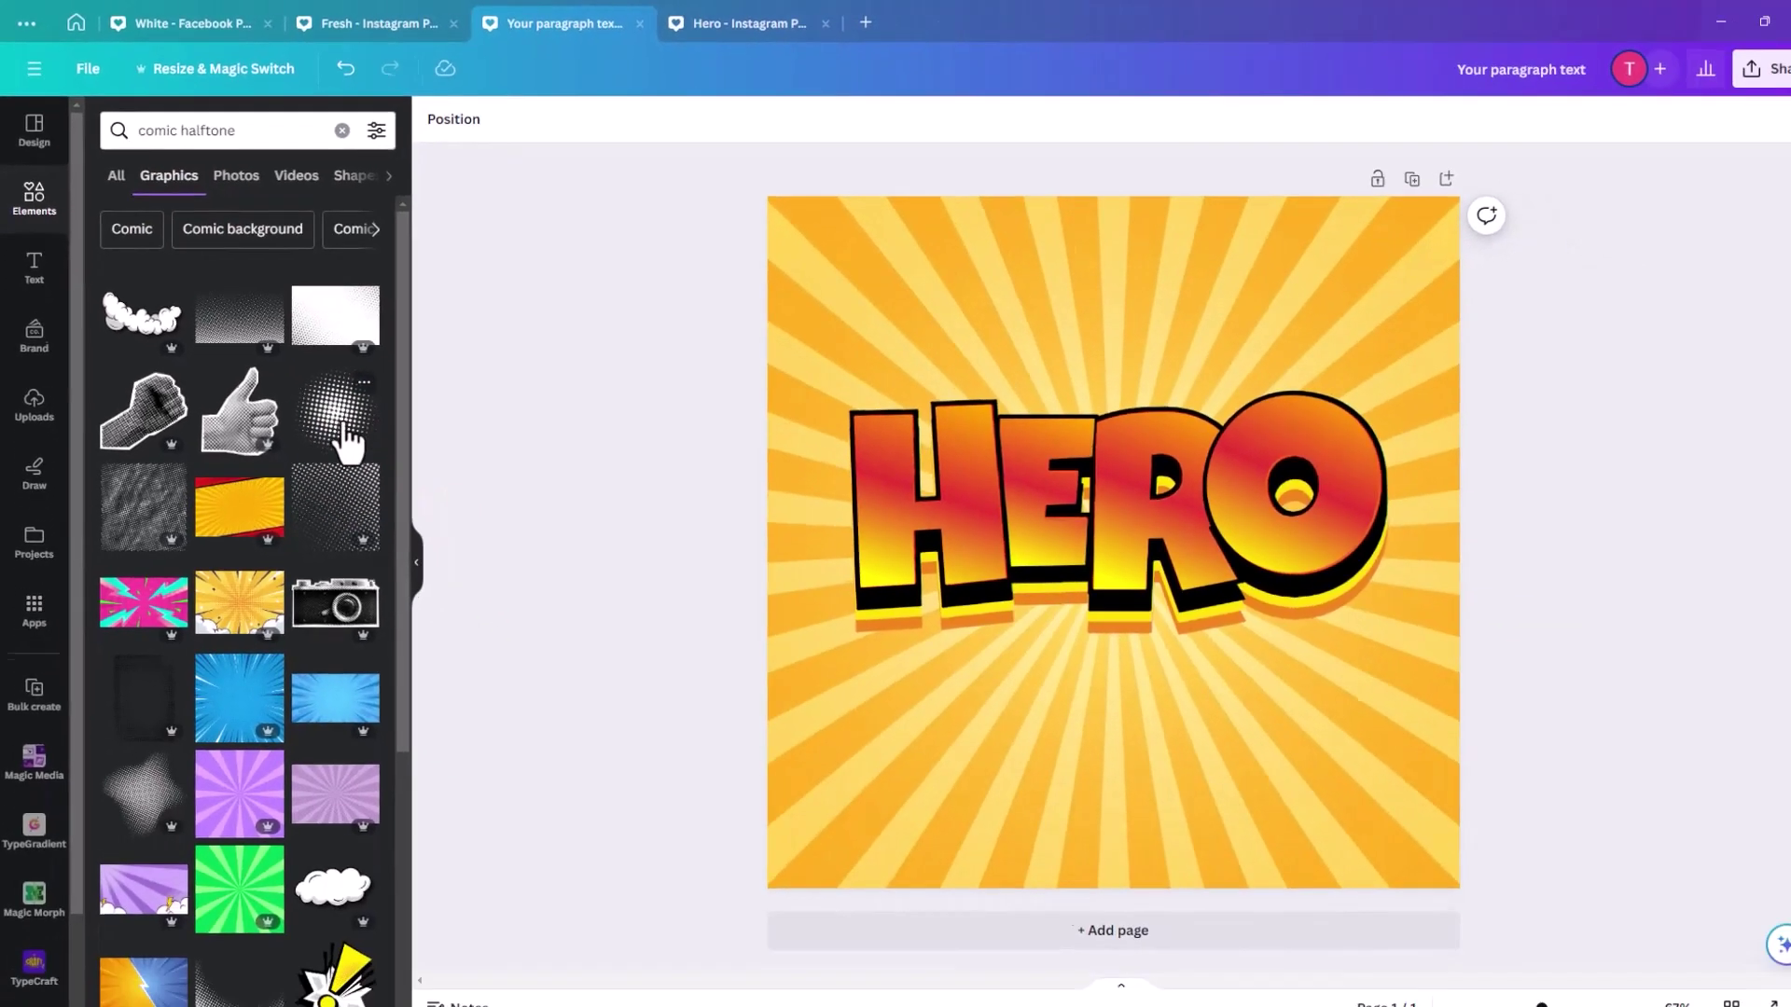
{"action": "left_click", "coordinate": [452, 583]}
Enlarge the halftone graphic and centre it over the HERO title.
{"action": "left_click_drag", "start_coordinate": [1465, 953], "coordinate": [1439, 776]}
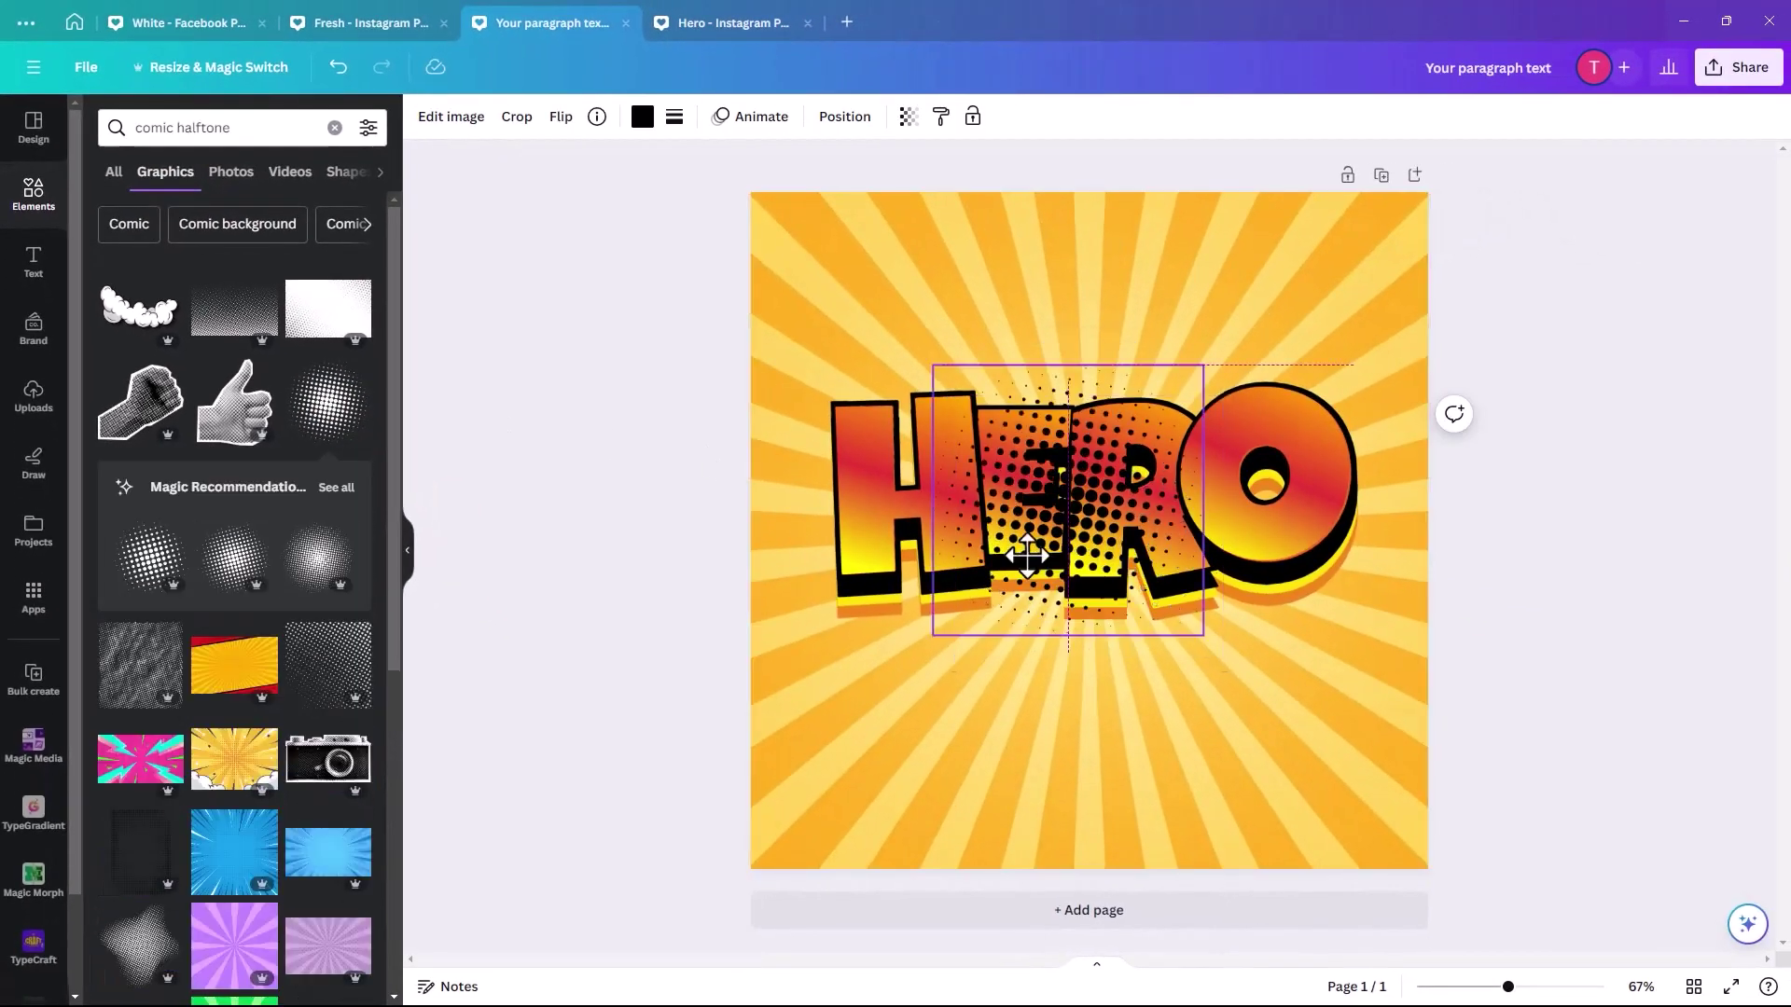
{"action": "left_click_drag", "start_coordinate": [1027, 556], "coordinate": [934, 484]}
{"action": "left_click_drag", "start_coordinate": [1089, 550], "coordinate": [1360, 819]}
{"action": "left_click_drag", "start_coordinate": [1035, 719], "coordinate": [965, 583]}
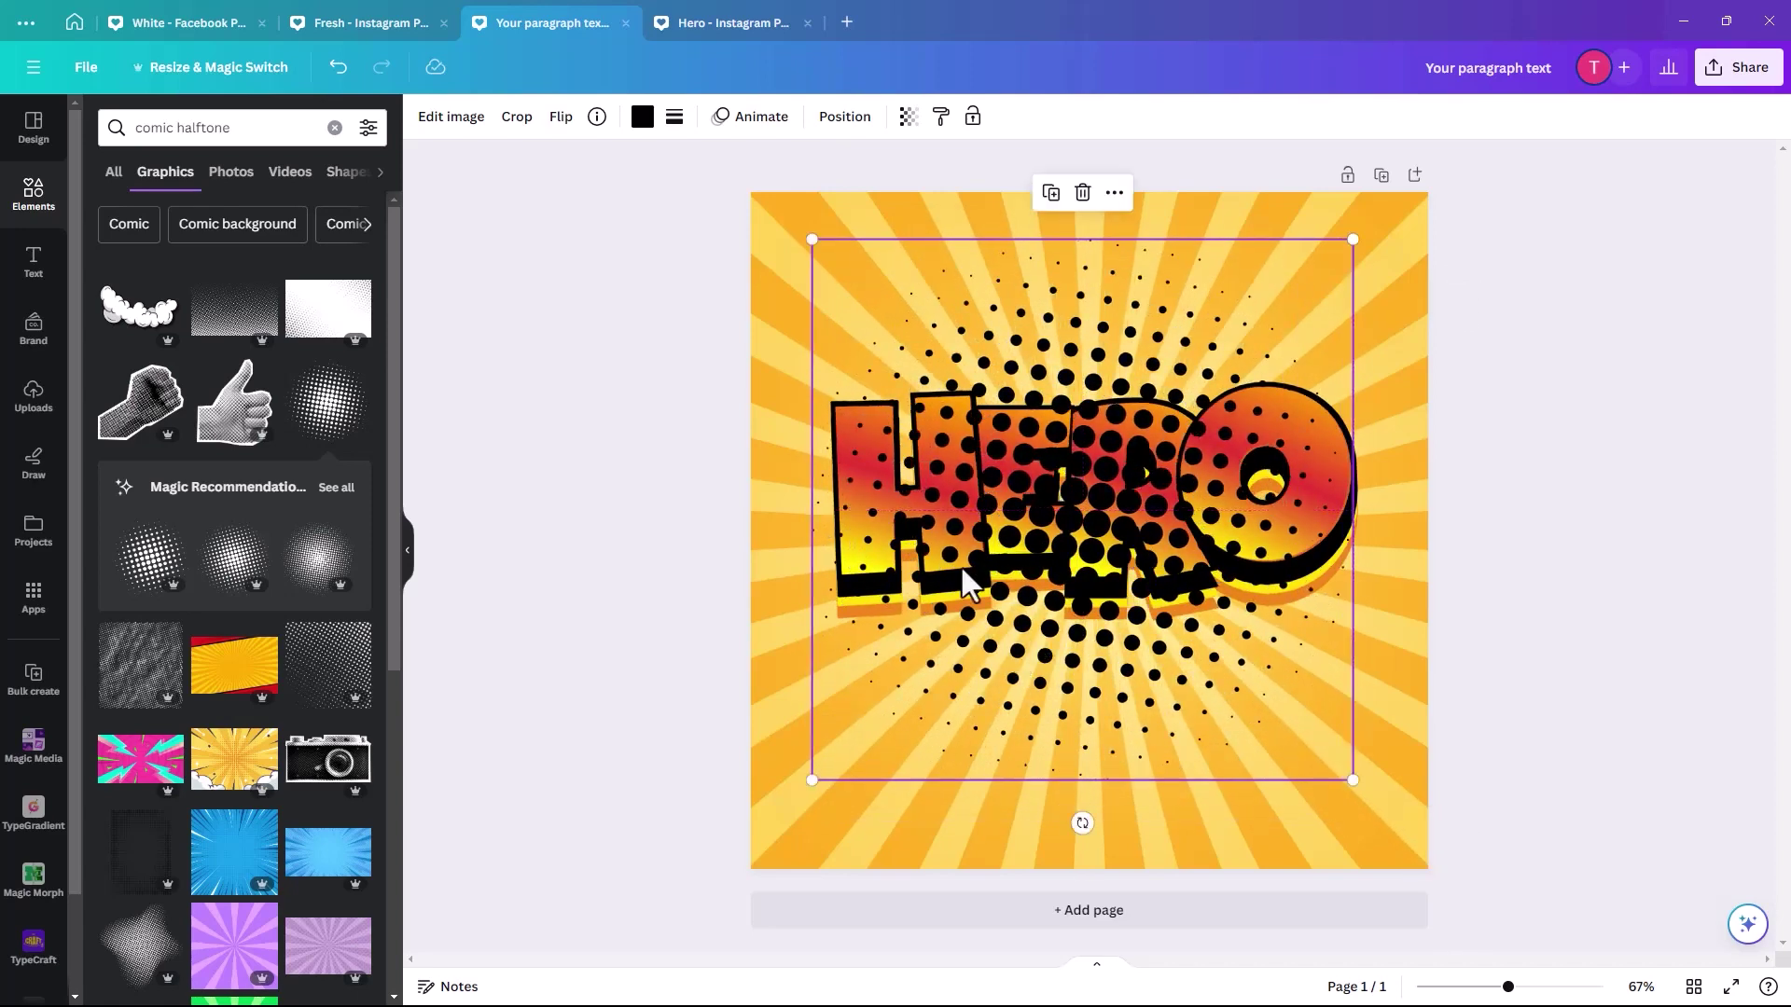
Make the halftone dots white and layer them behind the HERO lettering.
{"action": "left_click", "coordinate": [641, 117]}
{"action": "left_click", "coordinate": [302, 371]}
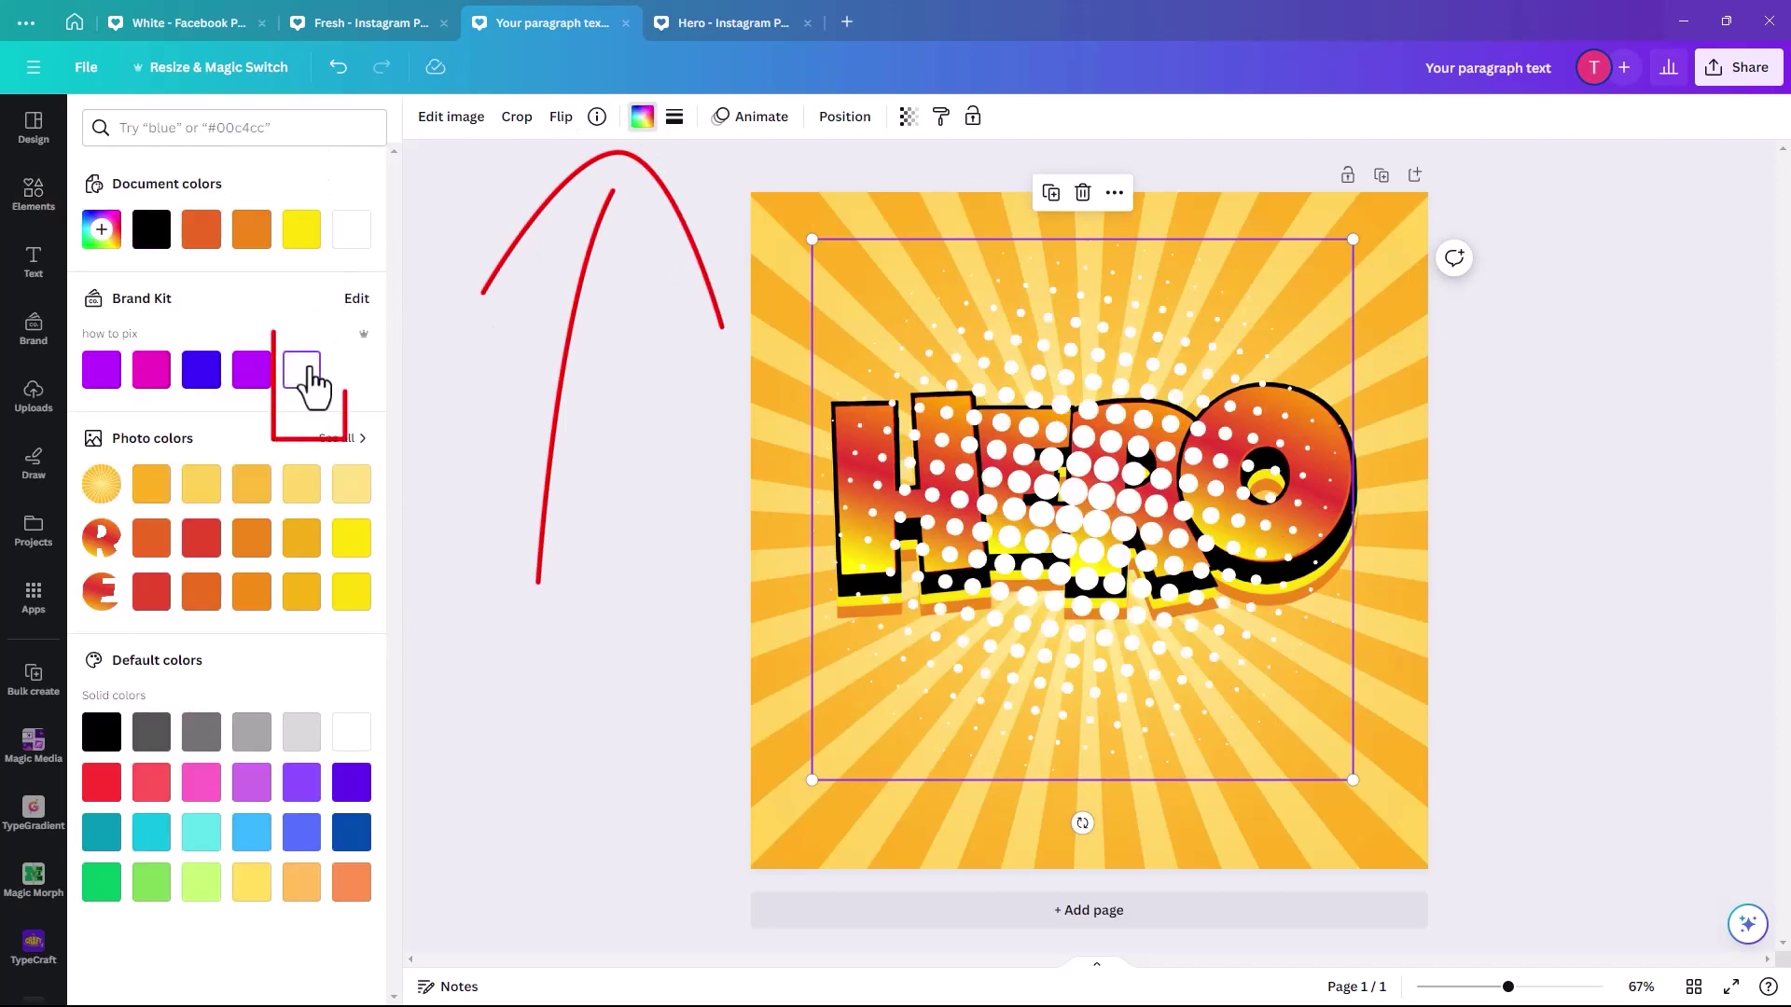
{"action": "left_click", "coordinate": [842, 118]}
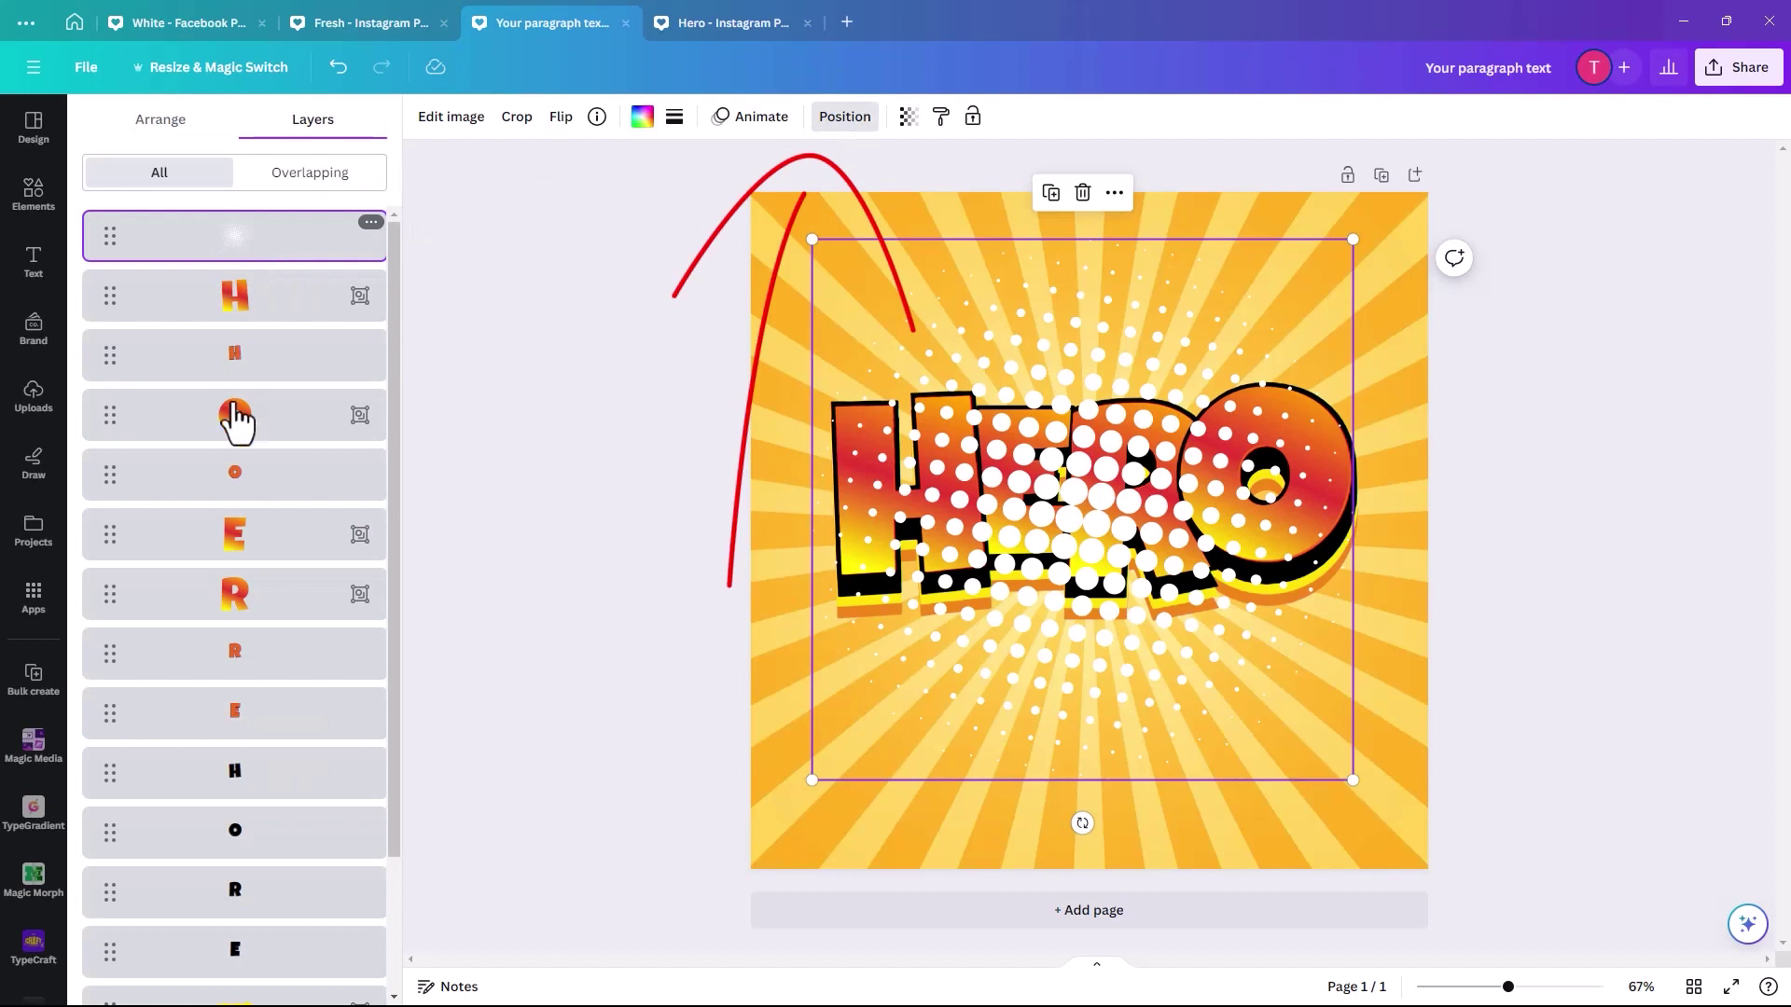
{"action": "left_click_drag", "start_coordinate": [235, 235], "coordinate": [232, 951]}
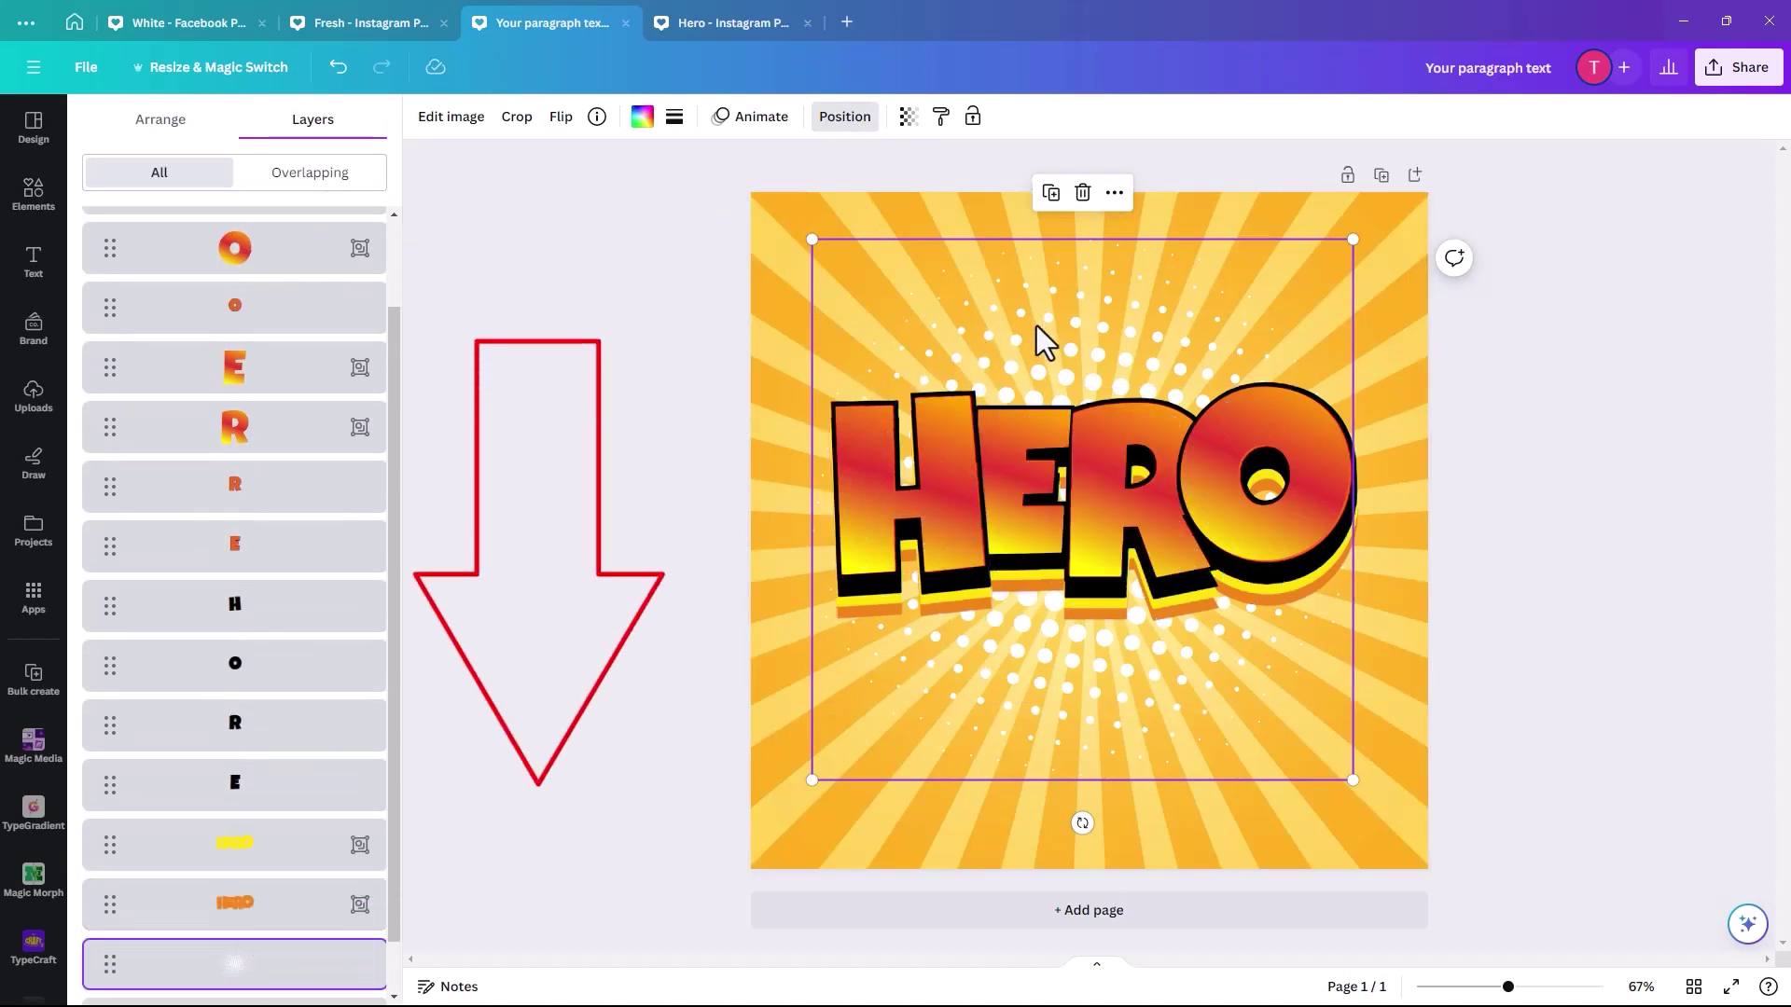
{"action": "left_click_drag", "start_coordinate": [1052, 353], "coordinate": [1049, 327]}
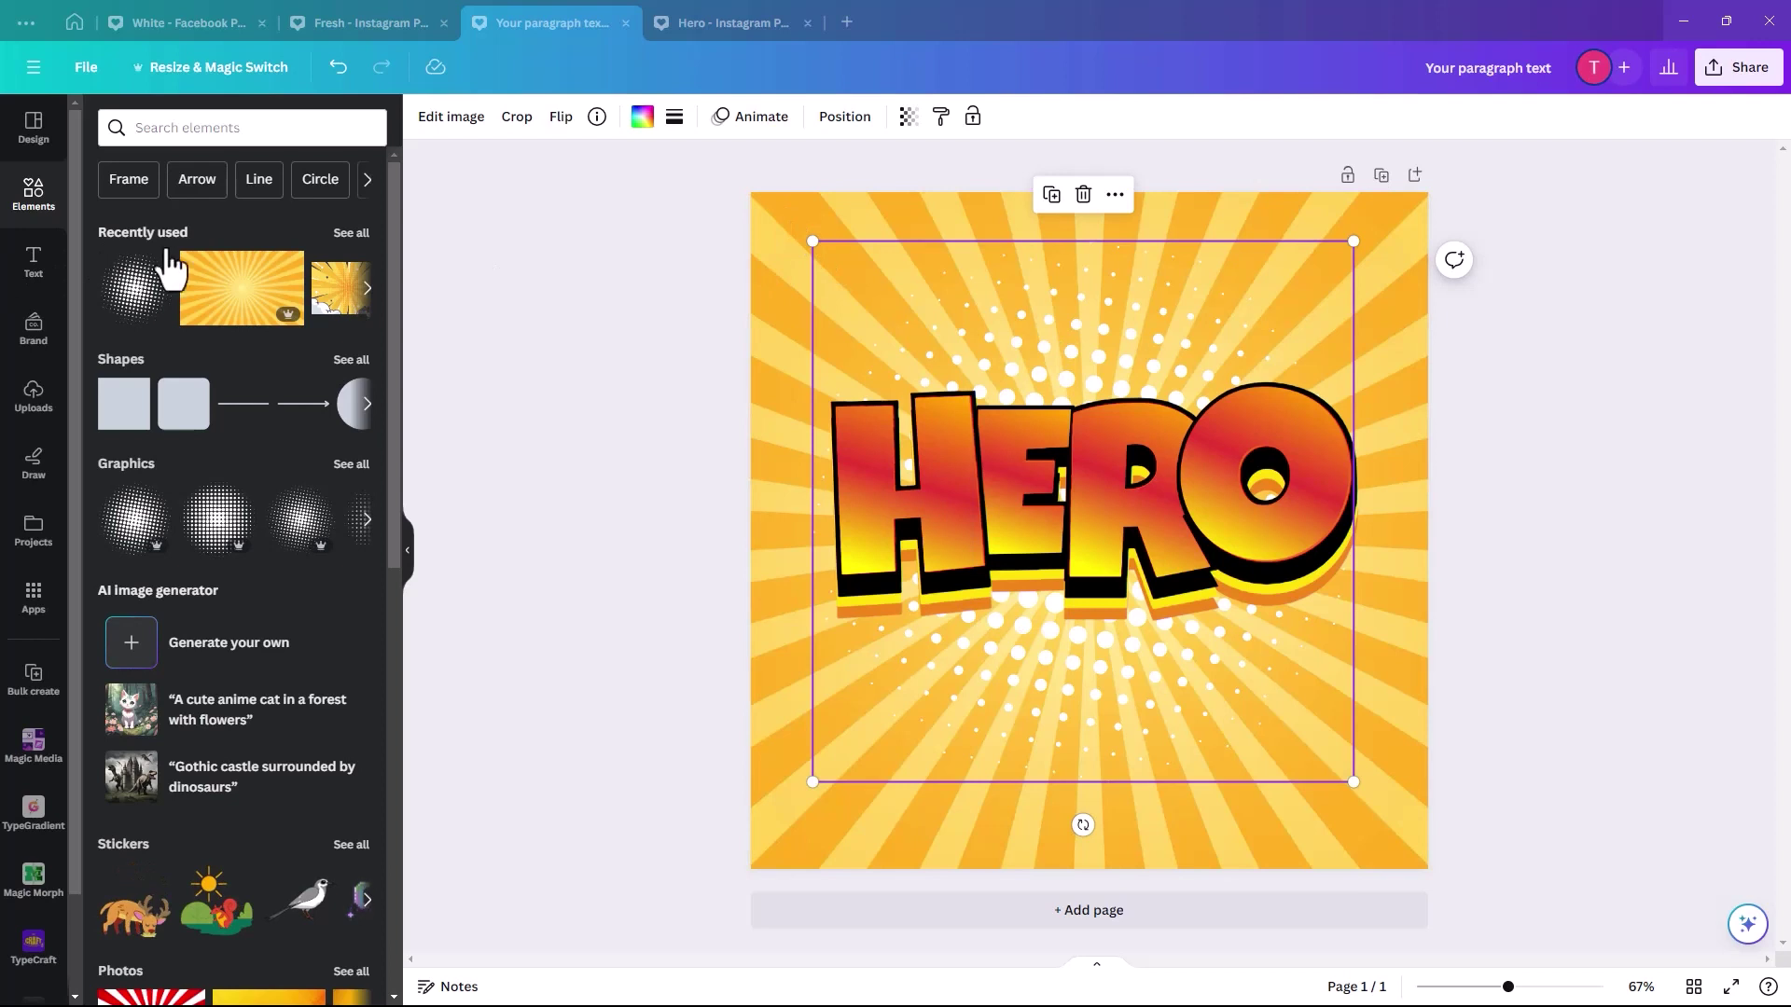
Search Elements for 'comic' and add a comic background image from Graphics.
{"action": "left_click", "coordinate": [178, 126]}
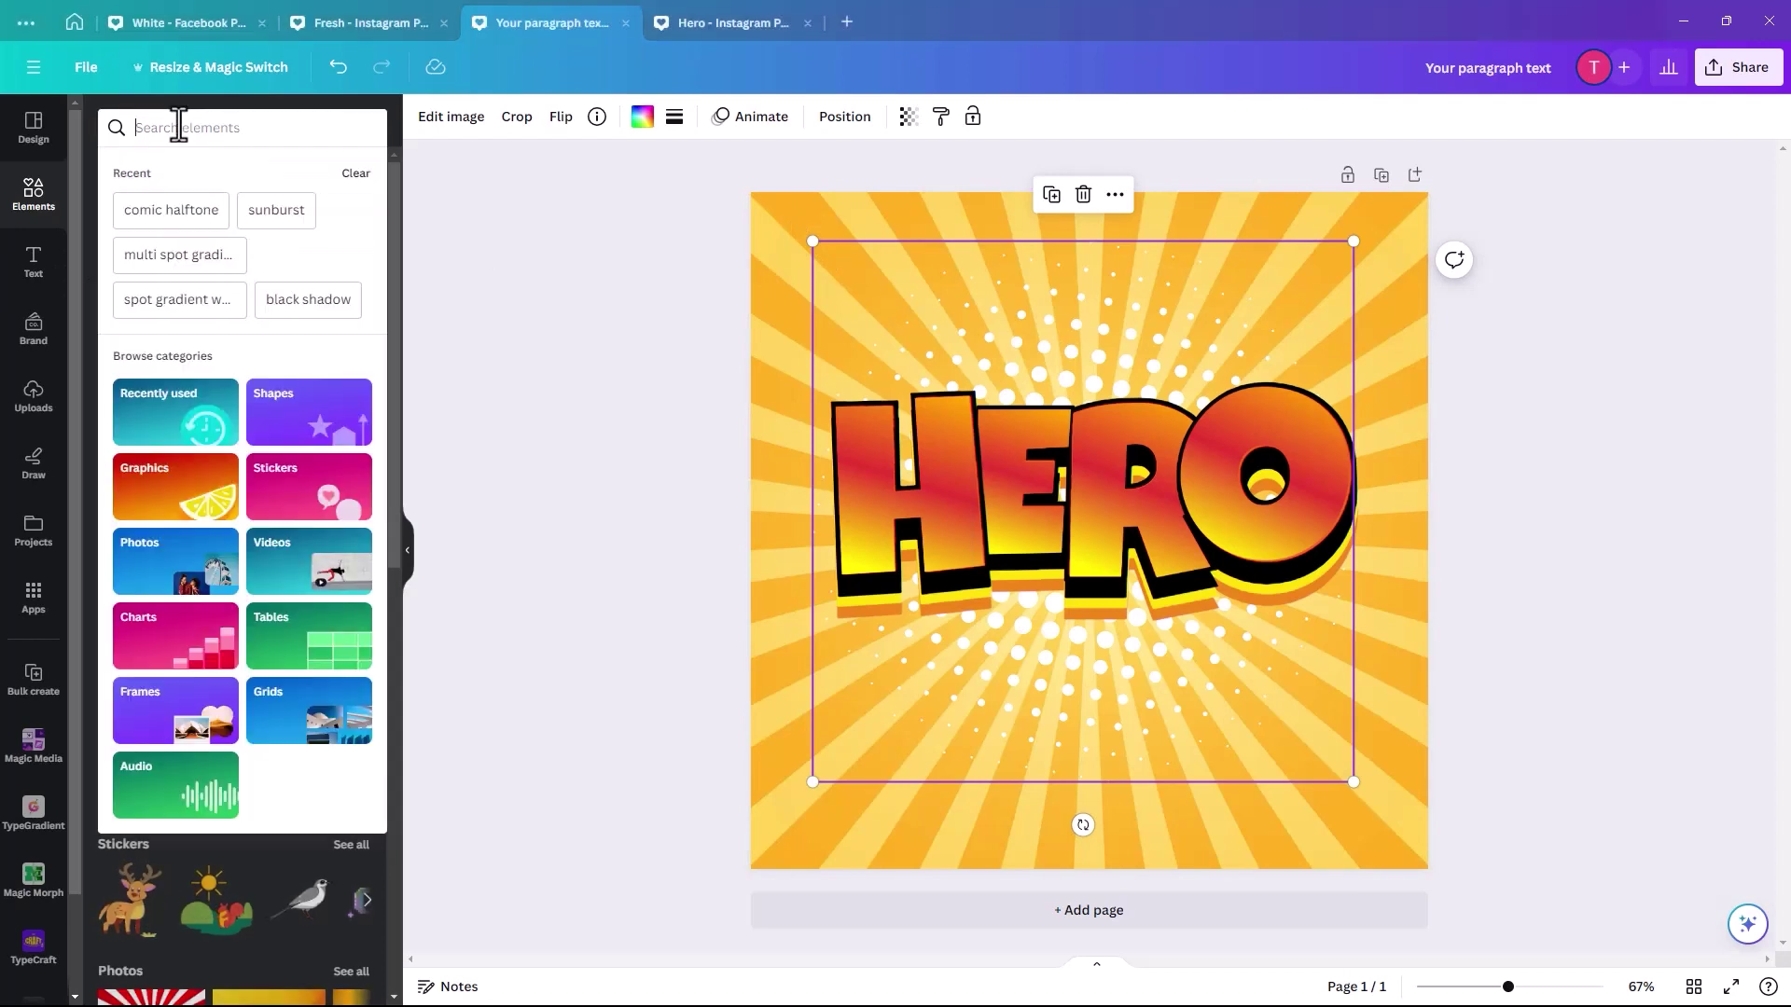
{"action": "type", "text": "comic"}
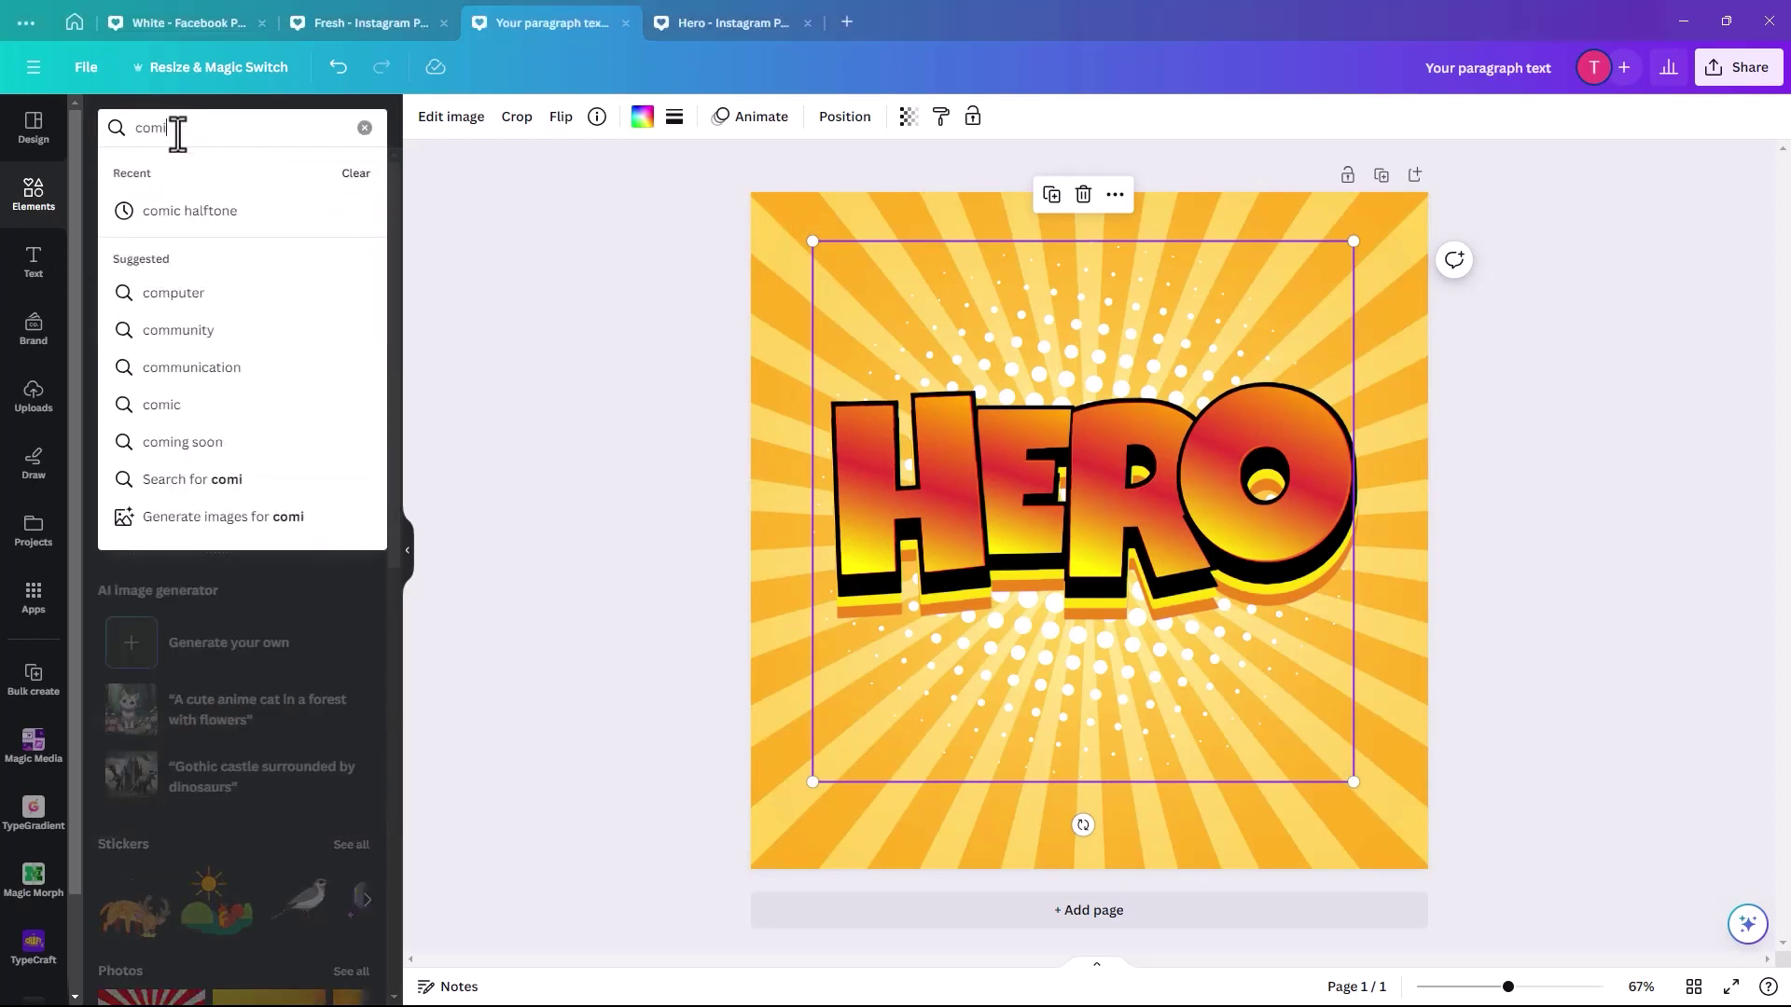
{"action": "key", "text": "Return"}
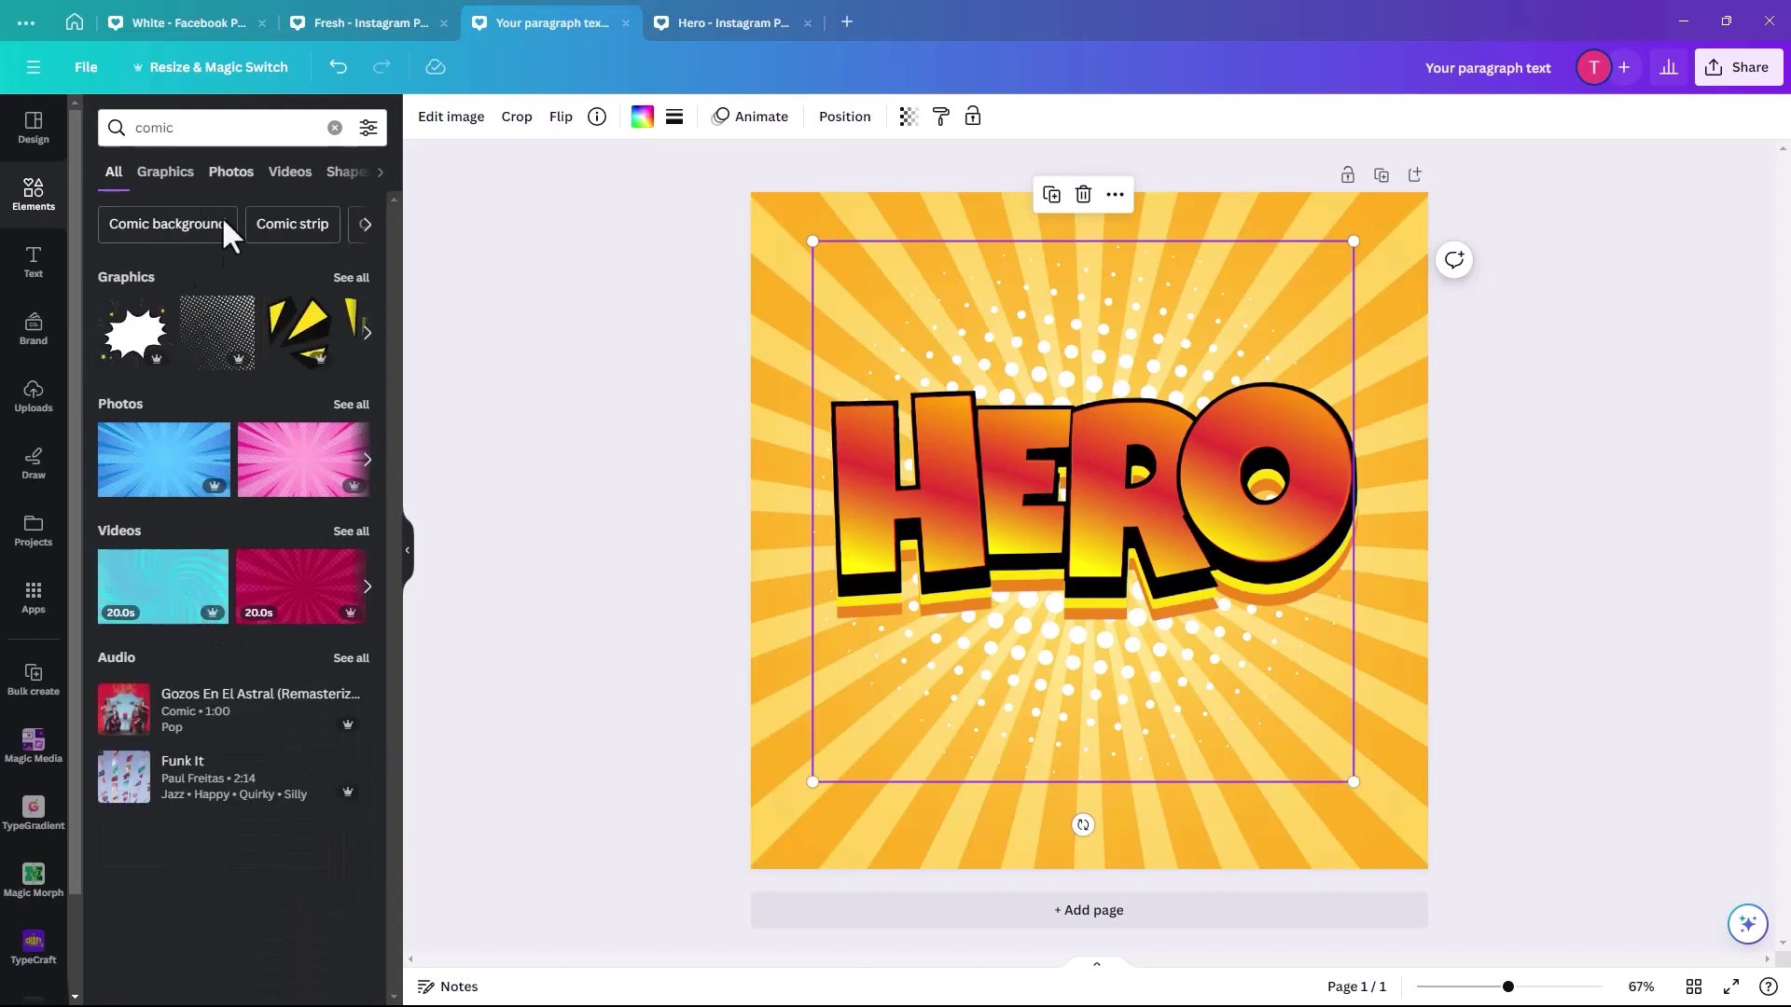
{"action": "left_click", "coordinate": [353, 278]}
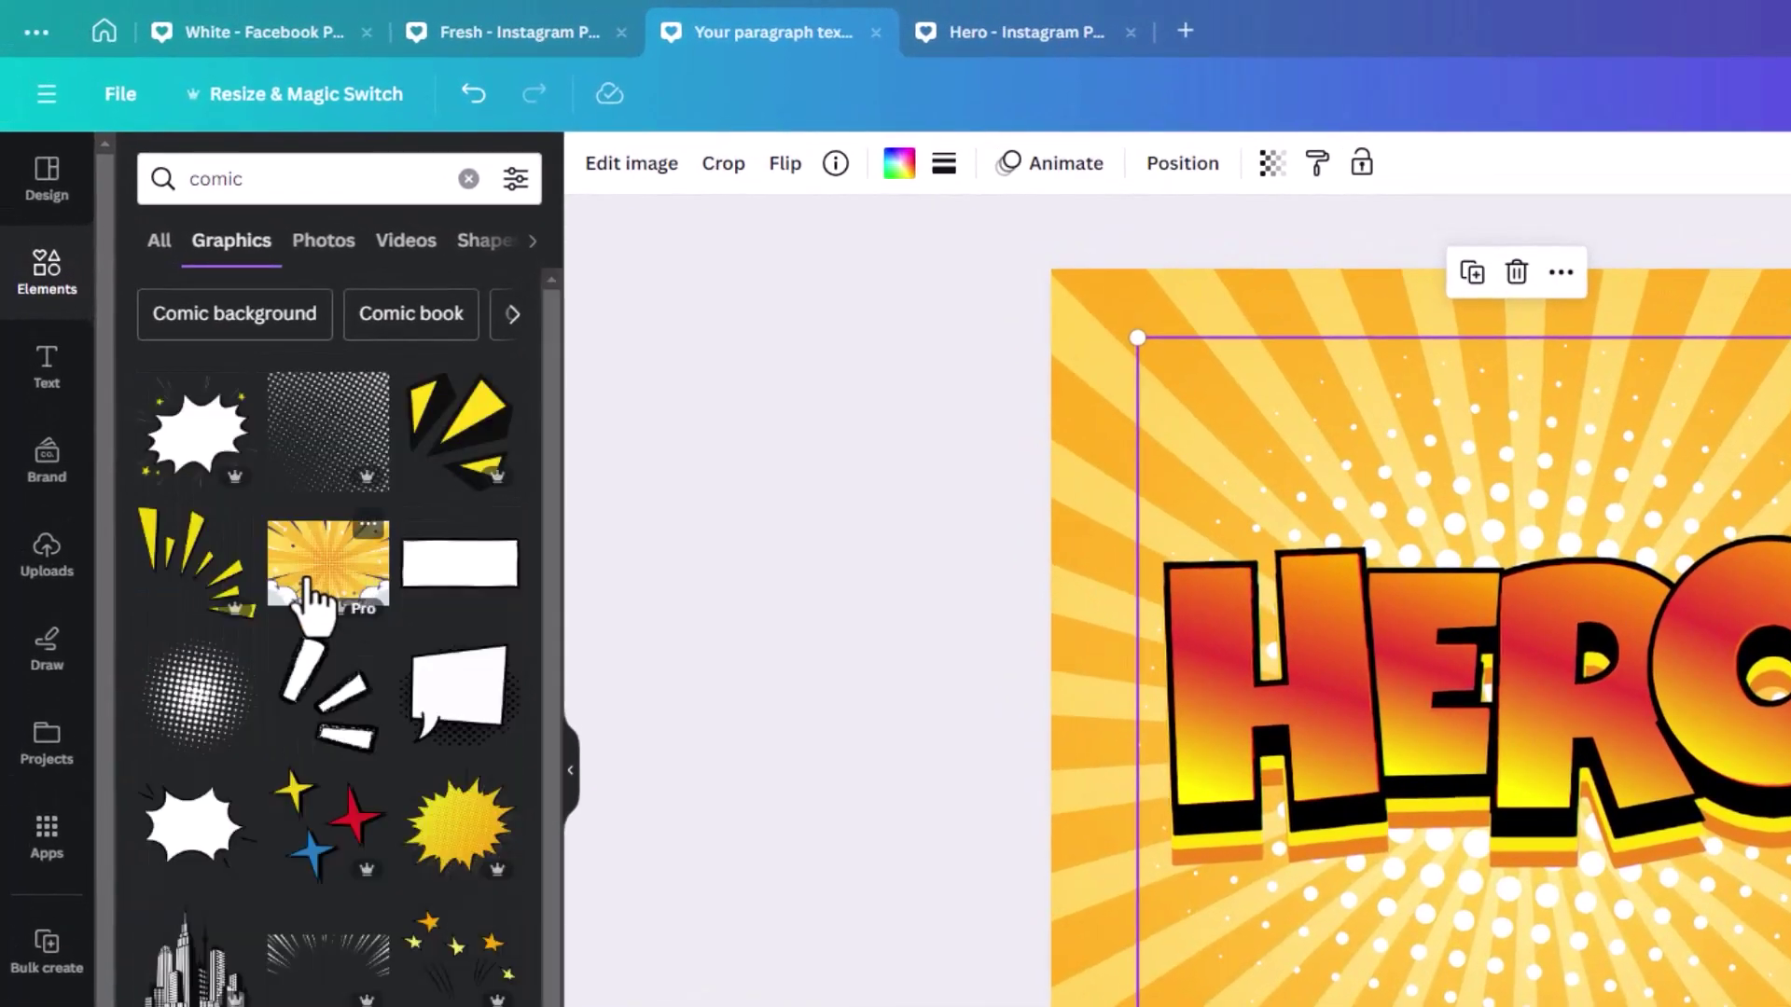
{"action": "left_click", "coordinate": [312, 606]}
Place and enlarge the comic background image on the page.
{"action": "left_click_drag", "start_coordinate": [1299, 792], "coordinate": [1215, 561]}
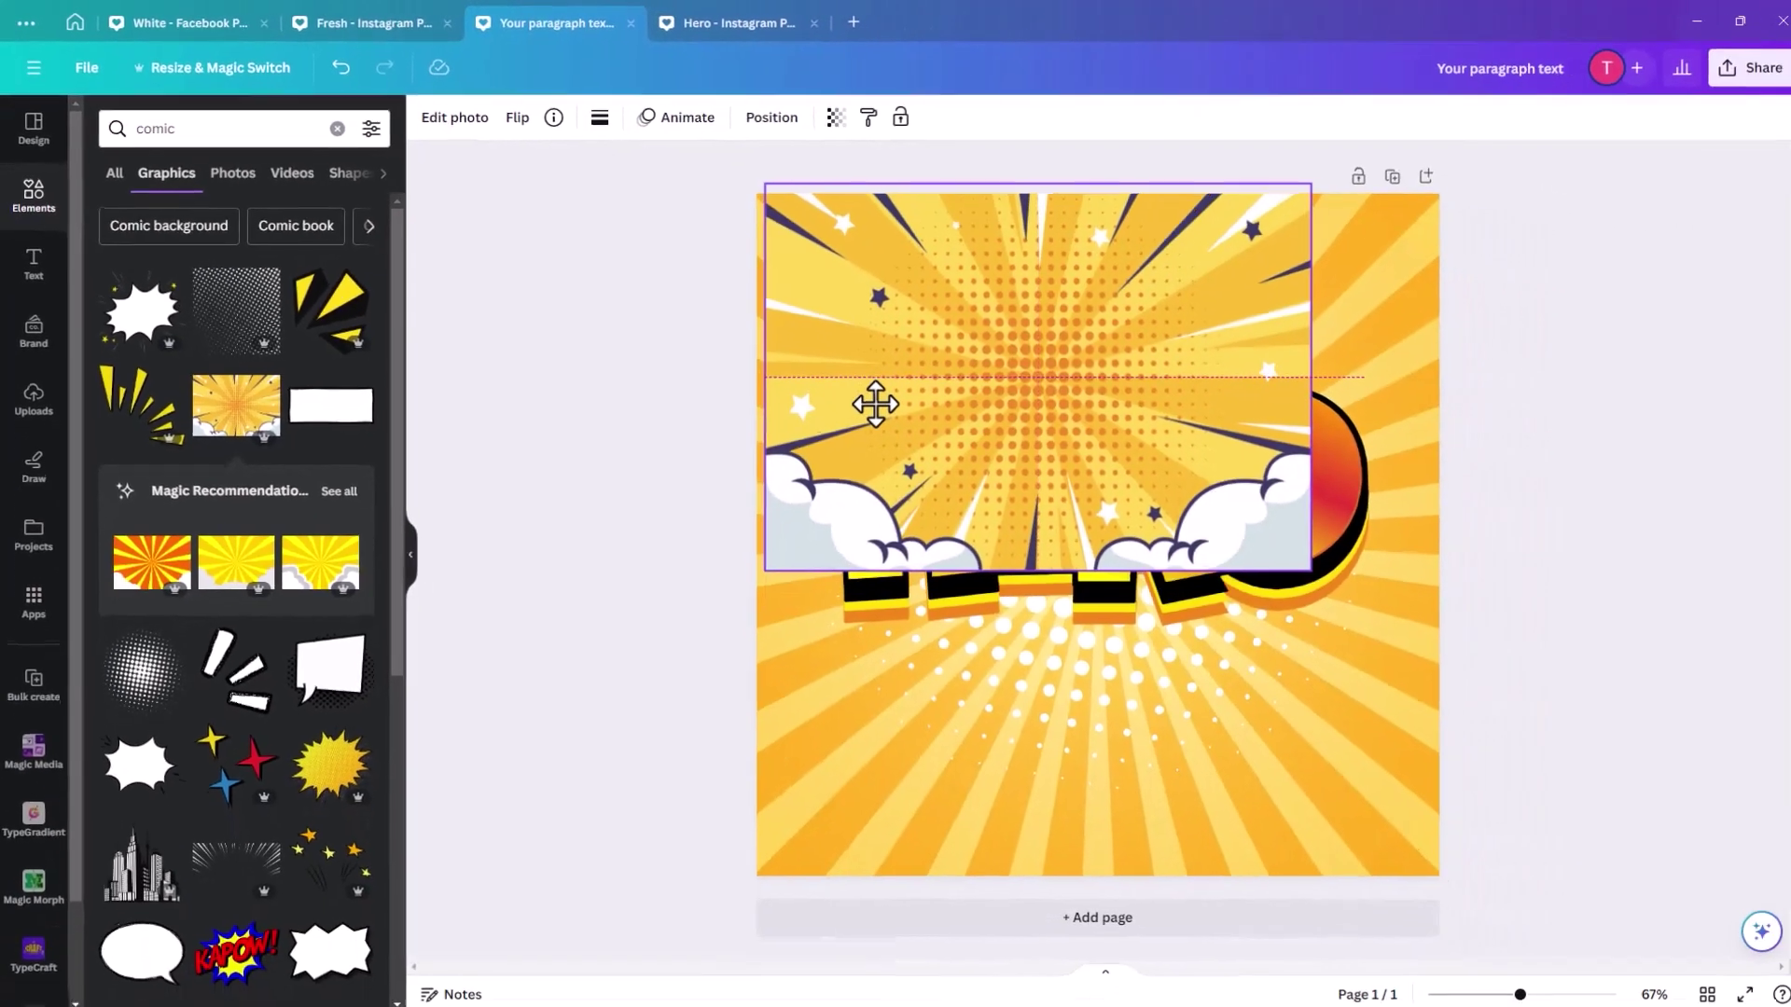
{"action": "left_click_drag", "start_coordinate": [875, 404], "coordinate": [859, 407]}
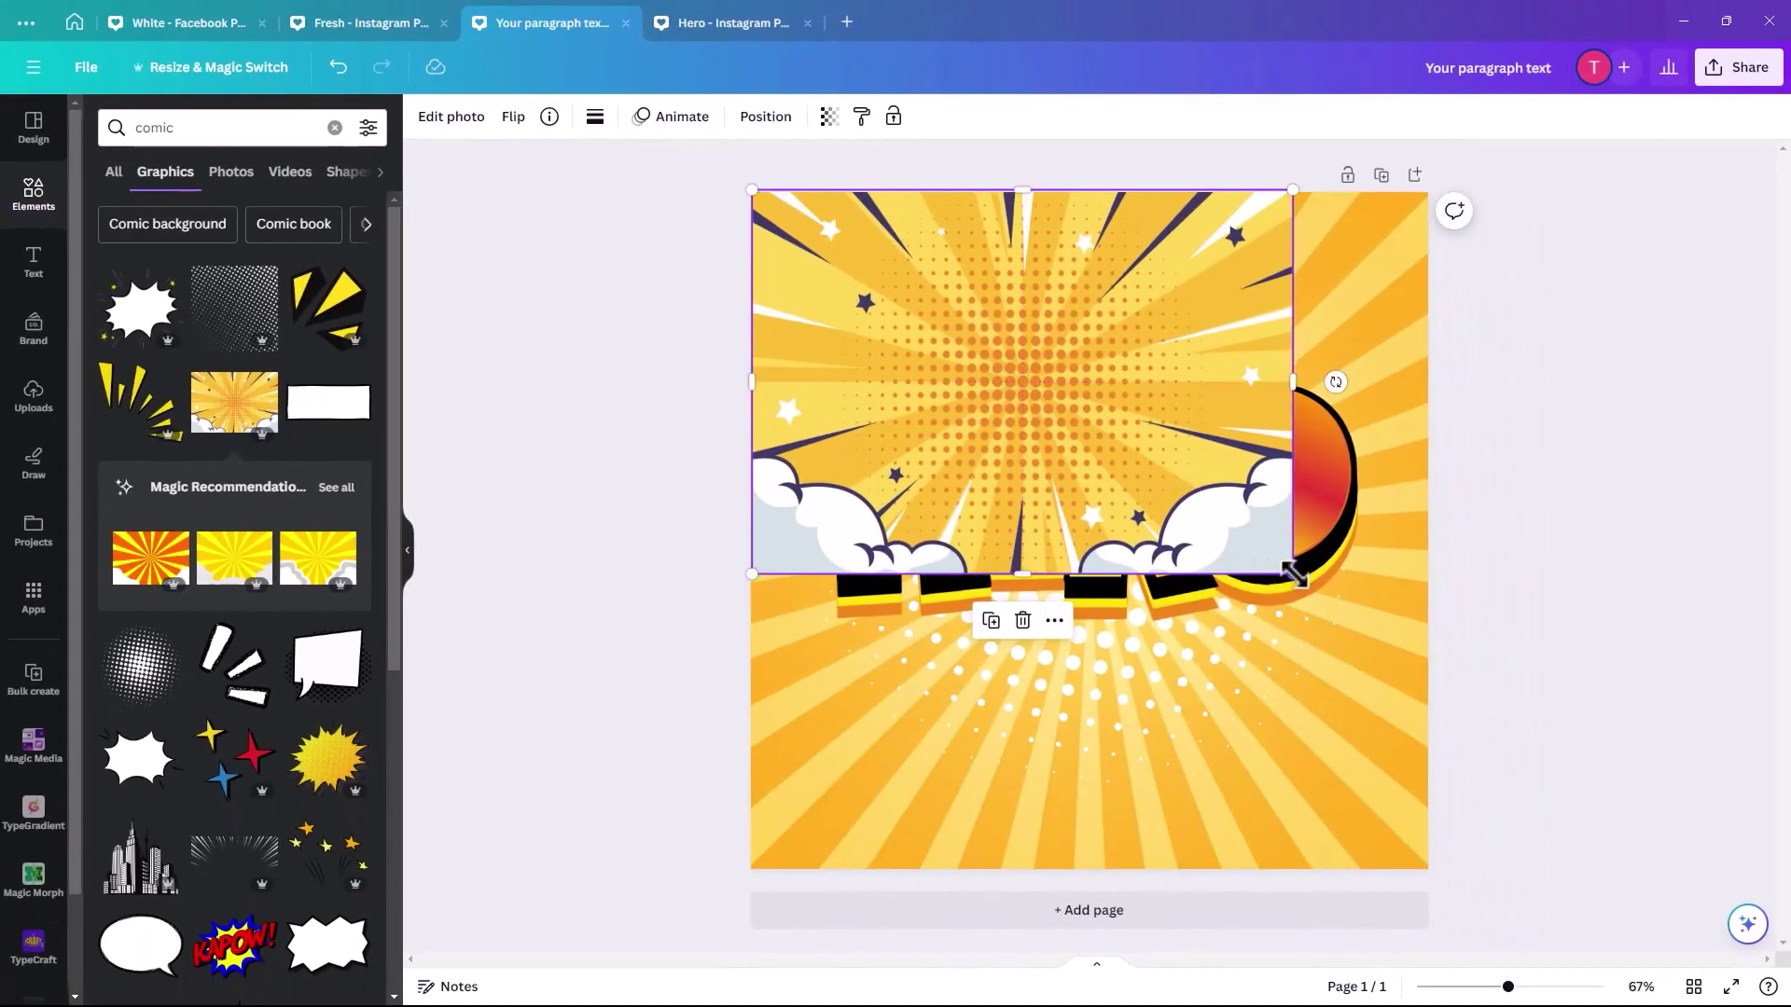
{"action": "left_click_drag", "start_coordinate": [1295, 573], "coordinate": [1707, 877]}
{"action": "left_click_drag", "start_coordinate": [1172, 700], "coordinate": [1009, 662]}
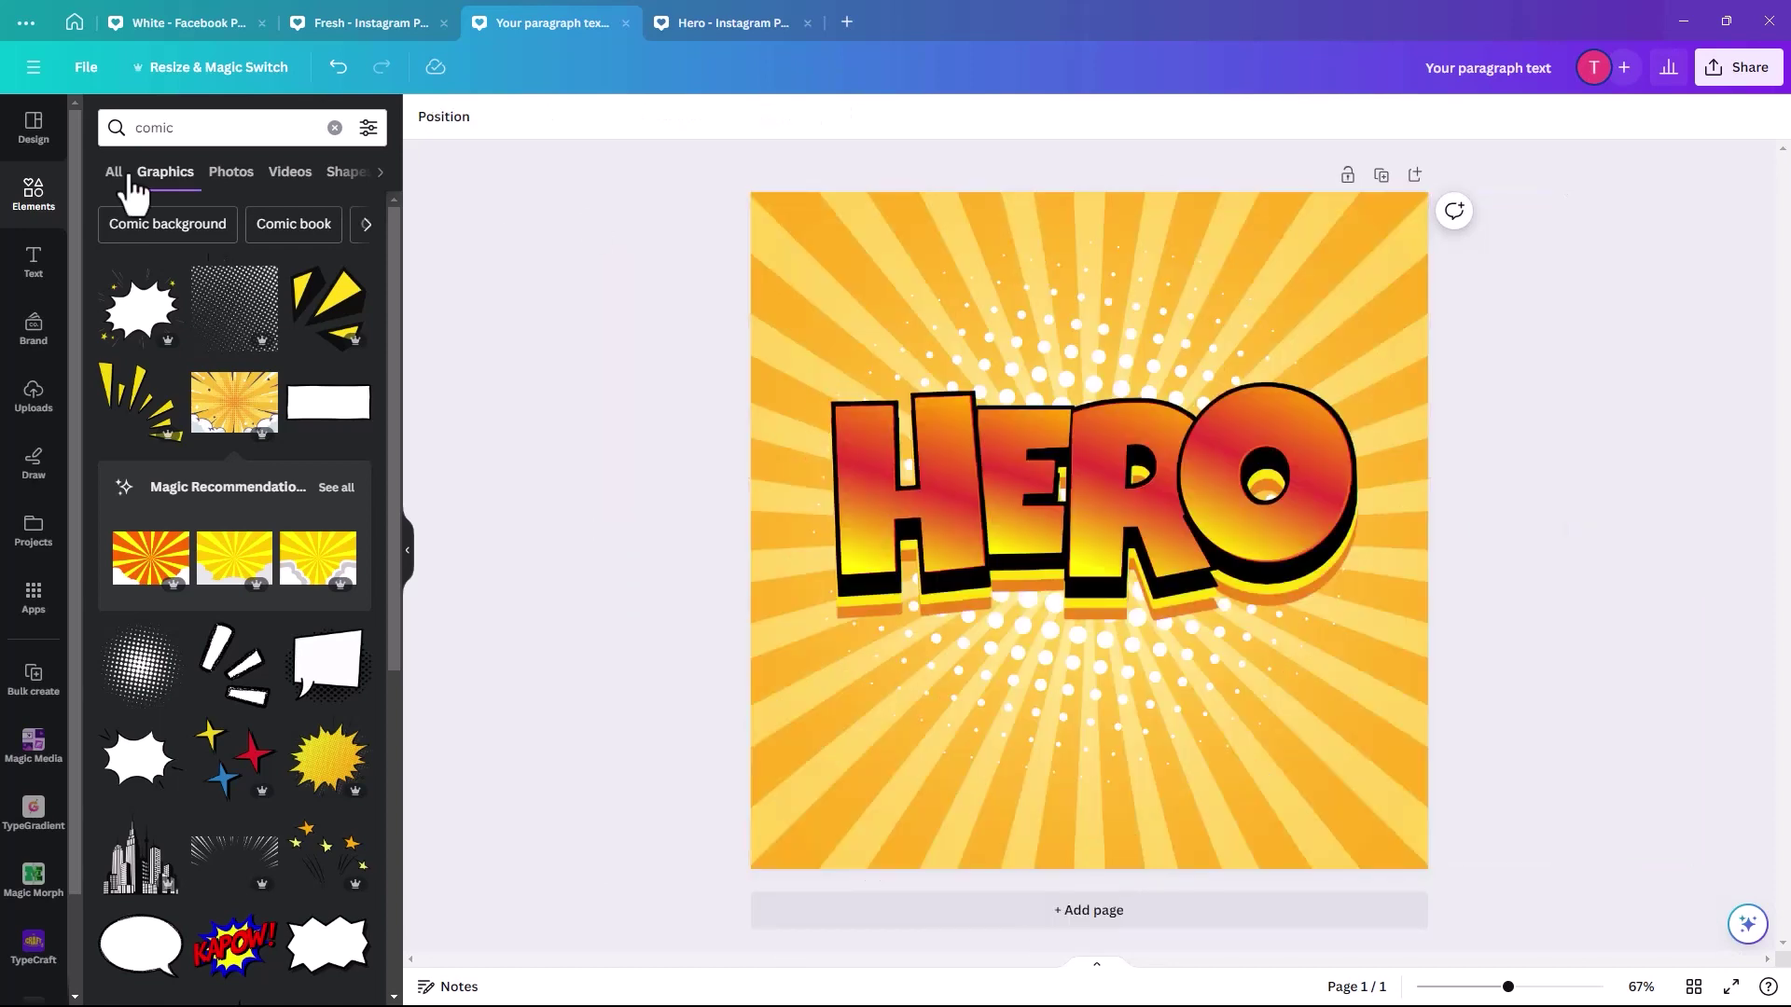
Place the yellow burst lines, shrunk and tilted slightly counterclockwise, at the upper right of the O.
{"action": "left_click_drag", "start_coordinate": [149, 427], "coordinate": [1330, 346]}
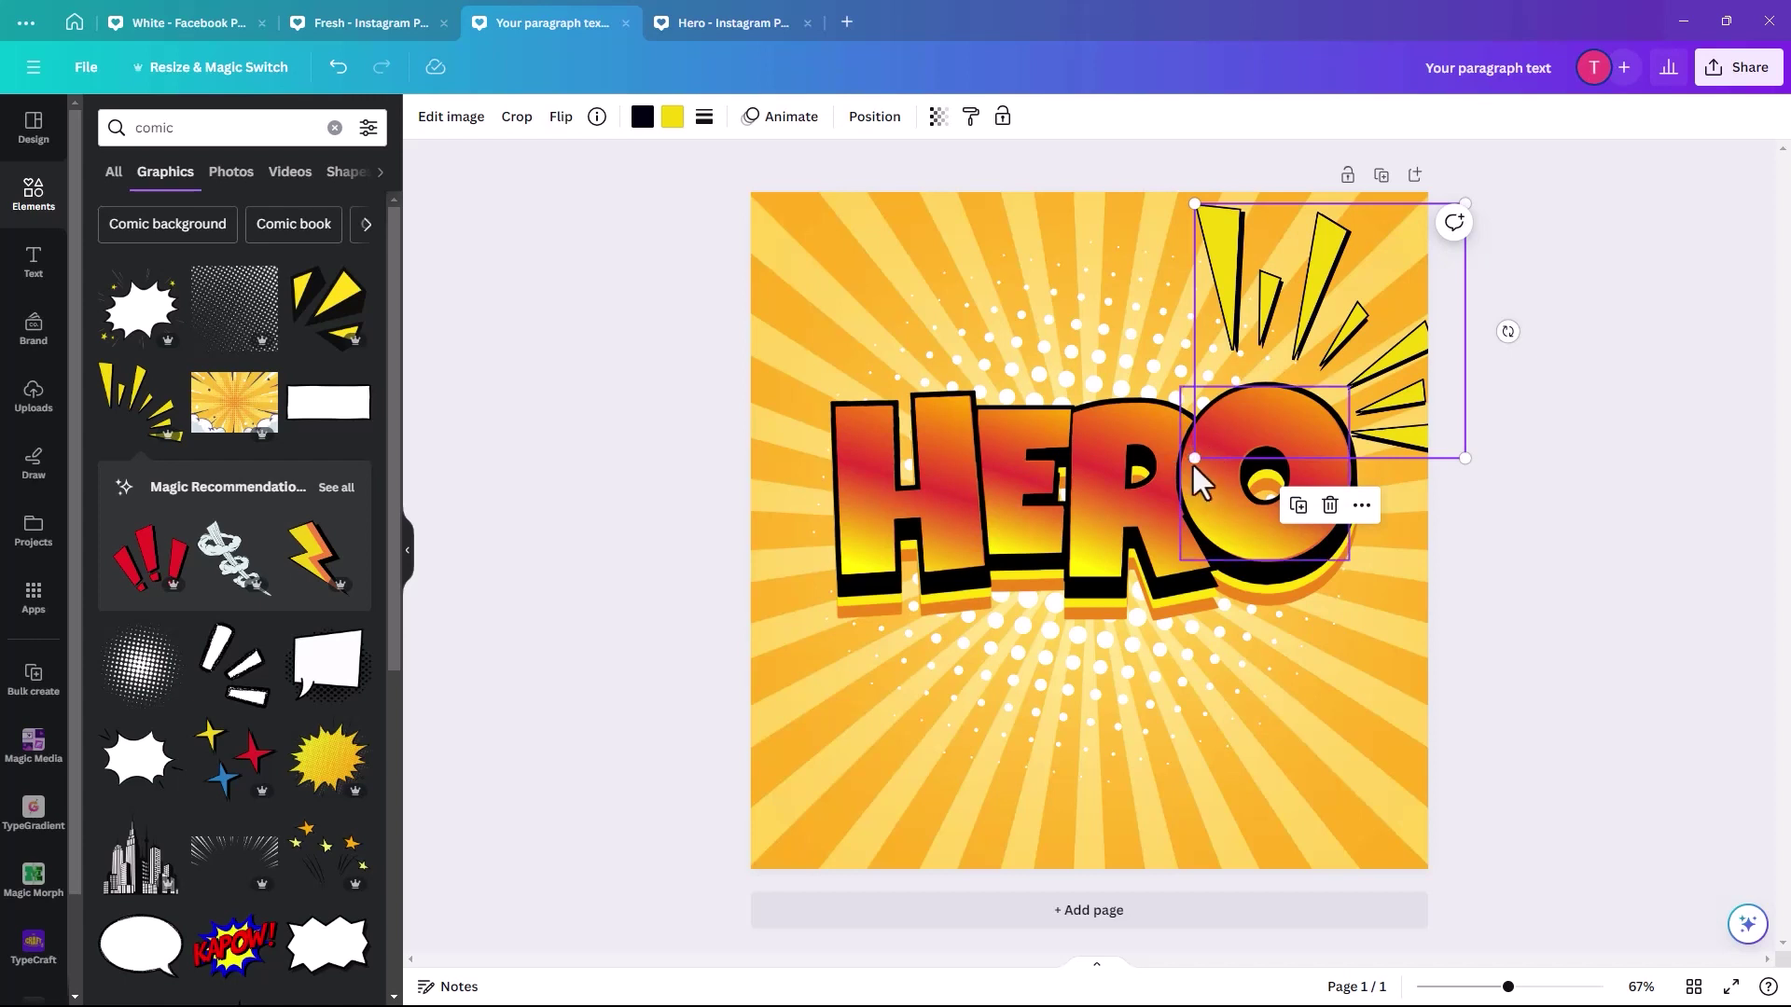
{"action": "left_click_drag", "start_coordinate": [1279, 416], "coordinate": [1344, 323]}
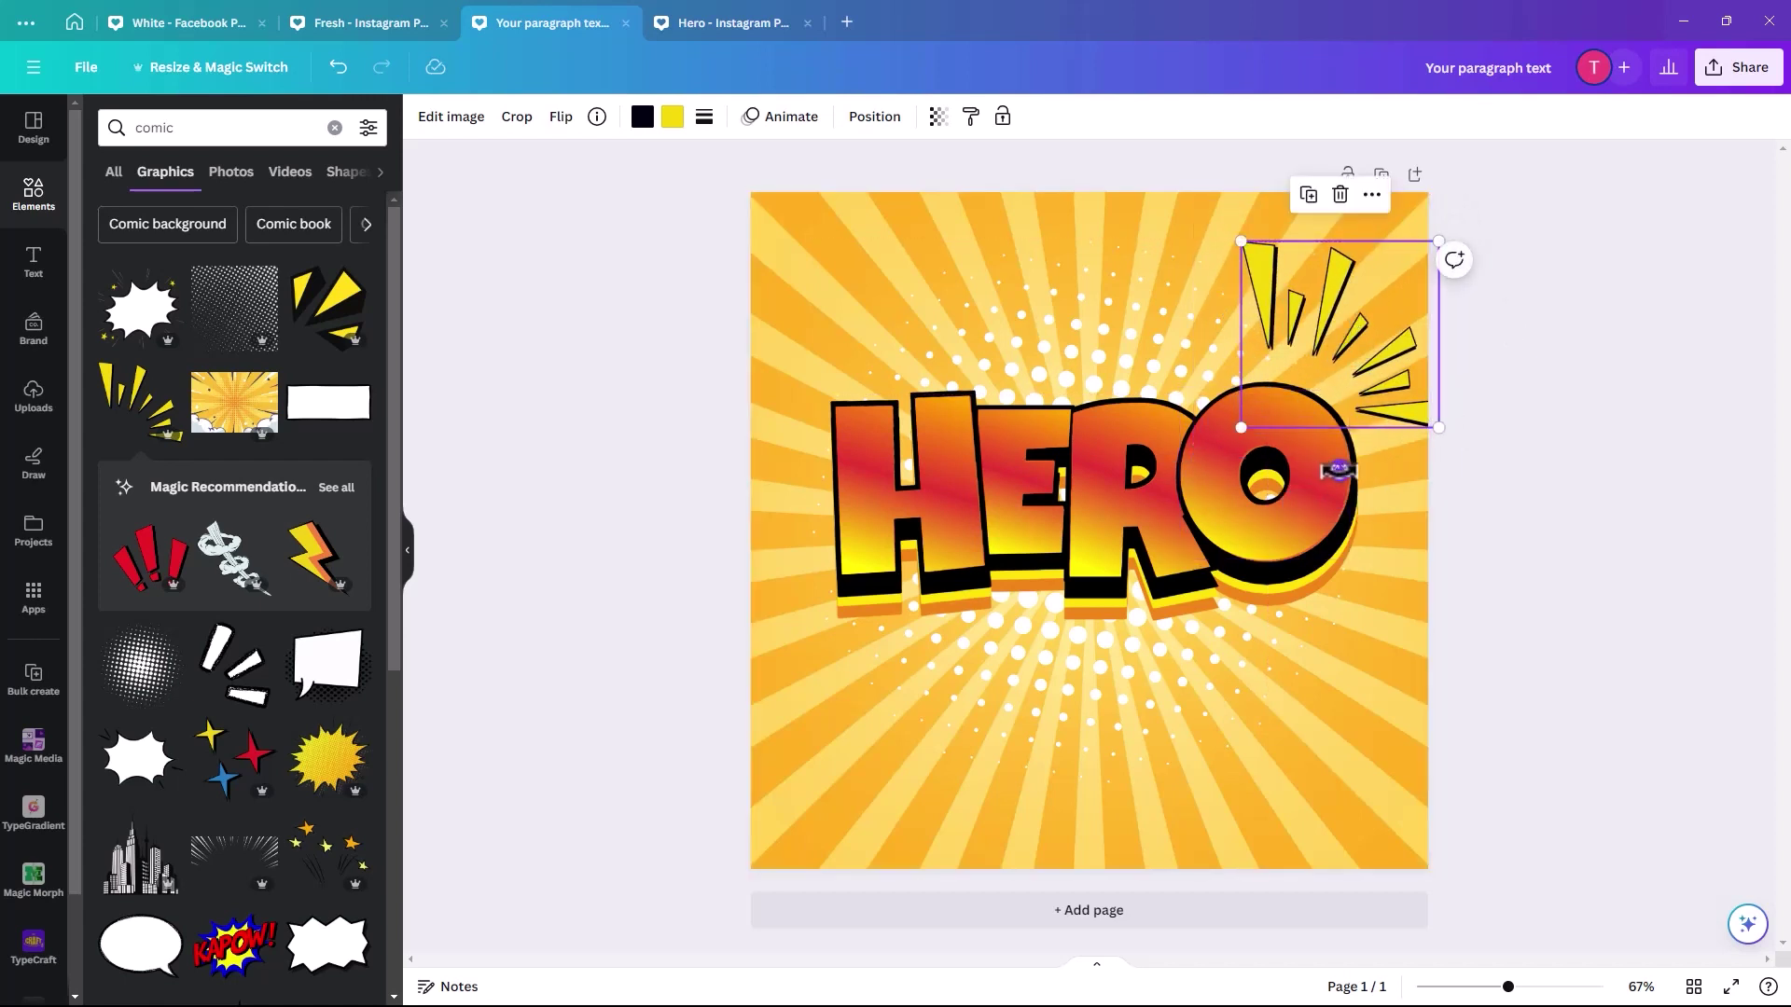
{"action": "left_click_drag", "start_coordinate": [1338, 471], "coordinate": [1390, 493]}
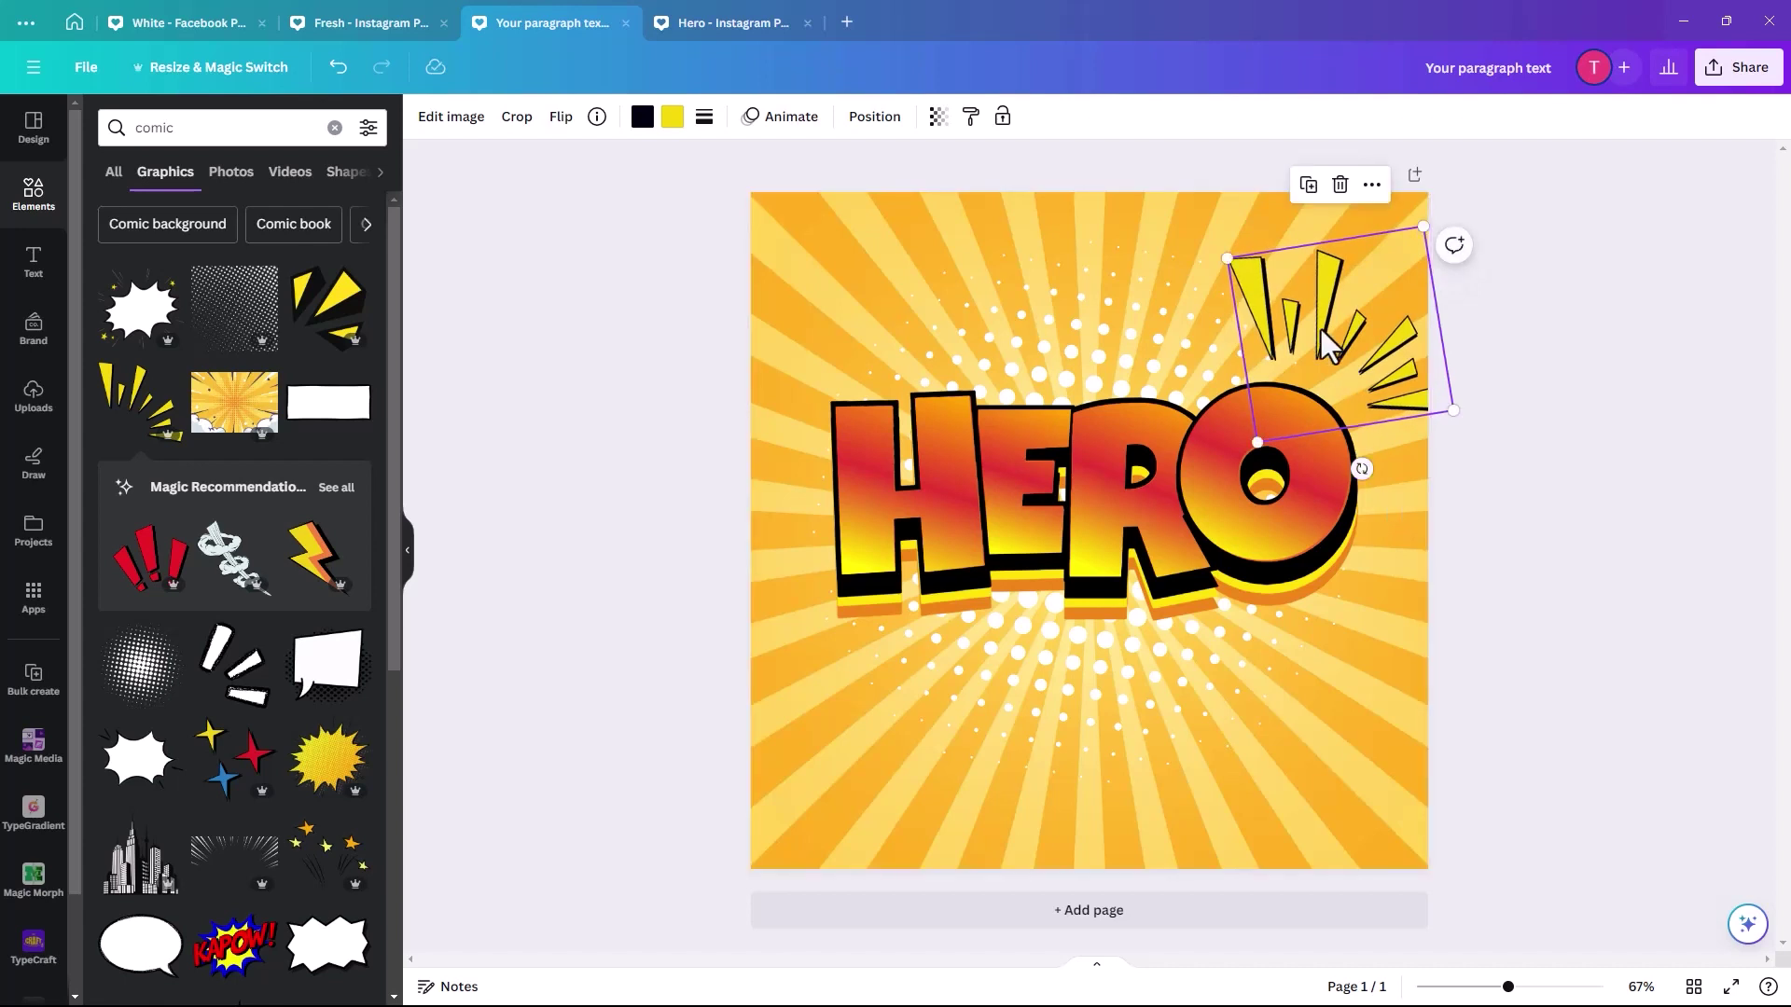
{"action": "mouse_move", "coordinate": [1329, 345]}
{"action": "left_mouse_down"}
{"action": "mouse_move", "coordinate": [1306, 307]}
{"action": "mouse_move", "coordinate": [1314, 345]}
{"action": "left_mouse_up"}
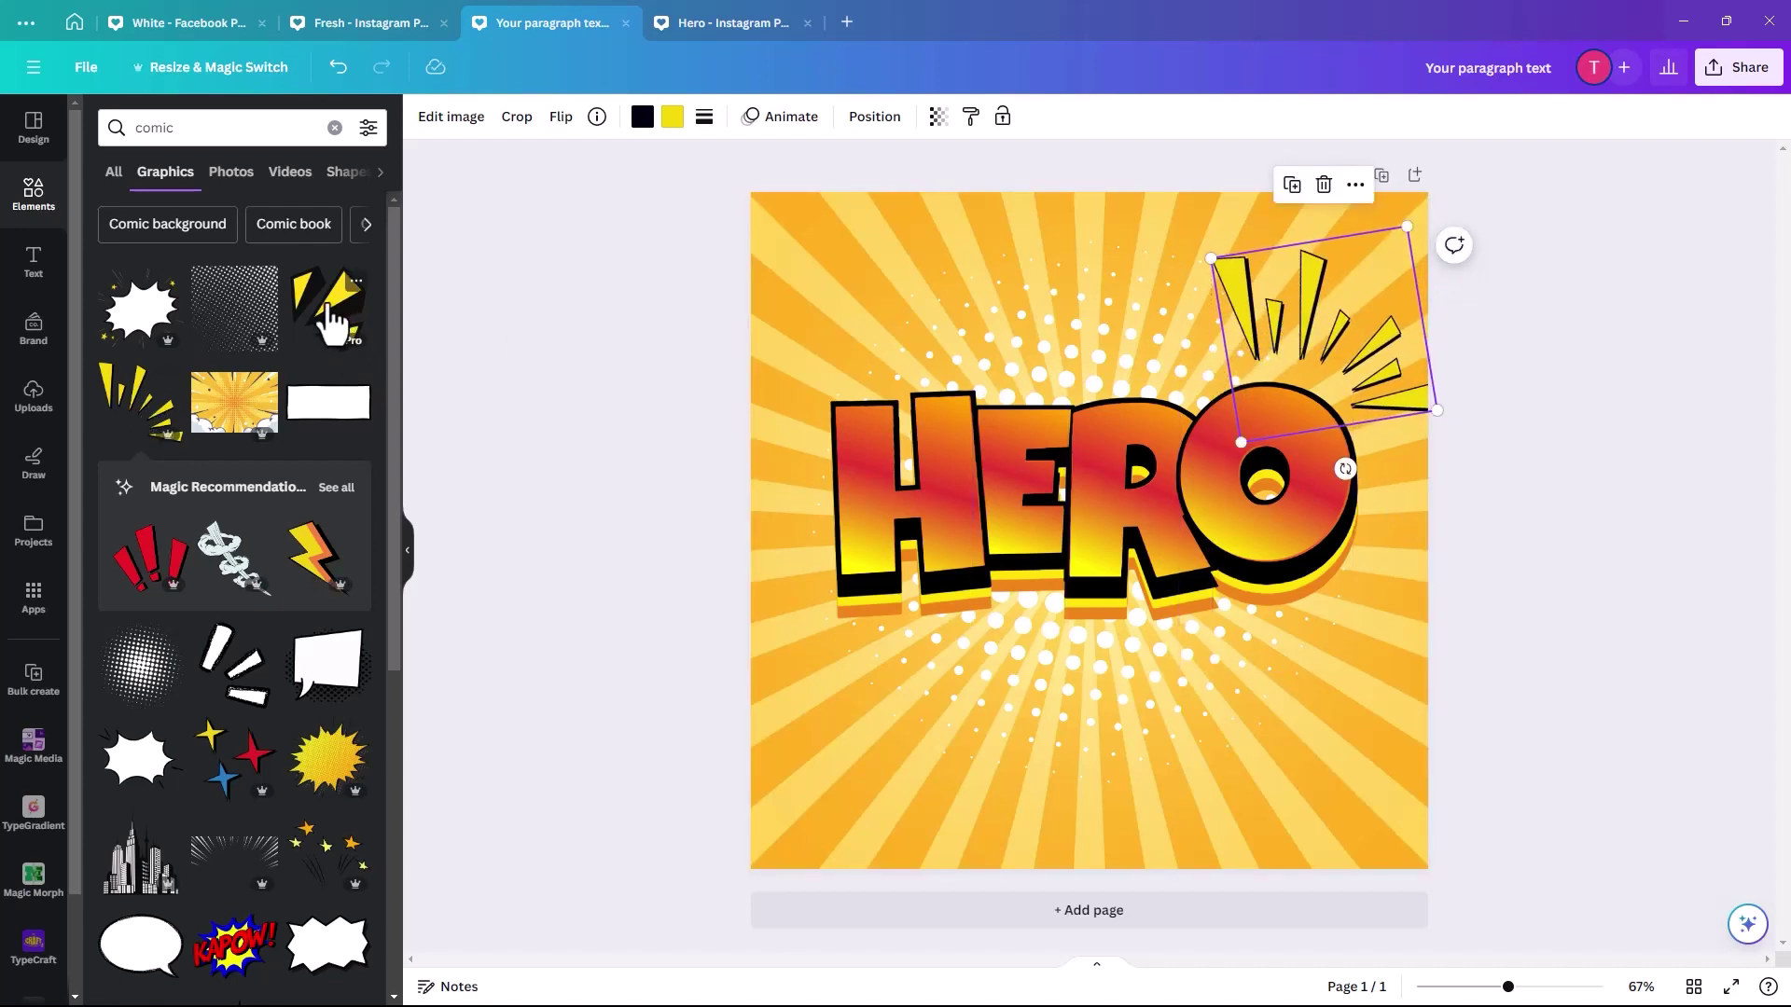
Try a black-and-yellow shard graphic, rotated and moved lower left, then delete it.
{"action": "left_click", "coordinate": [331, 322]}
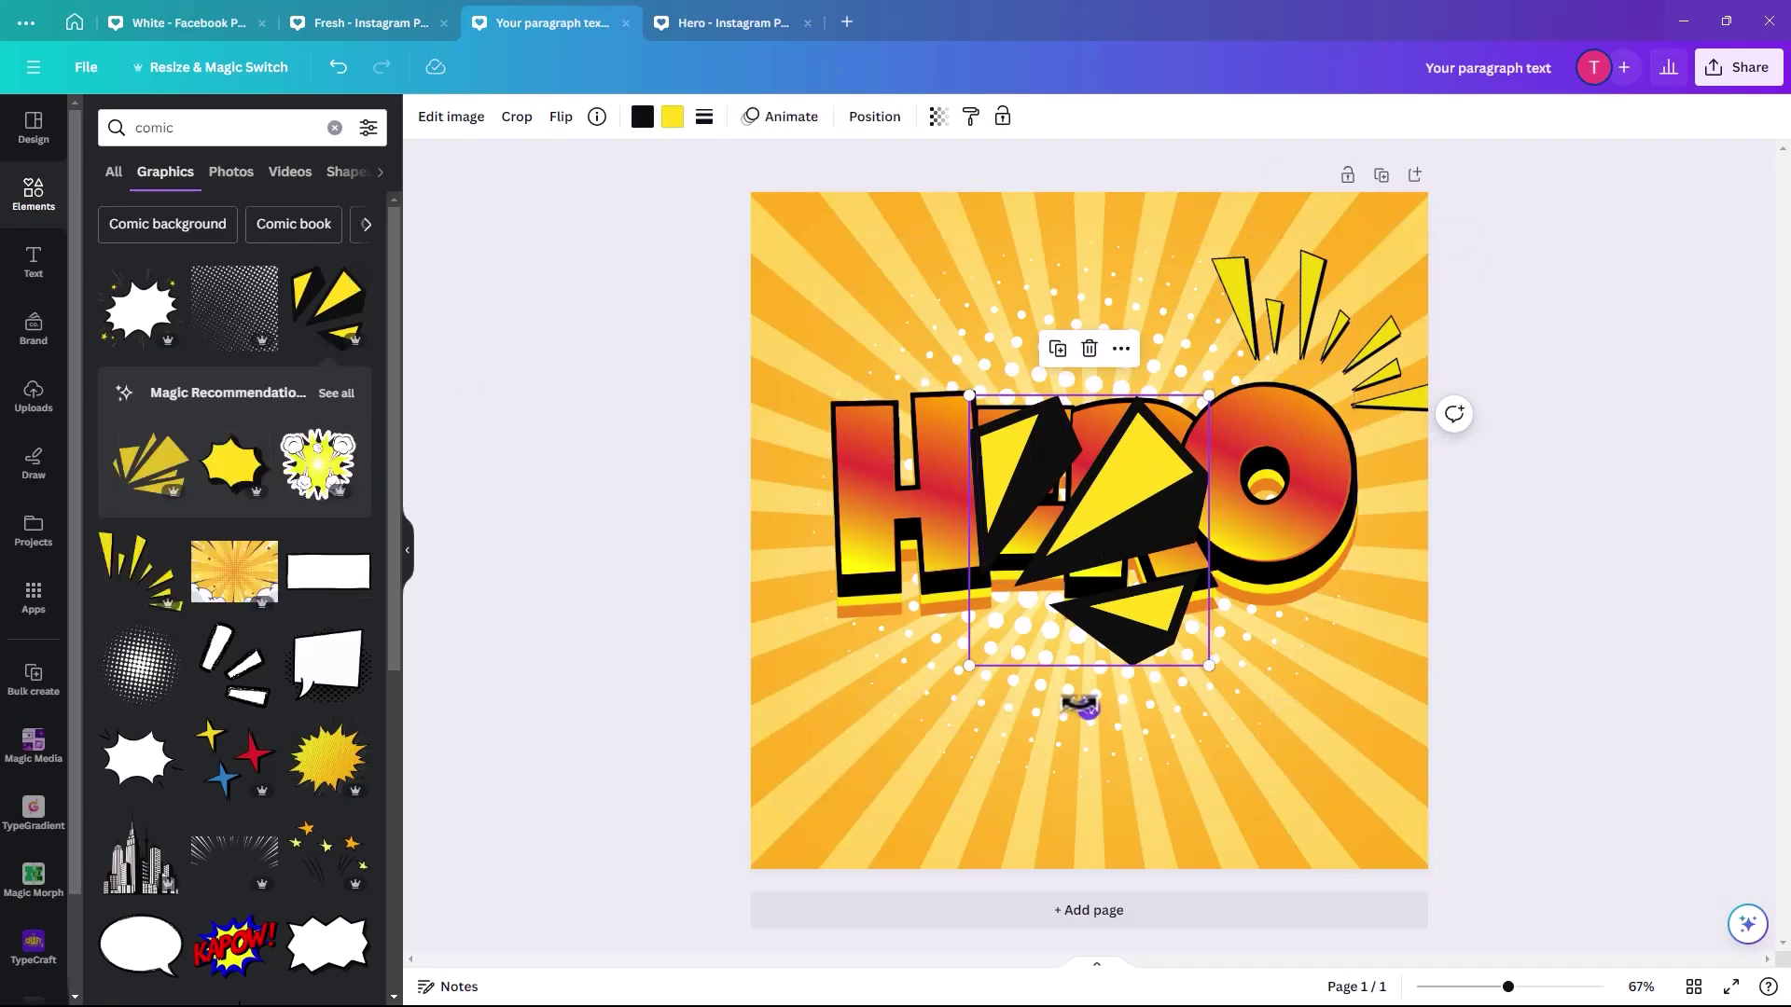
{"action": "left_click_drag", "start_coordinate": [1066, 699], "coordinate": [1022, 322]}
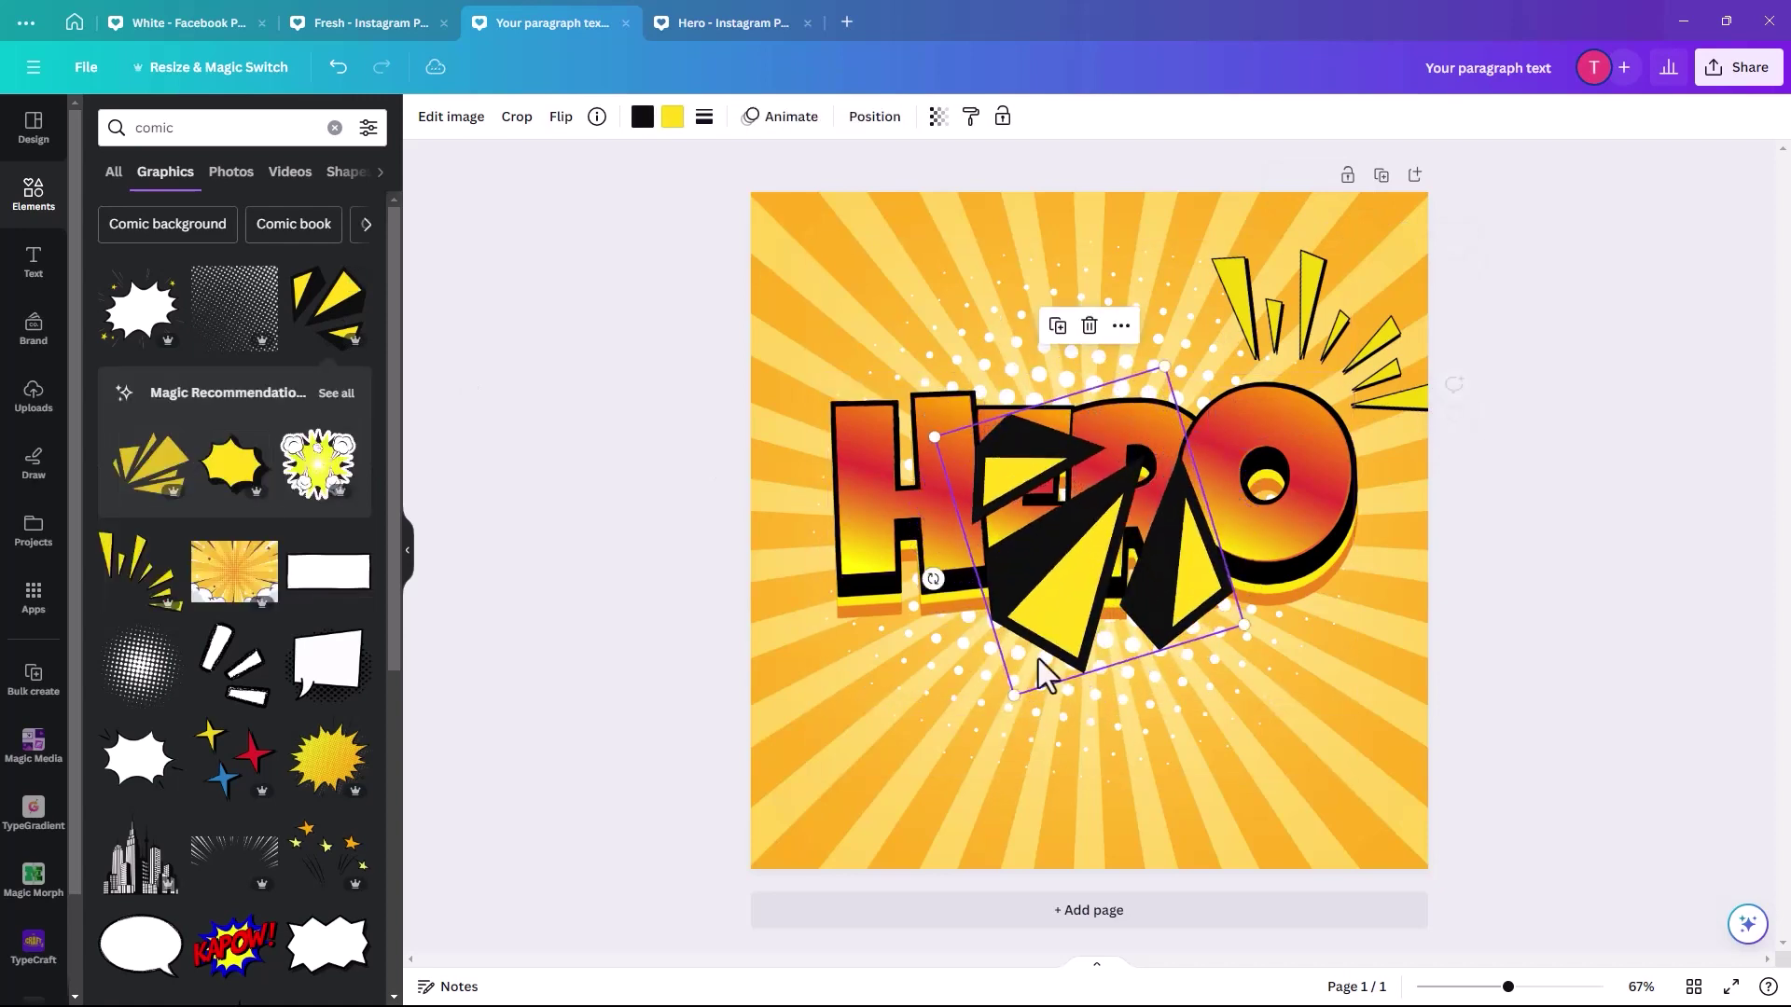
{"action": "left_click_drag", "start_coordinate": [1047, 618], "coordinate": [761, 769]}
{"action": "key", "text": "Delete"}
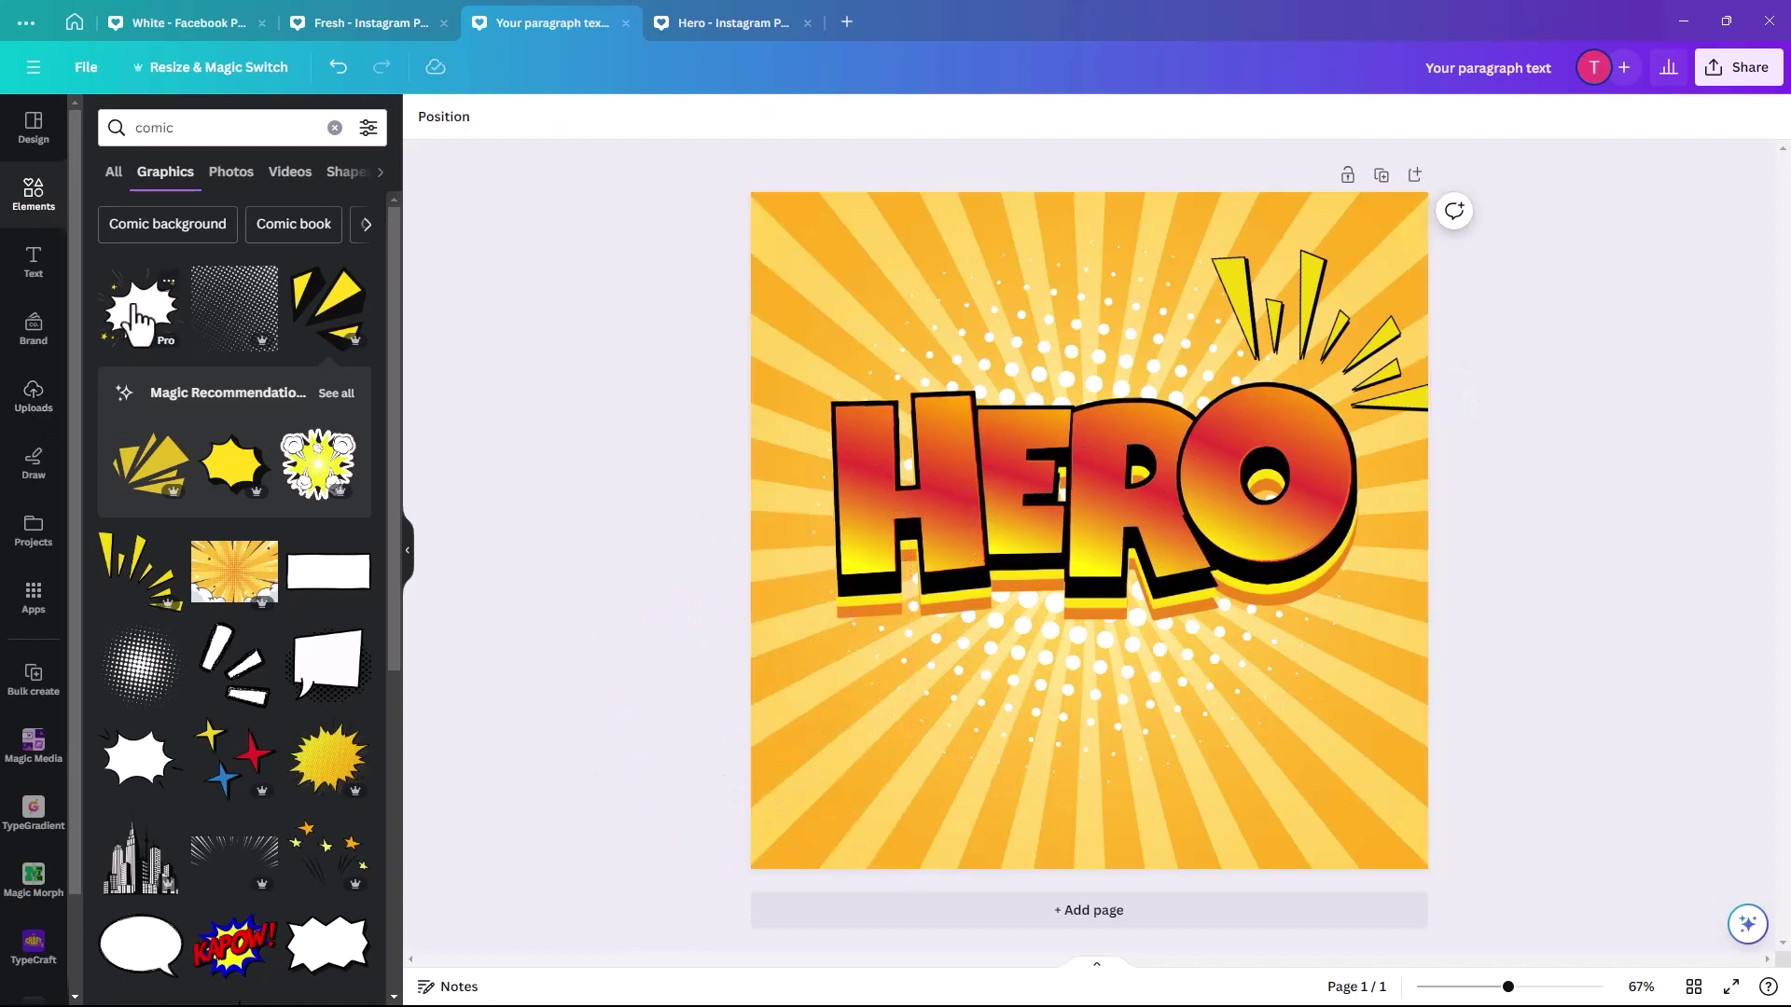
Add the white comic starburst, enlarge it over HERO, and layer it behind the lettering.
{"action": "left_click", "coordinate": [140, 331]}
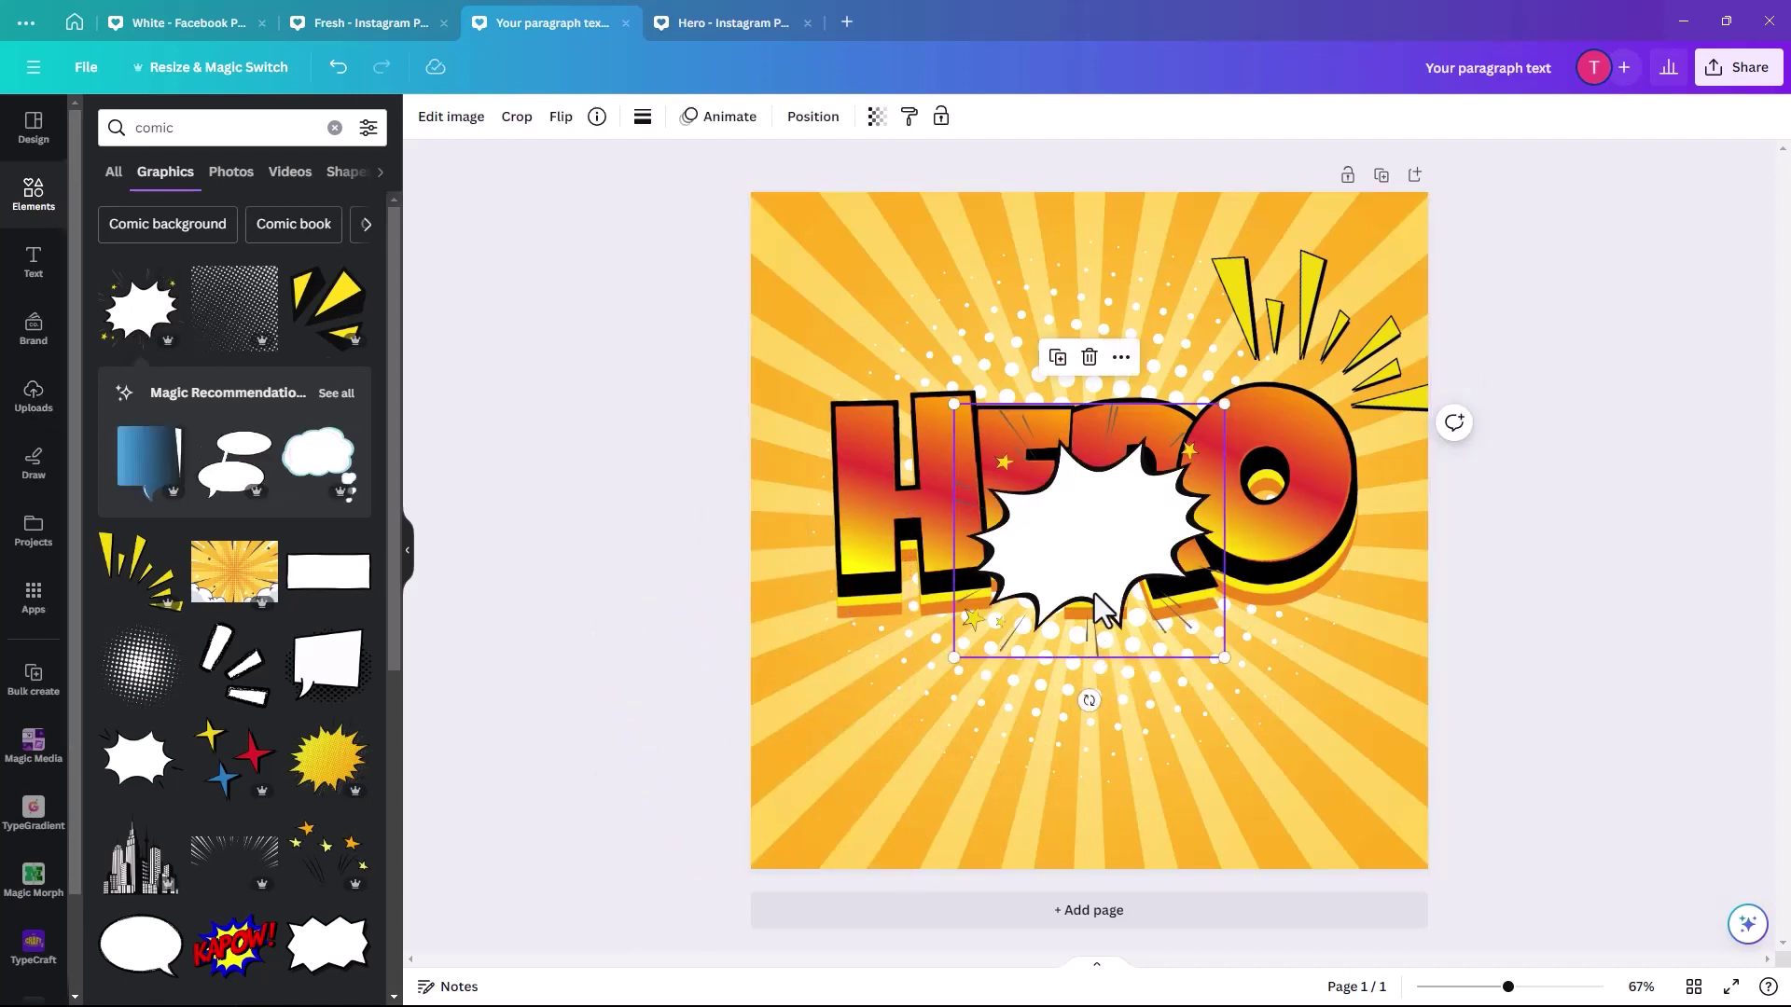
{"action": "left_click_drag", "start_coordinate": [1063, 567], "coordinate": [885, 445]}
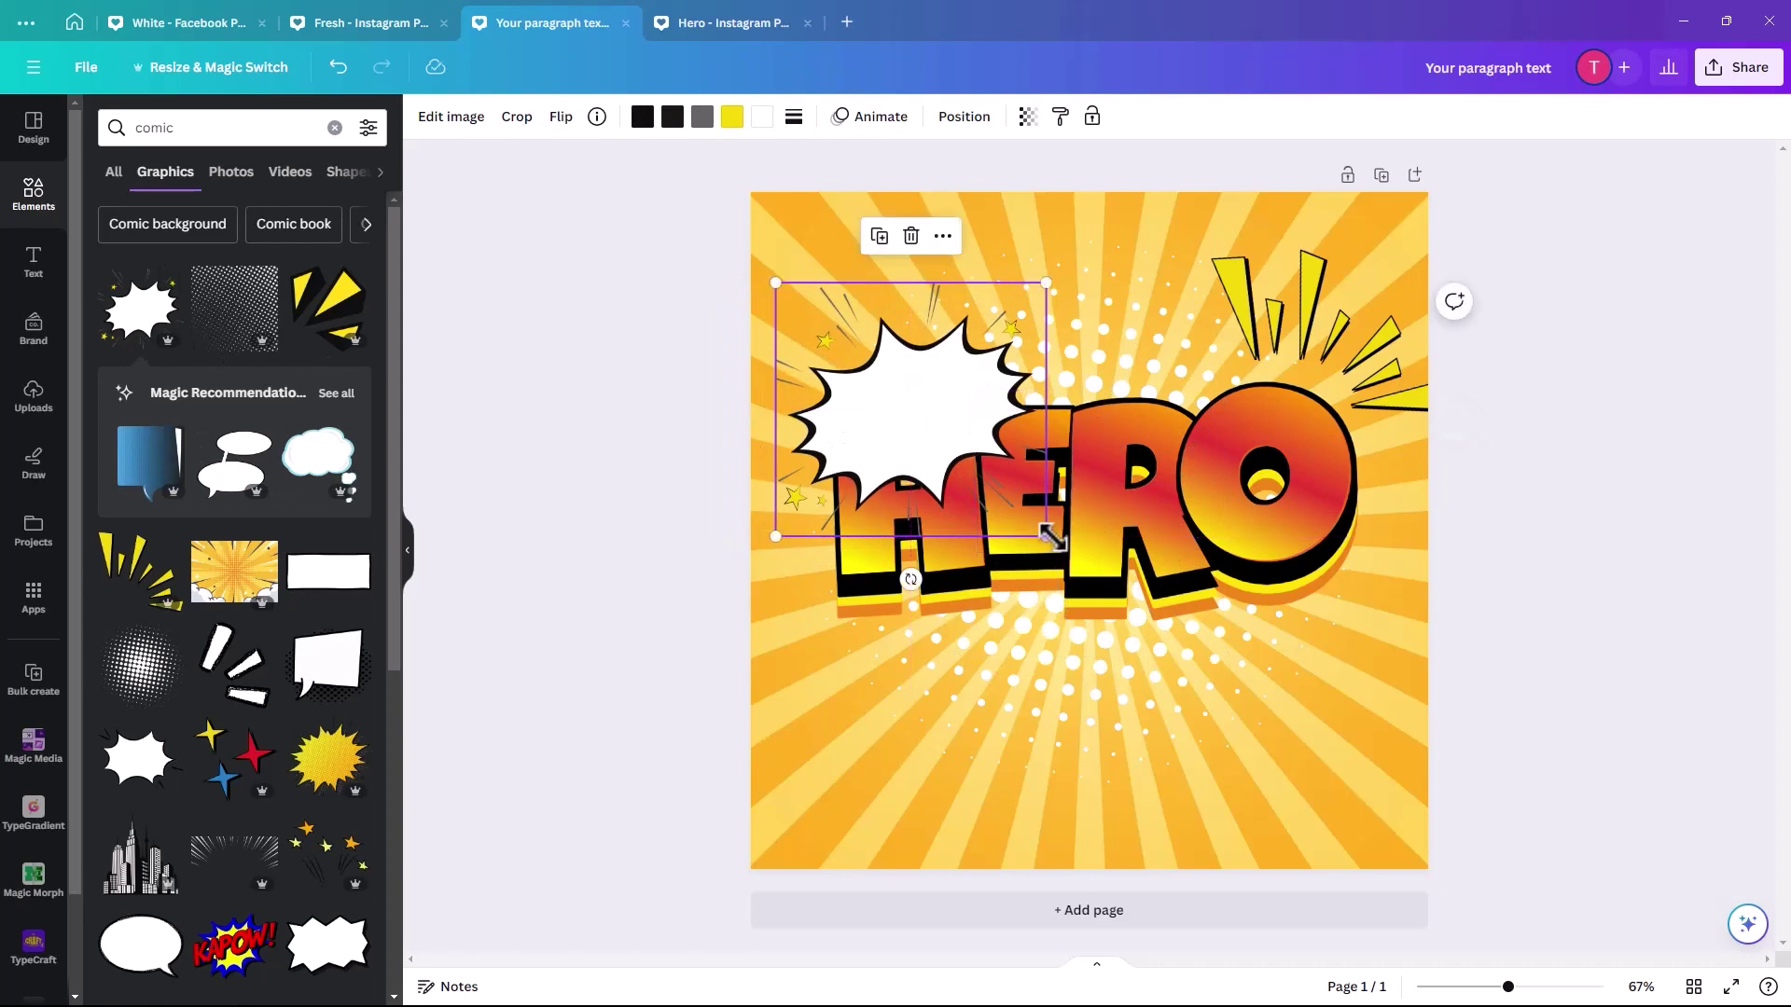
{"action": "left_click_drag", "start_coordinate": [1046, 538], "coordinate": [1280, 756]}
{"action": "mouse_move", "coordinate": [1462, 768]}
{"action": "left_mouse_down"}
{"action": "mouse_move", "coordinate": [1479, 752]}
{"action": "mouse_move", "coordinate": [1407, 731]}
{"action": "mouse_move", "coordinate": [1476, 760]}
{"action": "left_mouse_up"}
{"action": "left_click_drag", "start_coordinate": [1074, 582], "coordinate": [1063, 559]}
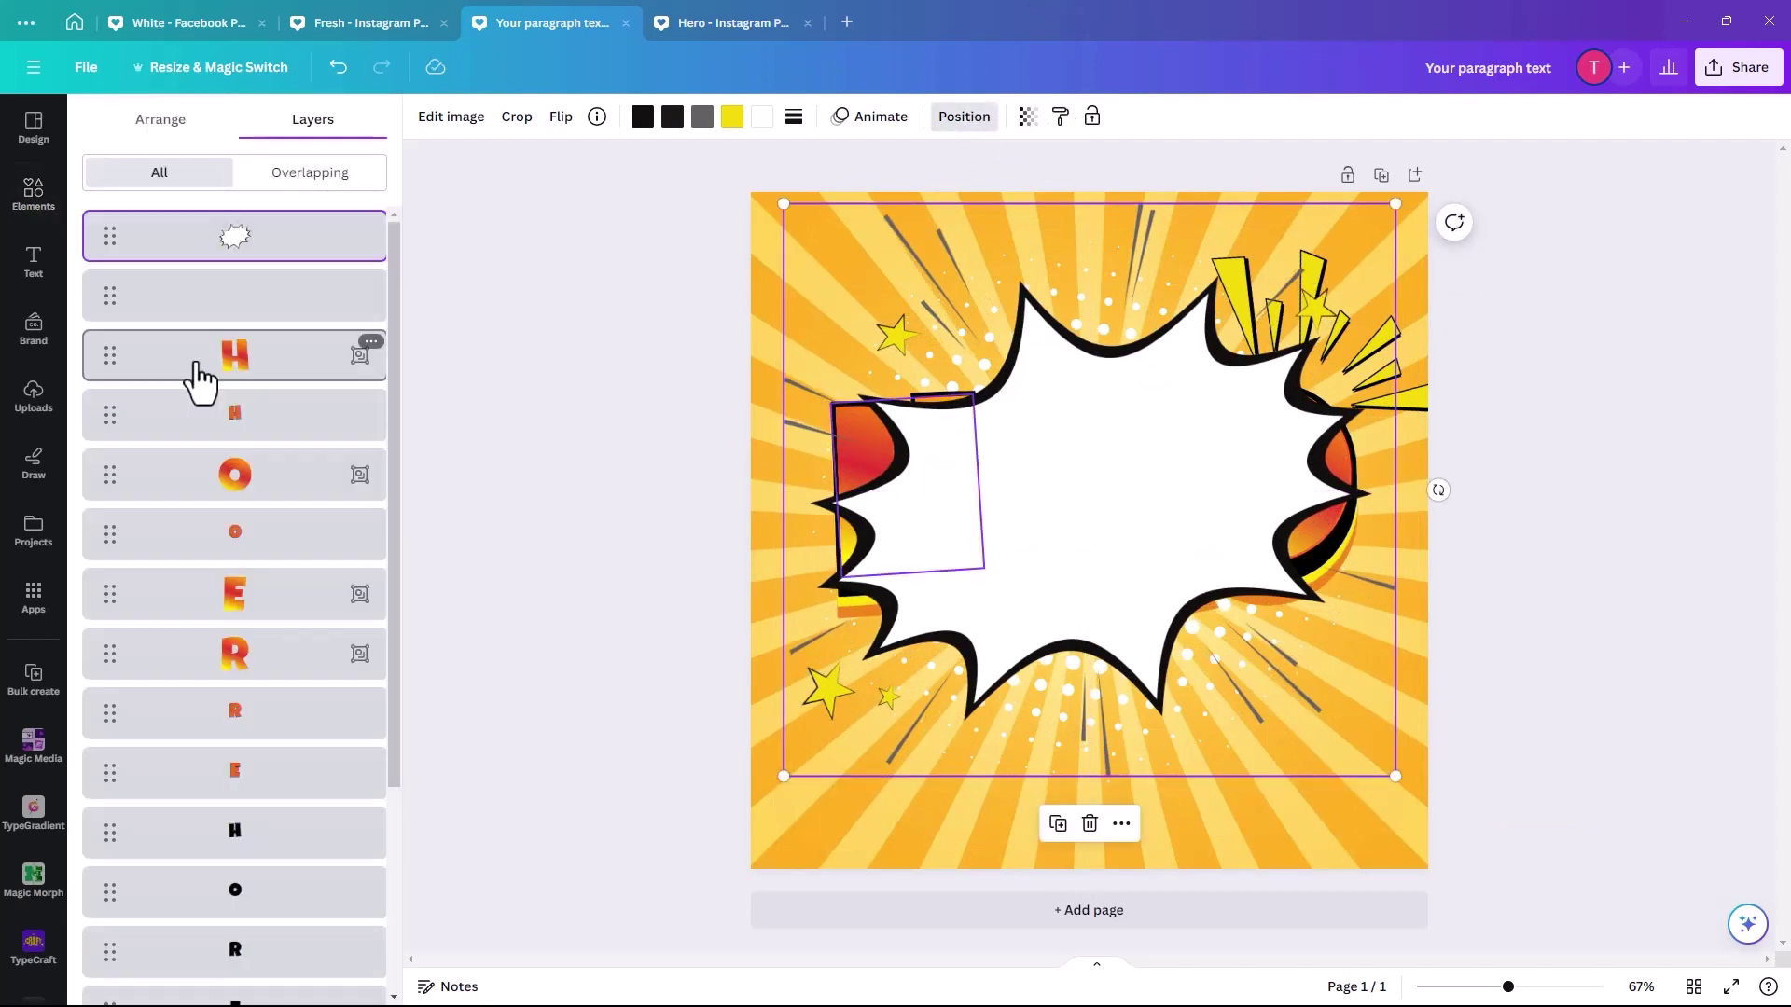
{"action": "left_click_drag", "start_coordinate": [249, 263], "coordinate": [250, 950]}
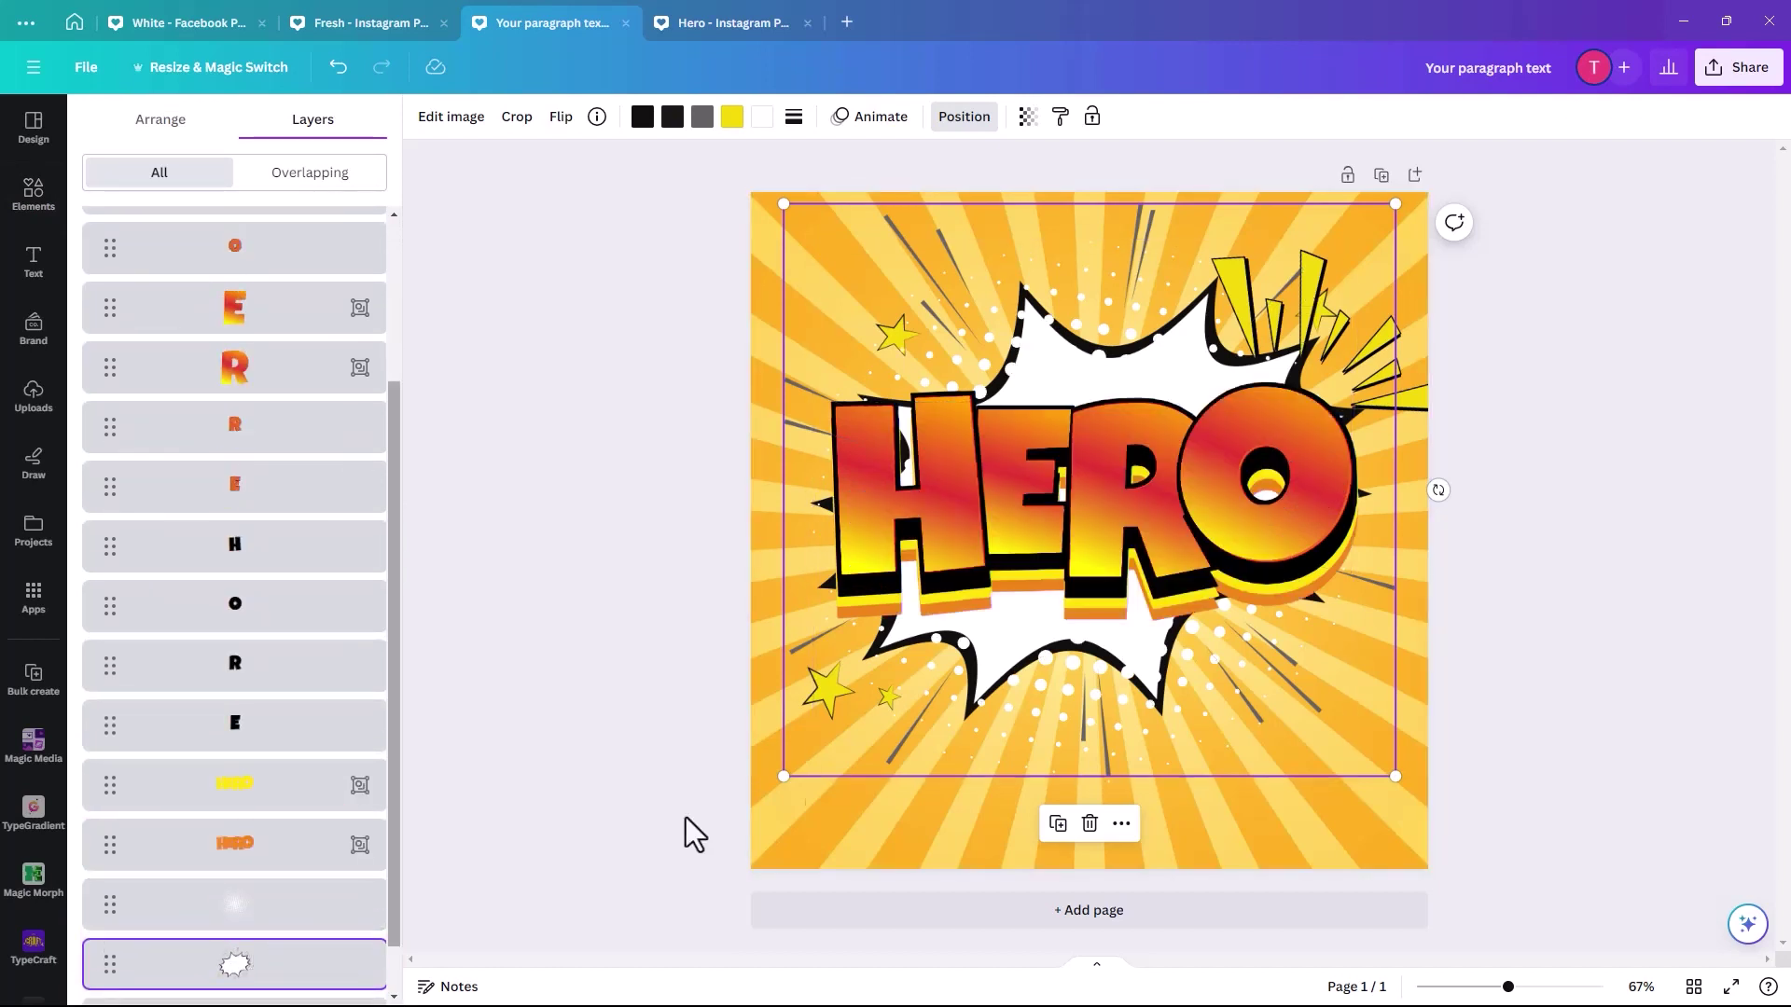
{"action": "key", "text": "Escape"}
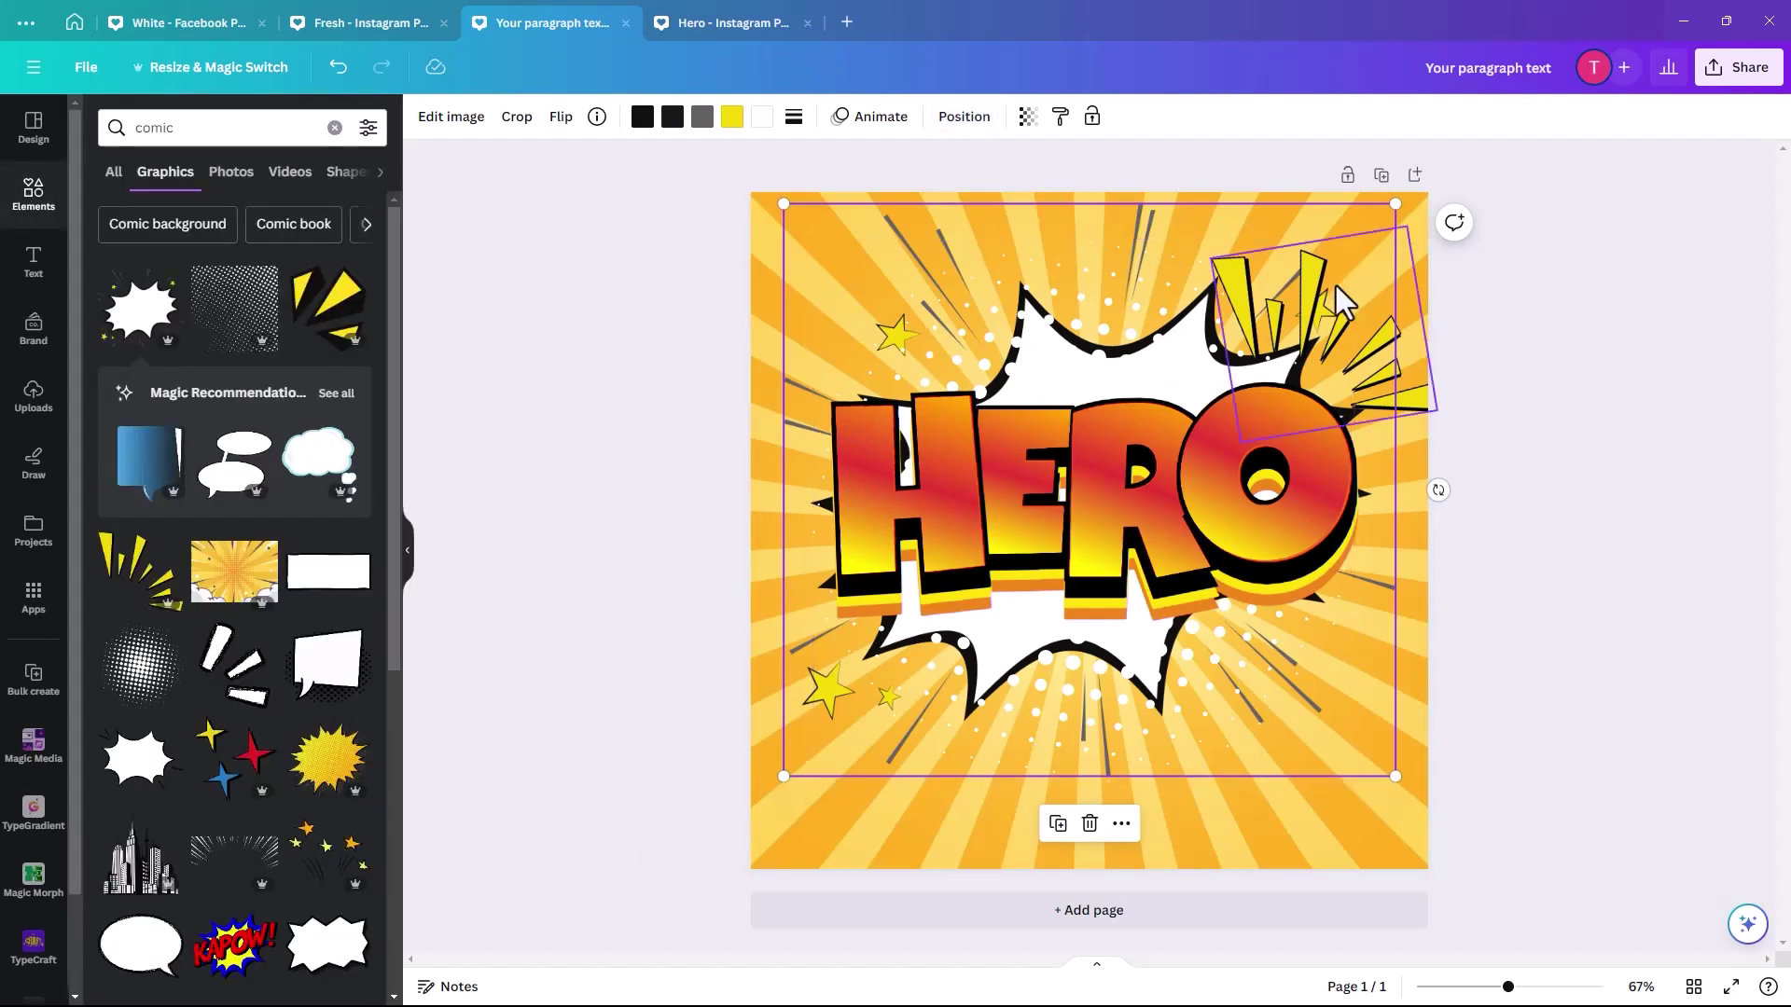
Delete the yellow burst lines at top right and deselect everything to preview the design.
{"action": "left_click", "coordinate": [1414, 375]}
{"action": "key", "text": "Delete"}
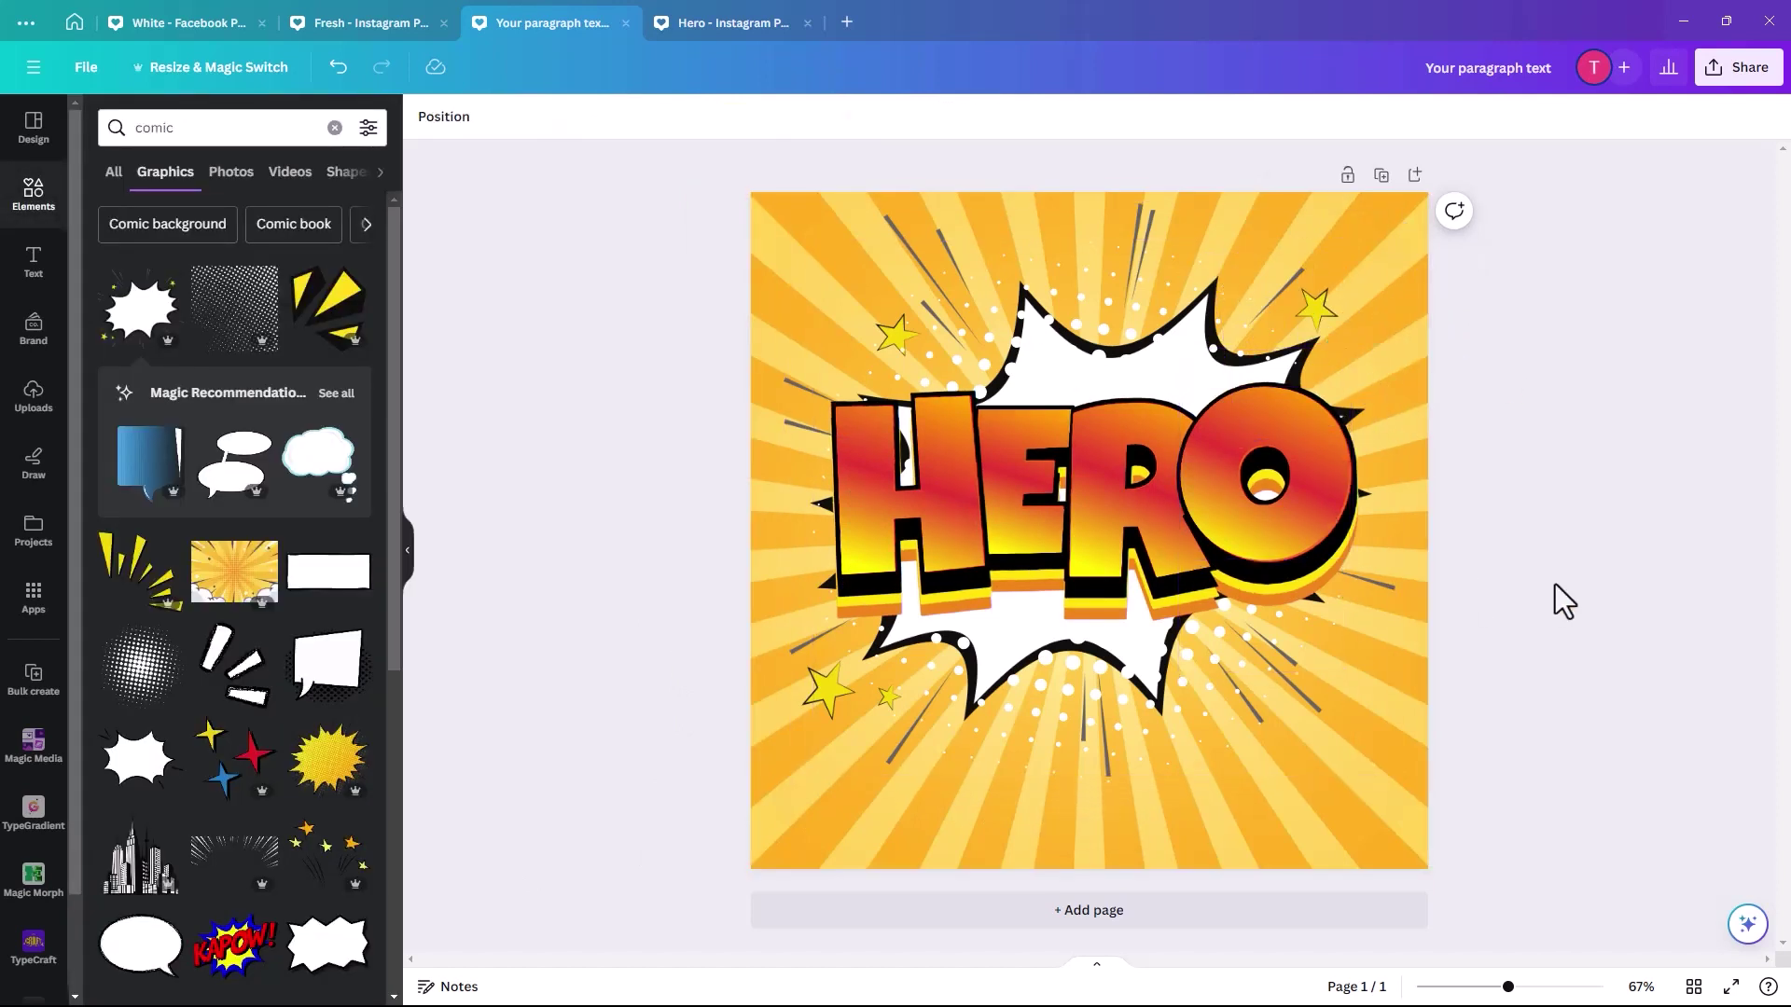
{"action": "left_click", "coordinate": [1043, 329]}
{"action": "key", "text": "Escape"}
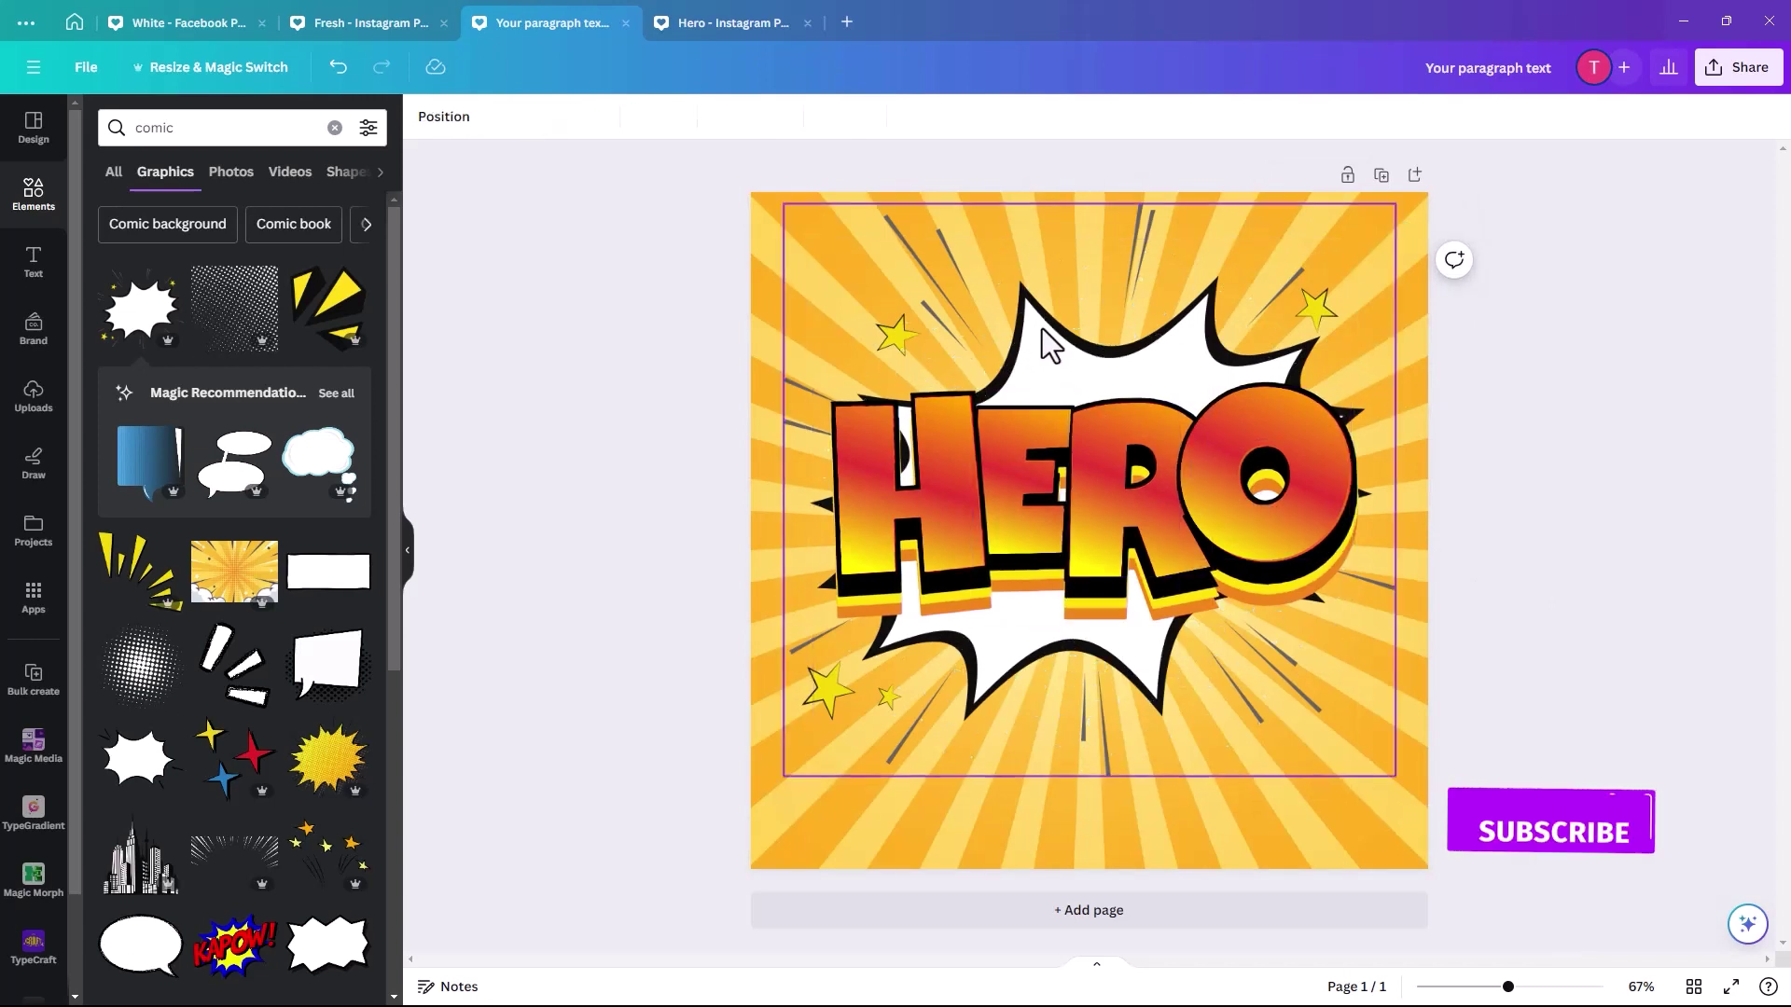